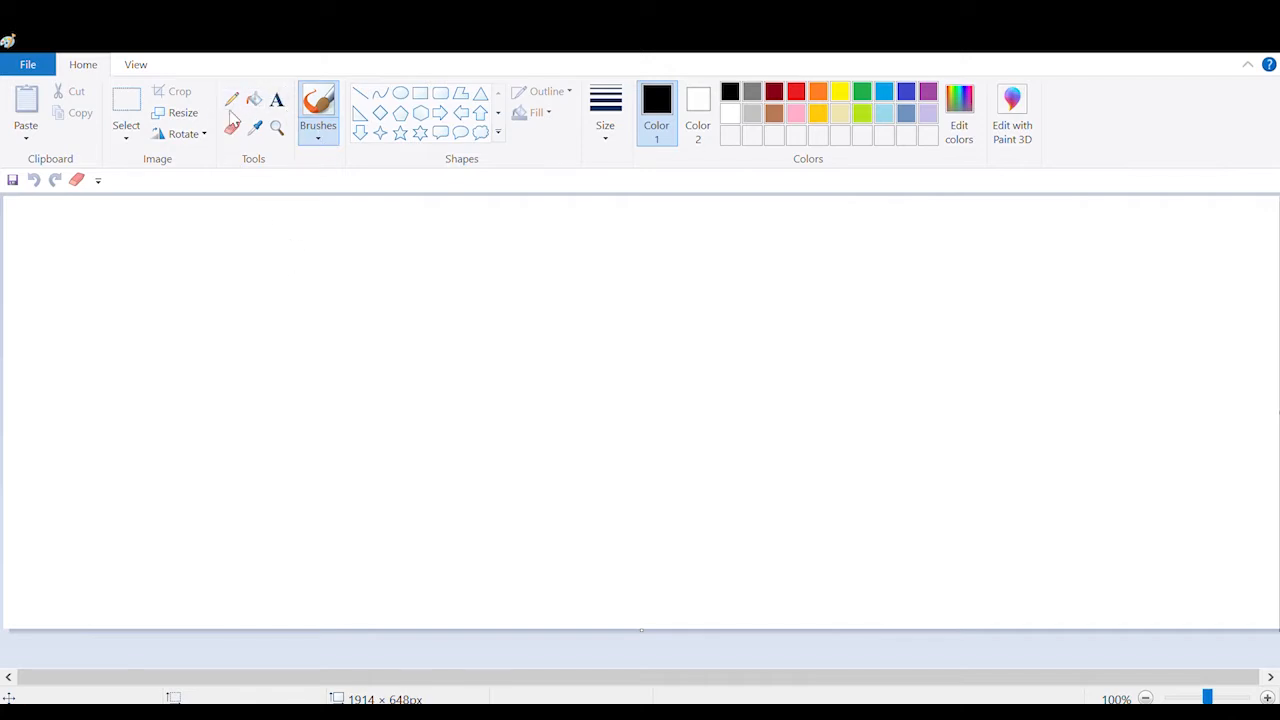
Draw a vertical stroke, a zigzag with small crossing lines, an R and an 8 freehand with the Pencil
left_click(234, 106)
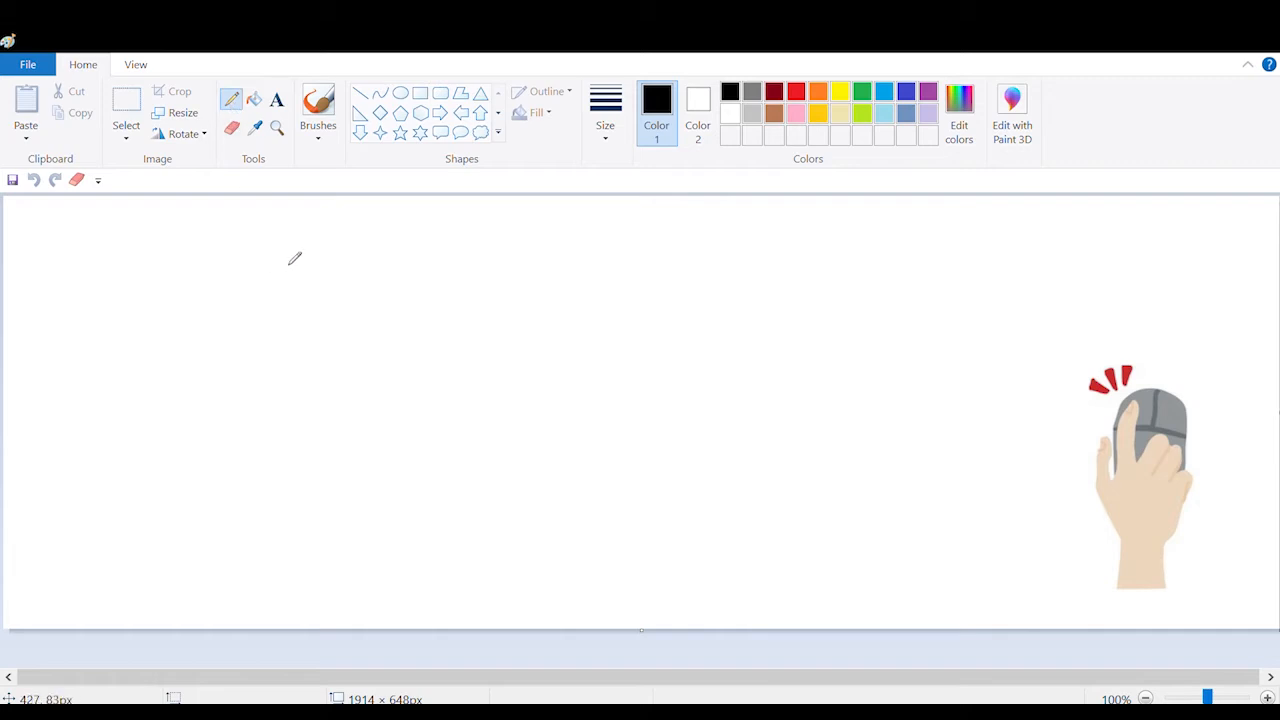
mouse_move(290, 252)
left_mouse_down()
mouse_move(299, 309)
mouse_move(377, 252)
mouse_move(404, 298)
mouse_move(432, 239)
mouse_move(470, 304)
left_mouse_up()
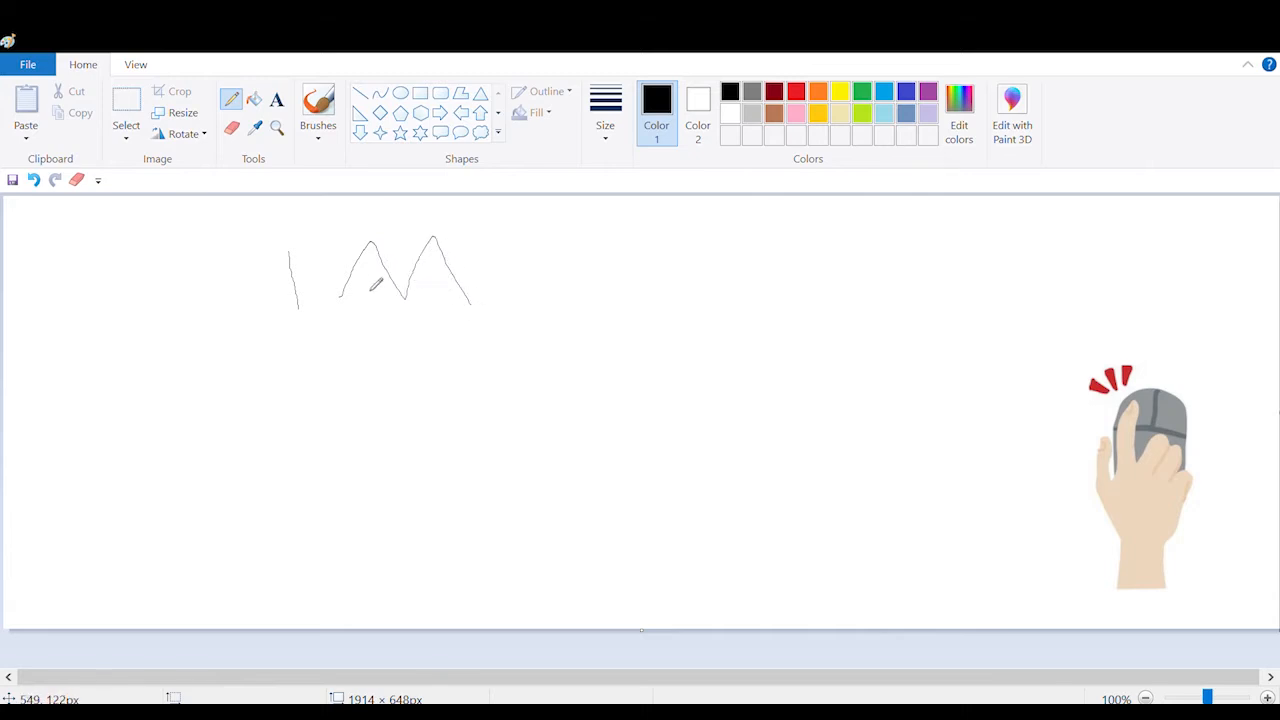
left_click_drag(384, 265, 407, 265)
mouse_move(363, 340)
left_mouse_down()
mouse_move(366, 377)
mouse_move(377, 351)
mouse_move(395, 390)
left_mouse_up()
mouse_move(421, 326)
left_mouse_down()
mouse_move(440, 364)
mouse_move(430, 394)
mouse_move(425, 326)
left_mouse_up()
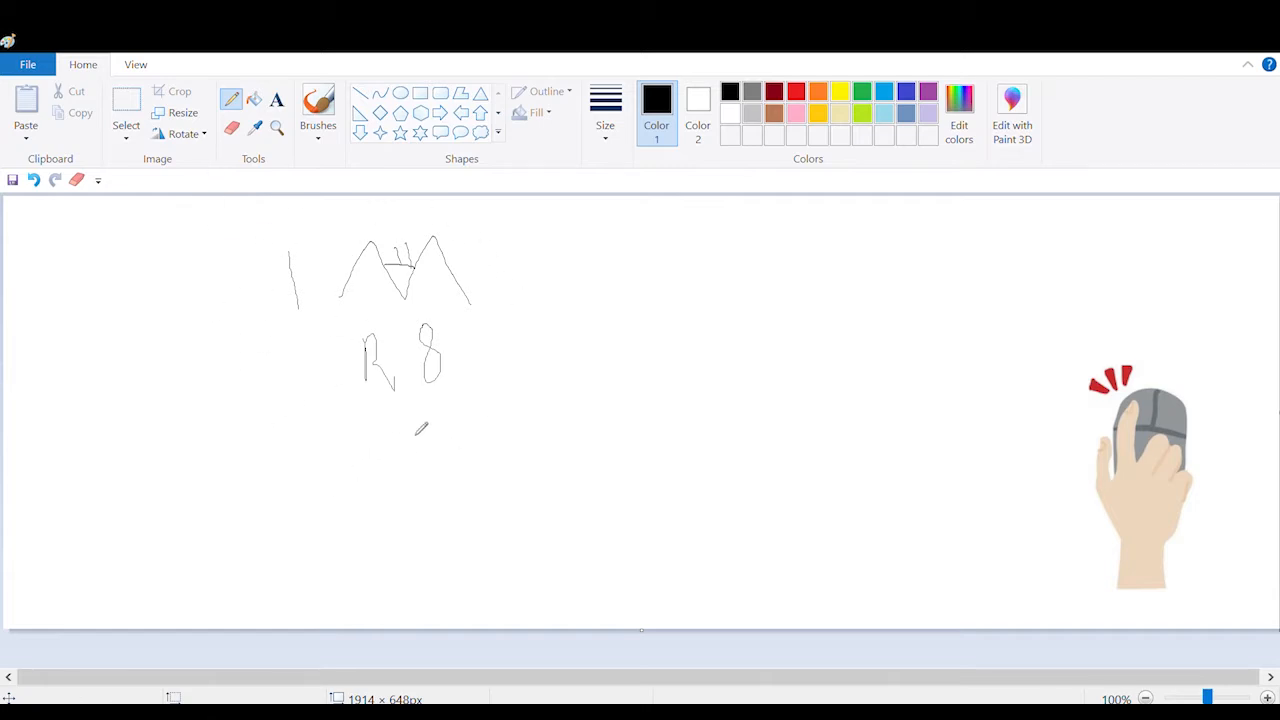
Erase the stroke, the zigzag, the R and the 8 from the canvas with the Eraser
left_click(233, 131)
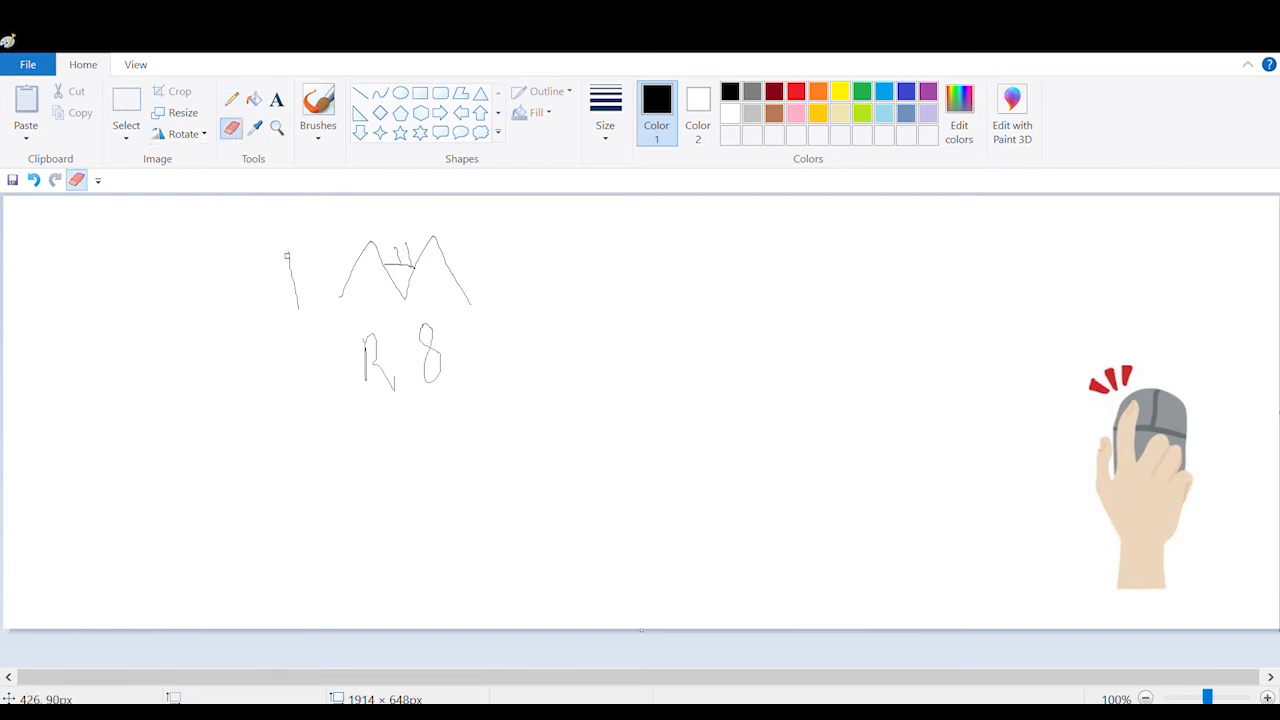
mouse_move(299, 296)
left_mouse_down()
mouse_move(374, 285)
mouse_move(372, 298)
mouse_move(334, 298)
mouse_move(364, 243)
mouse_move(378, 270)
left_mouse_up()
mouse_move(443, 246)
left_mouse_down()
mouse_move(474, 315)
mouse_move(458, 266)
mouse_move(412, 254)
left_mouse_up()
left_click_drag(385, 265, 405, 301)
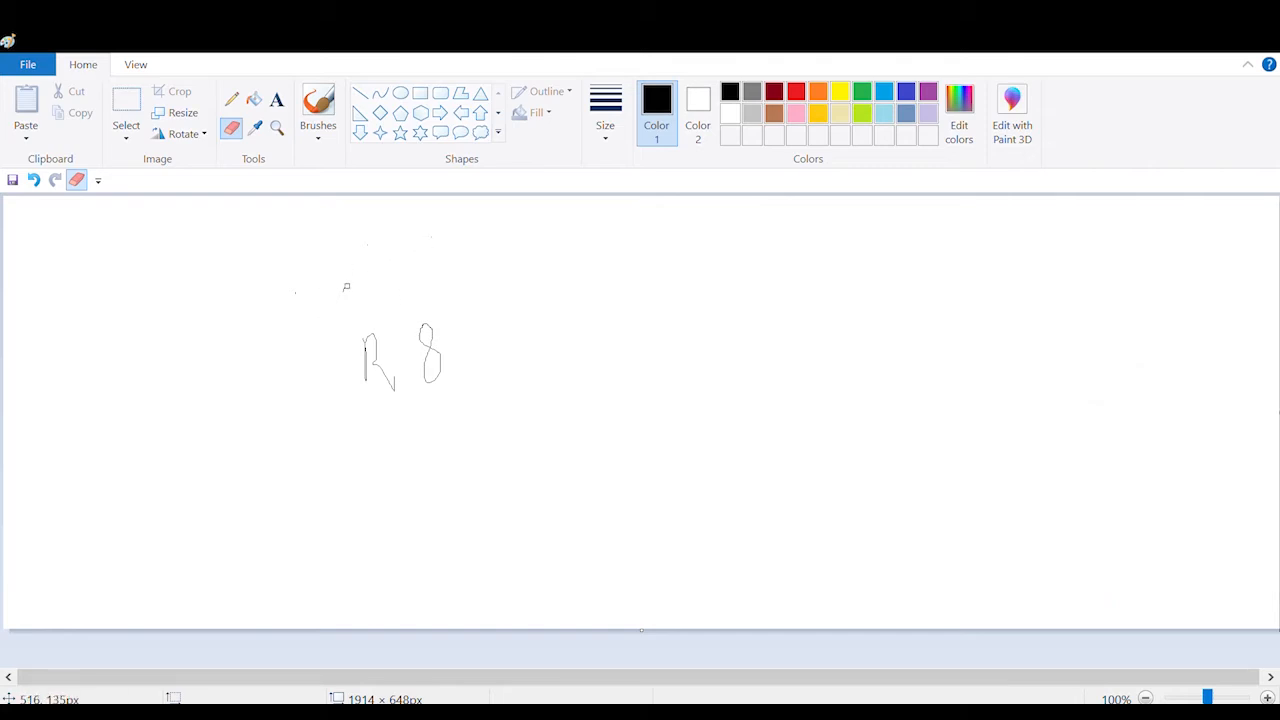
mouse_move(364, 365)
left_mouse_down()
mouse_move(370, 331)
mouse_move(382, 374)
mouse_move(394, 374)
left_mouse_up()
key("ctrl+equal")
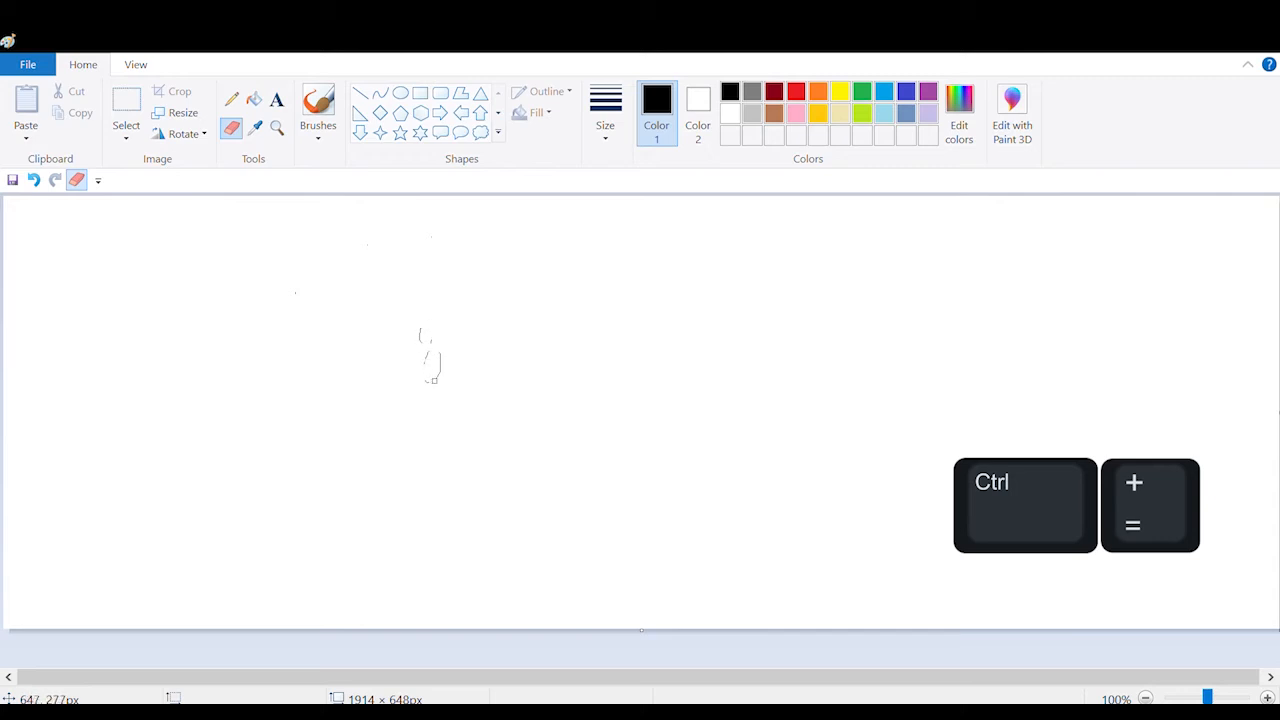
mouse_move(434, 380)
left_mouse_down()
mouse_move(426, 325)
mouse_move(437, 352)
mouse_move(433, 336)
mouse_move(431, 384)
left_mouse_up()
key("ctrl+minus")
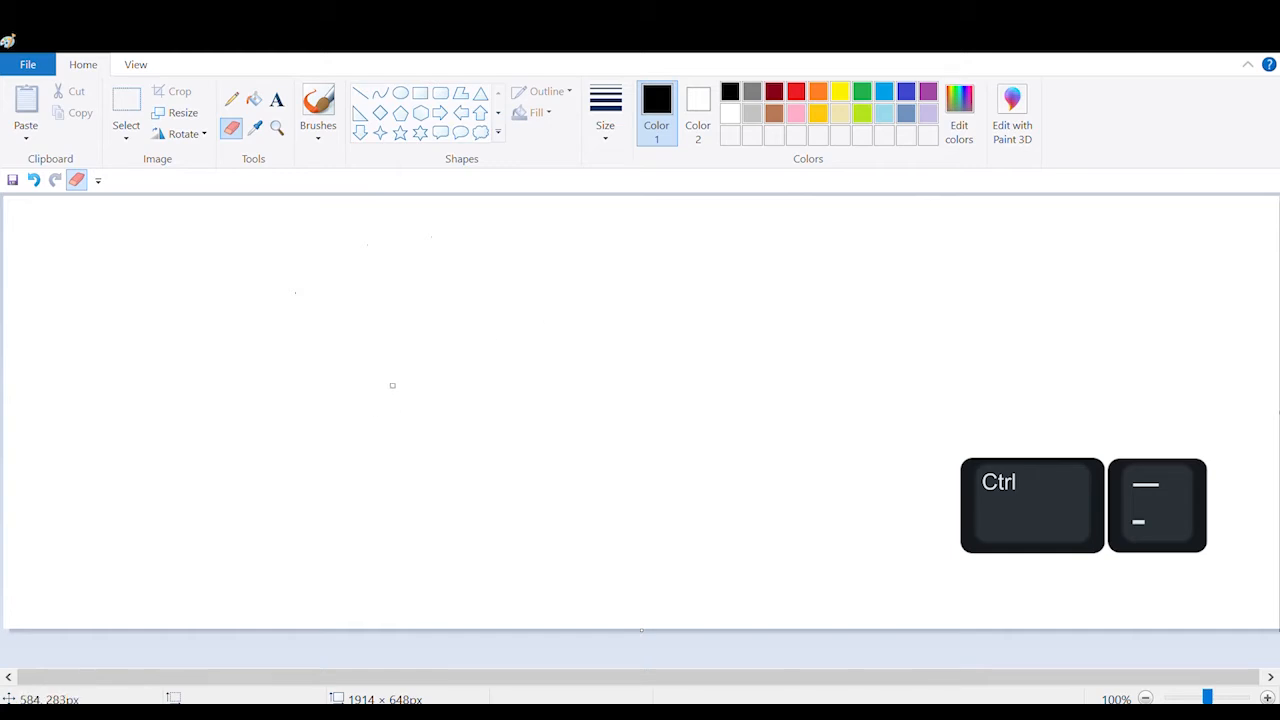
Add a text box near the middle of the canvas and enter the sample text "k 6b h h h"
left_click(258, 130)
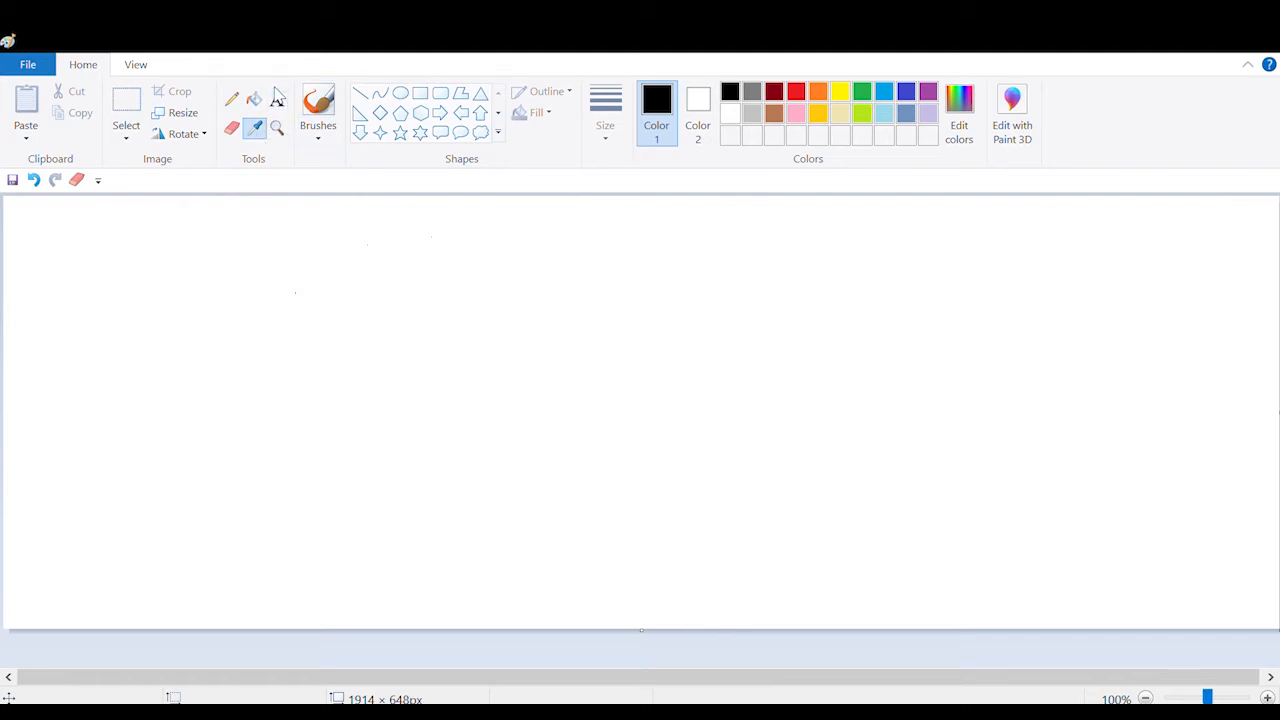
left_click(278, 104)
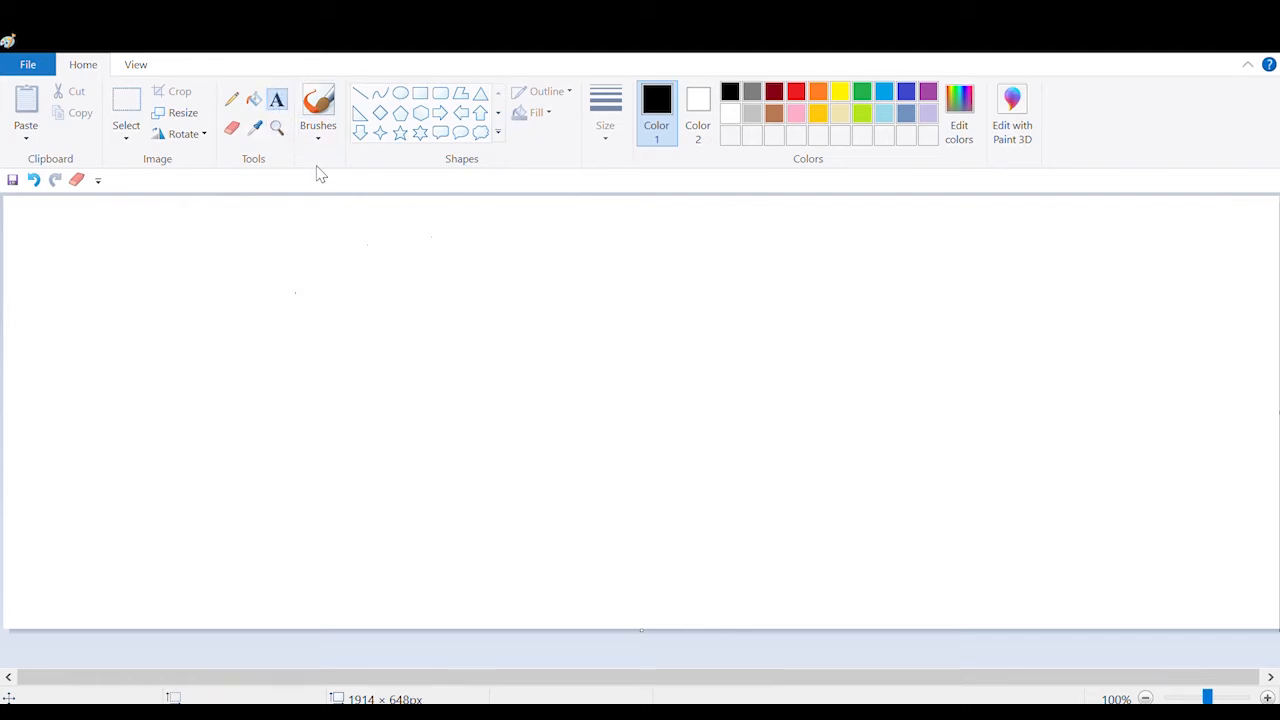
left_click(438, 321)
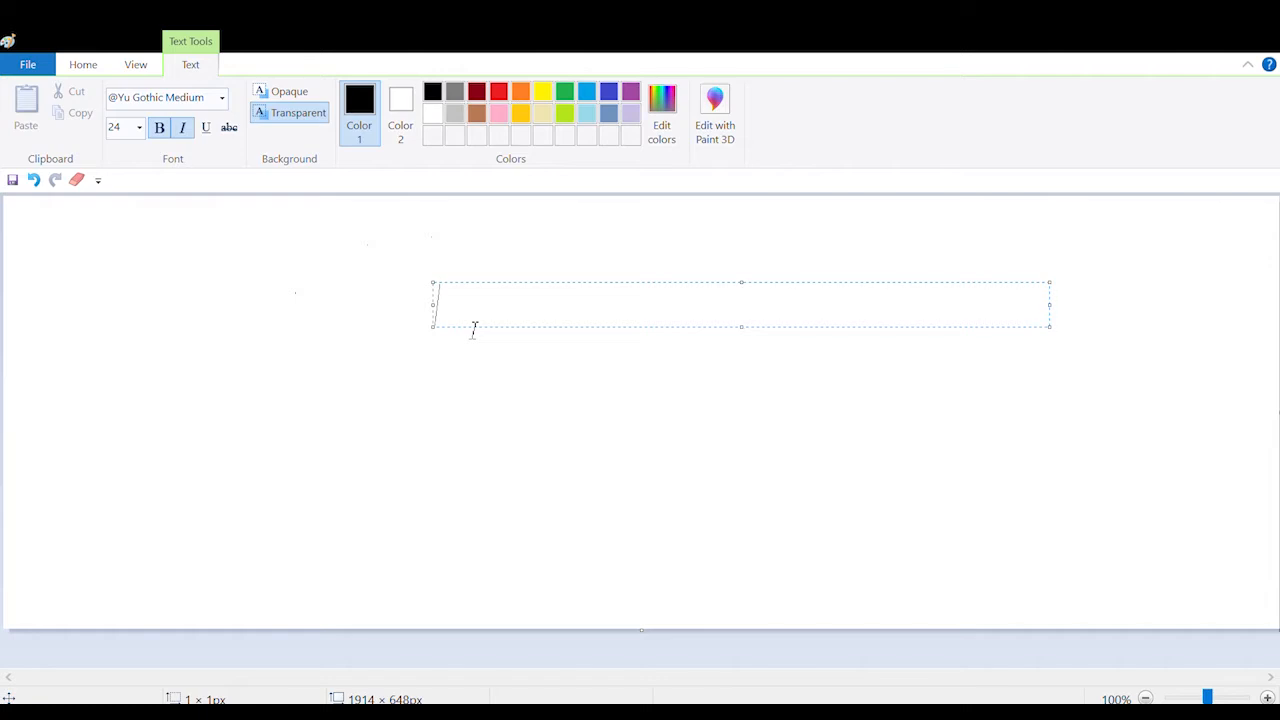
type("k 6b h")
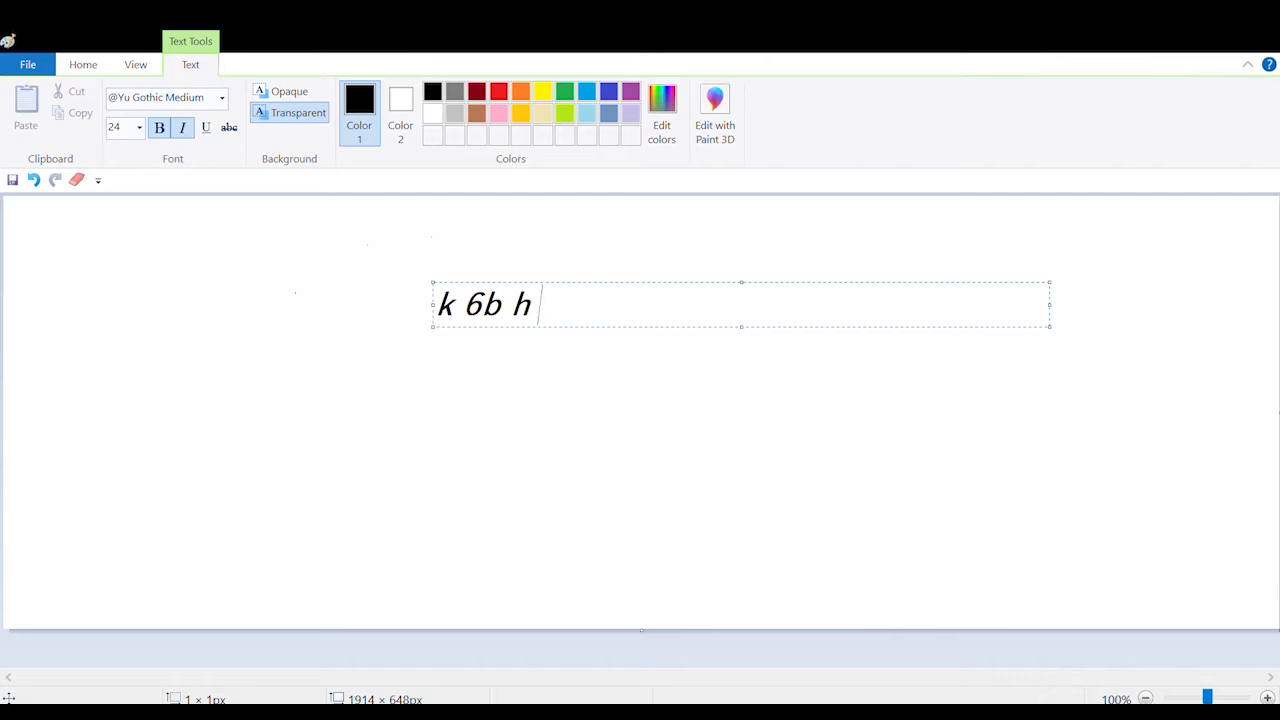
type(" h h")
Delete all the sample text from the text box
key("BackSpace")
key("BackSpace")
key("BackSpace")
key("BackSpace")
key("BackSpace")
key("BackSpace")
key("BackSpace")
key("BackSpace")
key("BackSpace")
key("BackSpace")
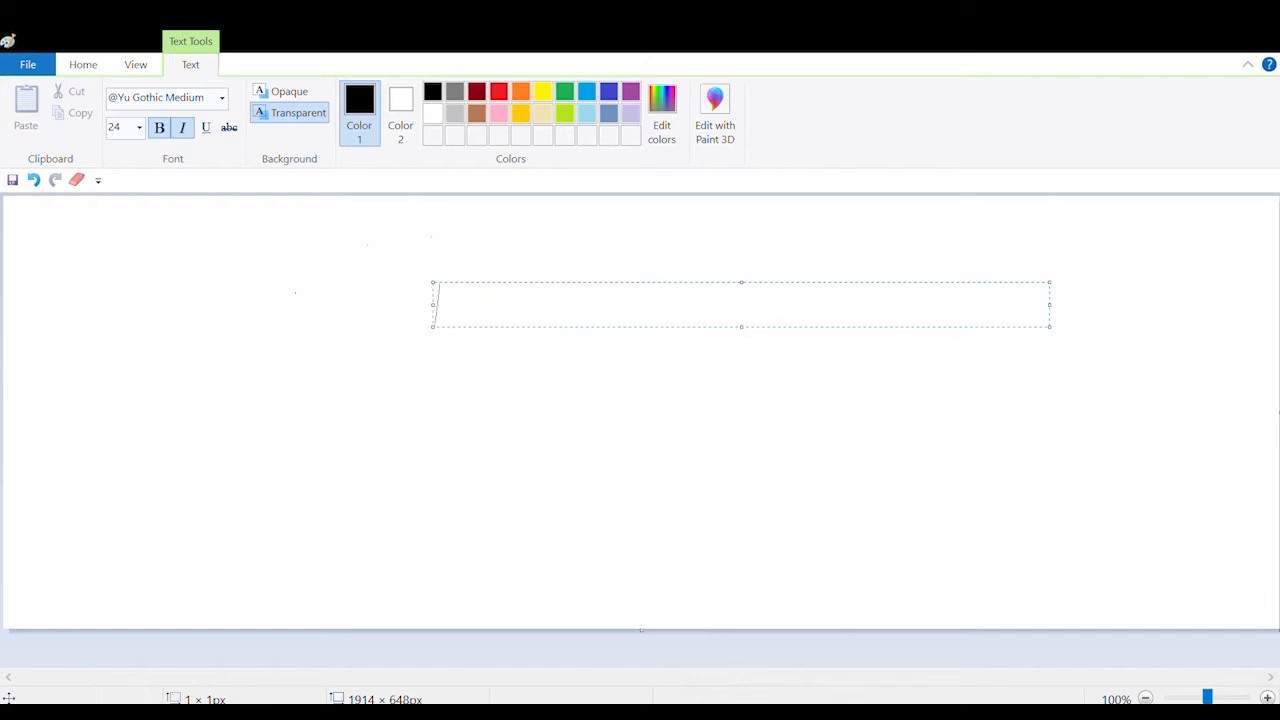
Enter "name" in the text box and delete it again
type("name")
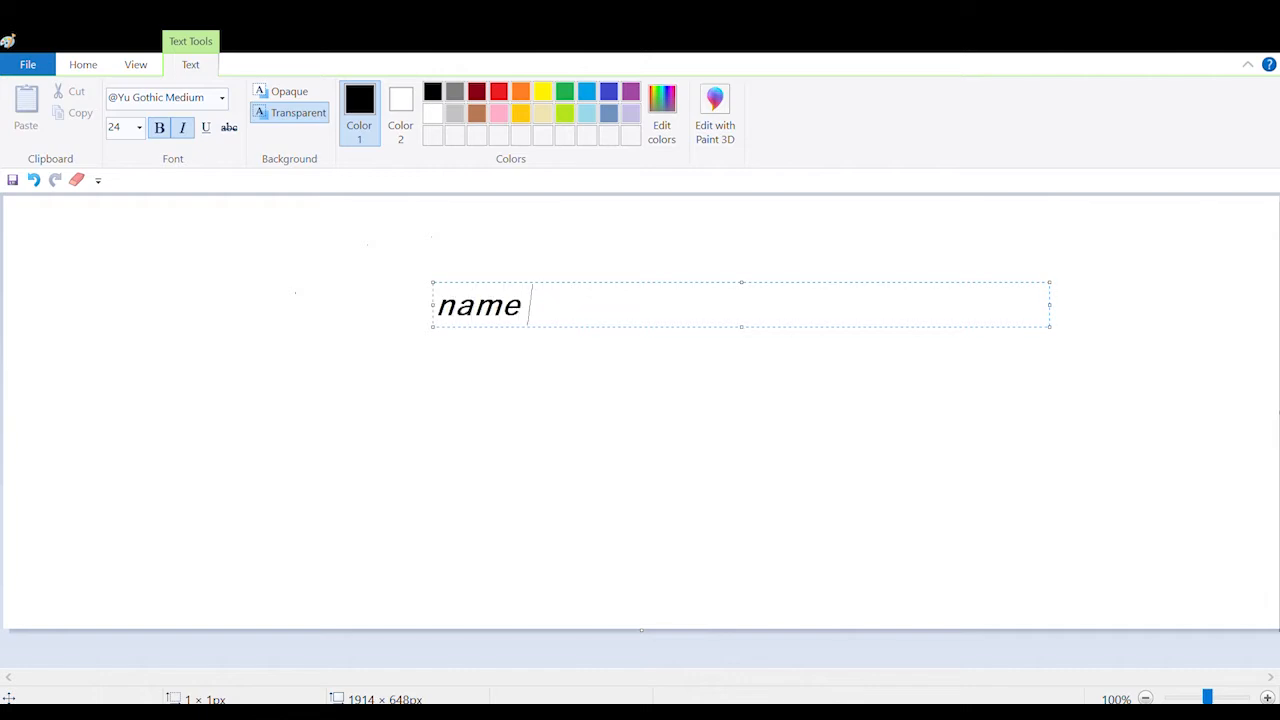
key("BackSpace")
key("BackSpace")
key("BackSpace")
key("BackSpace")
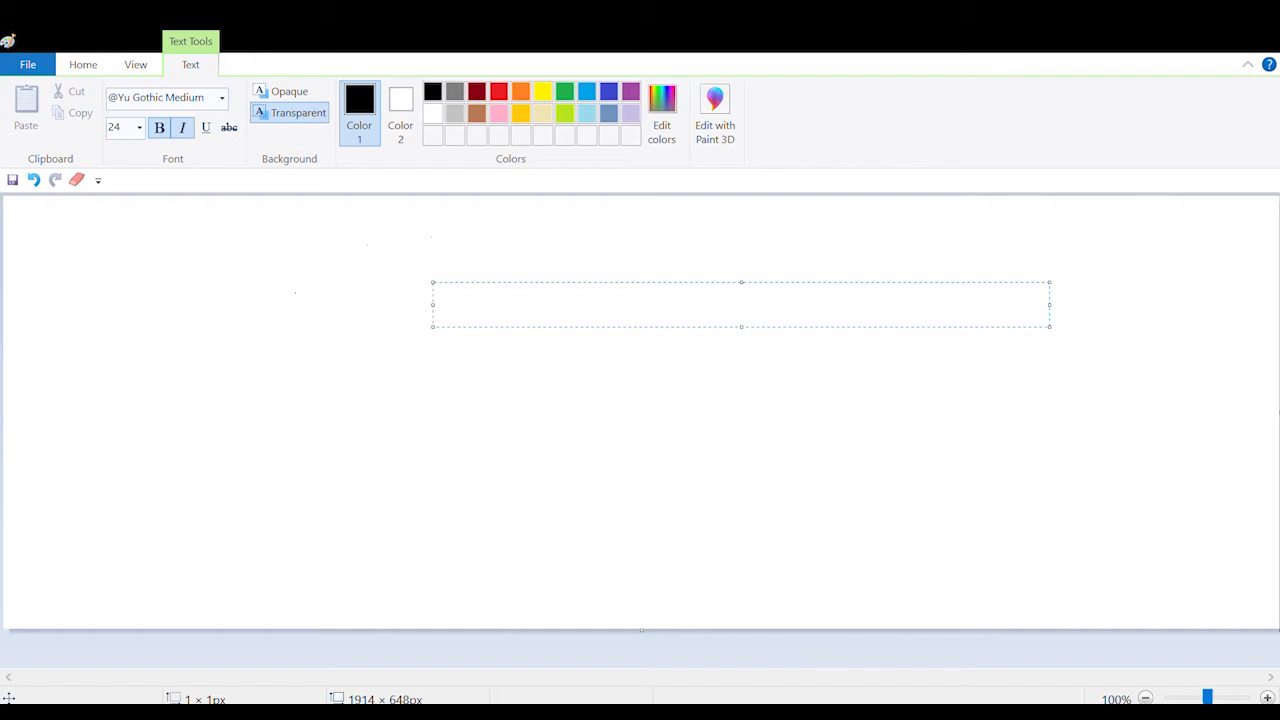
Set the text font to Impact and the font size to 18
left_click(214, 99)
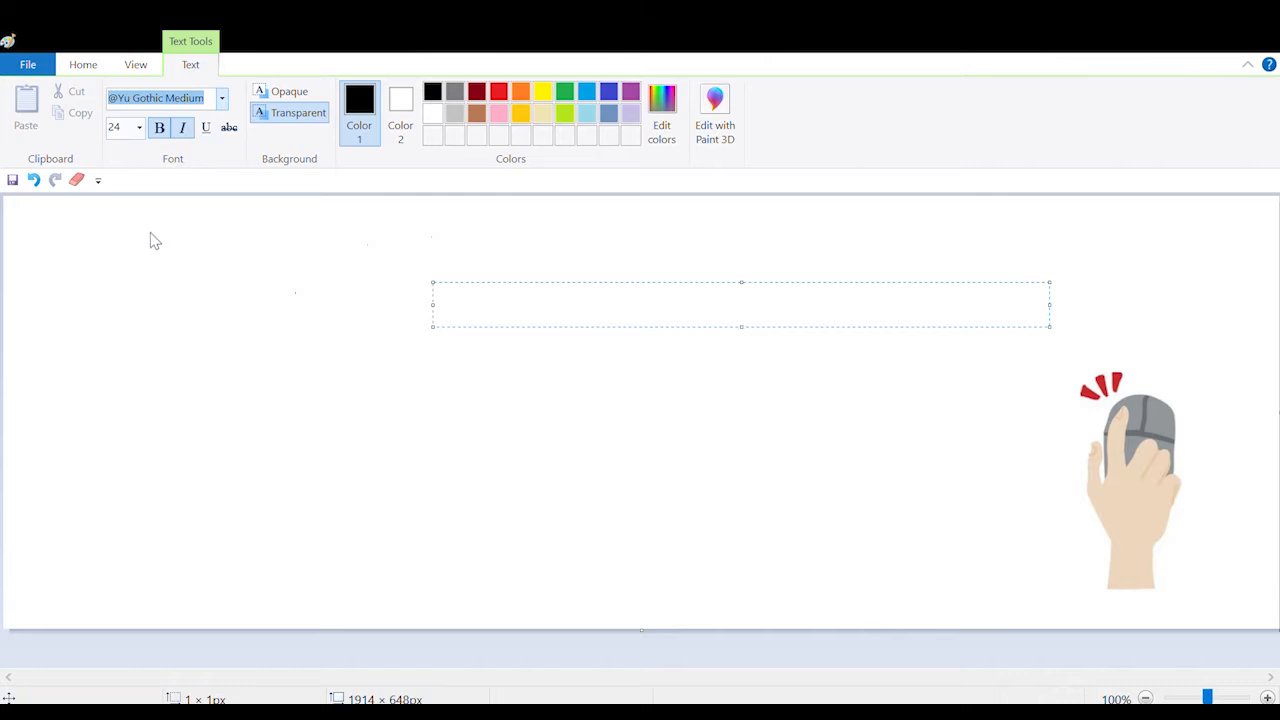
type("Impact")
key("Return")
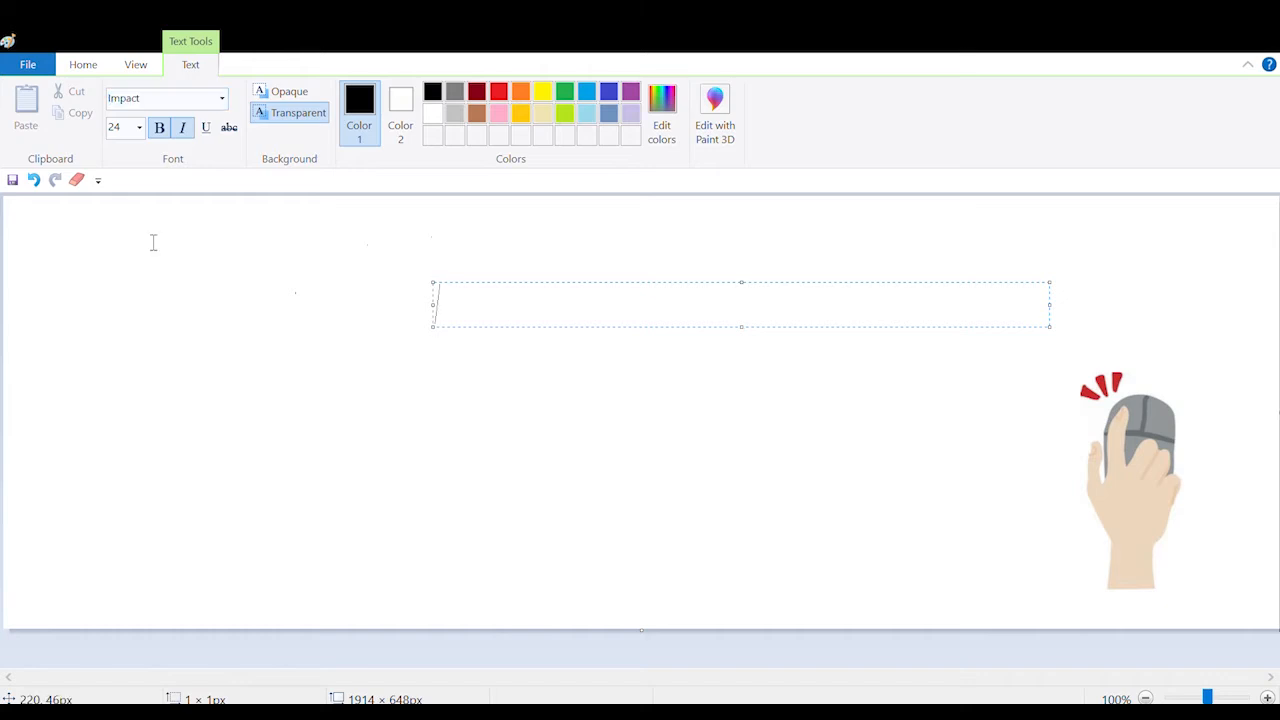
left_click(131, 128)
type("18")
key("Return")
Try the font settings with "dddd", delete the letters and leave the empty text box for the Magnifier
type("d")
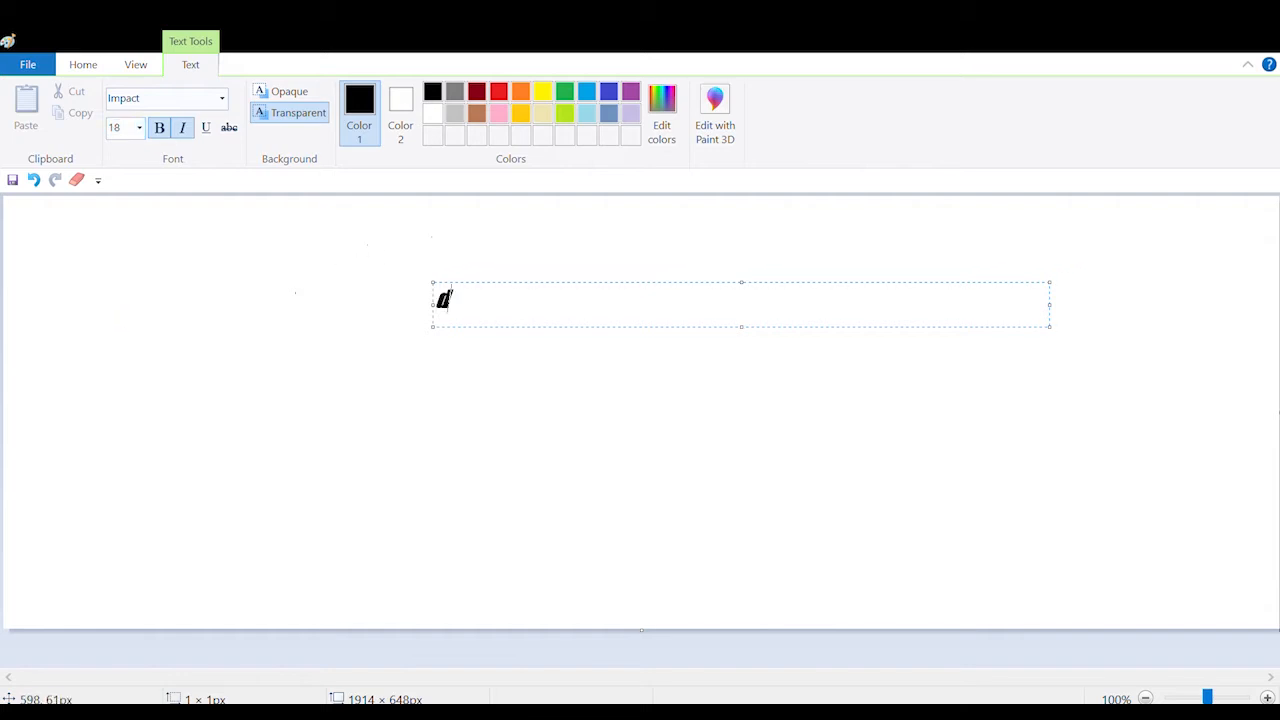
type("ddd")
key("BackSpace")
key("BackSpace")
key("BackSpace")
key("BackSpace")
left_click(80, 66)
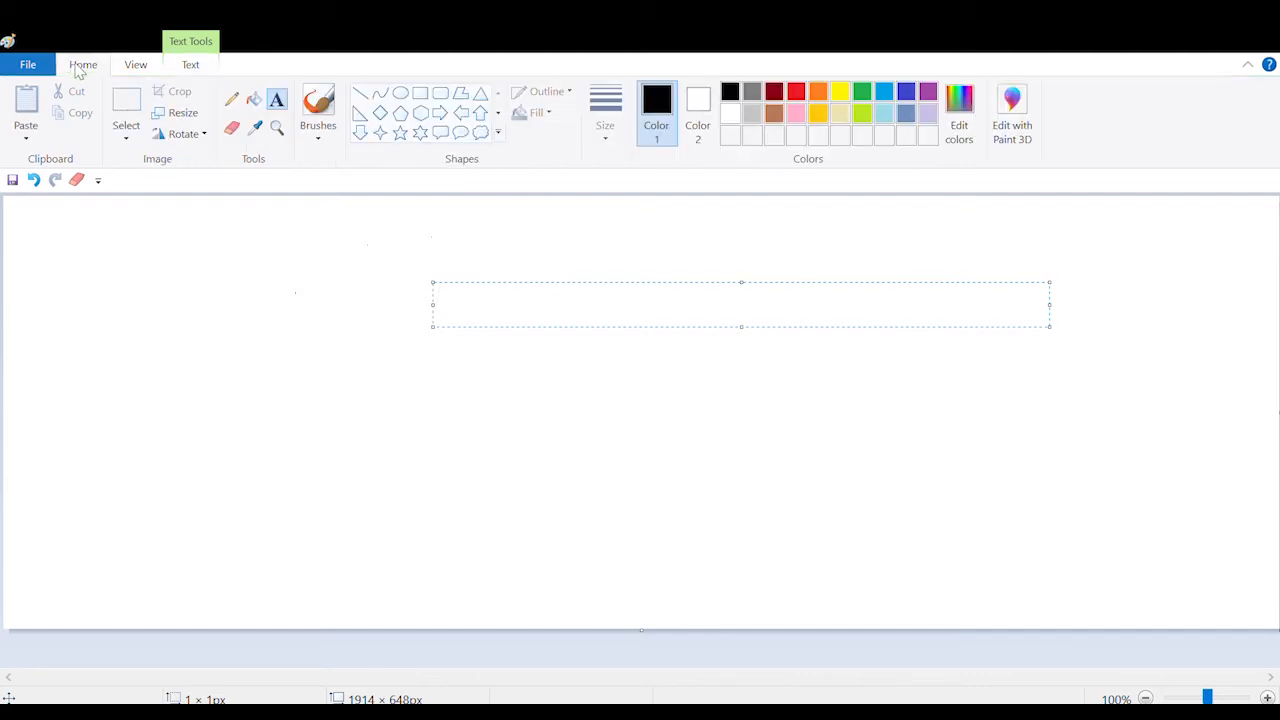
left_click(279, 134)
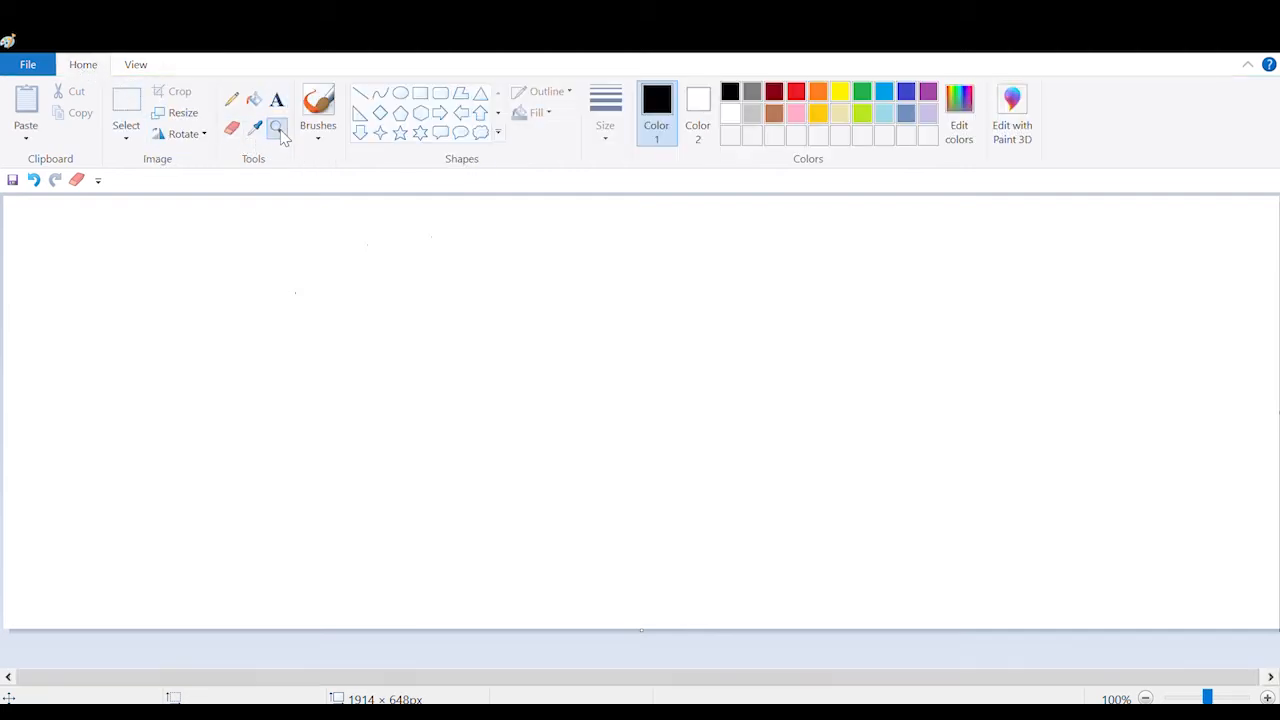
Draw a large freehand letter R on the canvas with the Pencil
left_click(231, 99)
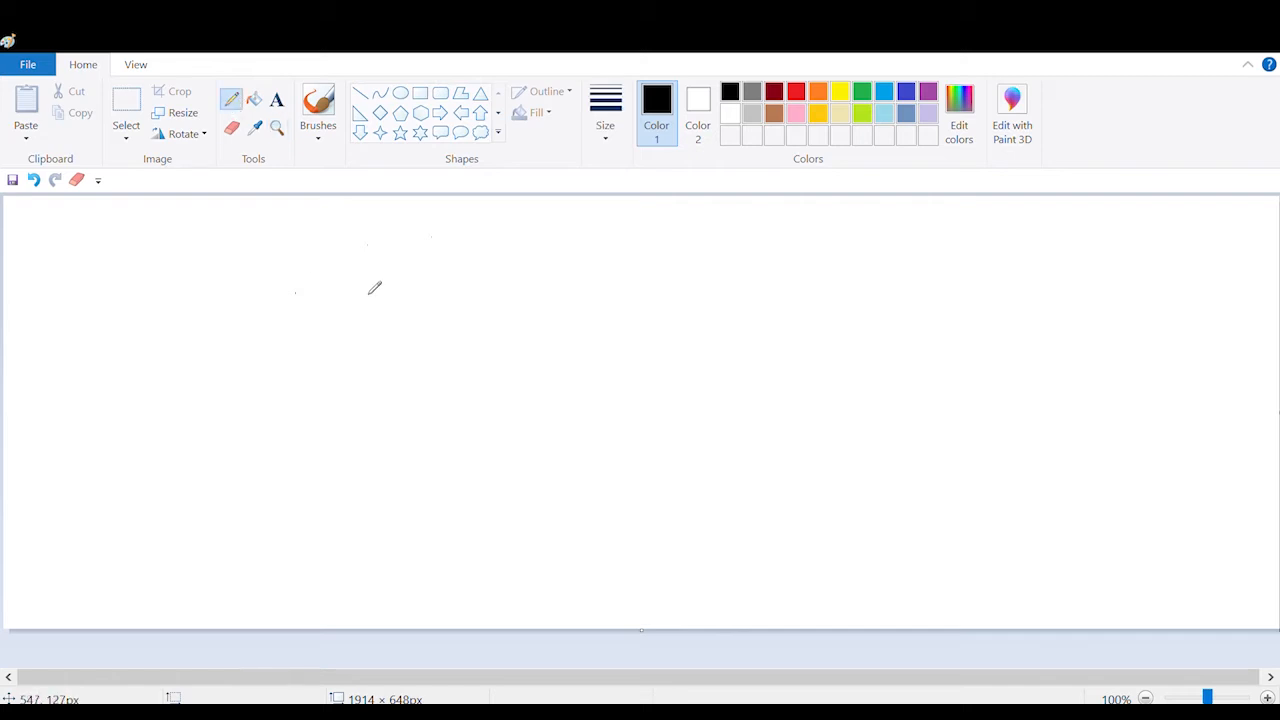
left_click_drag(370, 281, 370, 340)
mouse_move(383, 272)
left_mouse_down()
mouse_move(371, 338)
mouse_move(441, 408)
left_mouse_up()
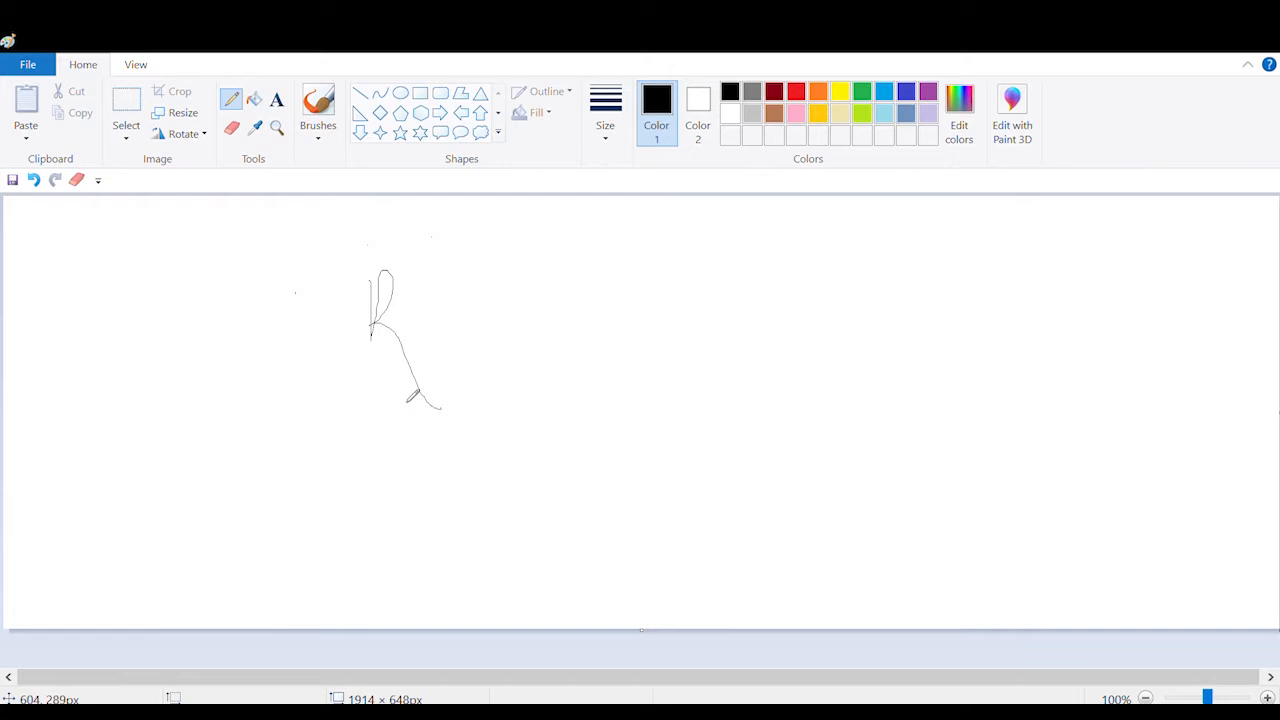
Examine the handwritten R with the Magnifier, enlarging it up to 300% and returning to 100%
left_click(277, 128)
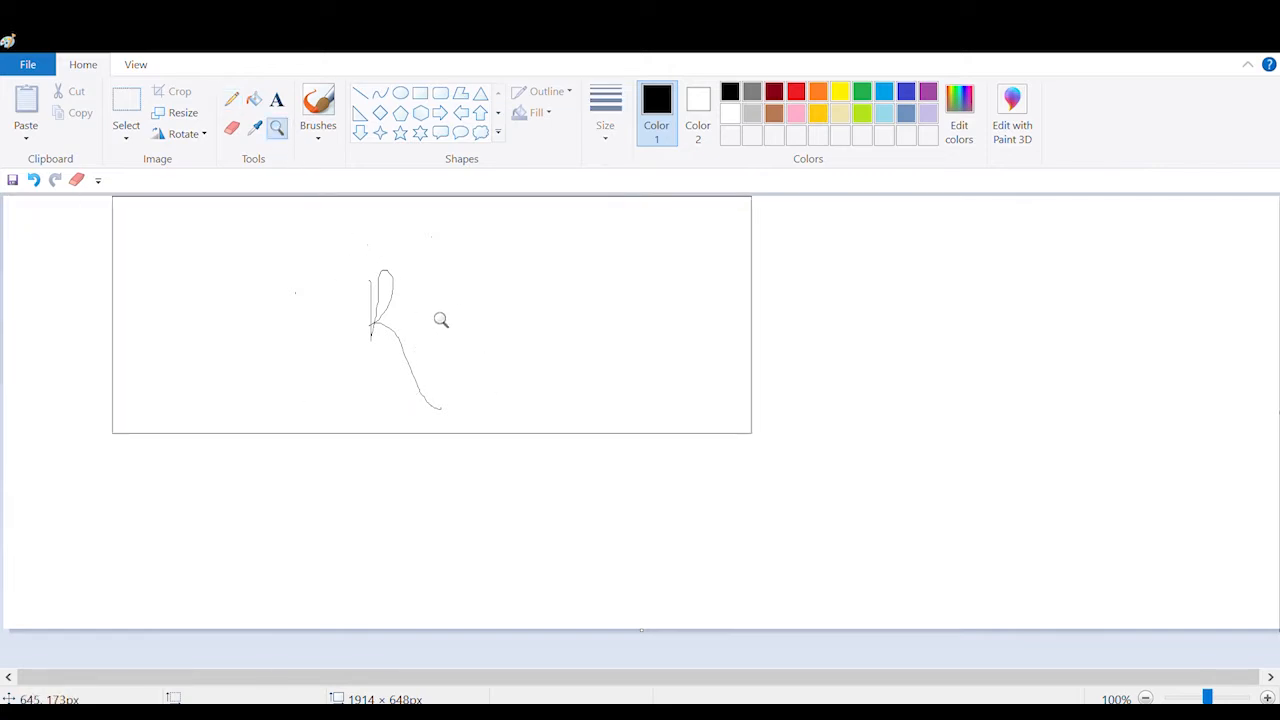
left_click(431, 346)
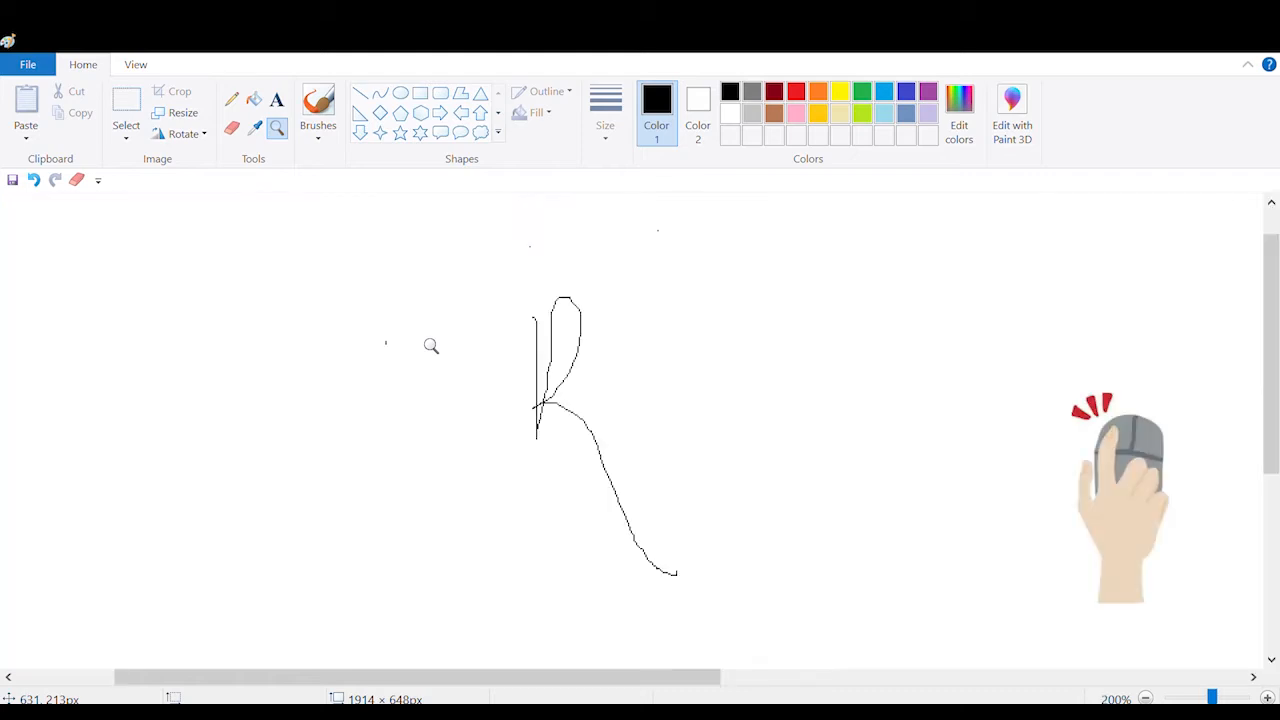
left_click(540, 393)
right_click(540, 393)
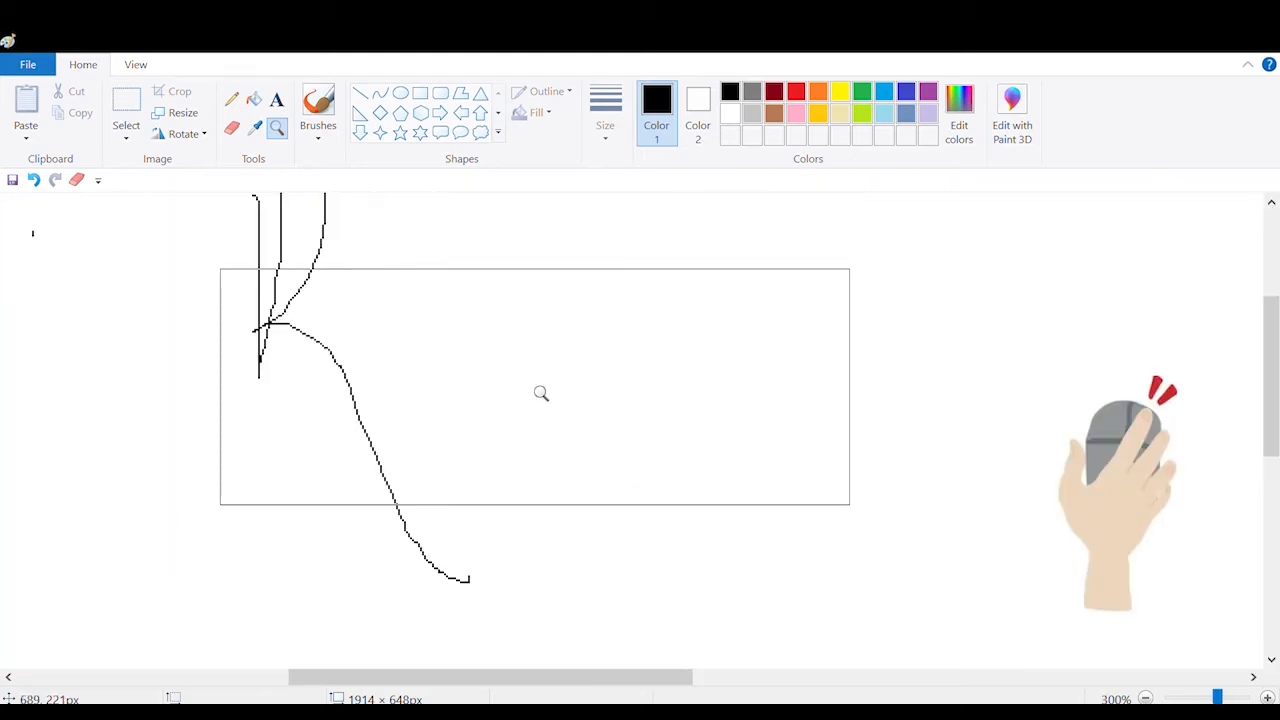
right_click(540, 393)
right_click(443, 374)
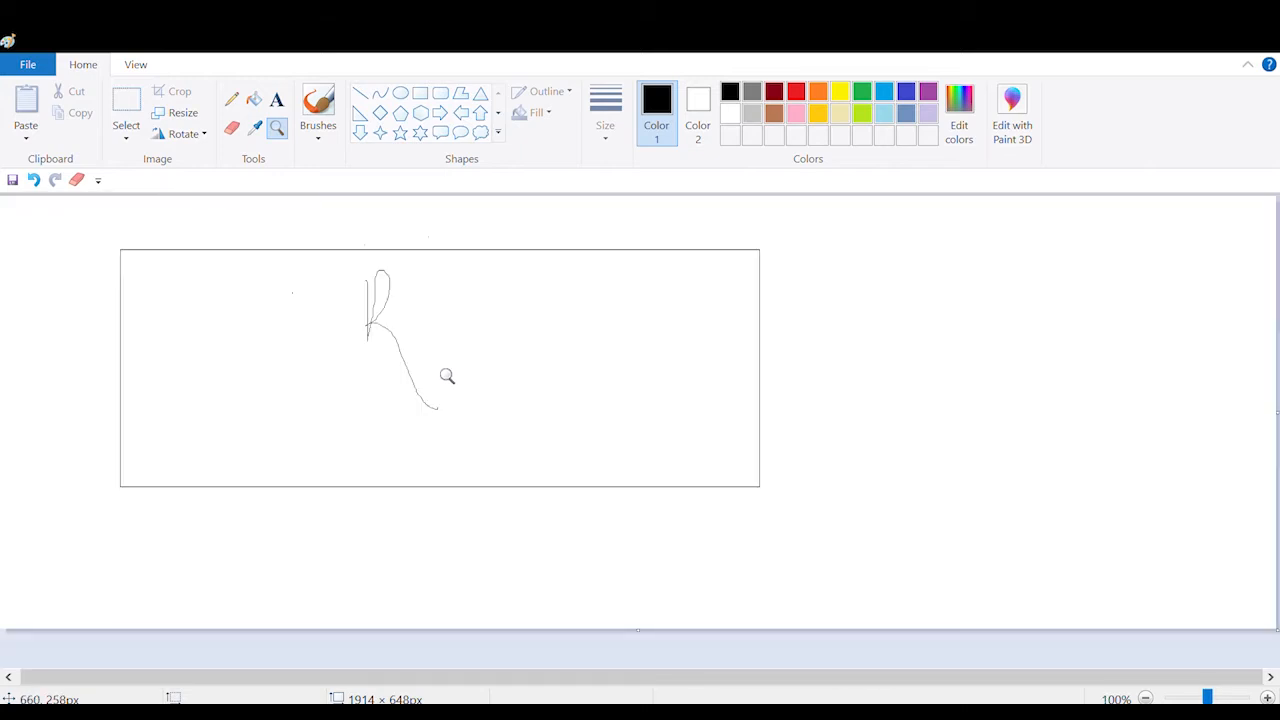
left_click(443, 366)
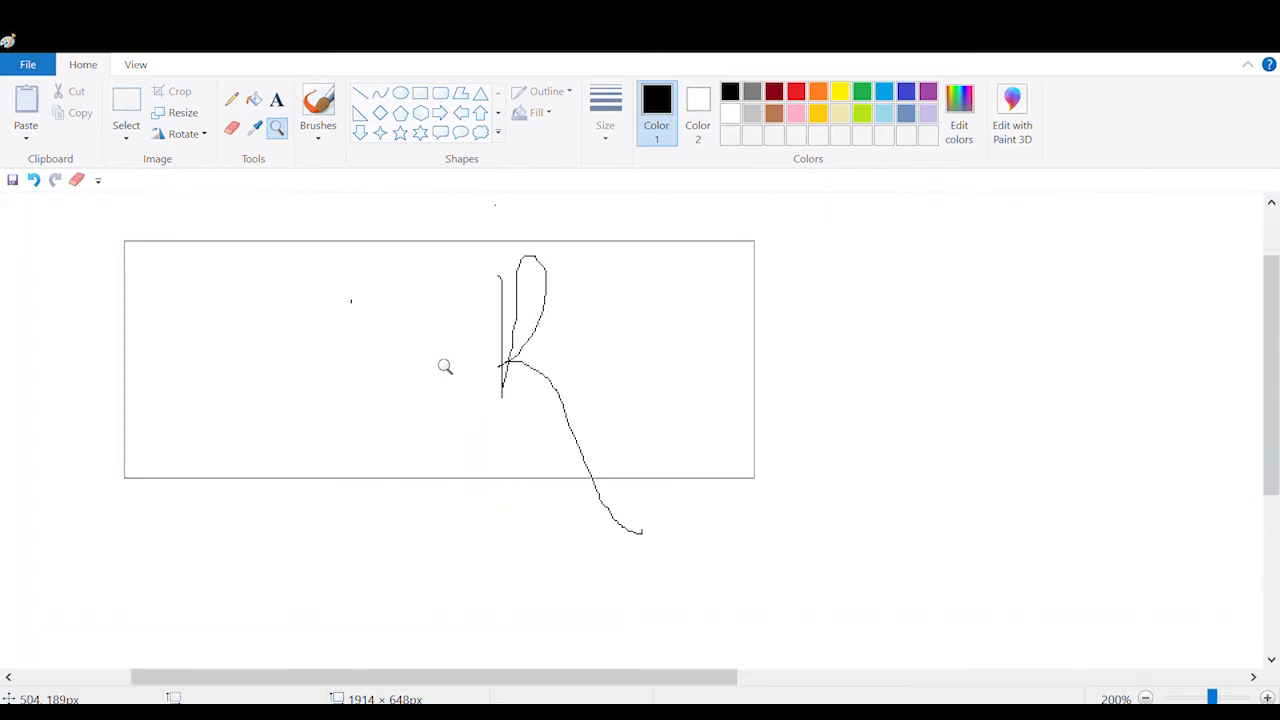
right_click(556, 383)
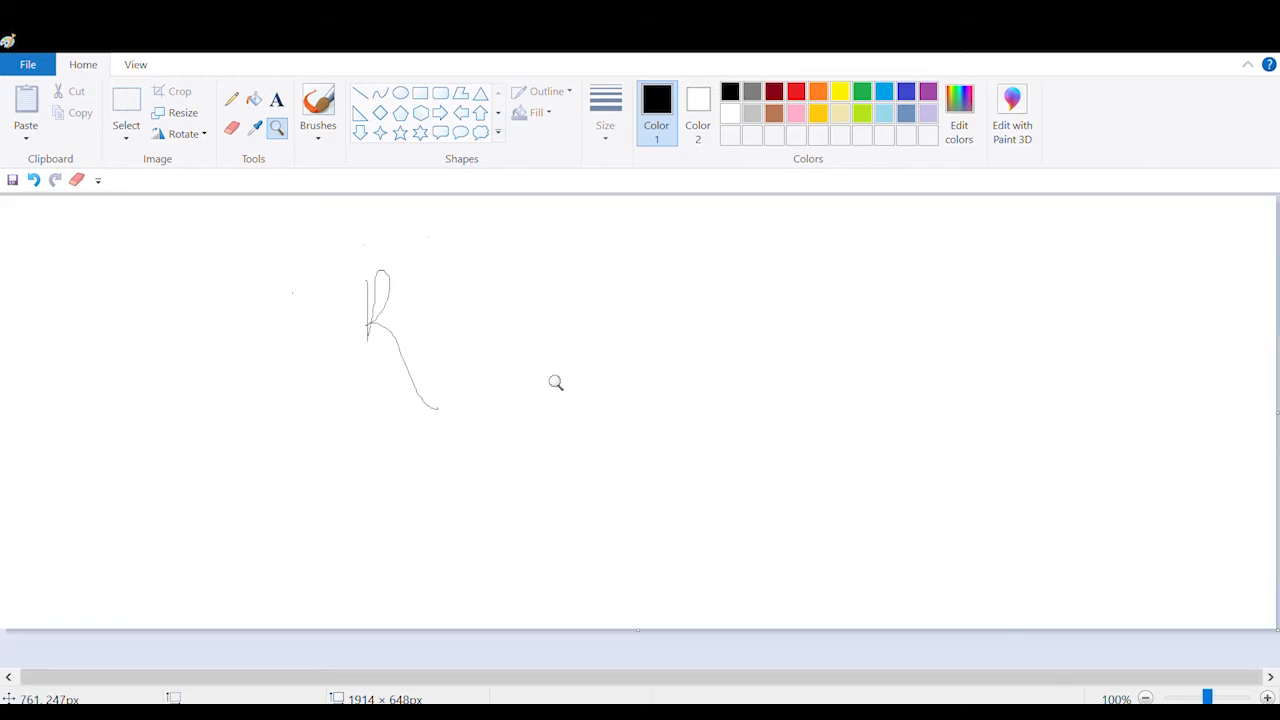
left_click(445, 368)
right_click(447, 368)
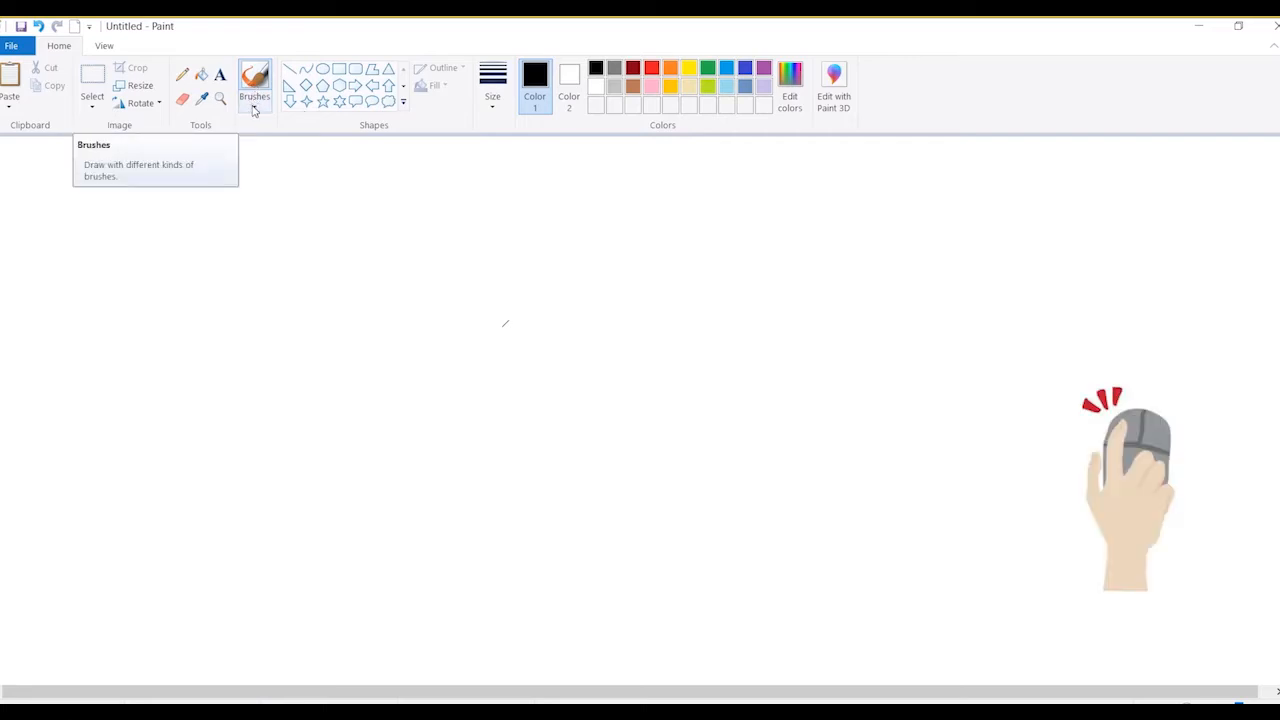
Paint a long black horizontal line near the canvas's upper edge with the standard Brush
left_click(254, 111)
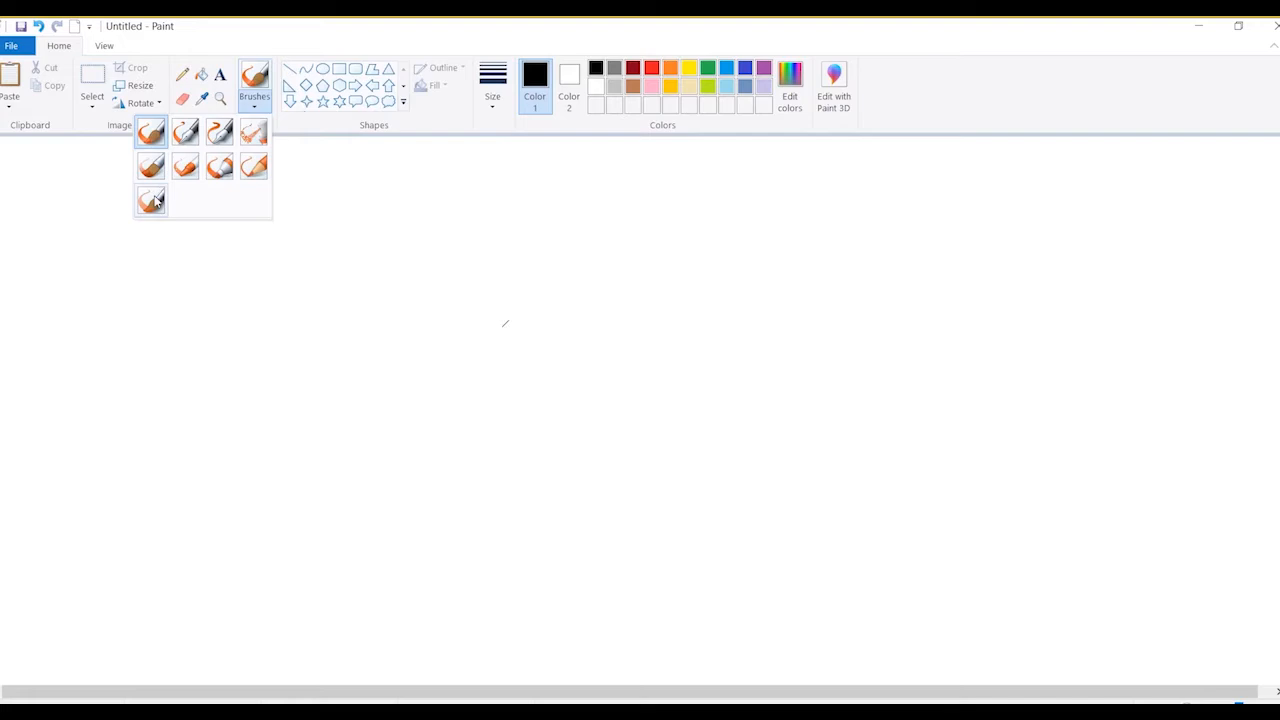
left_click(152, 136)
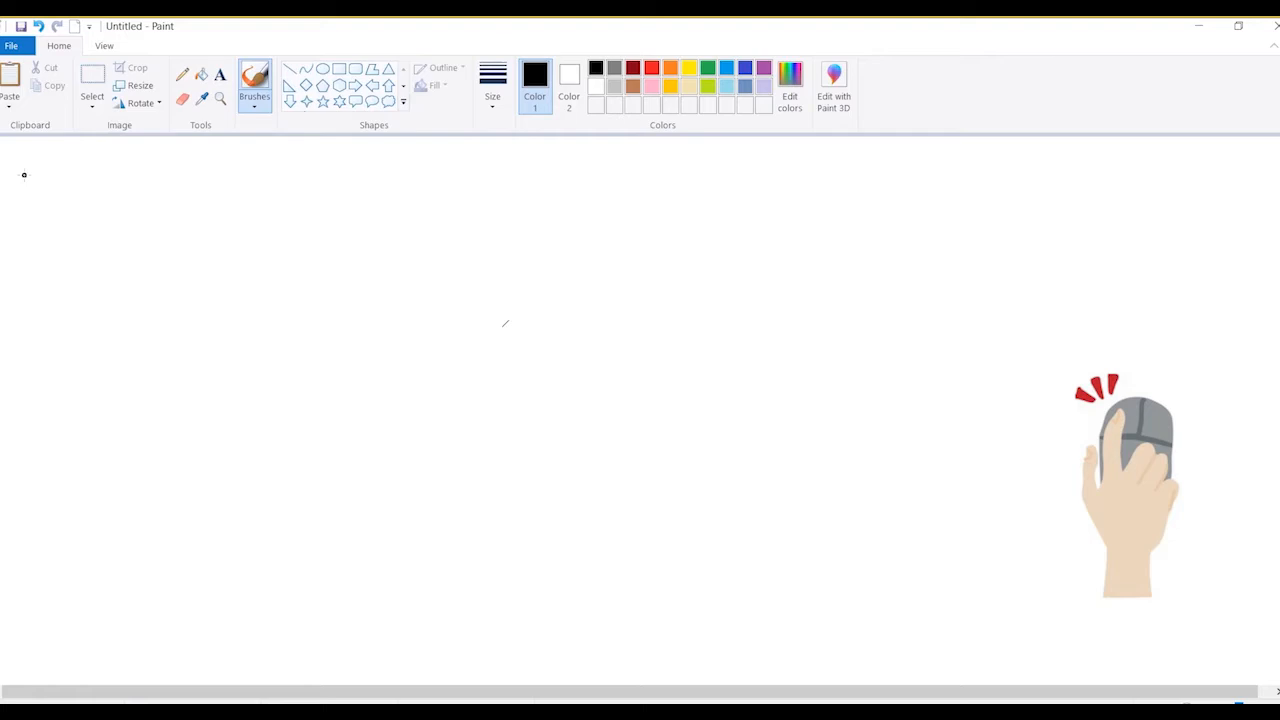
left_click_drag(24, 175, 398, 175)
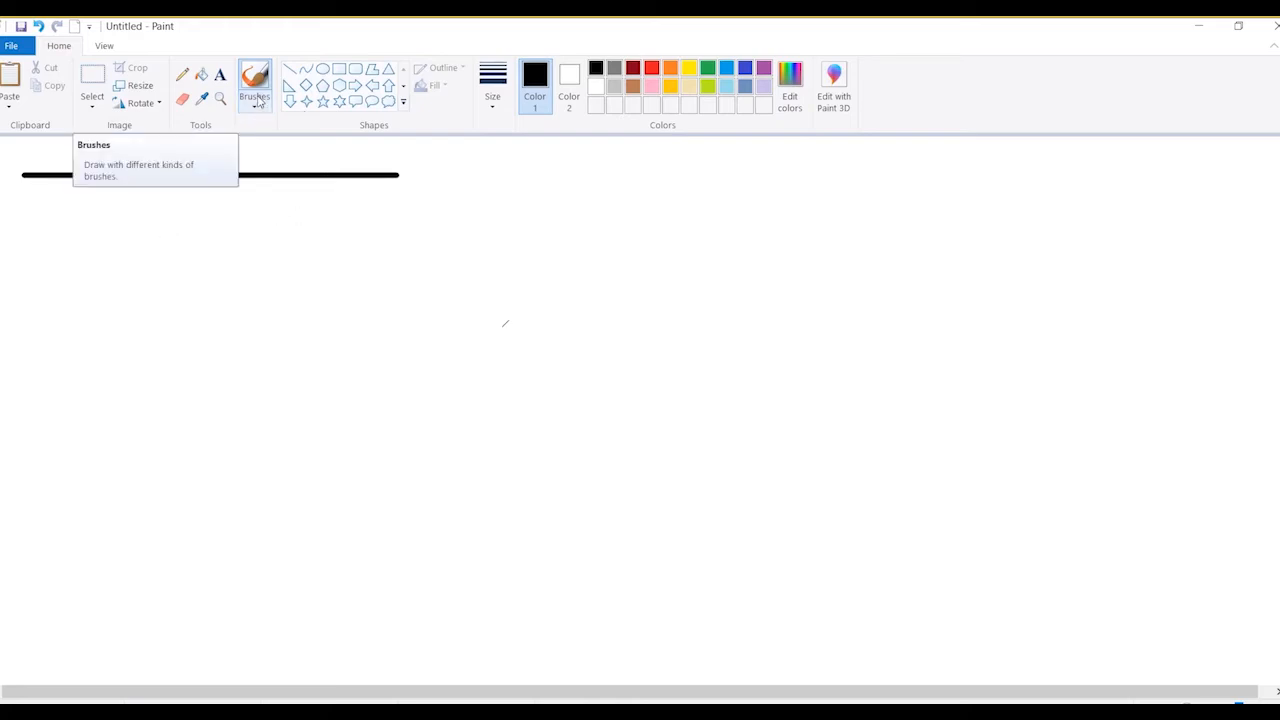
Handwrite the word "Brush" below the horizontal line with the standard Brush in black
left_click(256, 101)
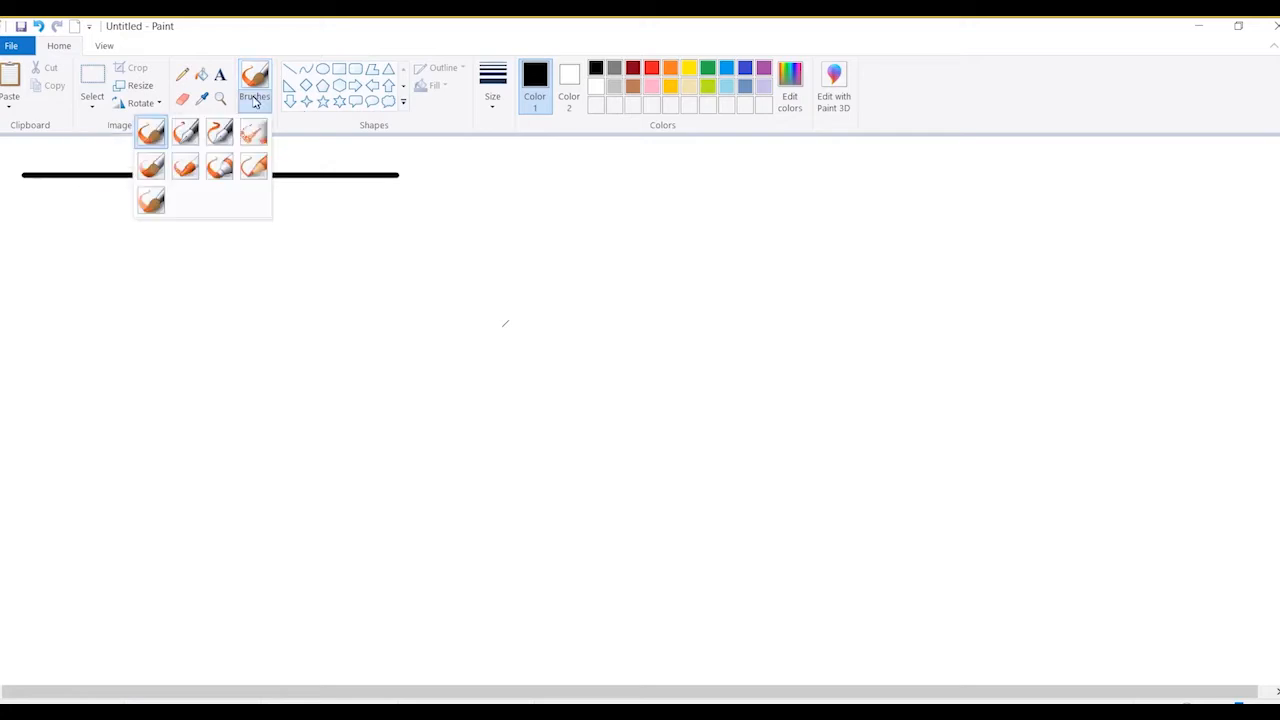
left_click(152, 131)
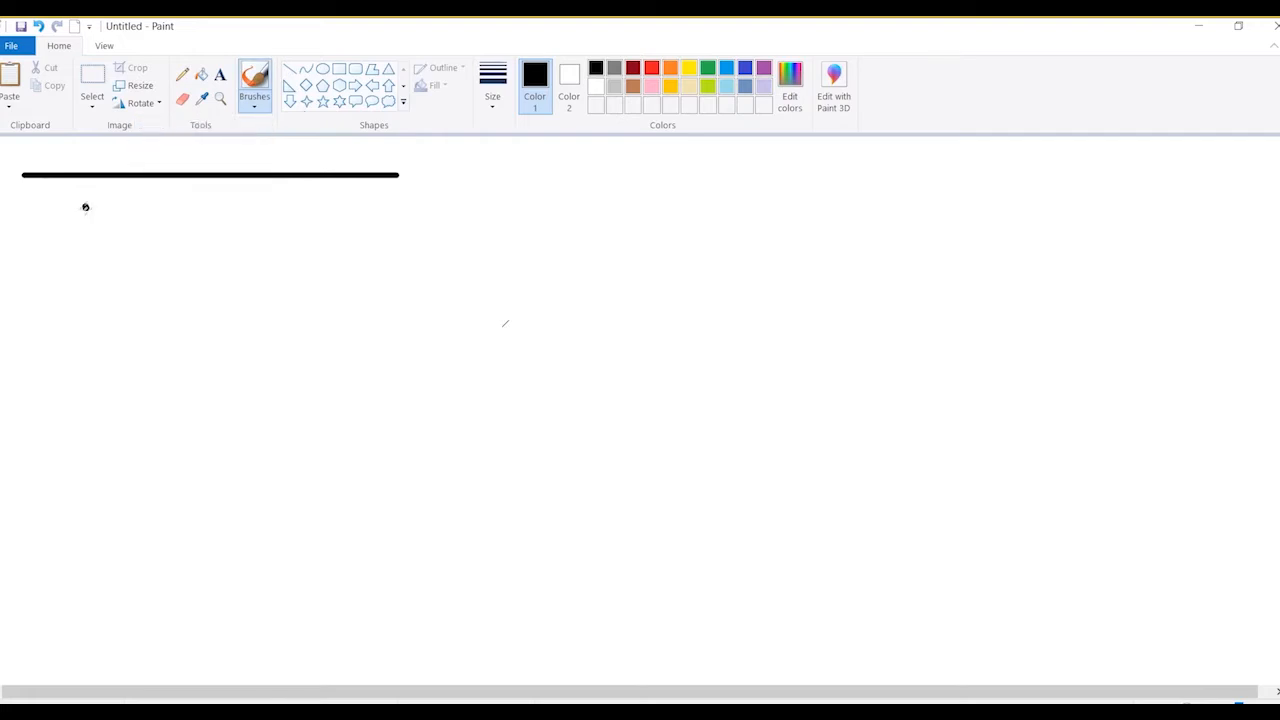
left_click_drag(85, 207, 68, 272)
mouse_move(64, 228)
left_mouse_down()
mouse_move(100, 215)
mouse_move(92, 255)
mouse_move(84, 230)
mouse_move(125, 248)
mouse_move(145, 230)
mouse_move(150, 250)
mouse_move(210, 248)
left_mouse_up()
mouse_move(218, 202)
left_mouse_down()
mouse_move(216, 247)
mouse_move(253, 227)
left_mouse_up()
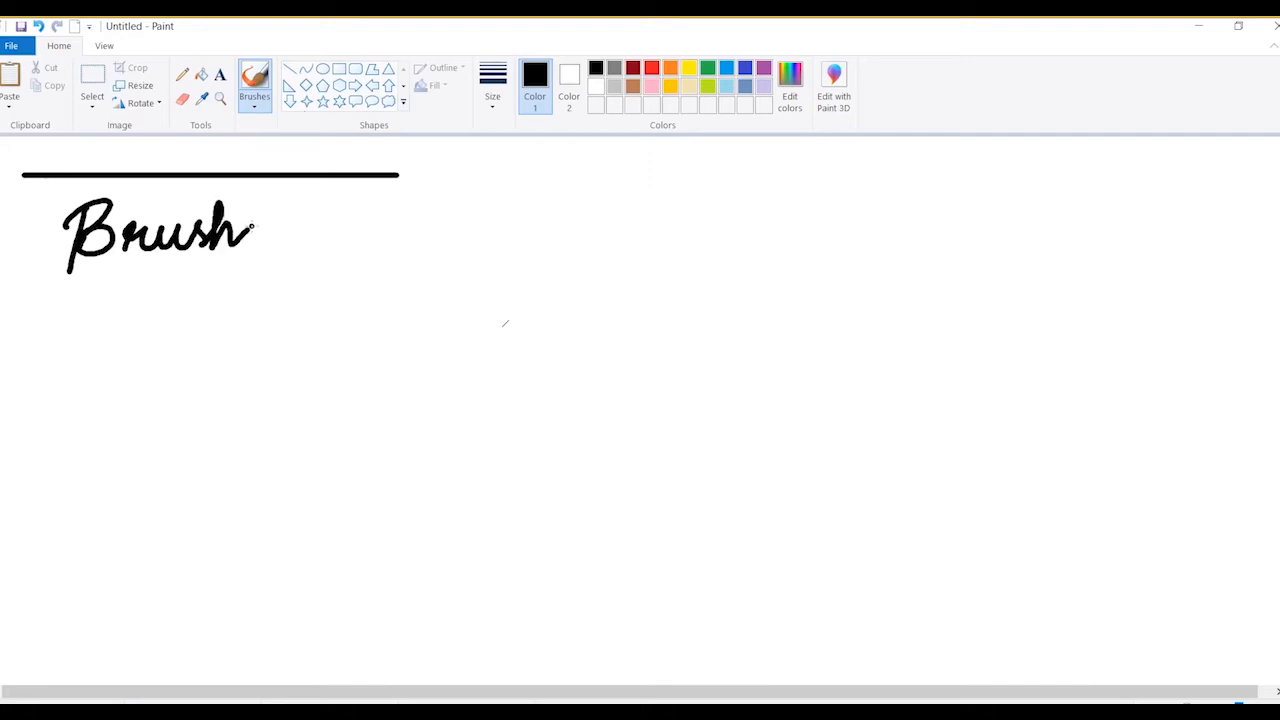
Handwrite the word "Paint" in black below the word "Brush" with Calligraphy brush 1
left_click(254, 104)
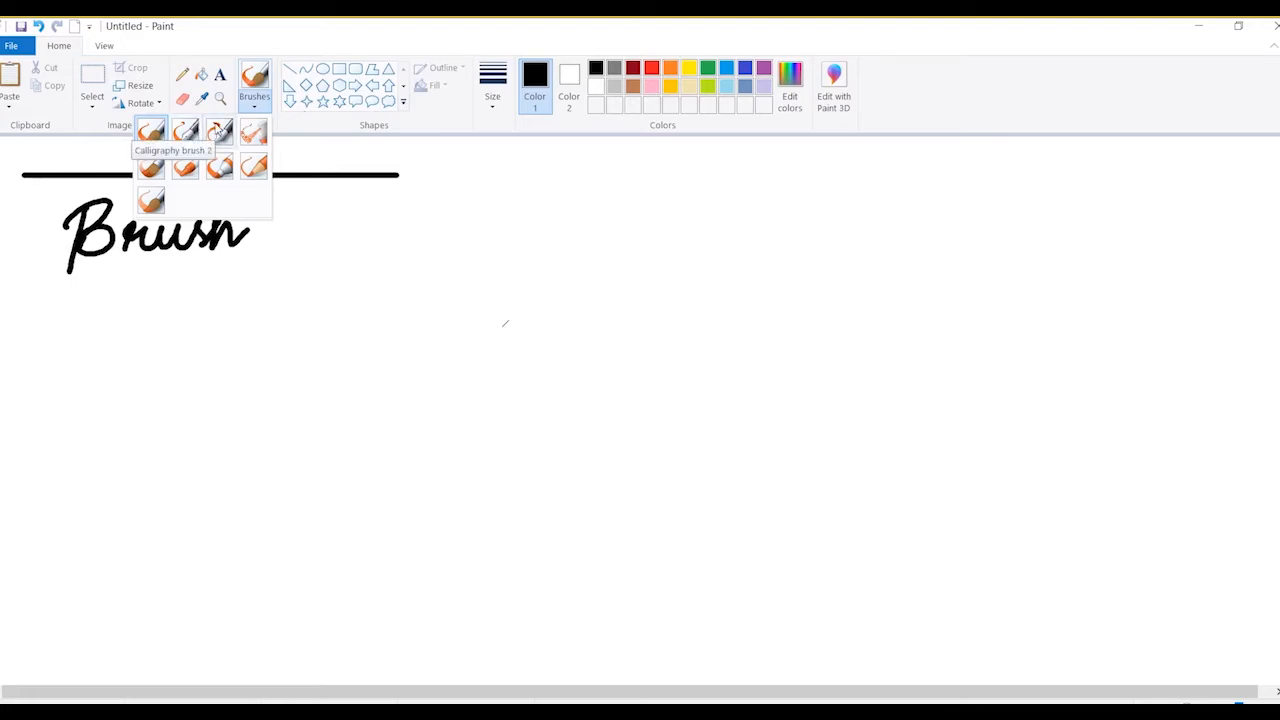
left_click(196, 135)
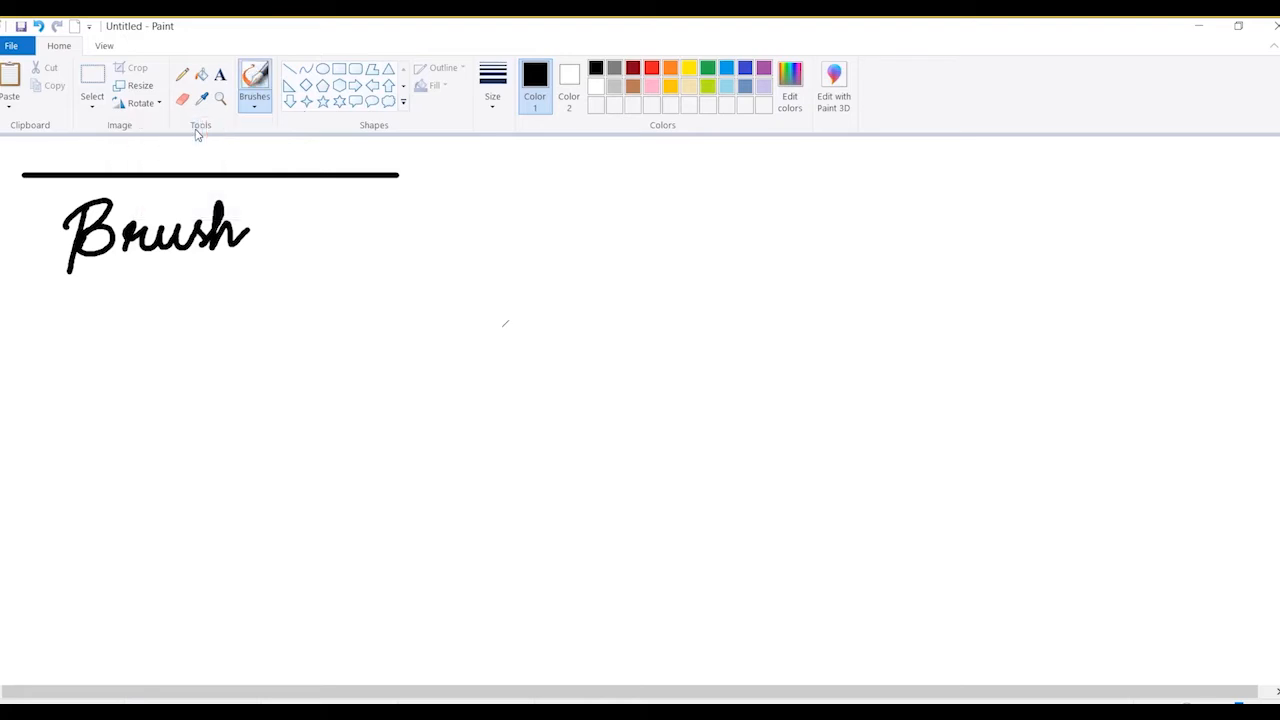
left_click(253, 108)
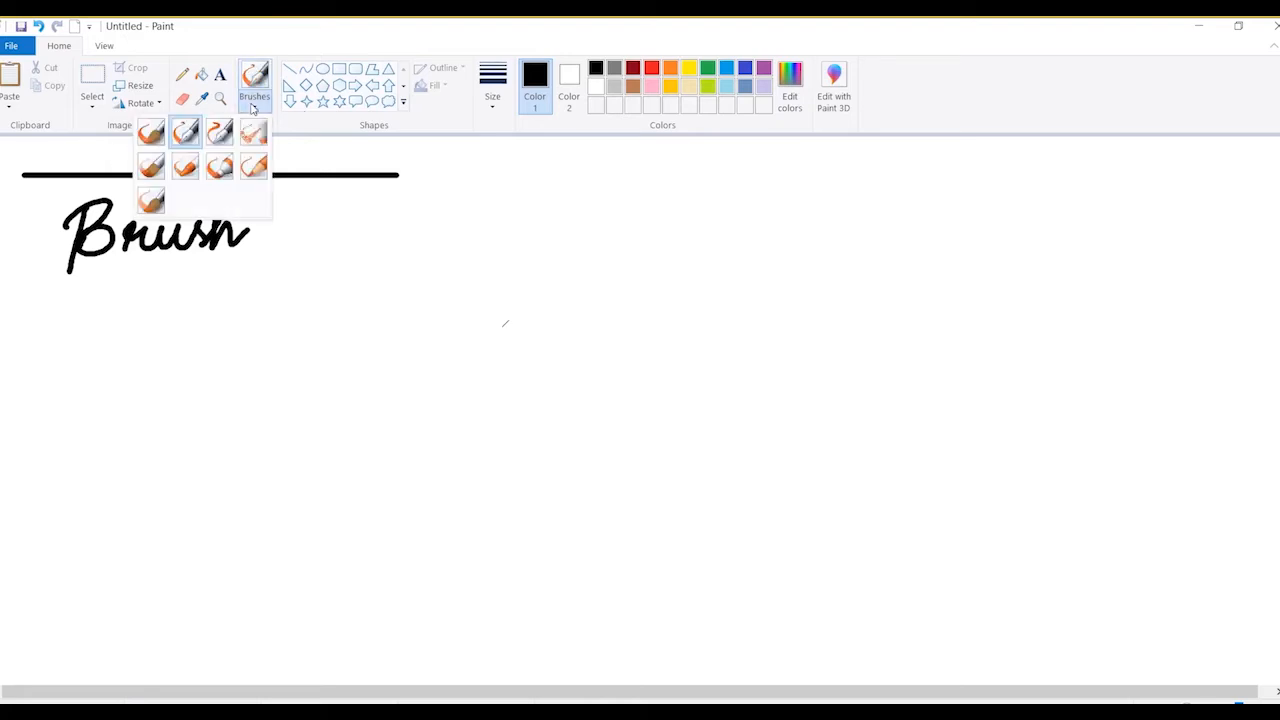
left_click(190, 139)
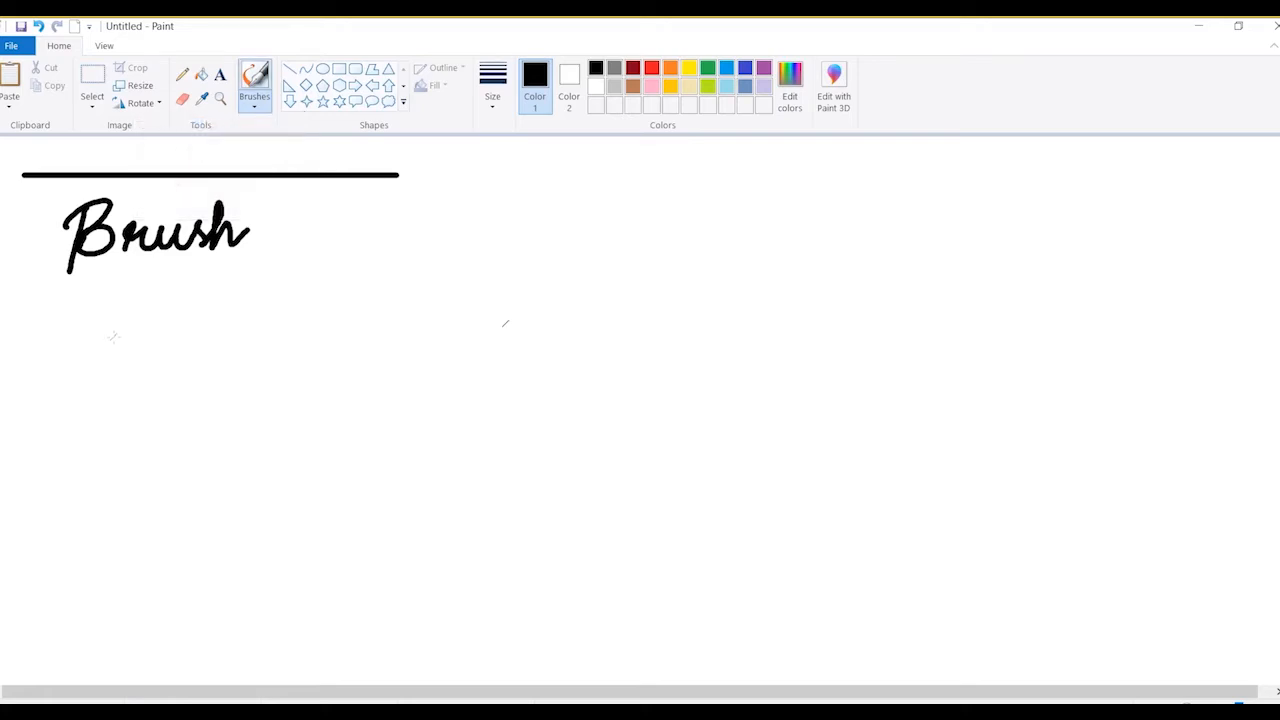
left_click_drag(88, 302, 68, 404)
mouse_move(58, 334)
left_mouse_down()
mouse_move(72, 367)
mouse_move(130, 374)
mouse_move(178, 362)
left_mouse_up()
left_click_drag(162, 326, 156, 334)
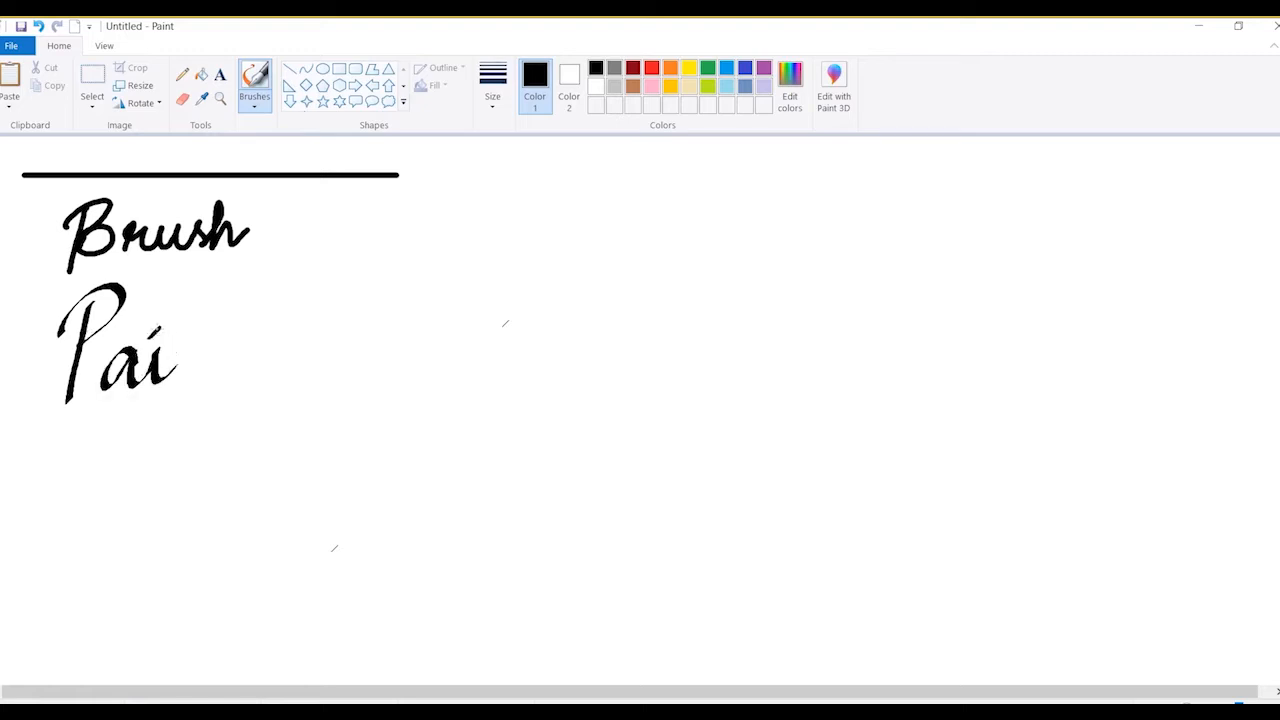
left_click_drag(176, 382, 212, 376)
mouse_move(238, 302)
left_mouse_down()
mouse_move(234, 372)
mouse_move(246, 358)
left_mouse_up()
left_click_drag(228, 330, 256, 318)
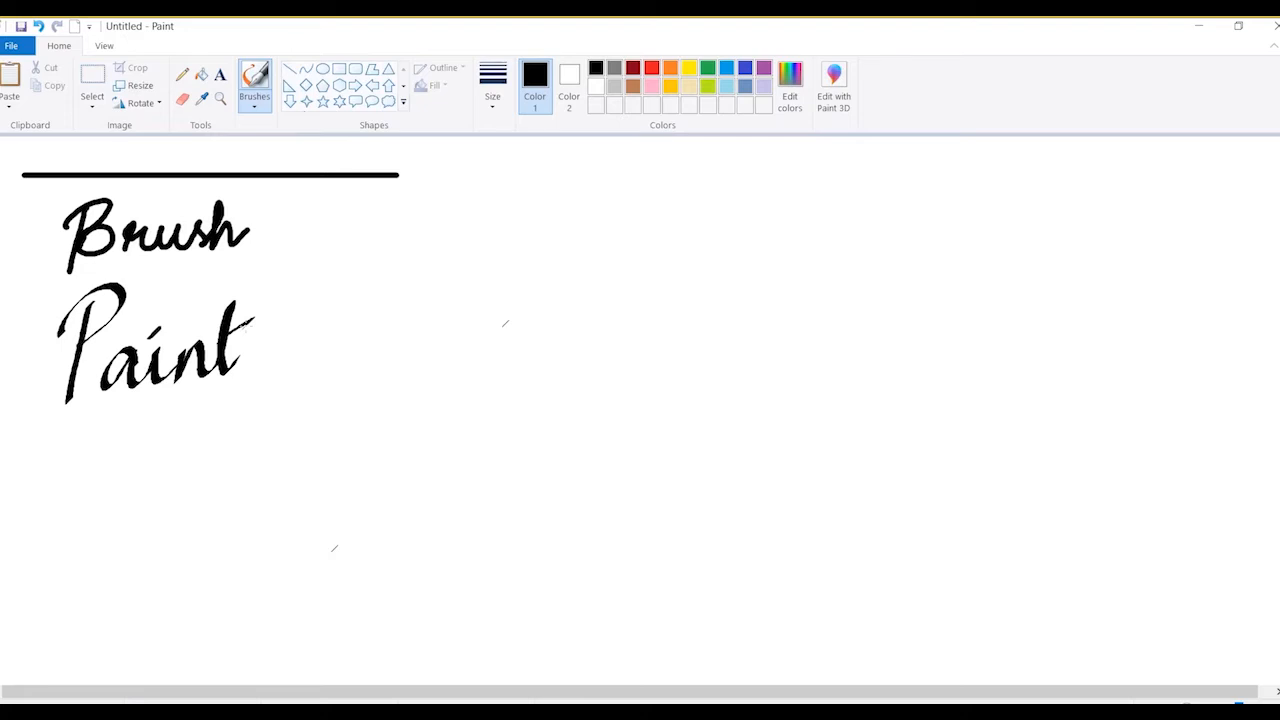
Paint two long vertical strokes beside the word "Paint", the first with Calligraphy brush 1 and the second with Calligraphy brush 2
left_click_drag(307, 252, 302, 446)
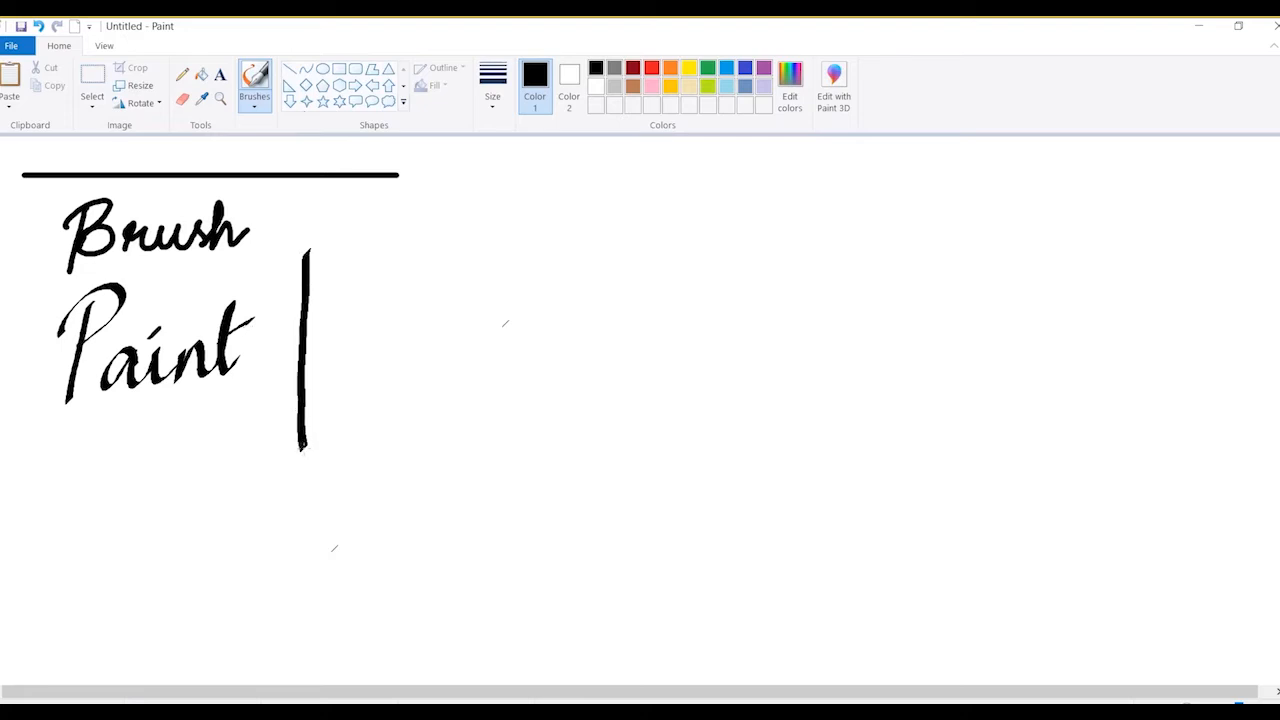
left_click(259, 99)
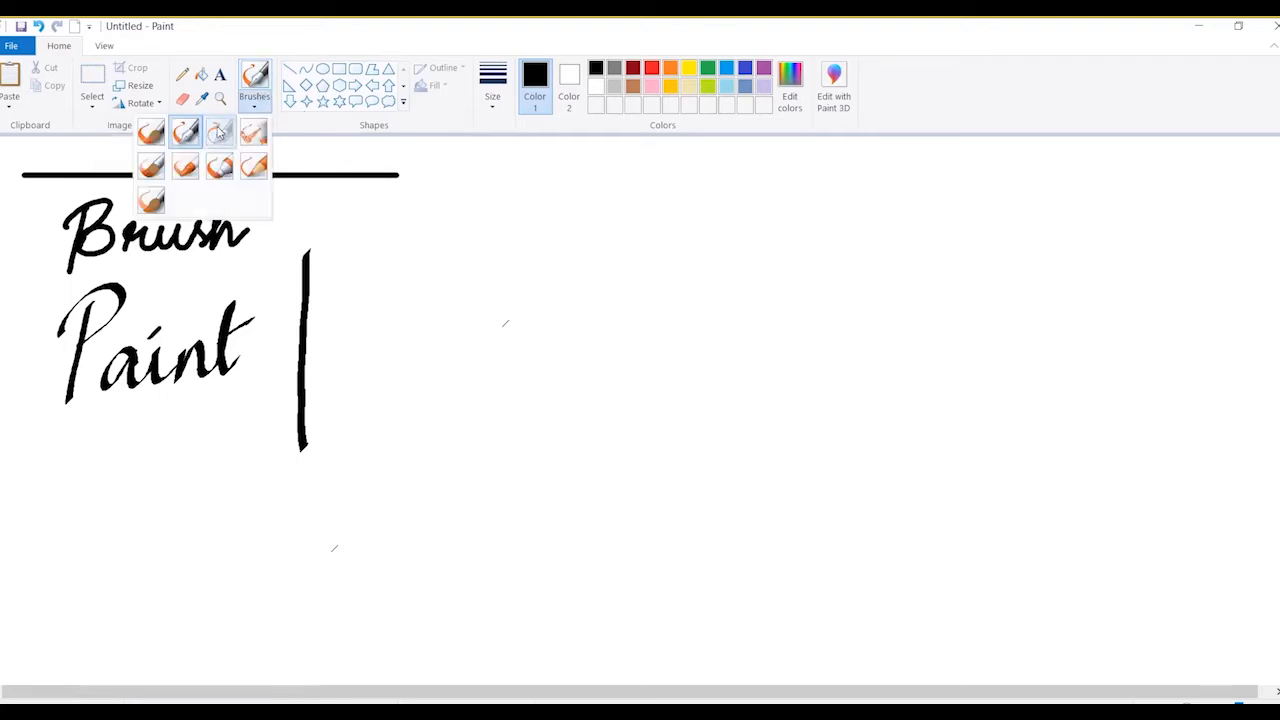
left_click(219, 131)
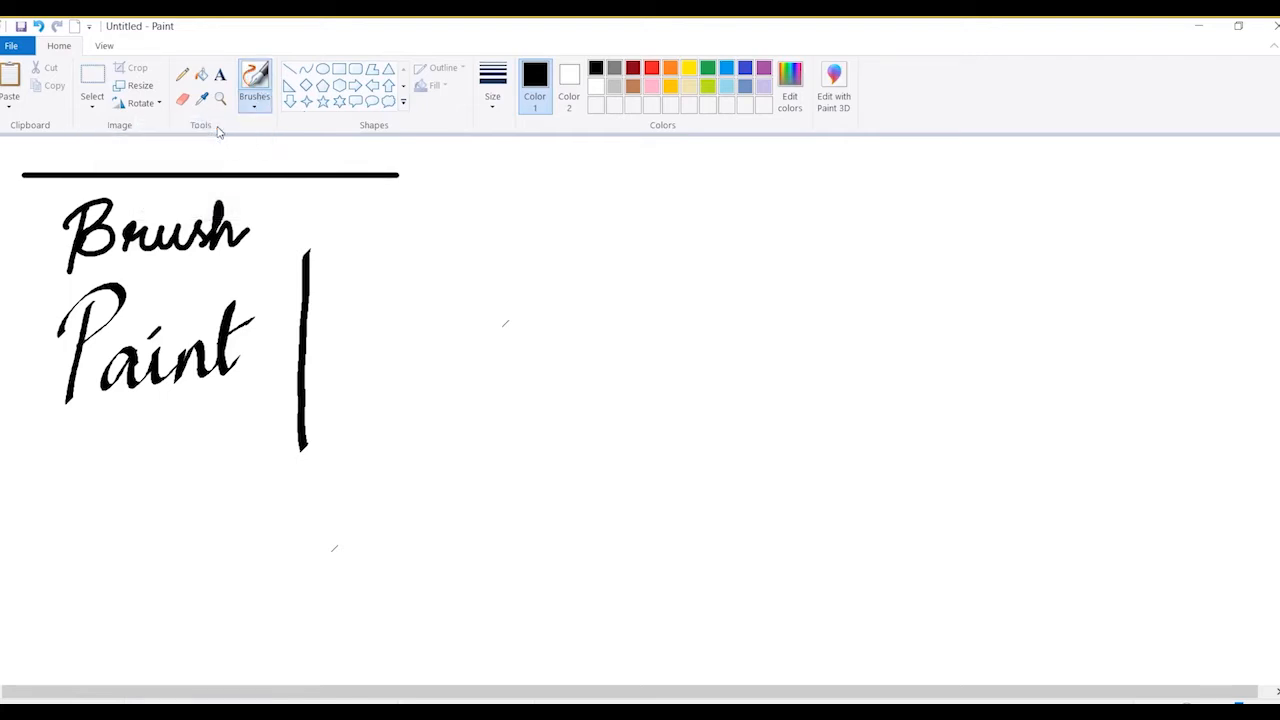
left_click_drag(357, 245, 347, 455)
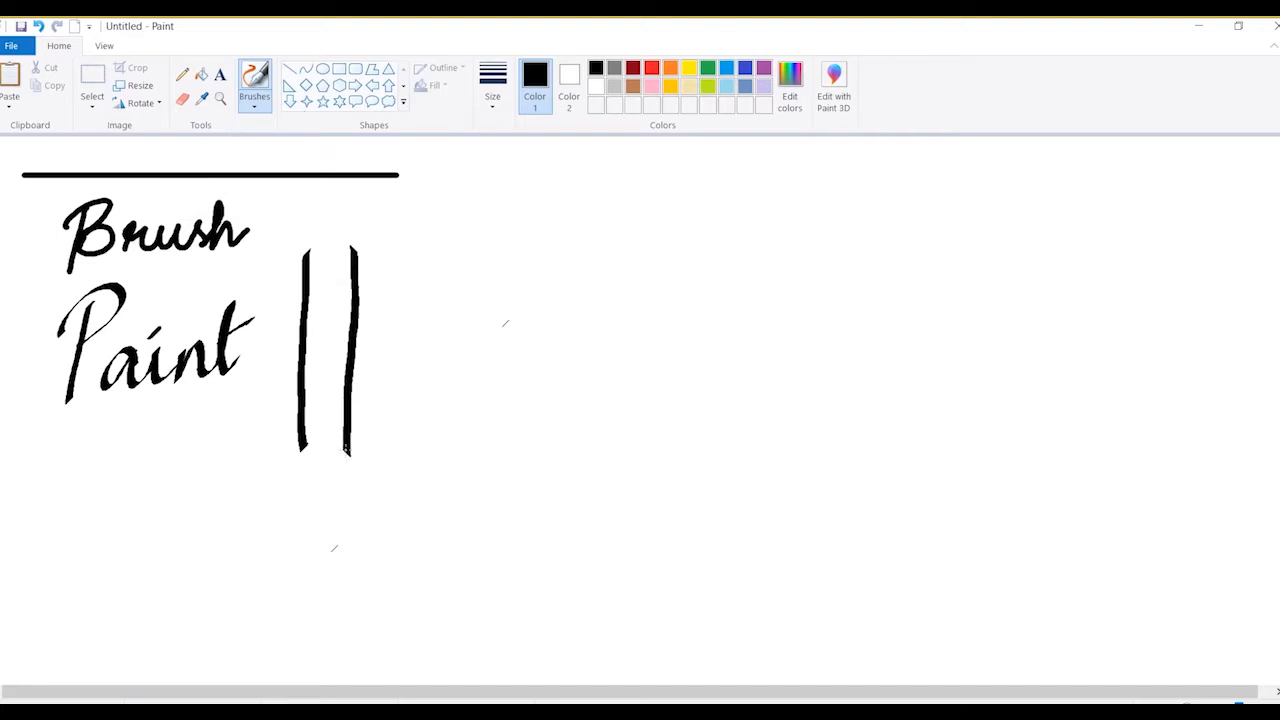
Spray two long horizontal black strokes, one under the other, below the word "Paint" with the Airbrush
left_click(258, 107)
left_click(246, 133)
left_click_drag(20, 506, 335, 516)
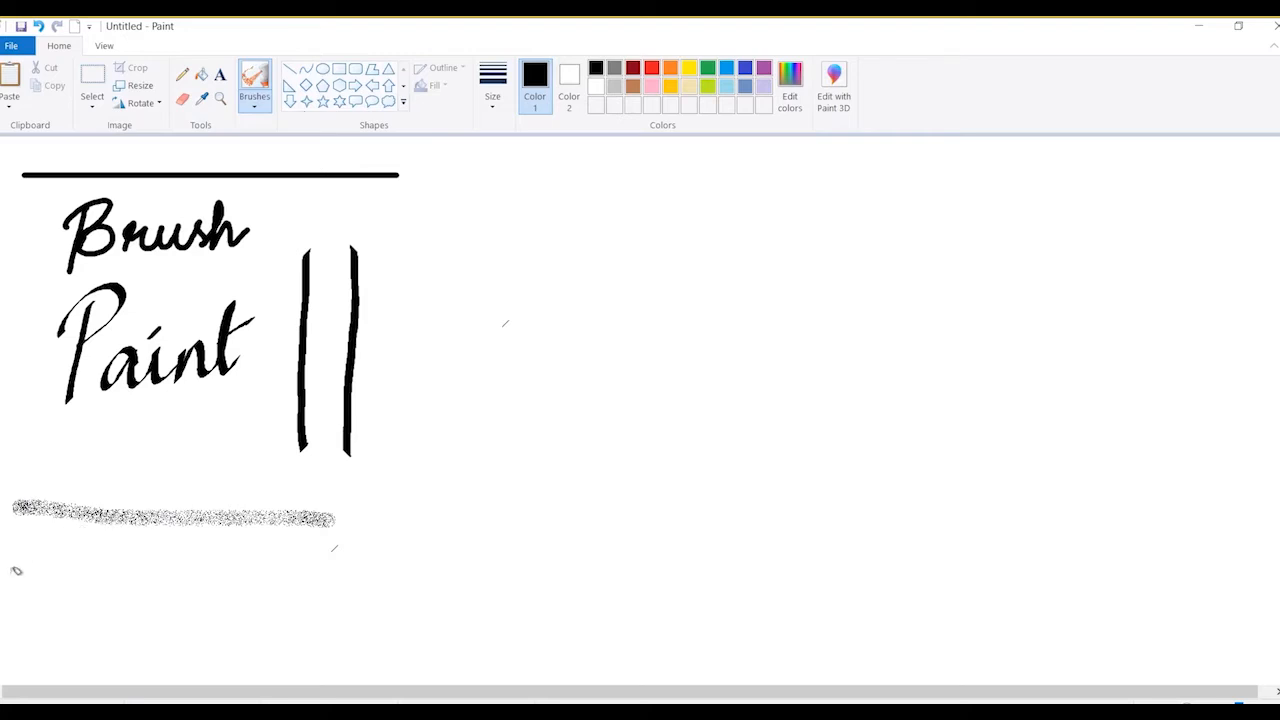
left_click_drag(8, 574, 357, 579)
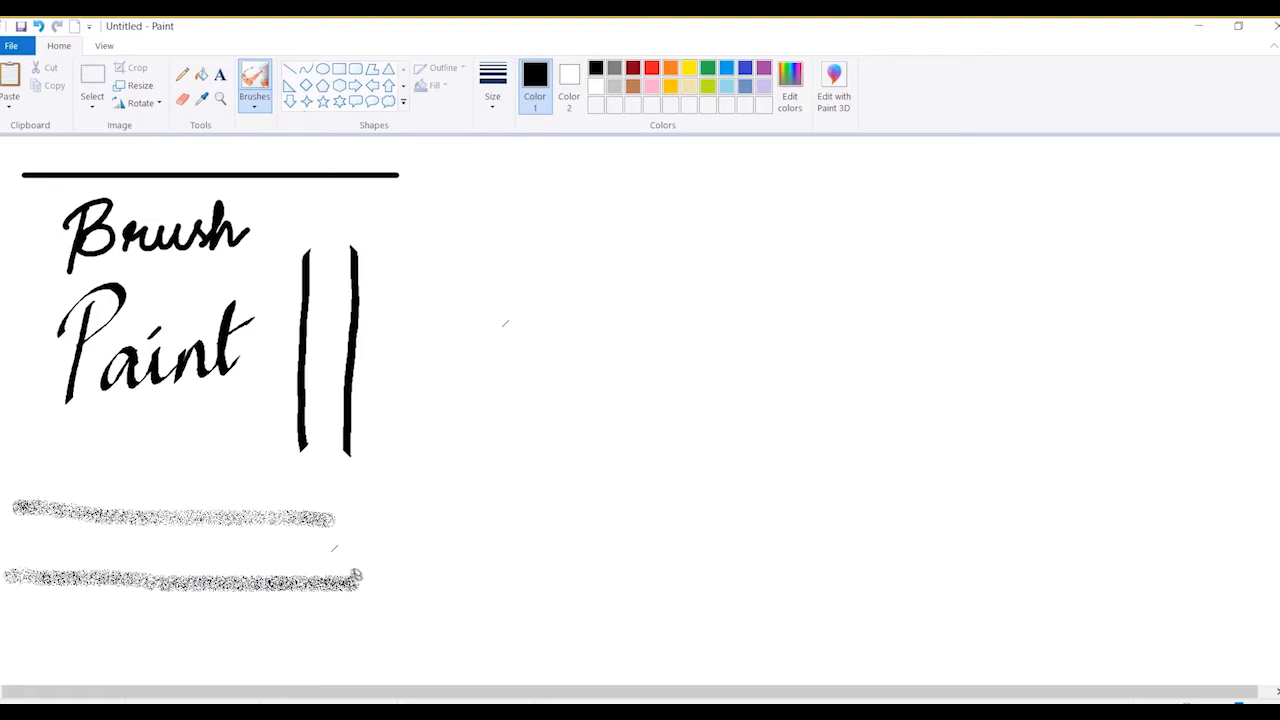
Paint a horizontal stroke beside the word "Brush" with the Oil brush and another just below it with the Watercolor brush
left_click(254, 103)
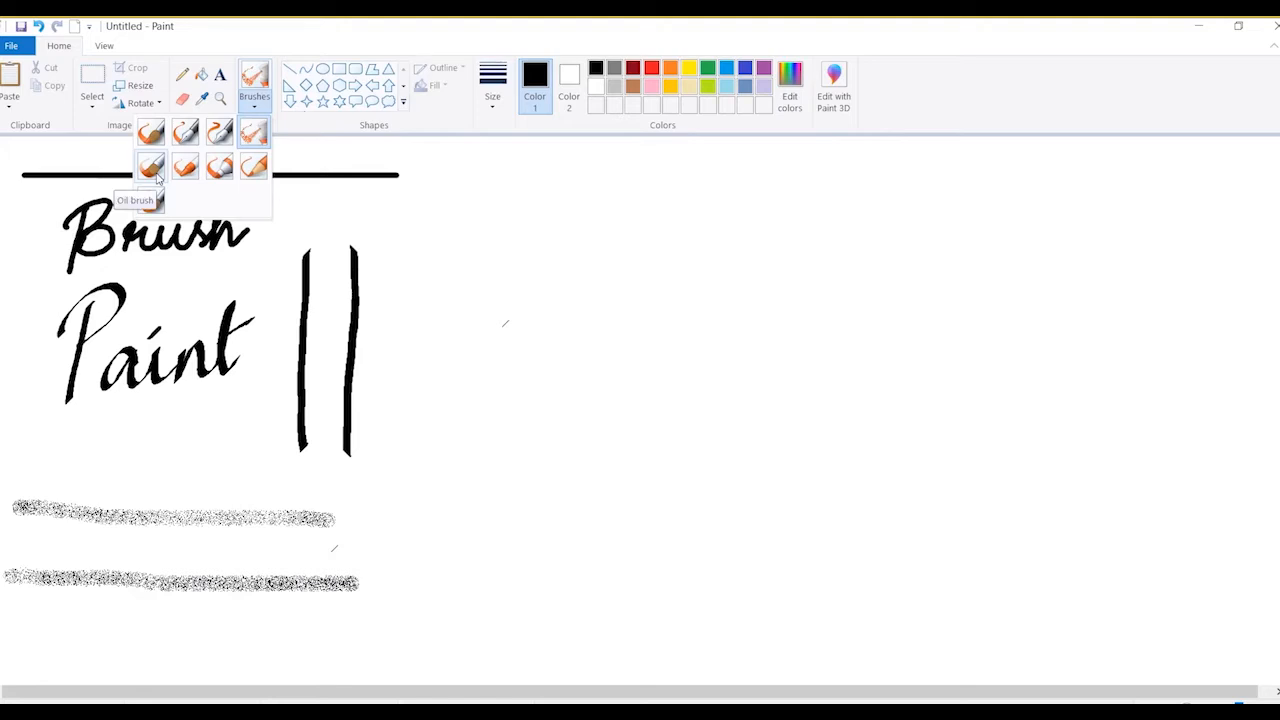
left_click(152, 170)
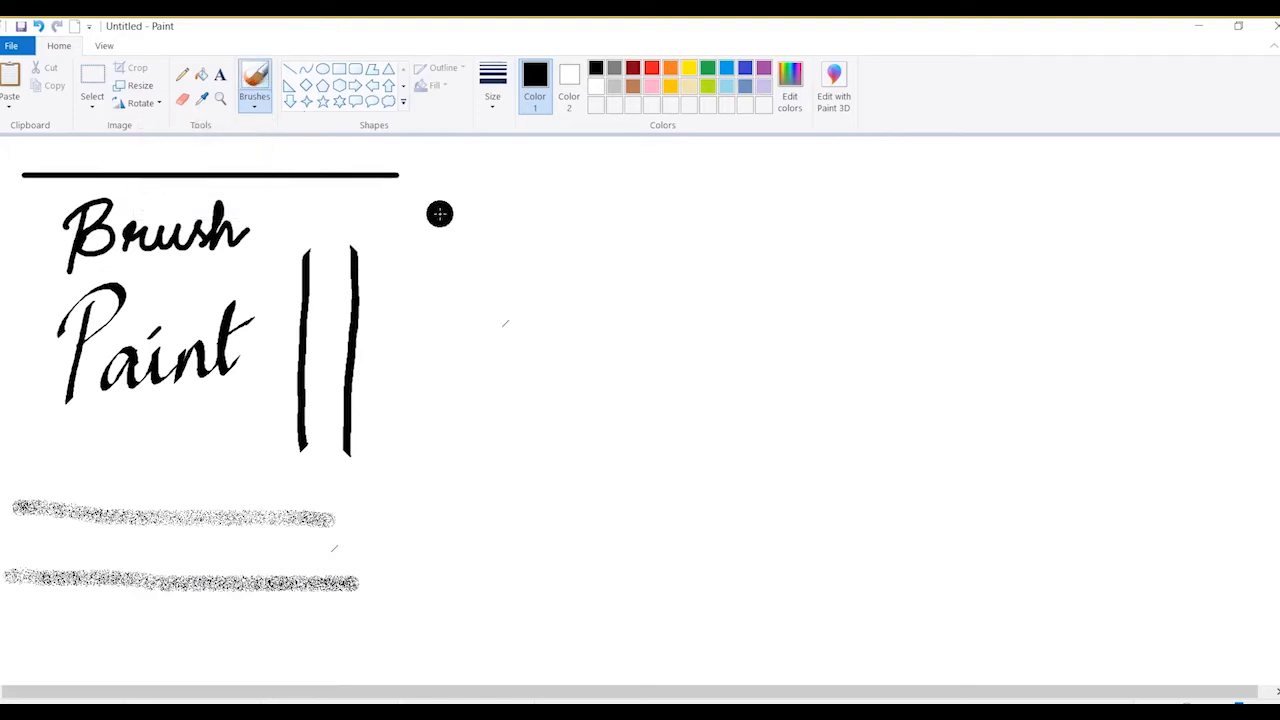
left_click_drag(440, 214, 716, 217)
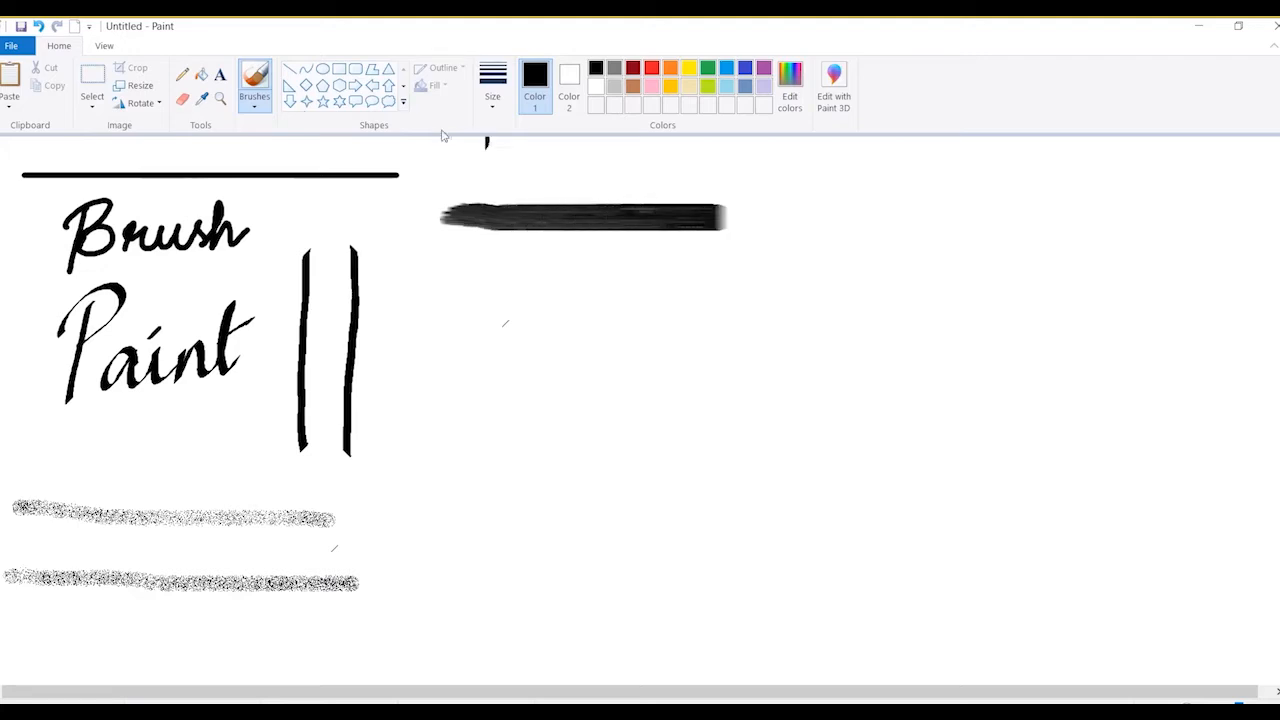
left_click(254, 104)
left_click(150, 199)
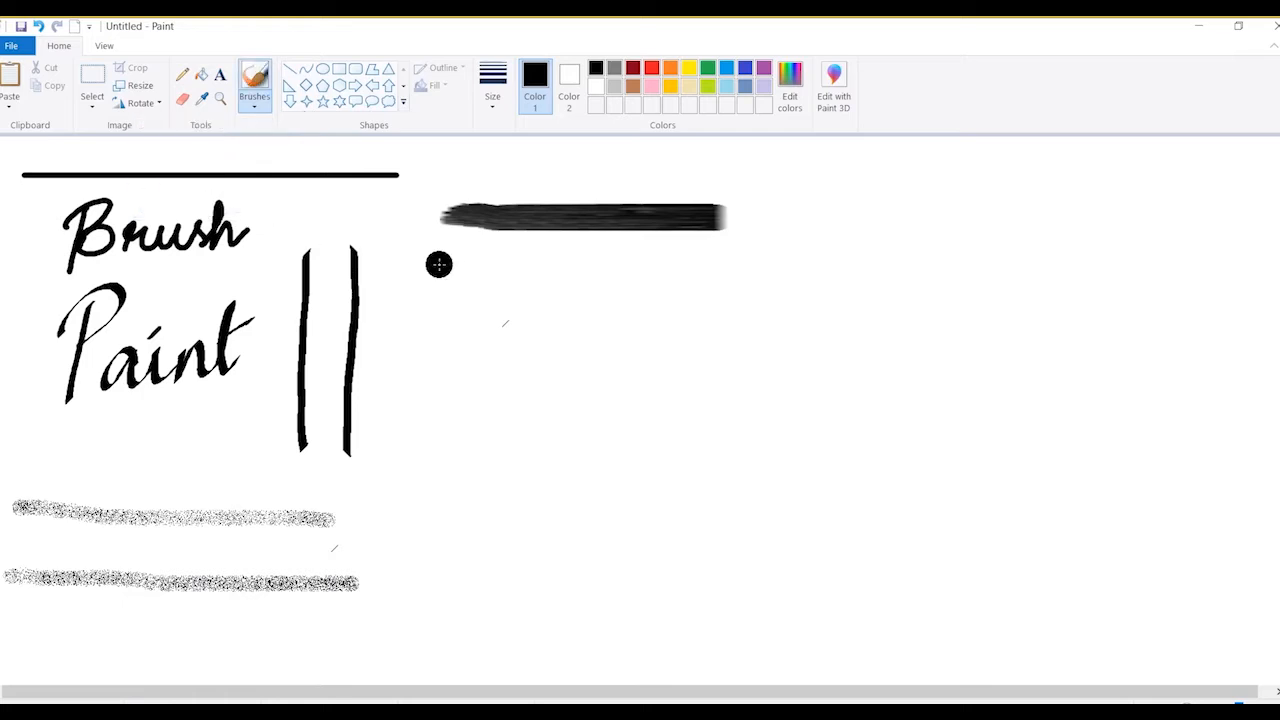
left_click_drag(442, 281, 723, 274)
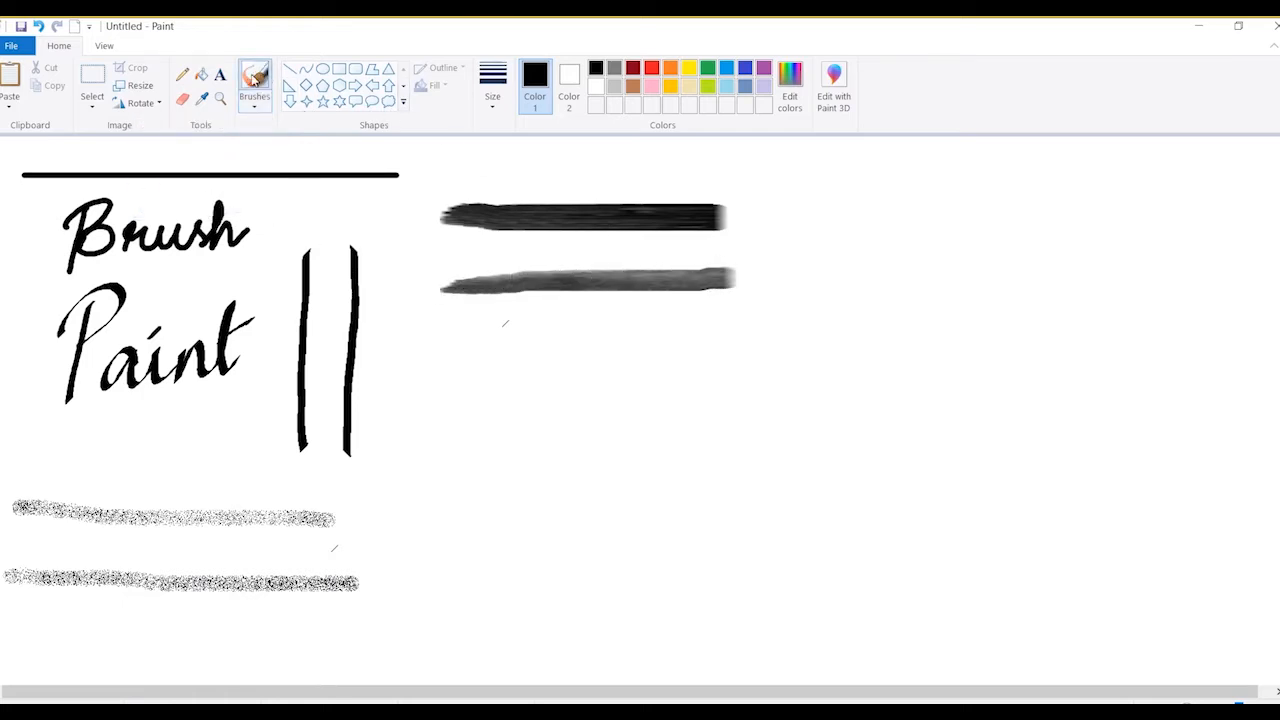
Draw three progressively shorter horizontal black strokes below the watercolor stroke with the Crayon
left_click(254, 90)
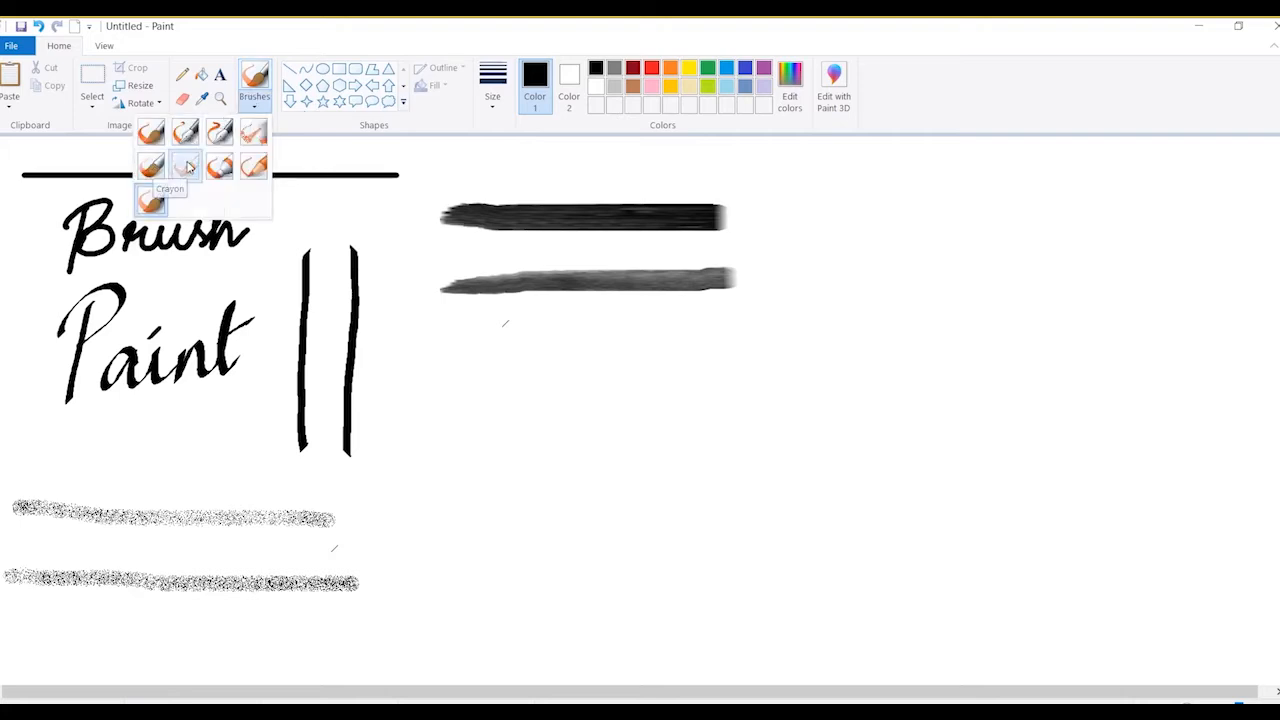
left_click(186, 166)
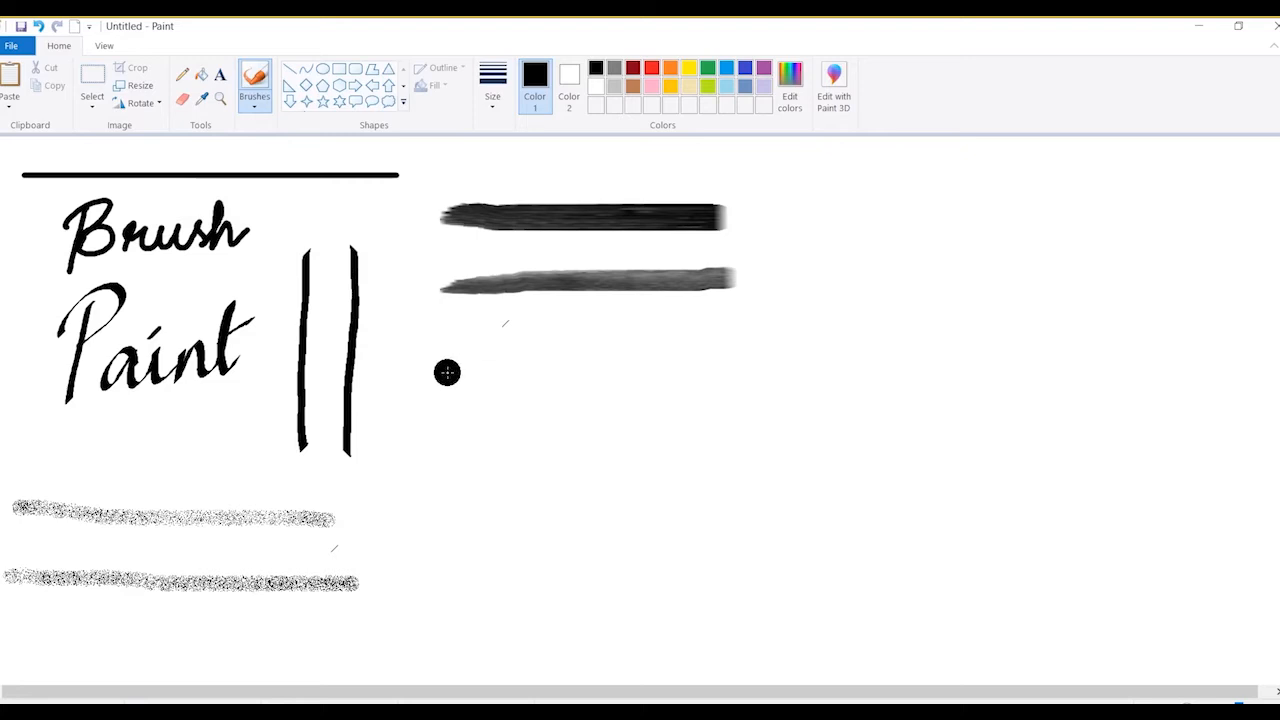
left_click_drag(447, 372, 711, 369)
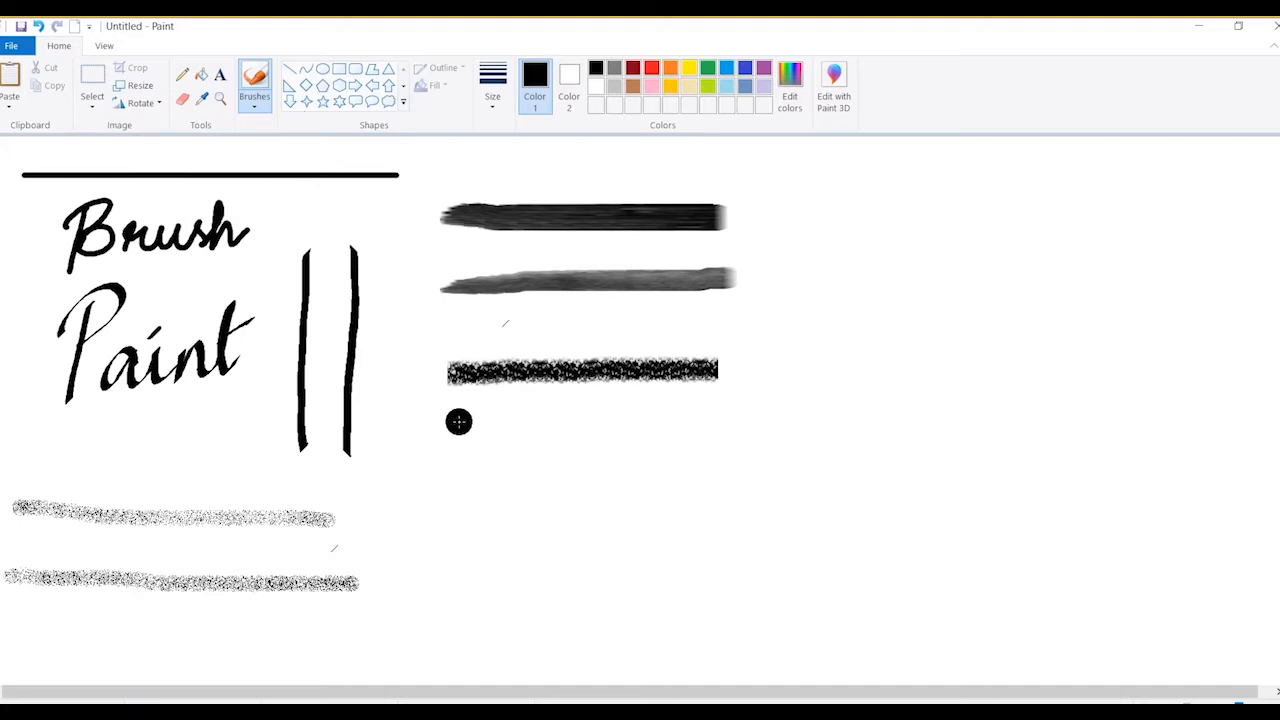
left_click_drag(470, 420, 695, 410)
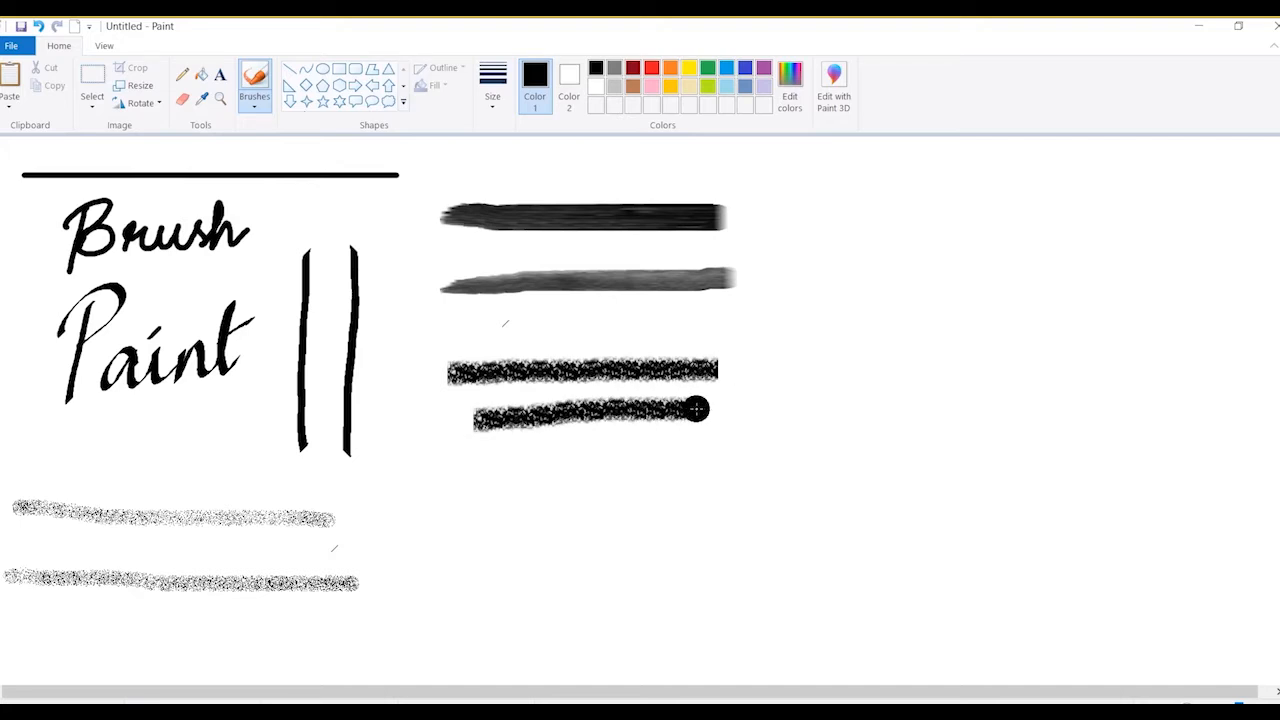
left_click_drag(510, 463, 664, 463)
Draw two thick horizontal strokes below the crayon strokes with the Marker
left_click(254, 104)
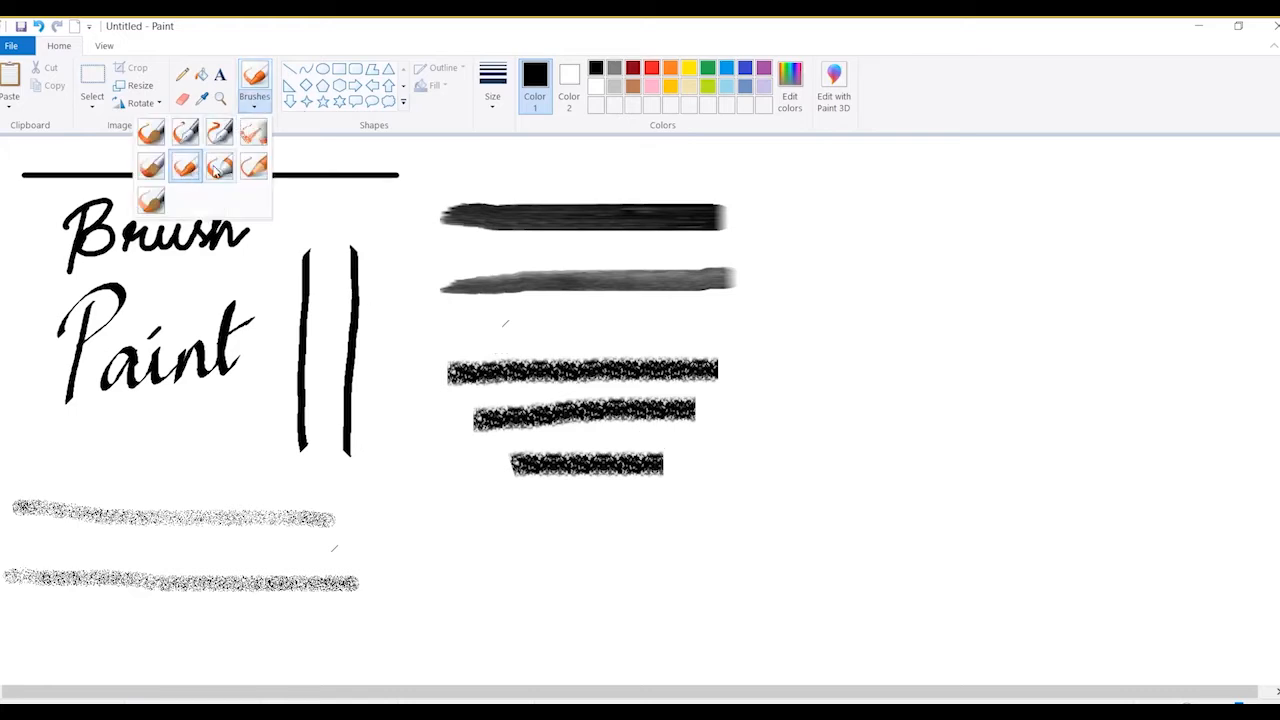
left_click(217, 168)
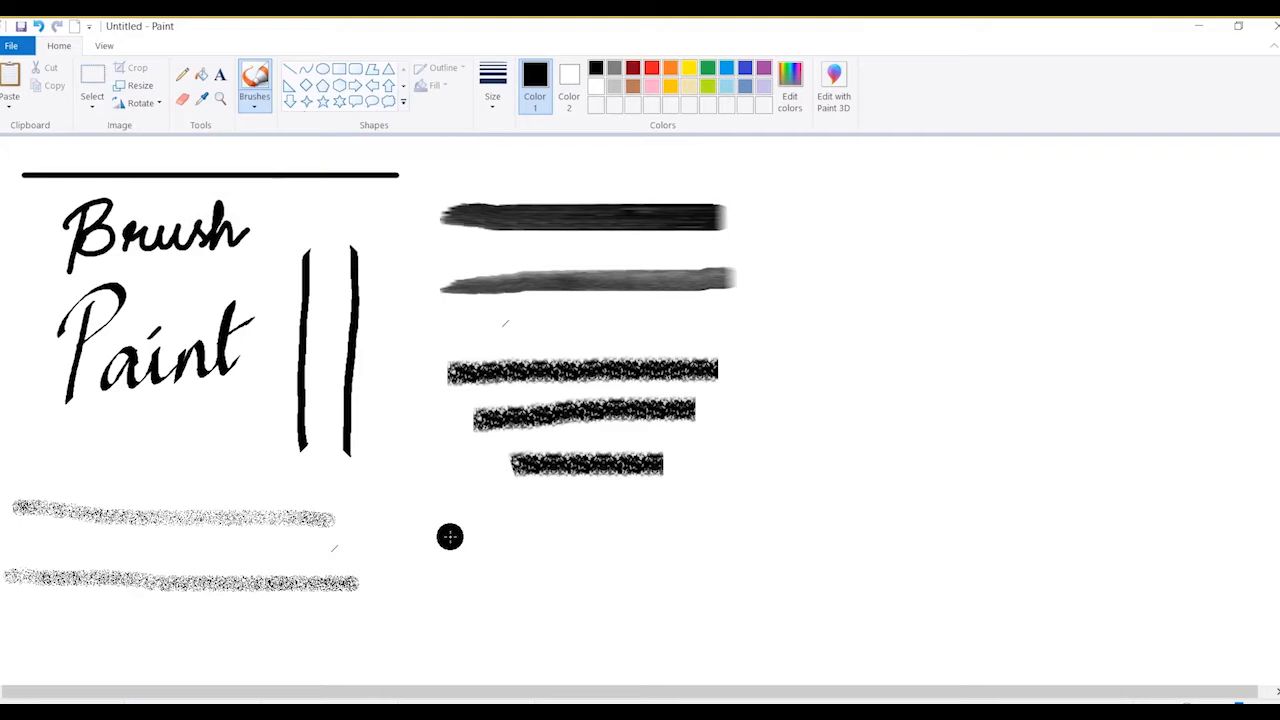
left_click_drag(450, 537, 709, 540)
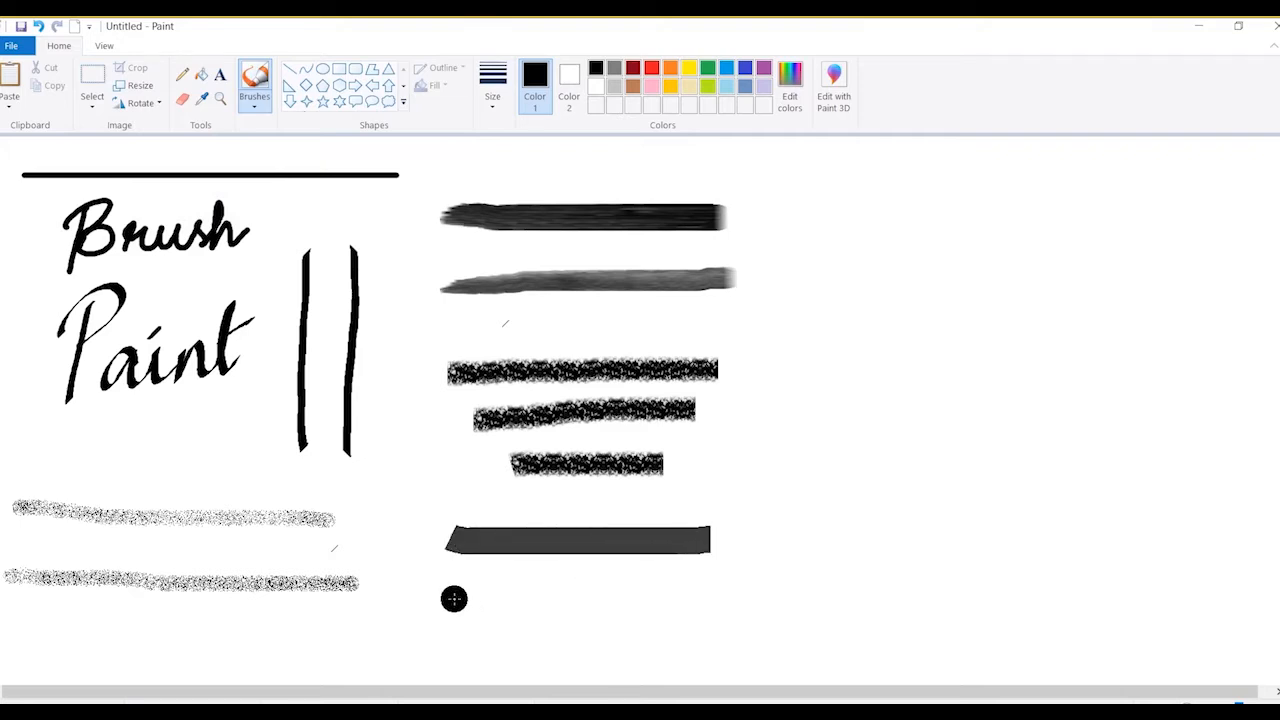
mouse_move(452, 598)
left_mouse_down()
mouse_move(663, 592)
mouse_move(692, 577)
left_mouse_up()
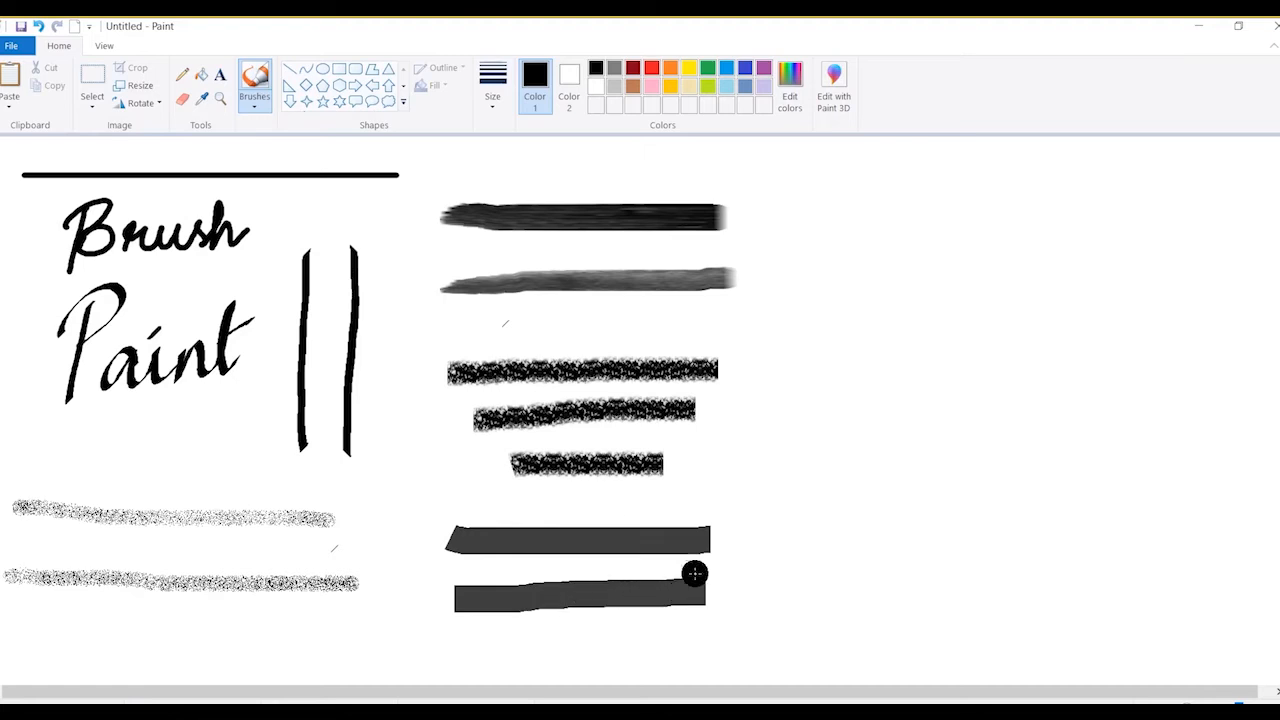
Draw a thin horizontal line in the empty area beside the oil stroke, with freehand strokes below it, using the Natural pencil
left_click(255, 103)
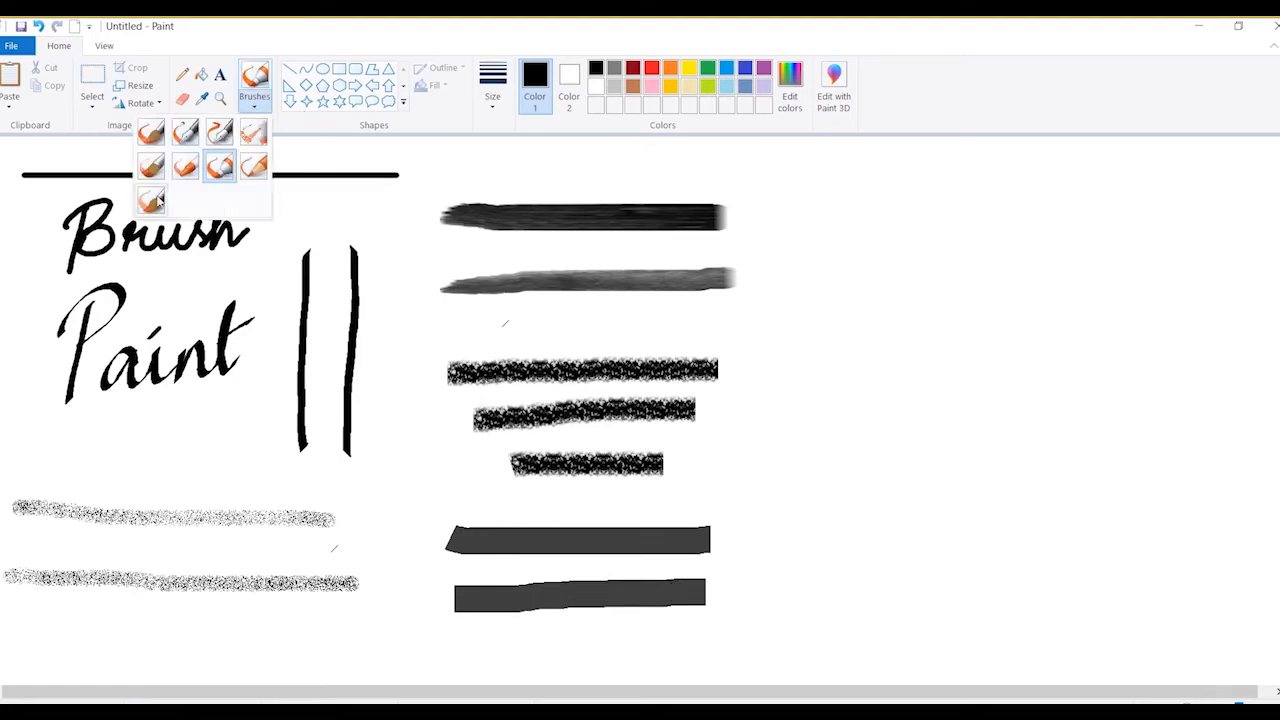
left_click(255, 170)
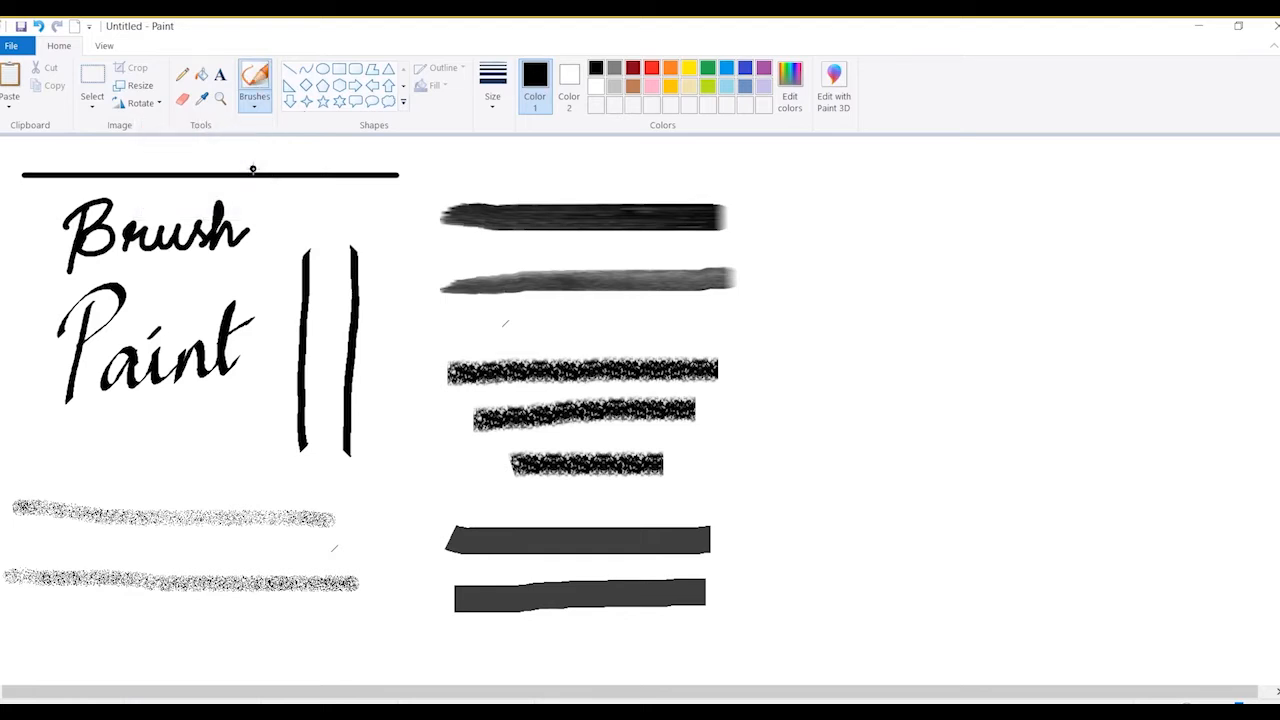
left_click_drag(801, 260, 1033, 253)
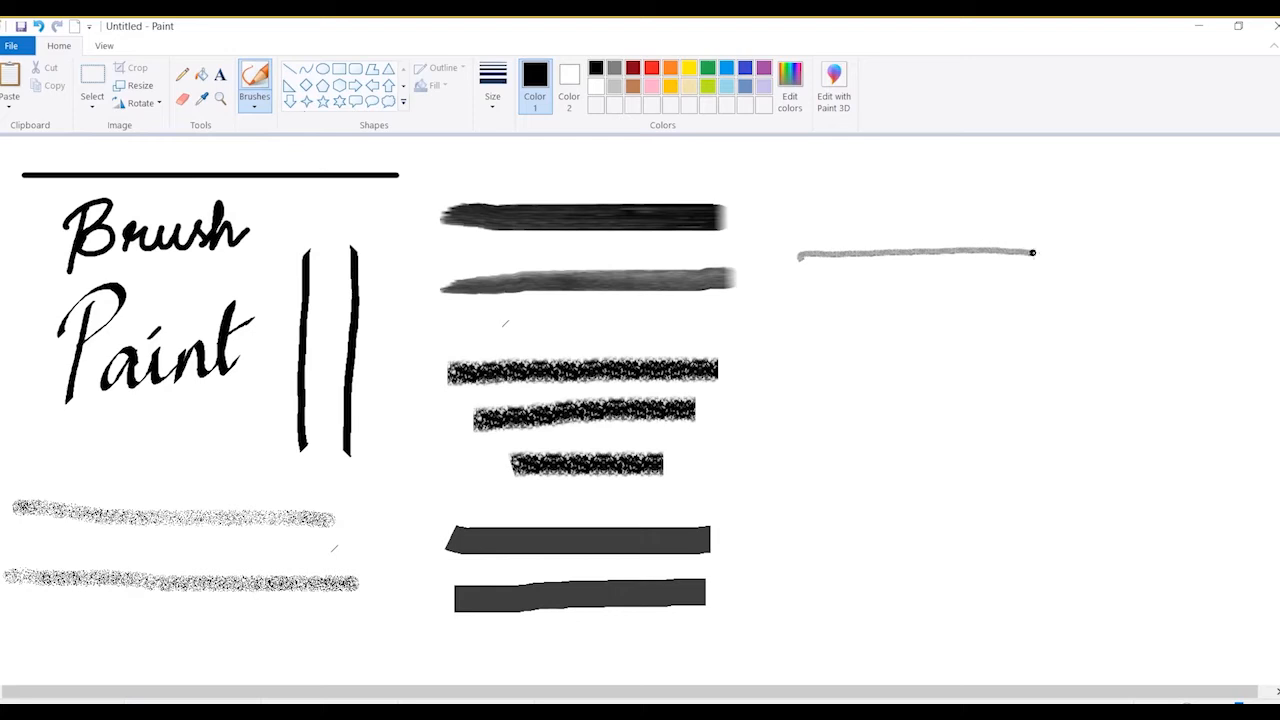
mouse_move(806, 283)
left_mouse_down()
mouse_move(797, 338)
mouse_move(804, 306)
mouse_move(845, 336)
mouse_move(872, 314)
mouse_move(925, 316)
mouse_move(926, 303)
mouse_move(947, 338)
left_mouse_up()
mouse_move(929, 287)
left_mouse_down()
mouse_move(956, 345)
mouse_move(990, 312)
left_mouse_up()
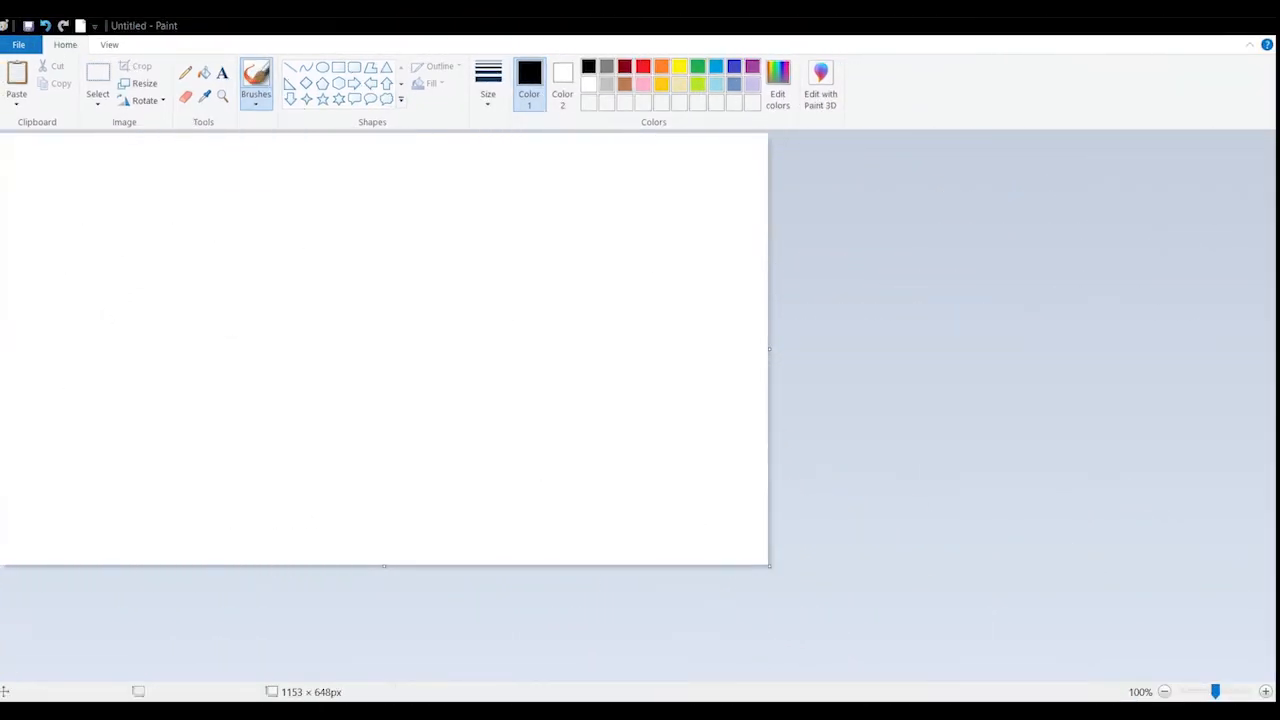
Draw a near-square about 142 × 138 px near the blank canvas's upper-left corner with the Rectangle shape
left_click(338, 67)
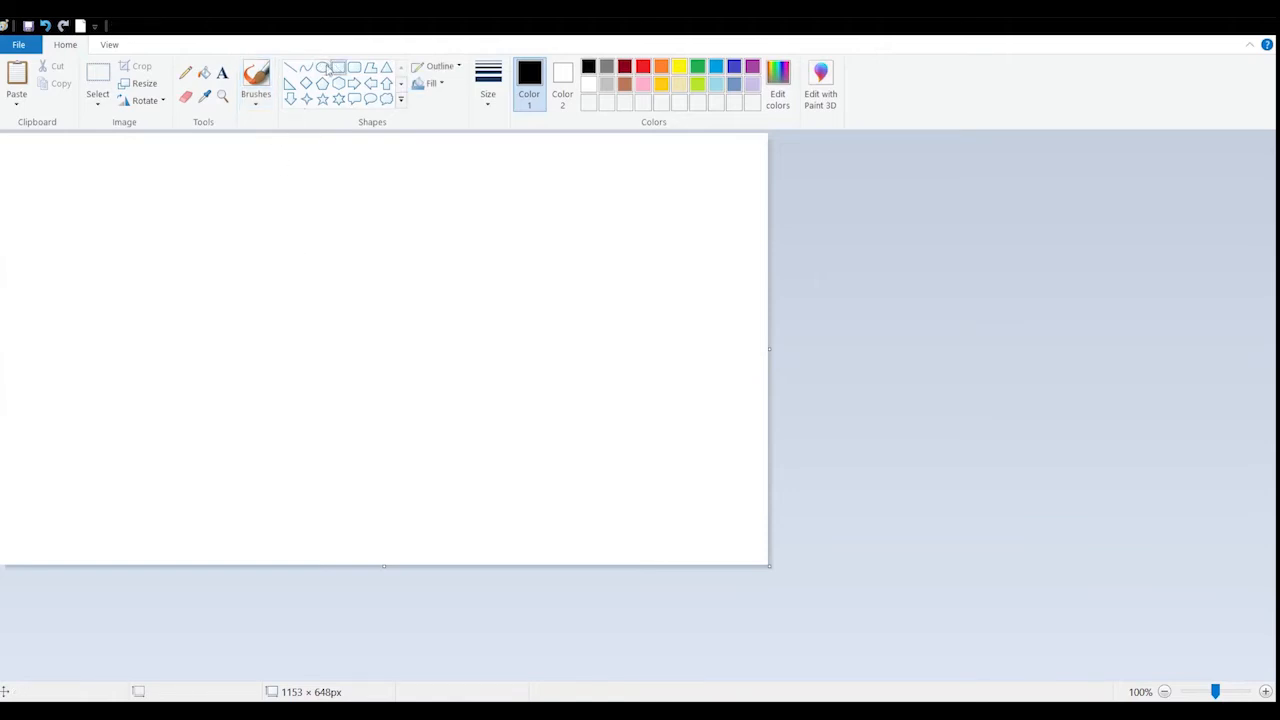
left_click_drag(56, 174, 151, 265)
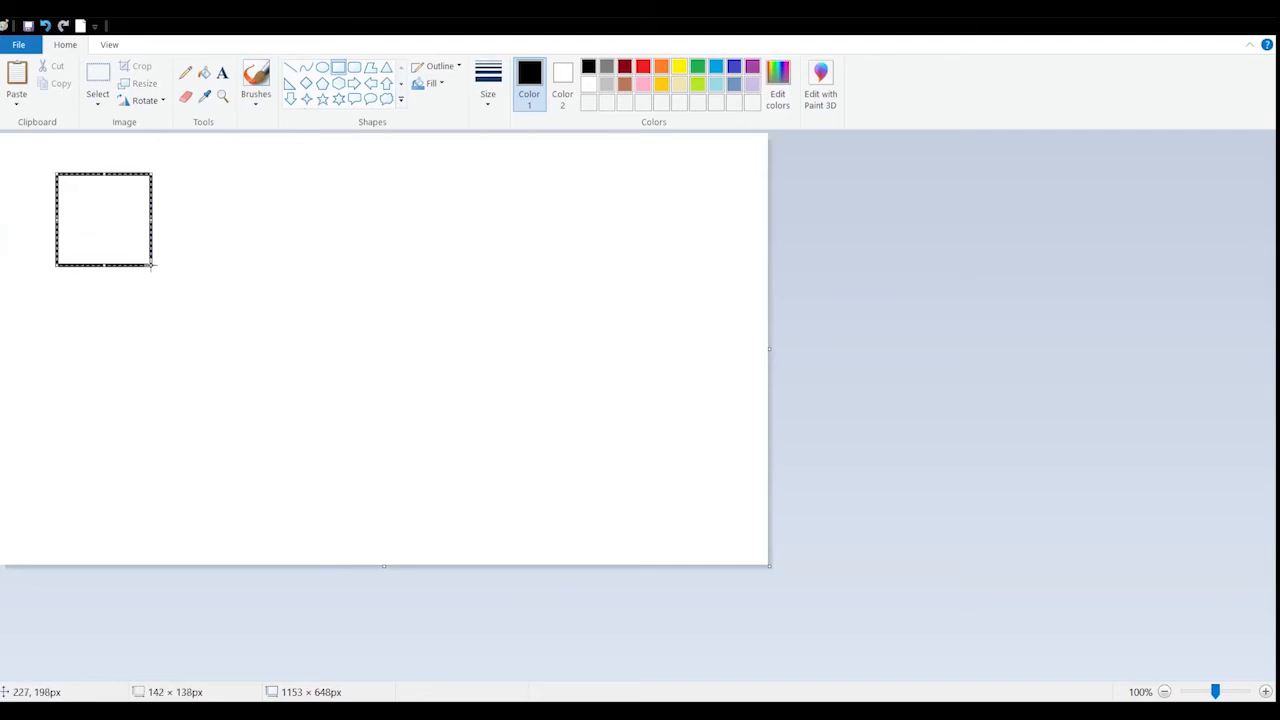
left_click(207, 284)
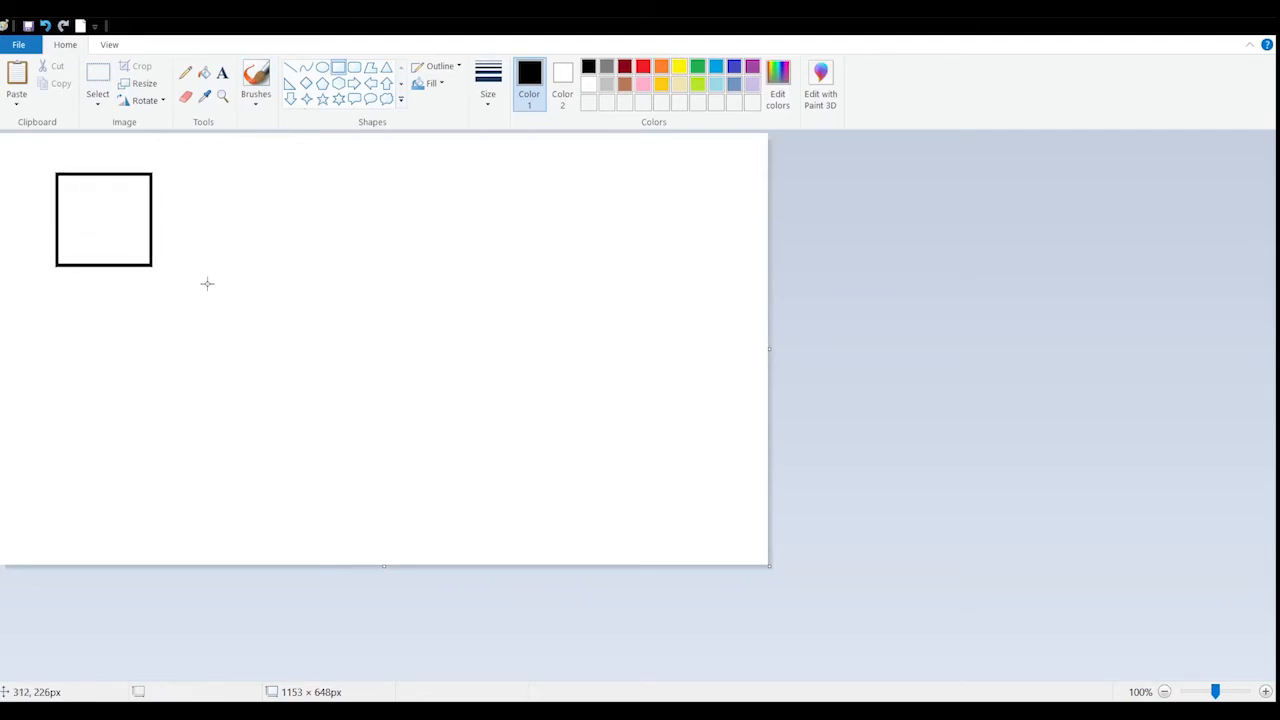
Draw a wide rectangle about 323 × 136 px beside the square and a tall one about 136 × 267 px below and between them
left_click_drag(311, 190, 528, 278)
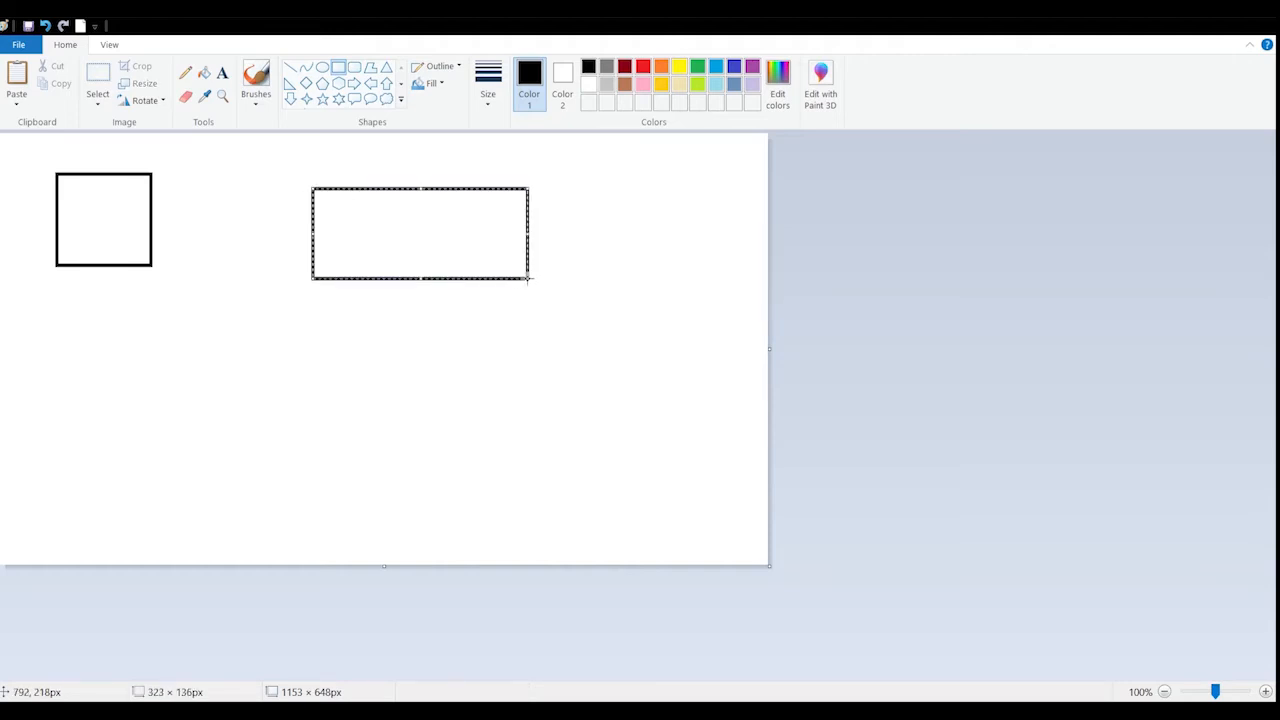
left_click(586, 327)
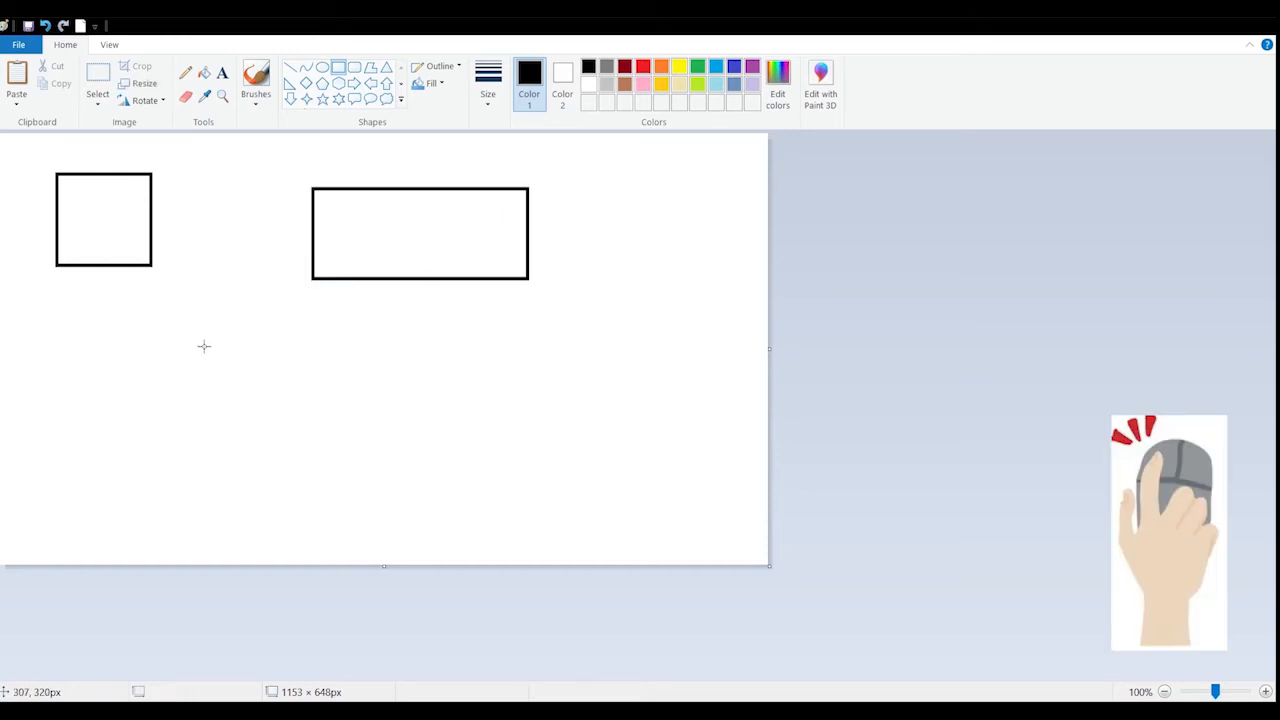
left_click_drag(204, 346, 295, 523)
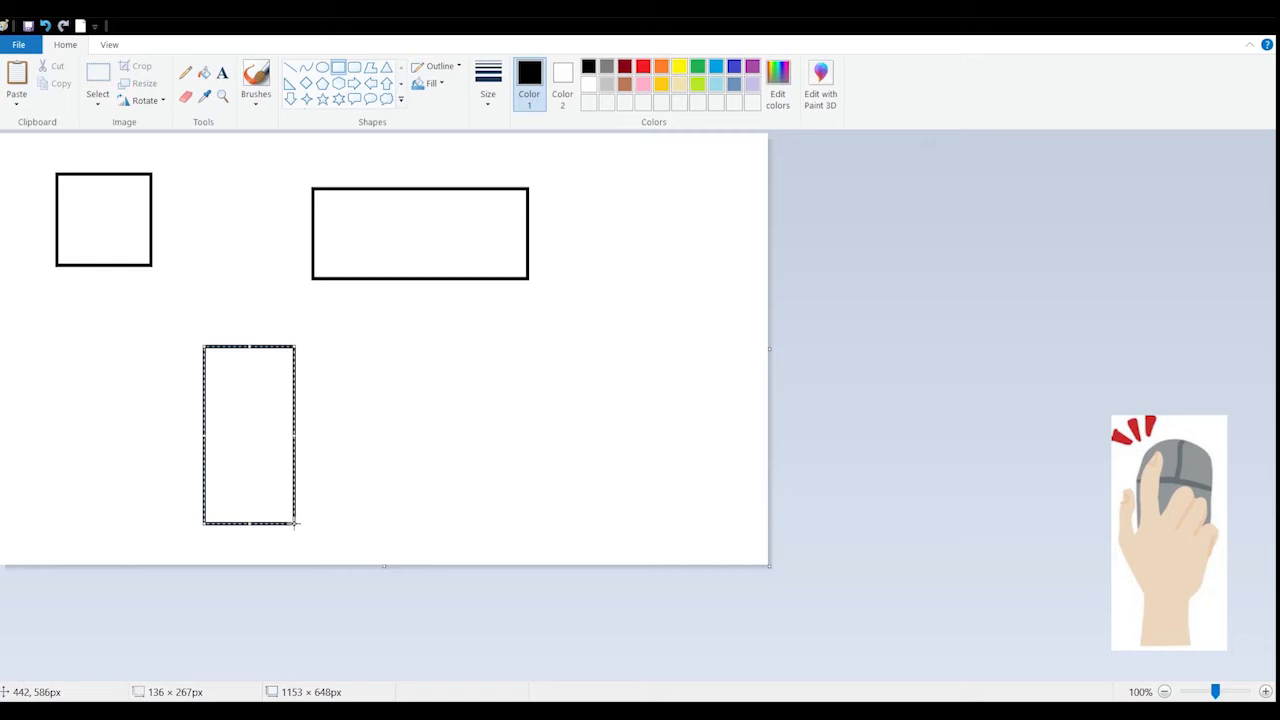
Draw an oval near the blank canvas's upper-left corner and a near-square beside it with the Oval and Rectangle shapes
left_click(410, 437)
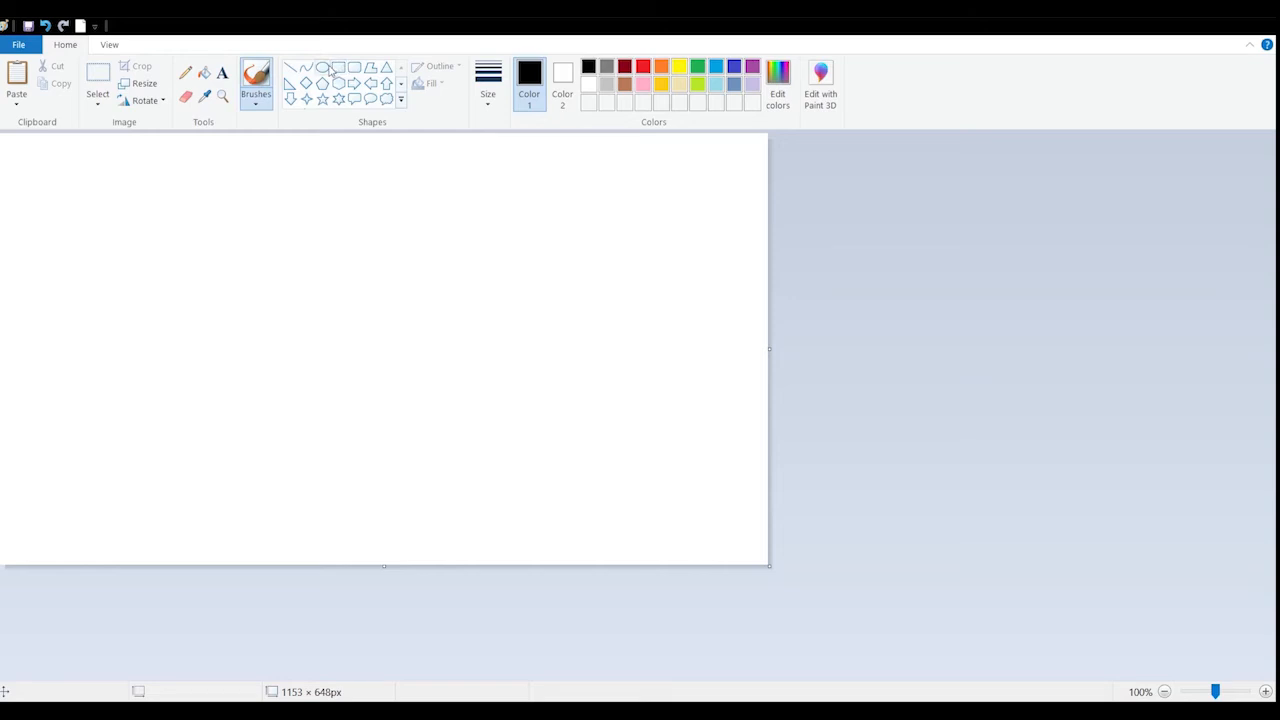
left_click(326, 68)
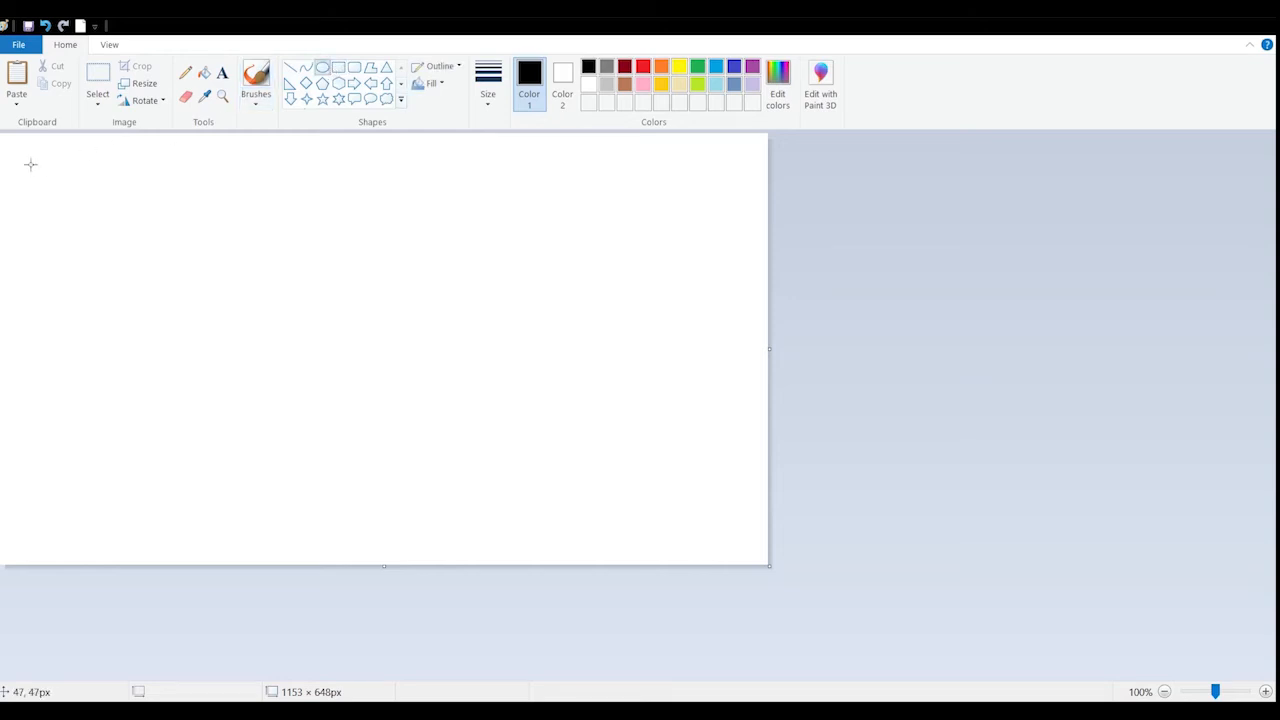
left_click_drag(30, 163, 78, 210)
left_click_drag(118, 232, 130, 236)
left_click(215, 170)
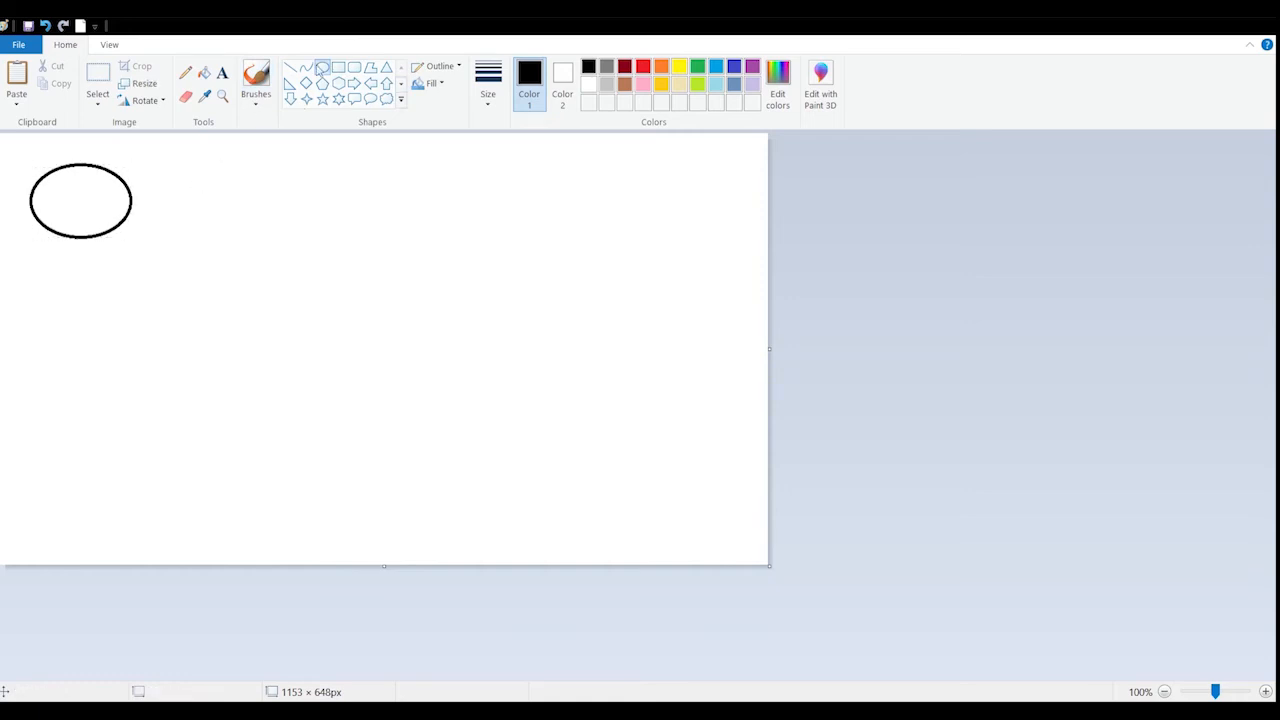
left_click(338, 67)
left_click_drag(184, 158, 285, 256)
left_click(345, 203)
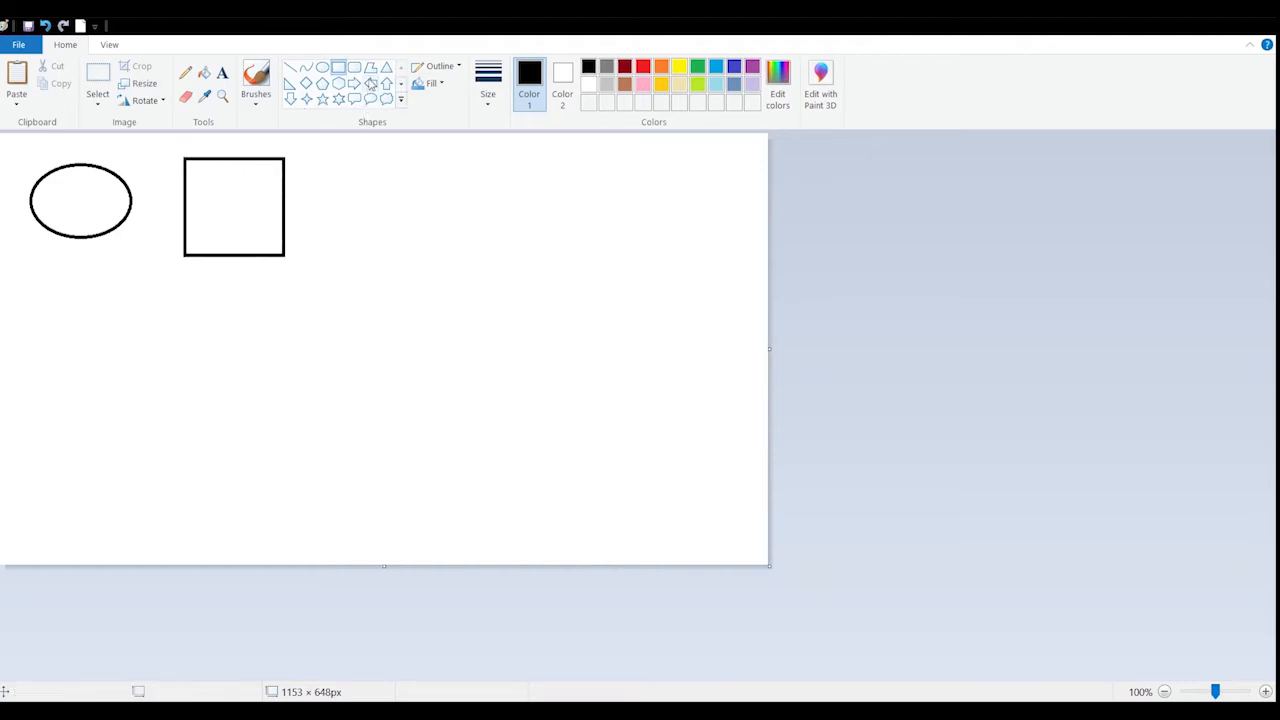
Add a right triangle beside the square and a pentagon about 184 × 147 px at the end of the top row
left_click(291, 85)
left_click_drag(347, 167, 482, 260)
left_click(534, 227)
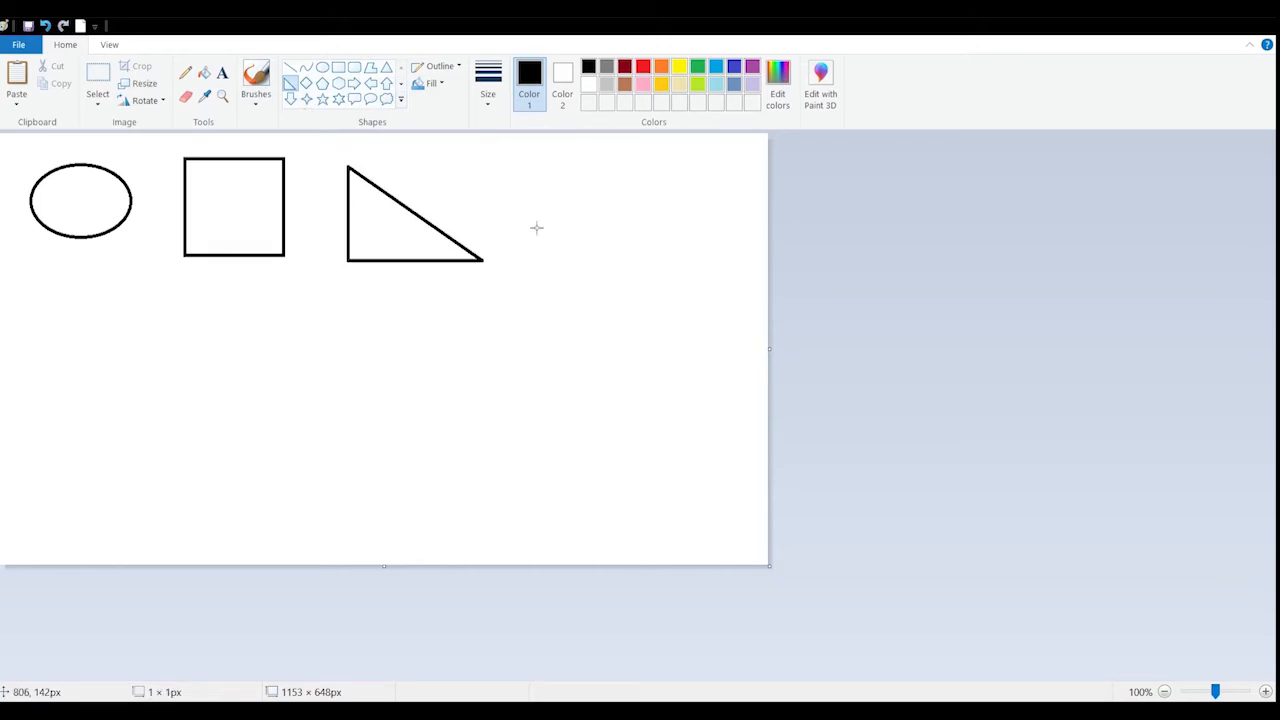
left_click(322, 84)
left_click_drag(567, 171, 690, 268)
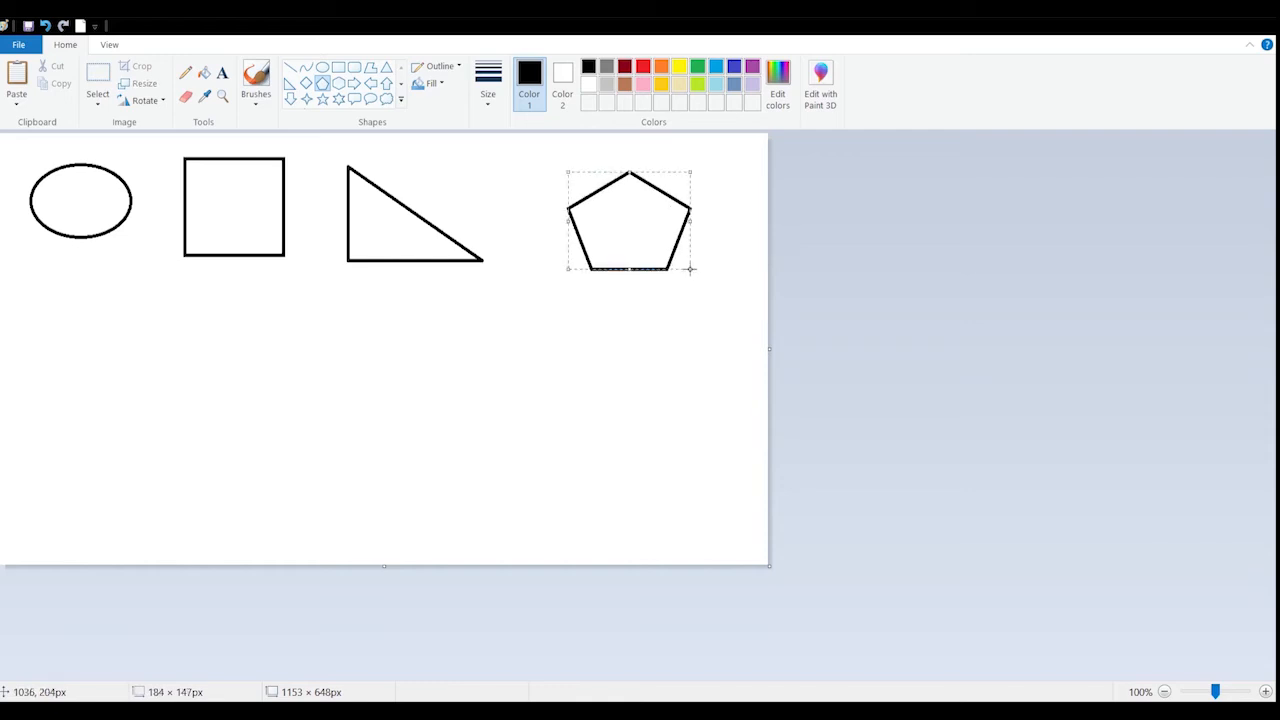
left_click(707, 254)
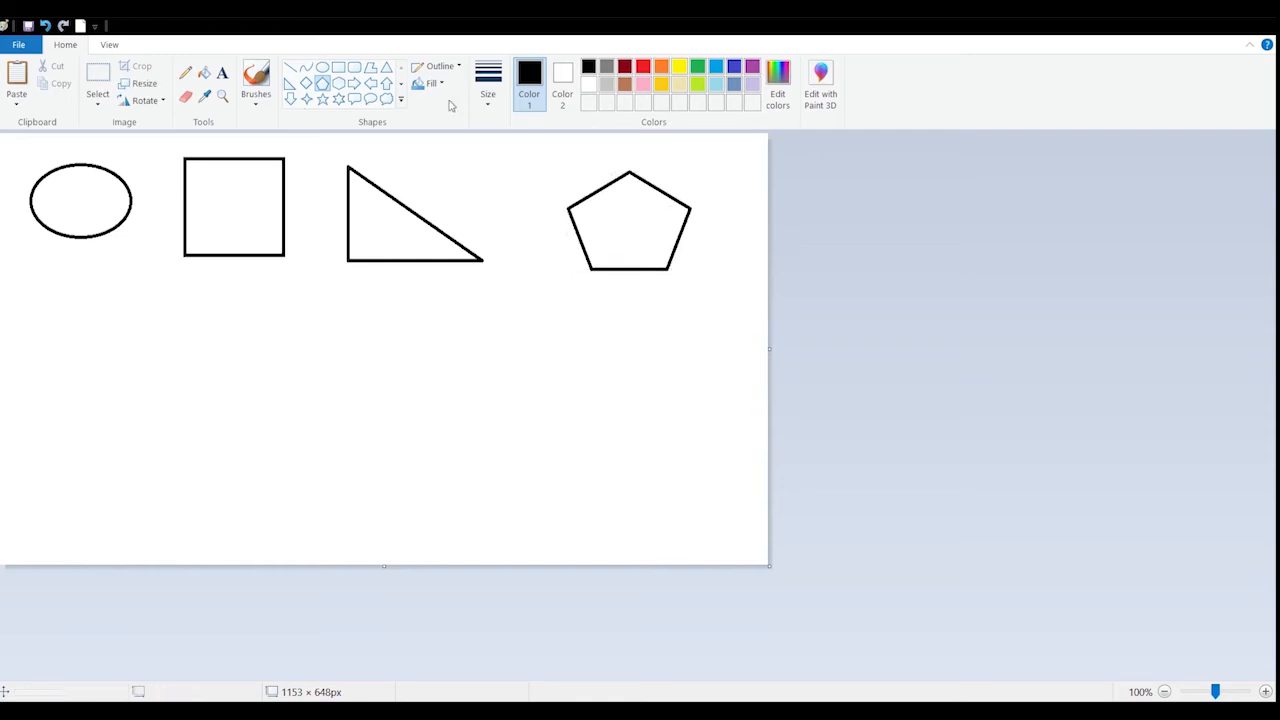
Draw a right arrow about 207 × 132 px below the oval and an up arrow about 138 × 155 px beside it
left_click(354, 85)
left_click_drag(27, 306, 166, 394)
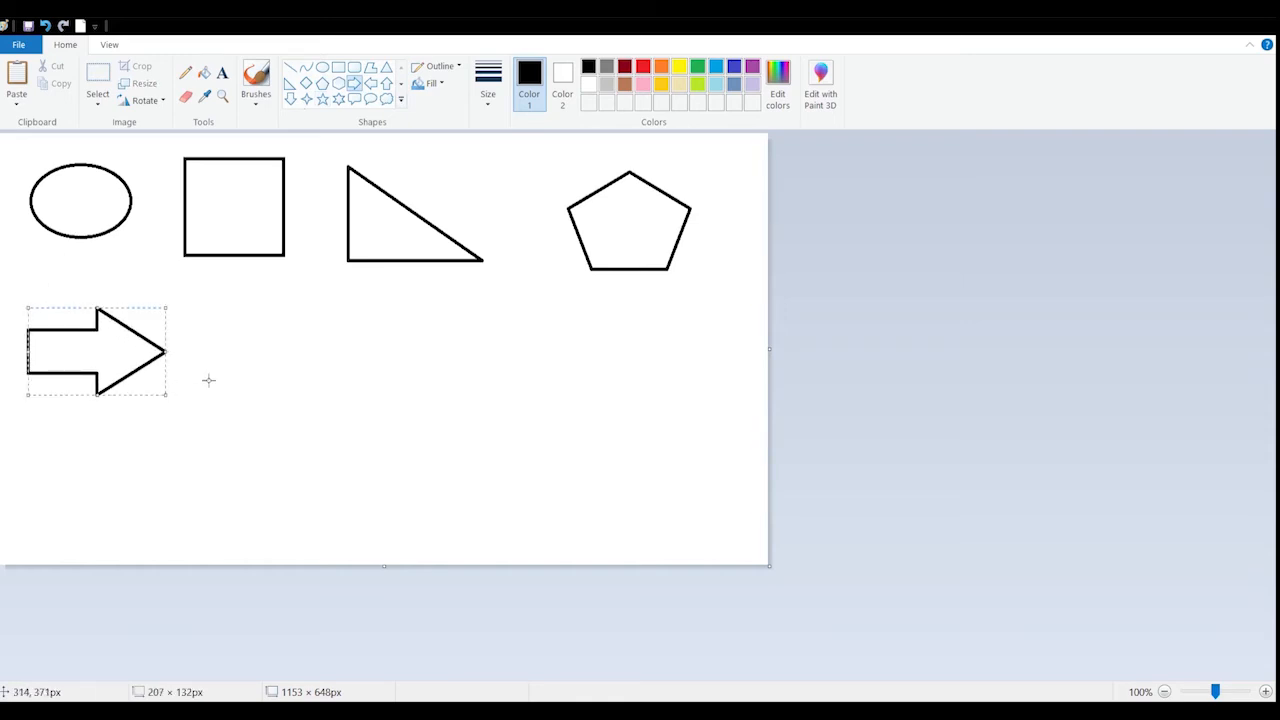
left_click(208, 380)
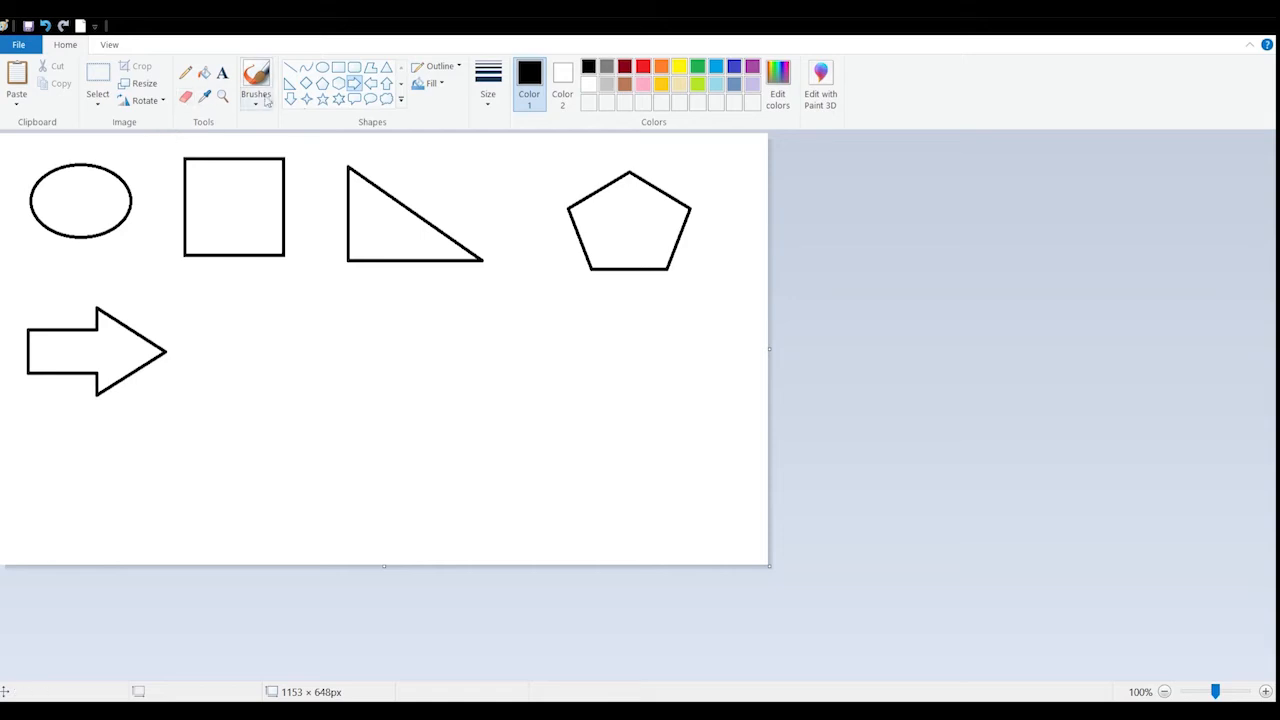
left_click(385, 88)
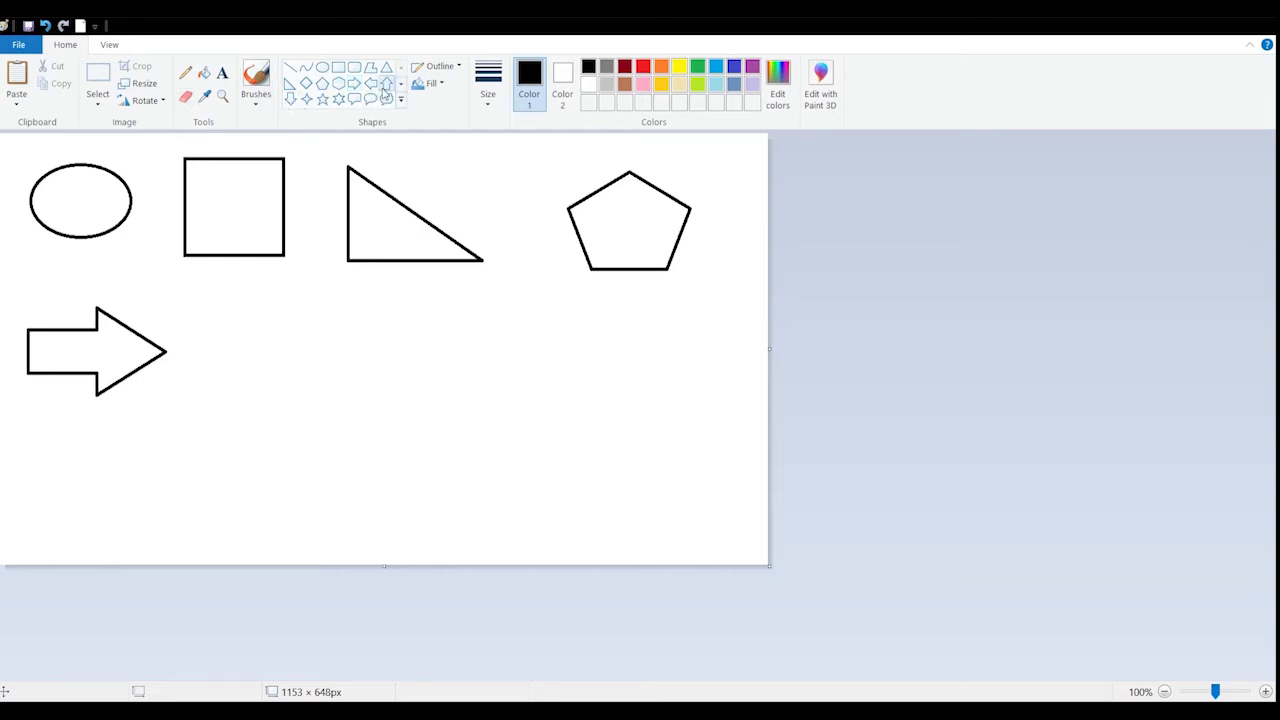
left_click_drag(240, 294, 332, 396)
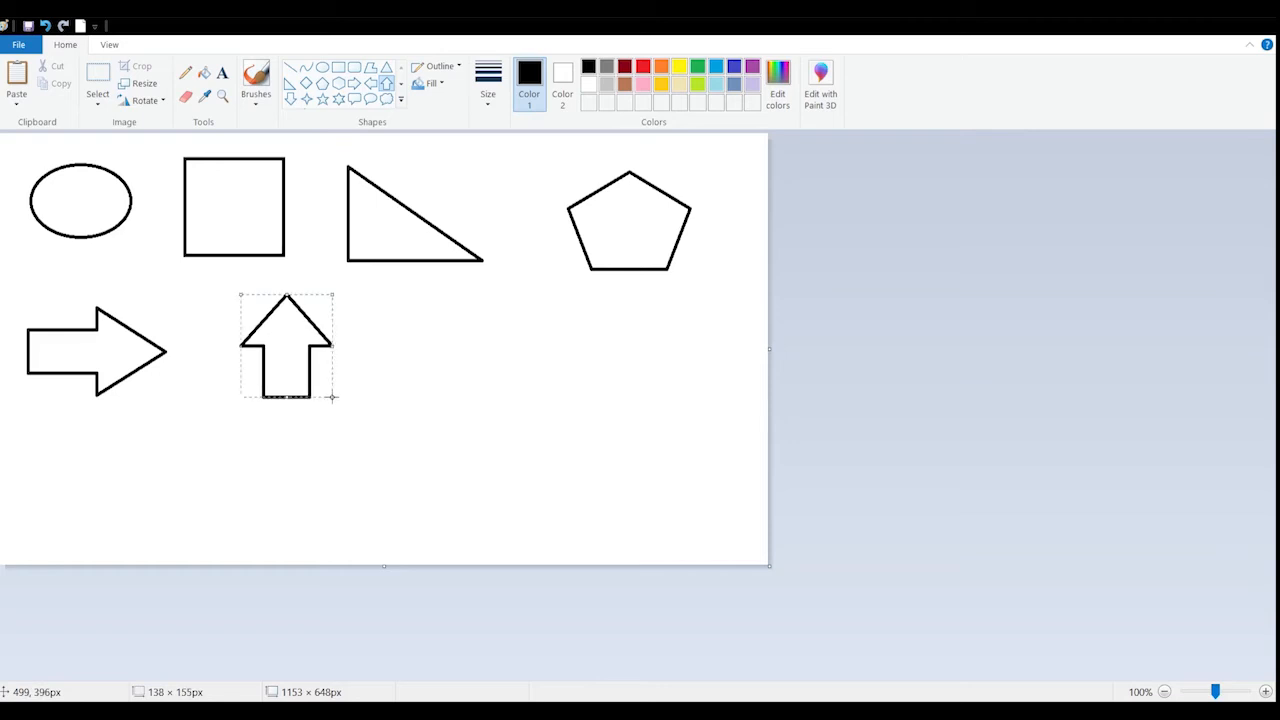
left_click(409, 401)
Add a four-point star beside the up arrow and a six-point star below the pentagon
left_click(307, 99)
left_click_drag(422, 319, 533, 418)
left_click(593, 379)
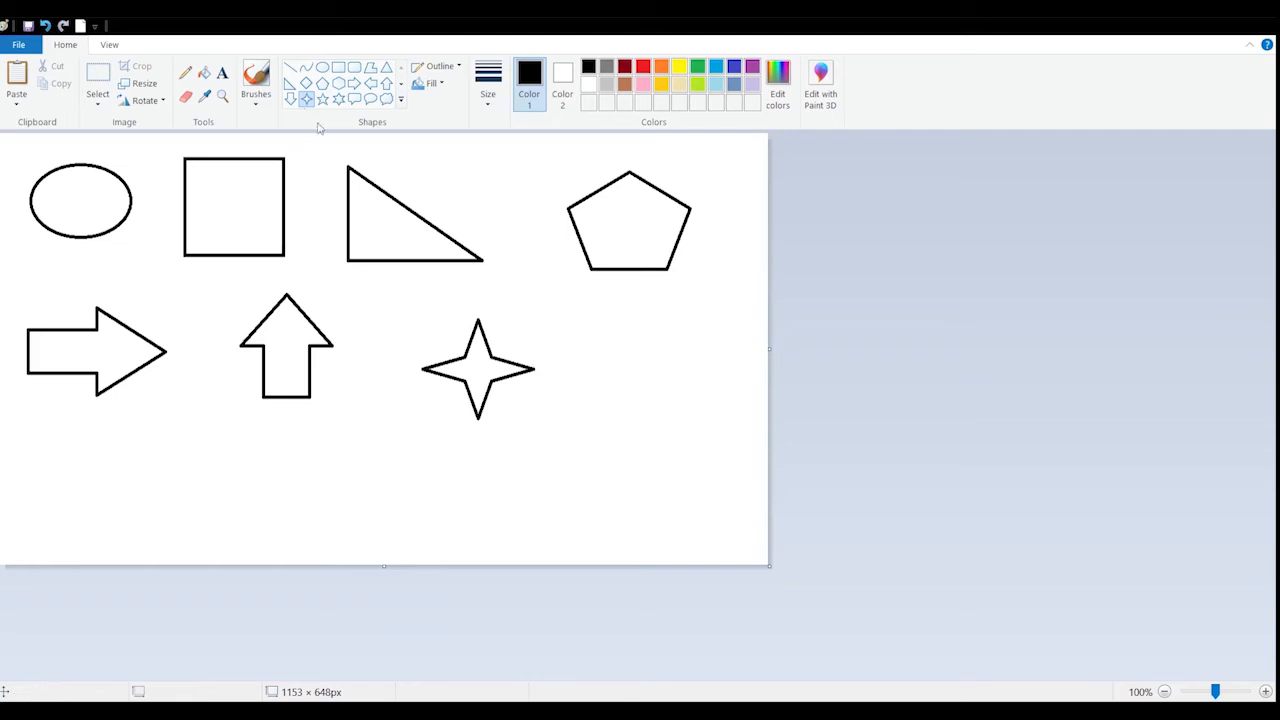
left_click(338, 99)
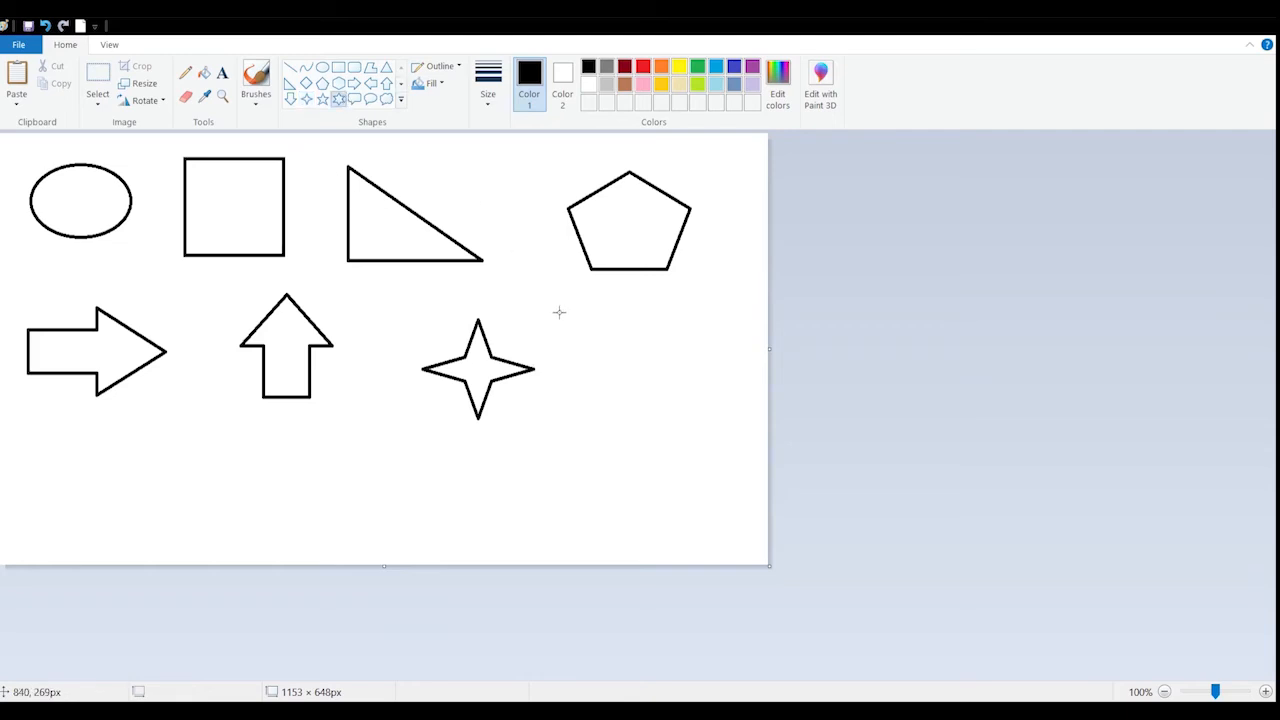
left_click_drag(559, 312, 679, 414)
left_click(667, 451)
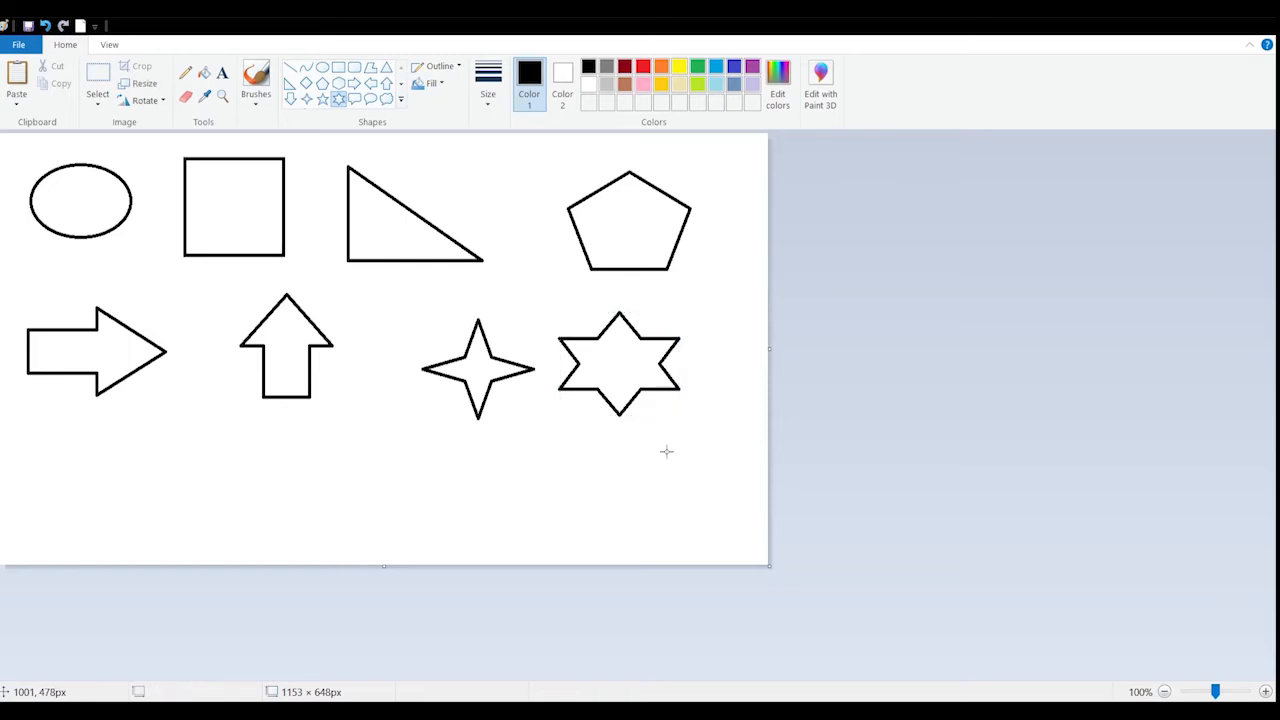
Draw an oval callout about 194 × 134 px below the right arrow and a heart below the up arrow and four-point star
left_click(370, 99)
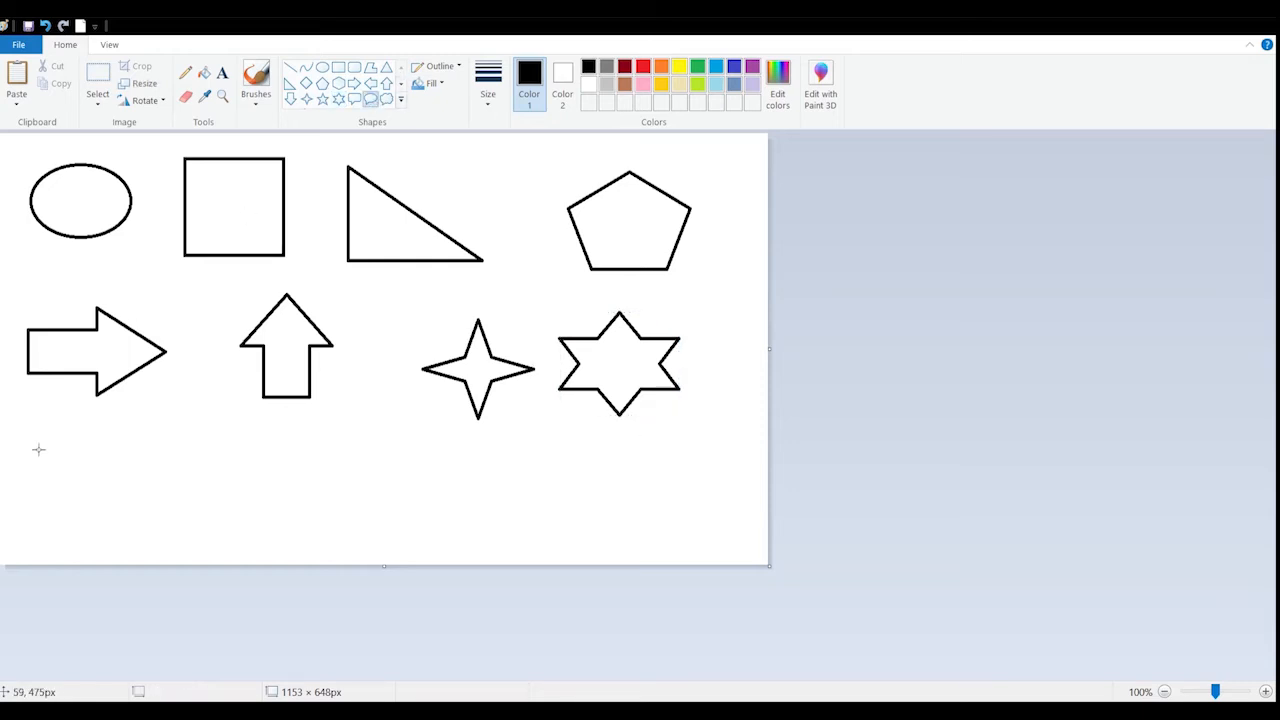
left_click_drag(33, 448, 162, 537)
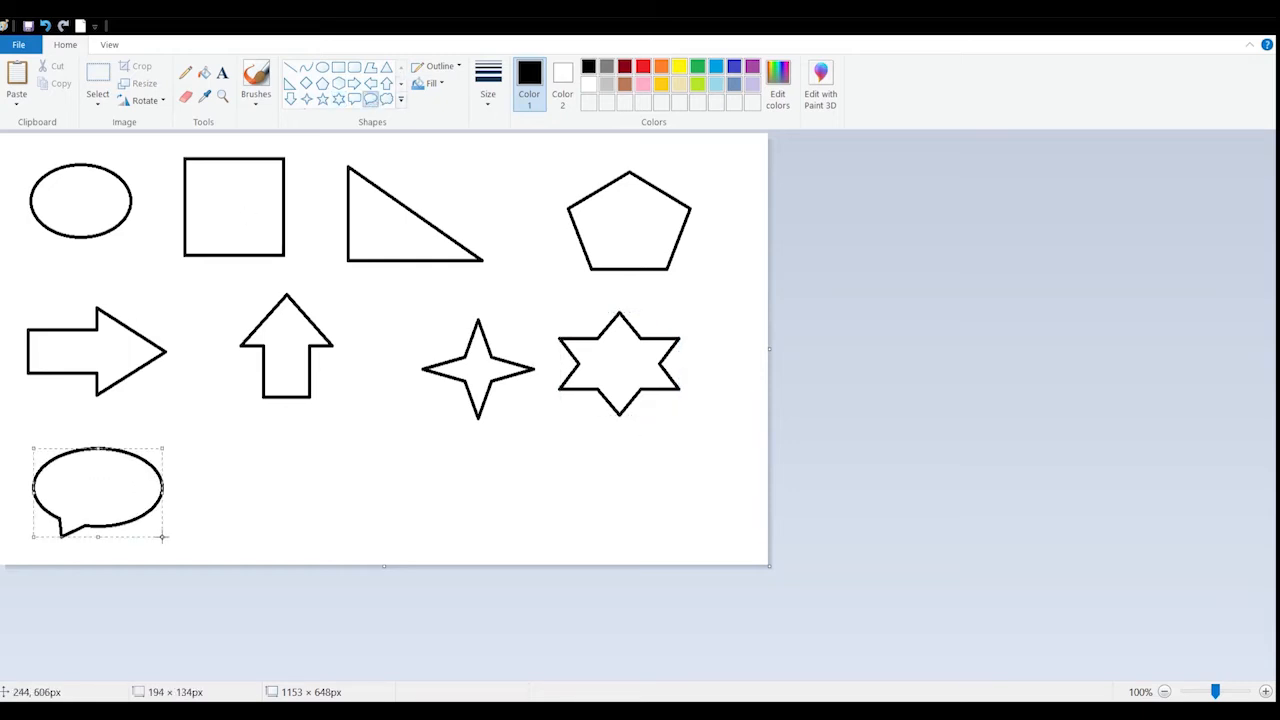
left_click(236, 524)
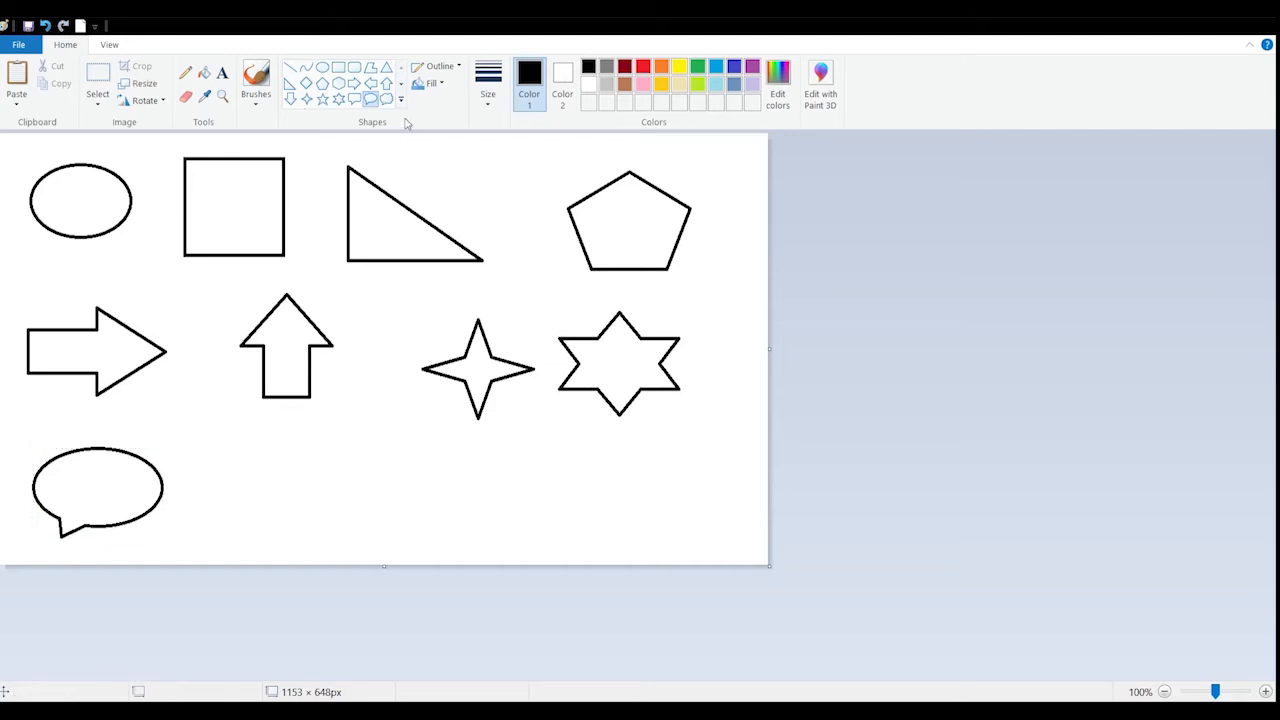
left_click(401, 91)
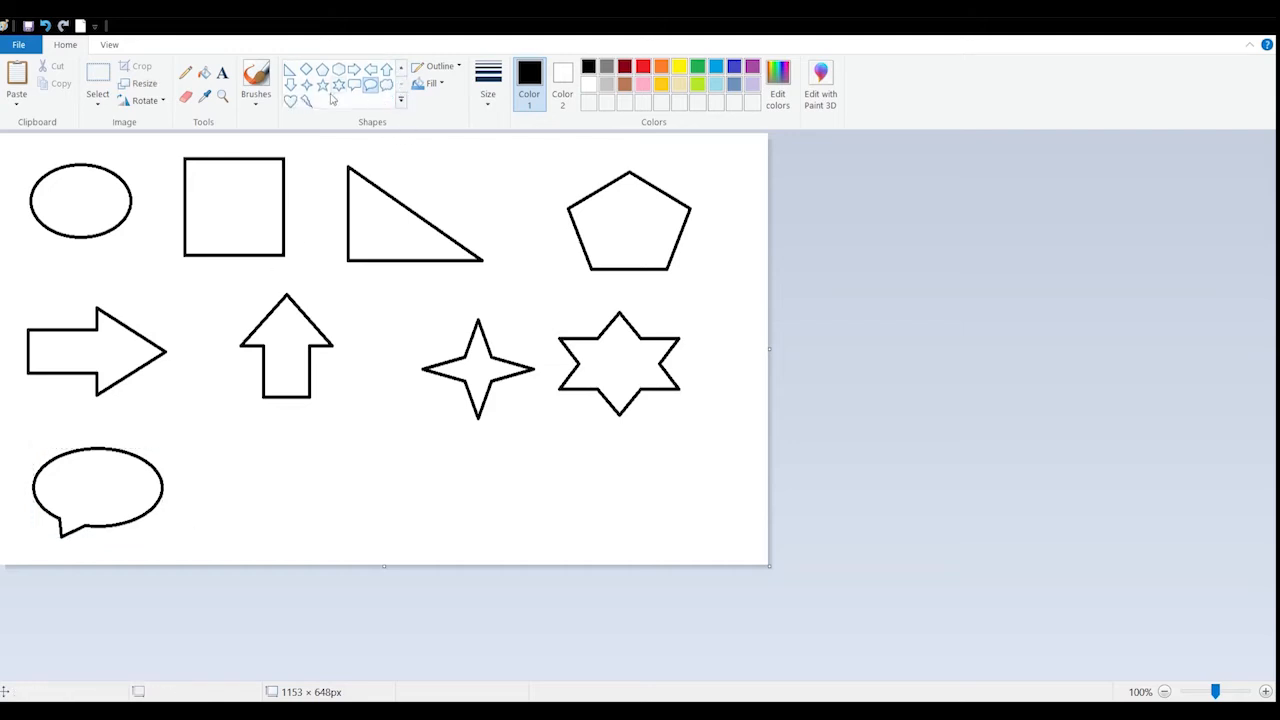
left_click(289, 102)
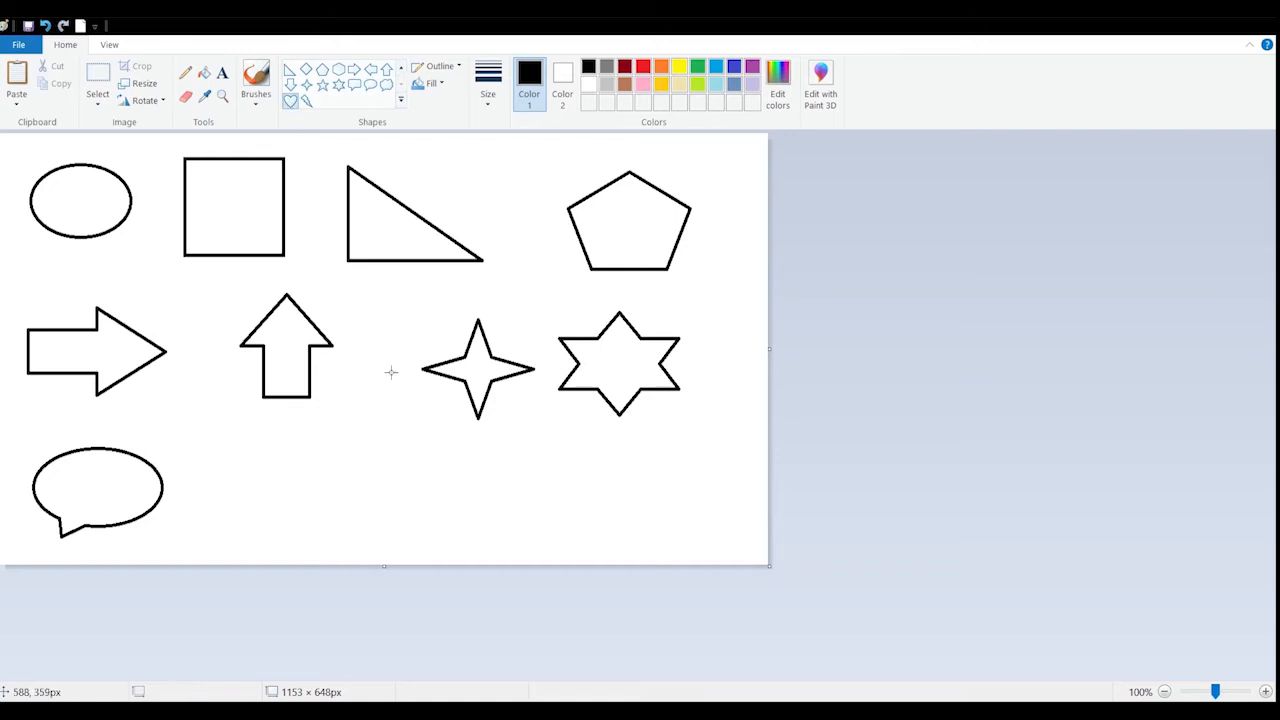
left_click_drag(341, 423, 465, 529)
left_click(507, 524)
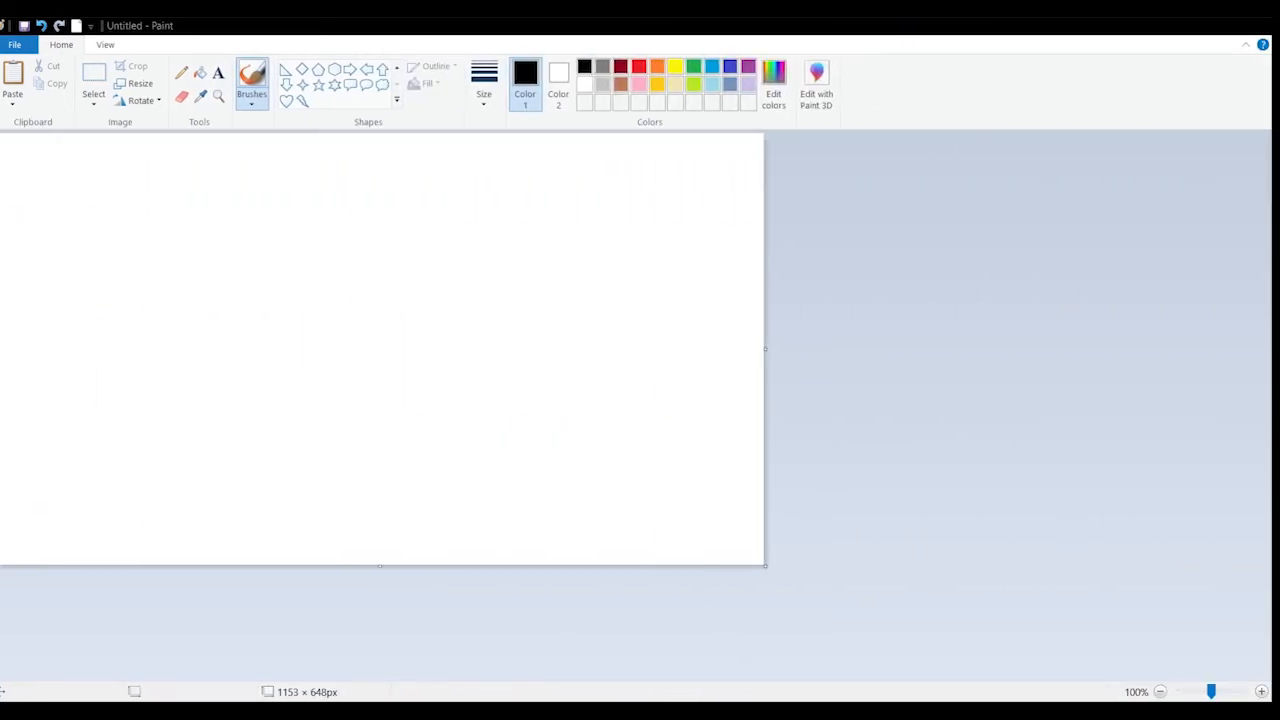
Draw a closed four-sided shape about 292 × 225 px with a sloping top on the blank canvas using the Polygon shape
left_click(398, 68)
left_click(366, 70)
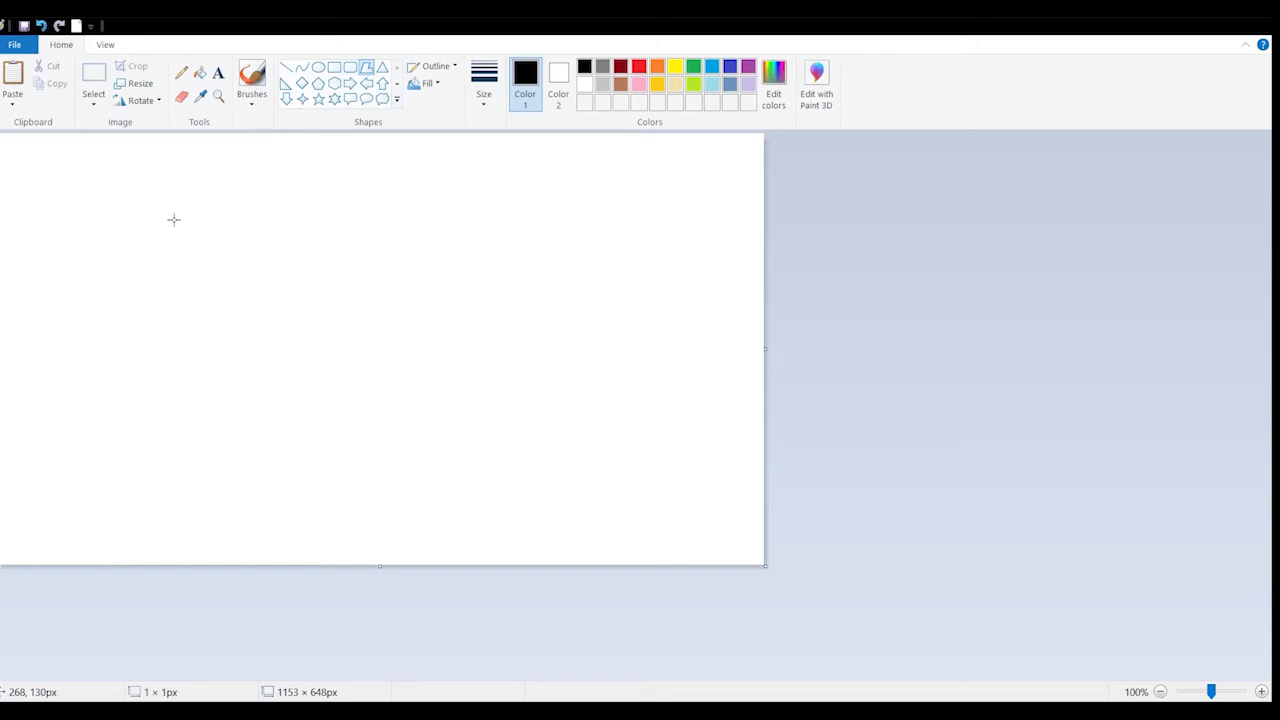
left_click_drag(173, 219, 173, 368)
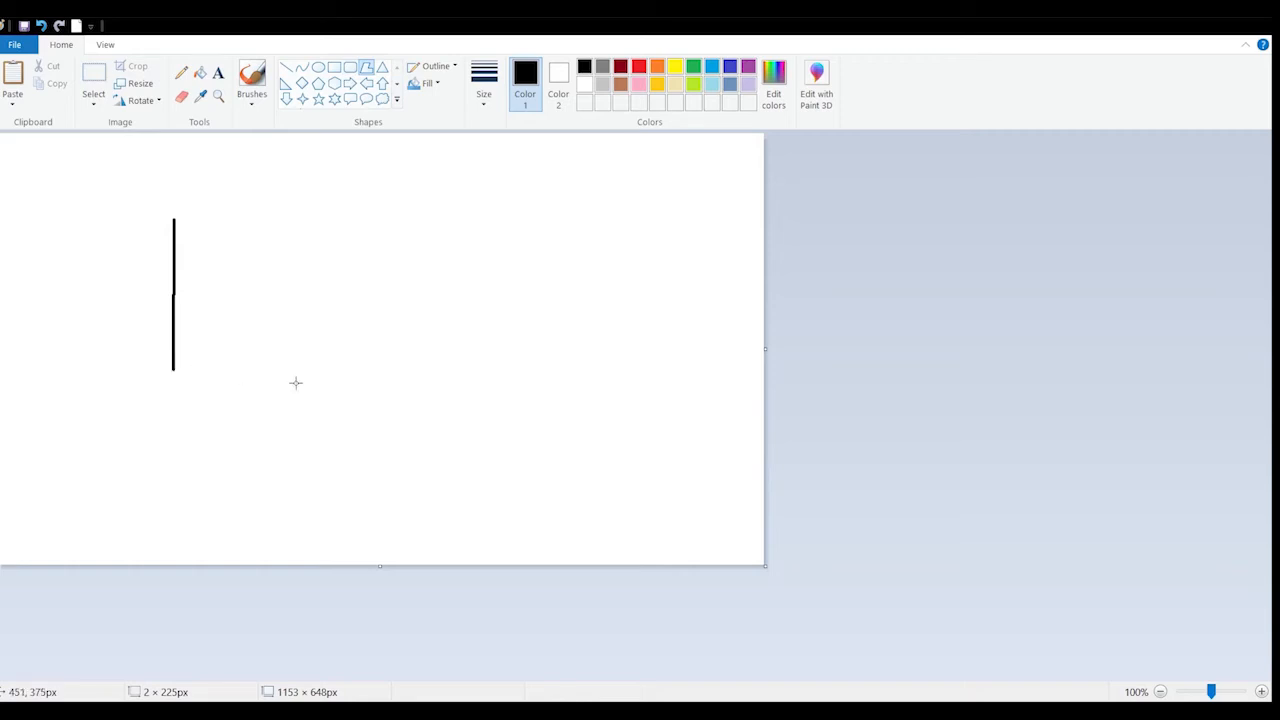
left_click(366, 364)
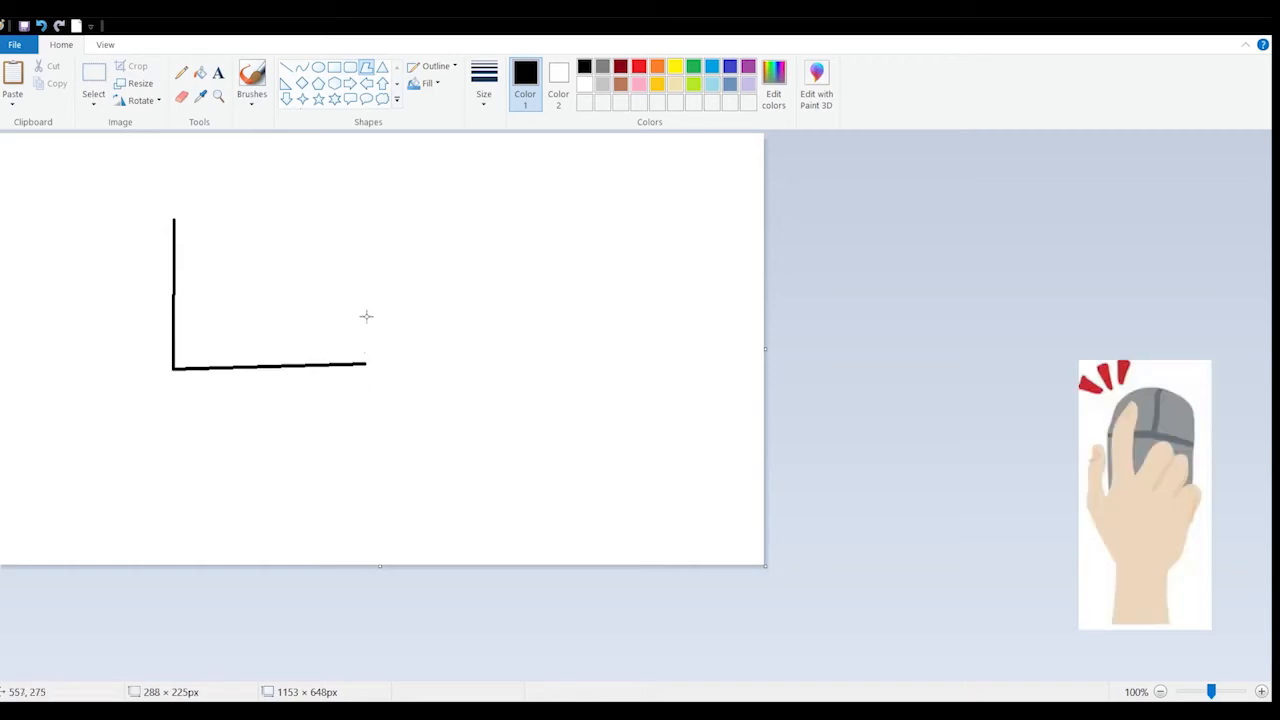
left_click(367, 282)
left_click(173, 218)
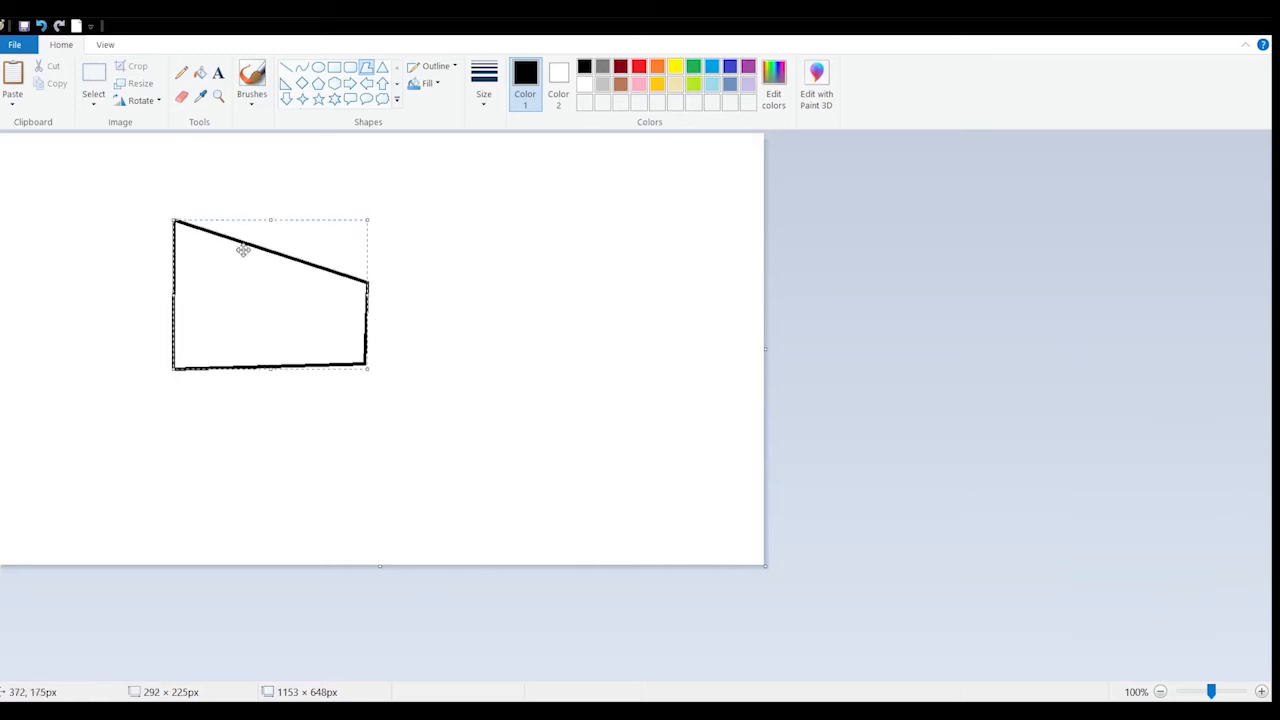
left_click(416, 389)
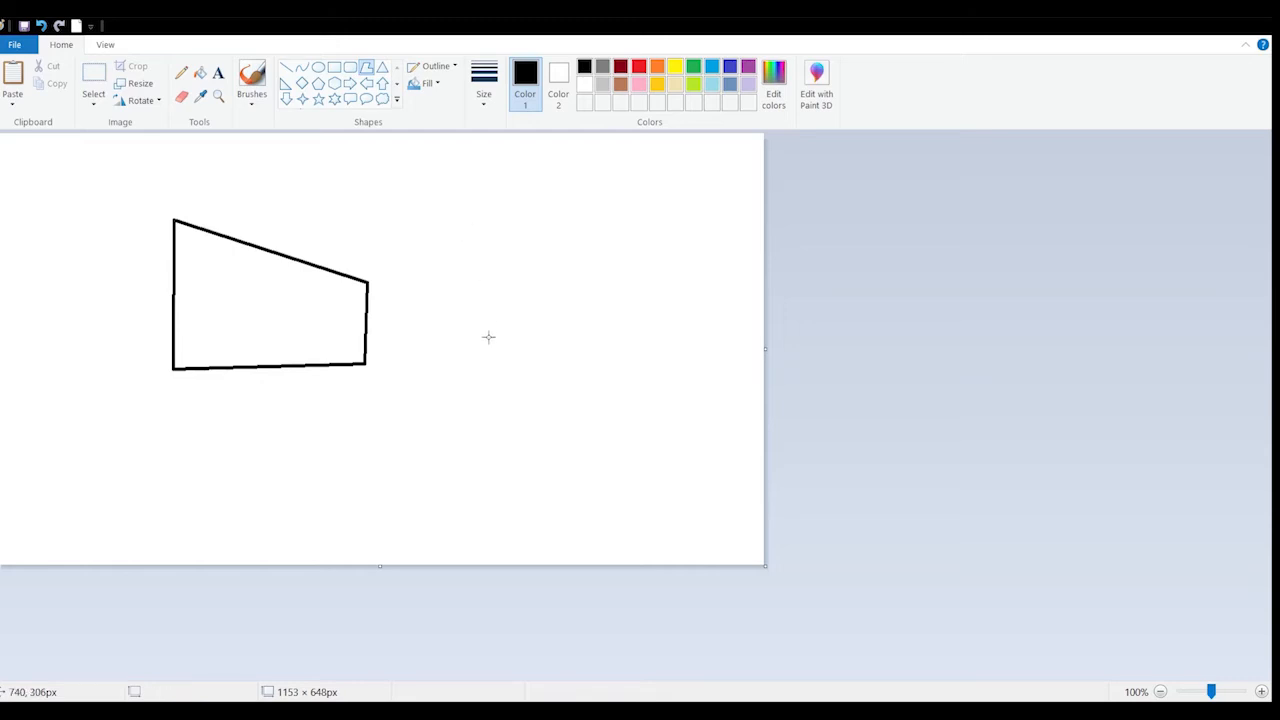
Draw a closed five-sided polygon about 337 × 395 px, tapering to a lower-left point, to the right of the first polygon
left_click_drag(488, 337, 478, 208)
left_click(660, 206)
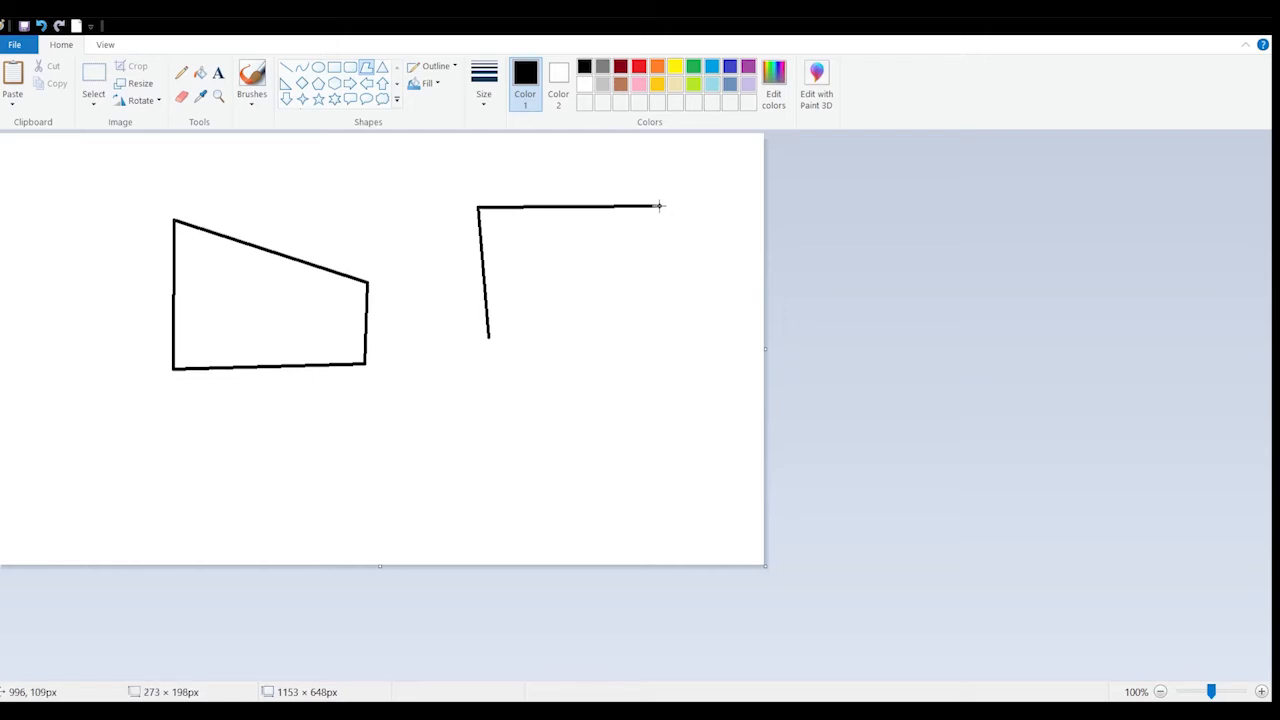
left_click(654, 328)
left_click(435, 467)
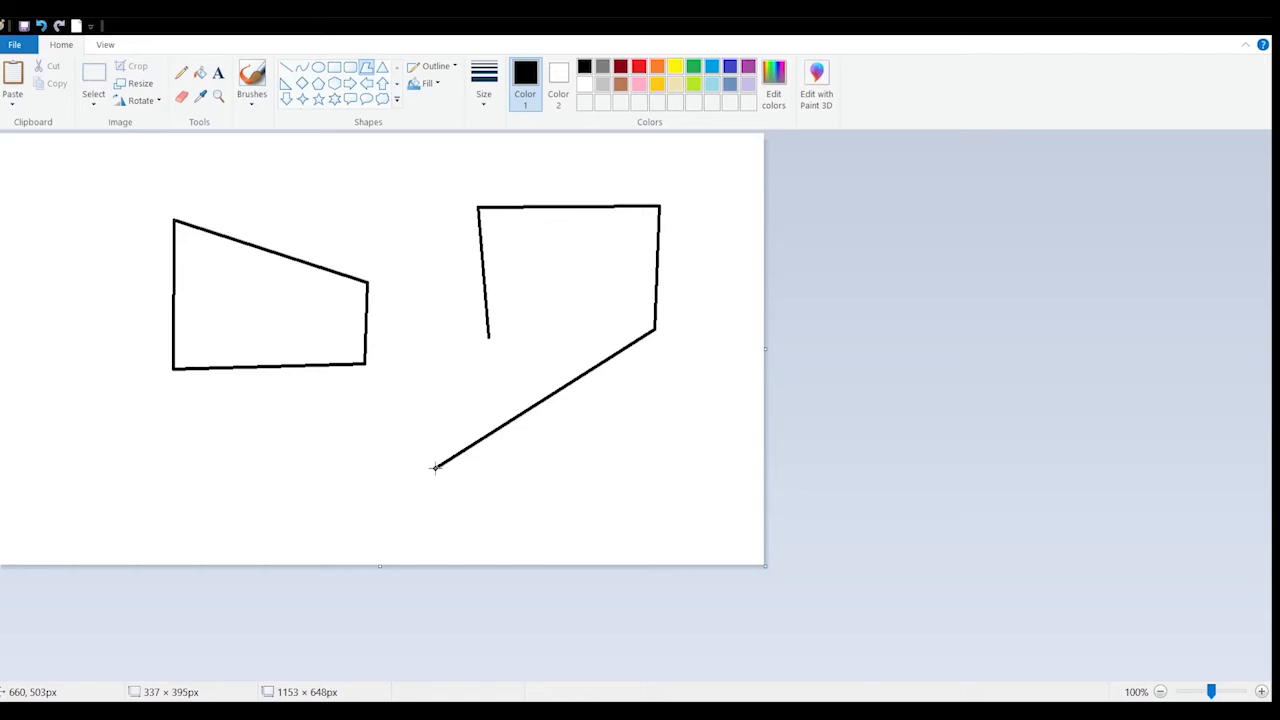
left_click(484, 337)
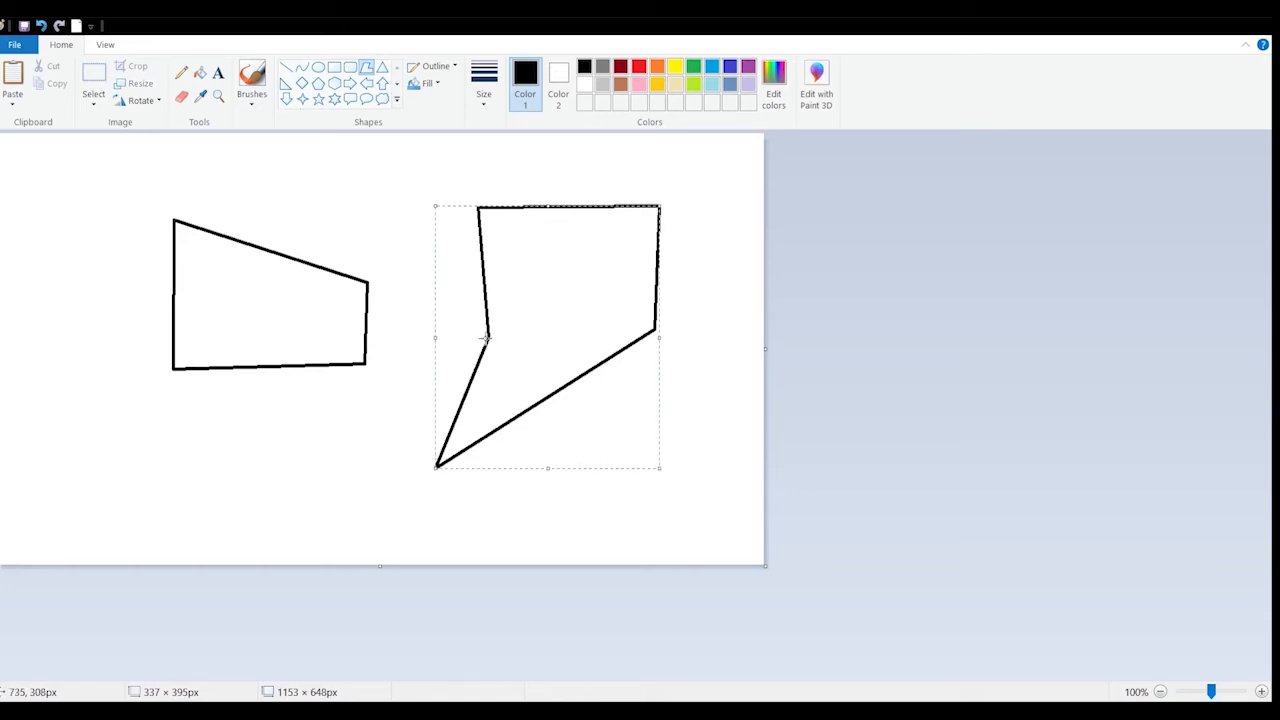
left_click(382, 385)
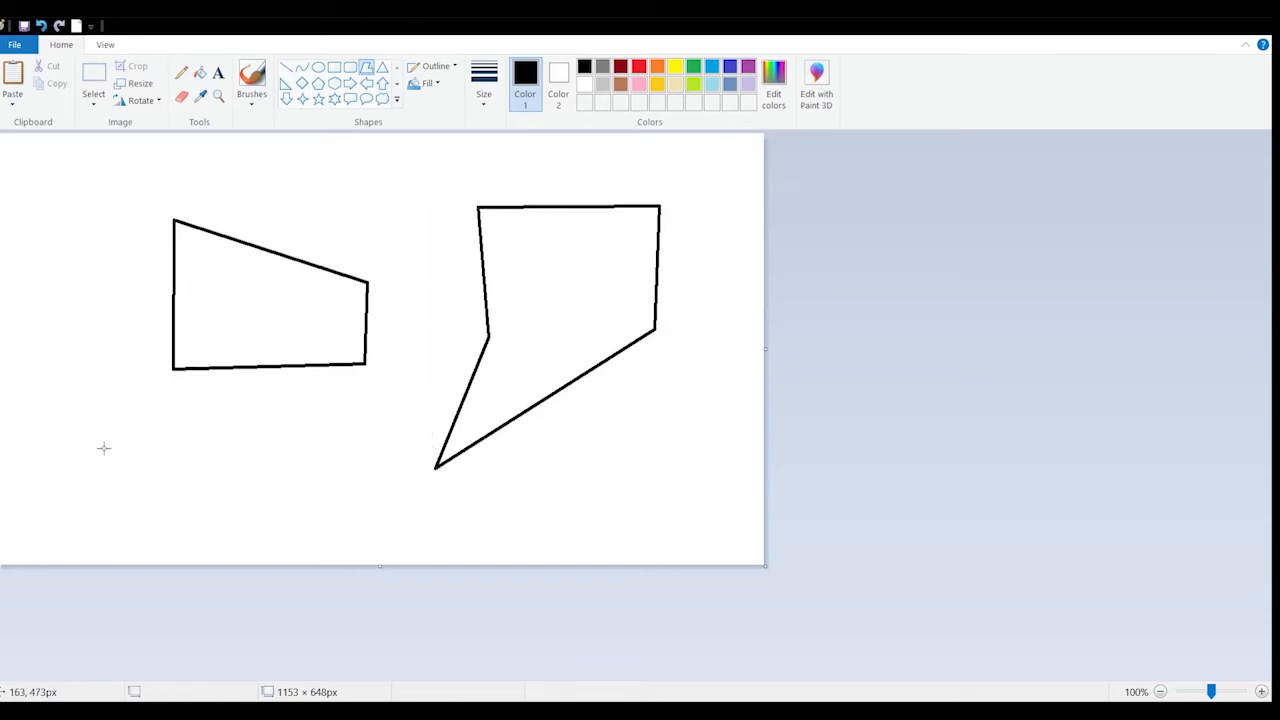
Draw a boat-shaped four-sided polygon about 296 × 74 px below the first polygon
left_click_drag(103, 448, 301, 449)
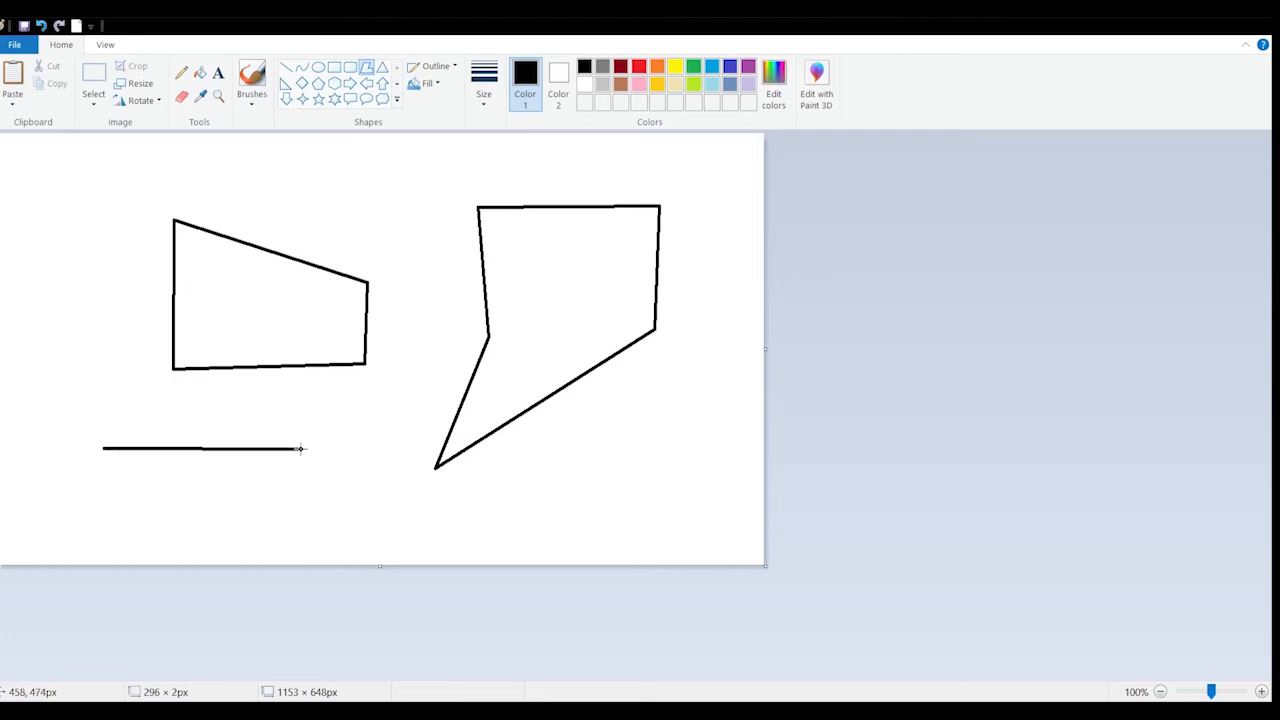
left_click(258, 489)
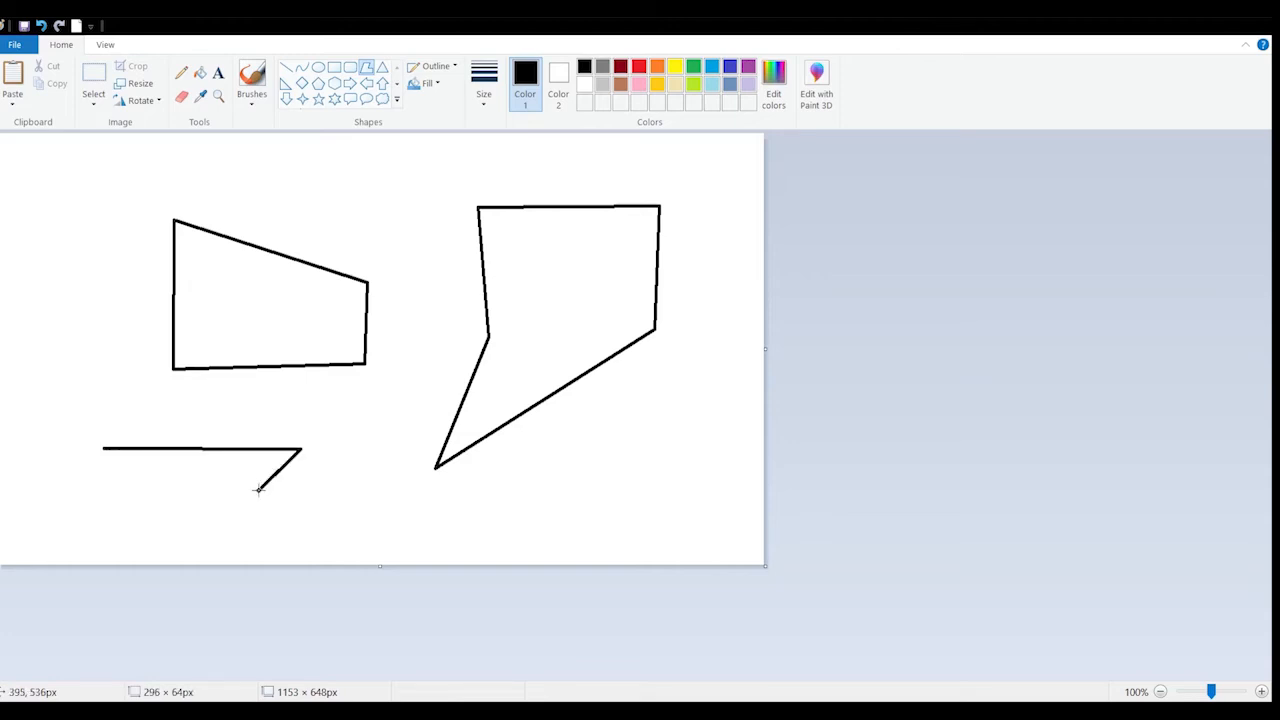
left_click(166, 496)
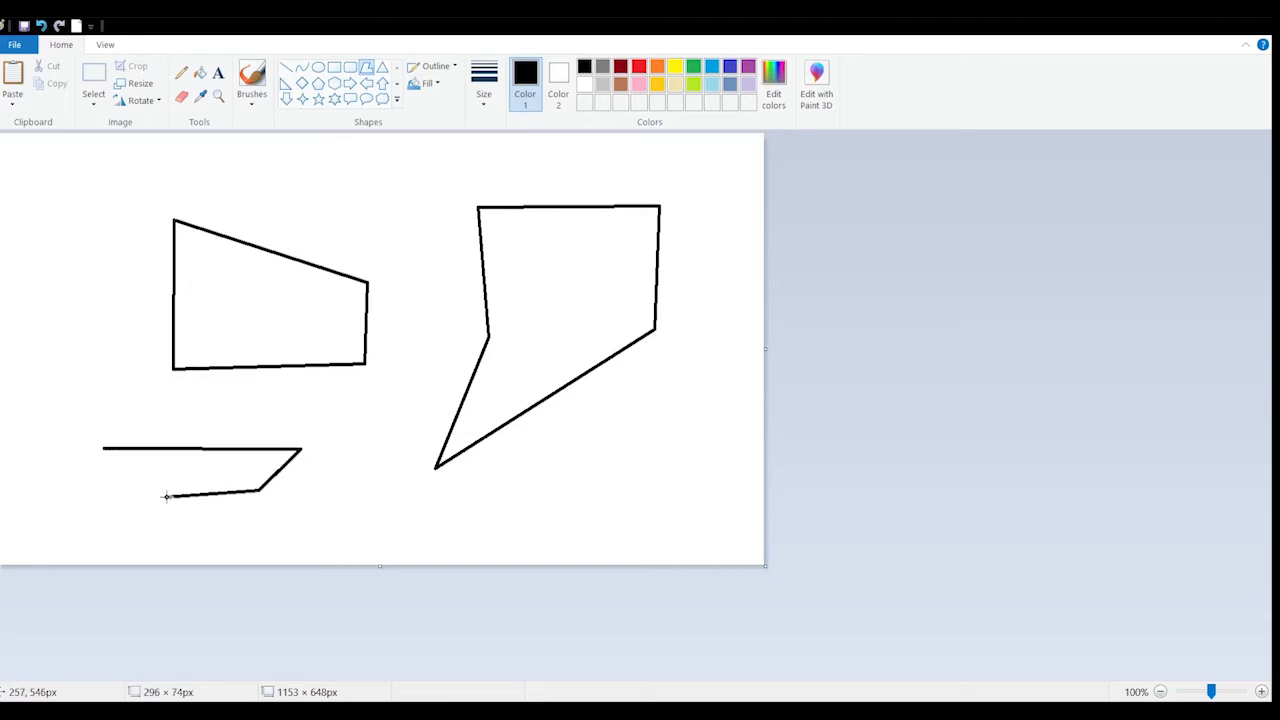
left_click(105, 447)
left_click(122, 414)
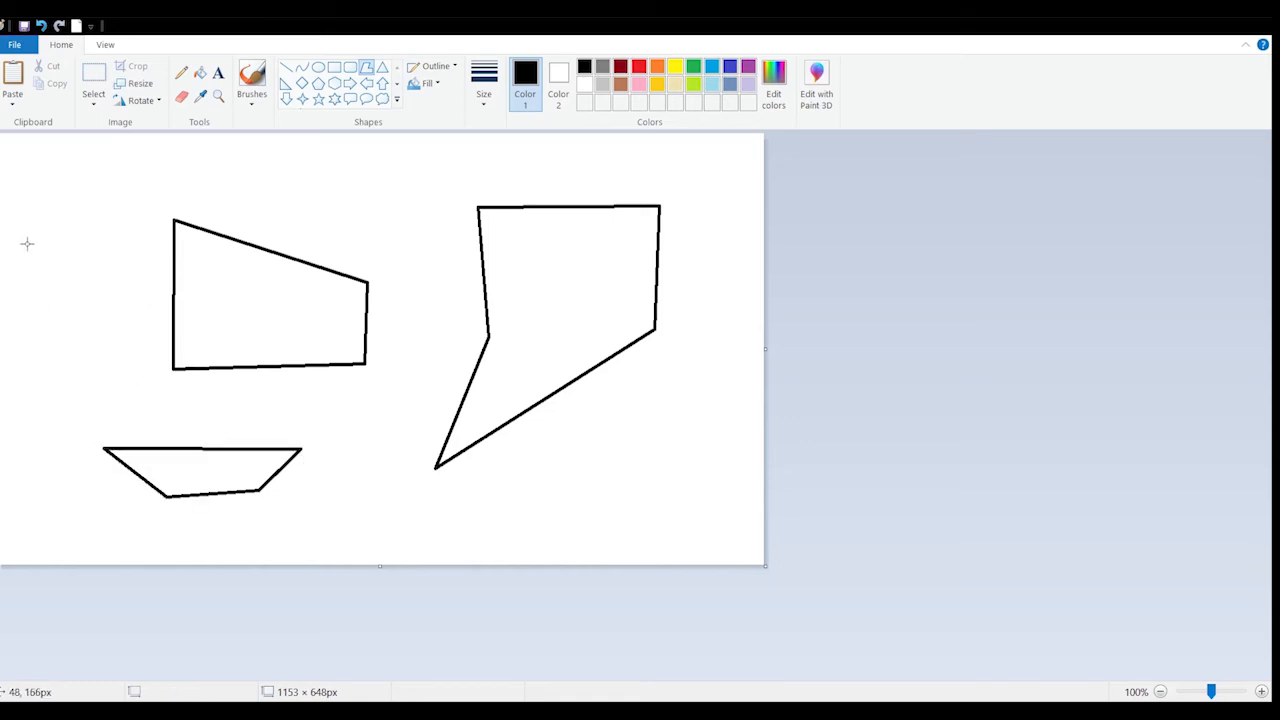
Draw a closed six-sided polygon about 161 × 225 px to the left of the sloping-top polygon
left_click_drag(27, 242, 16, 371)
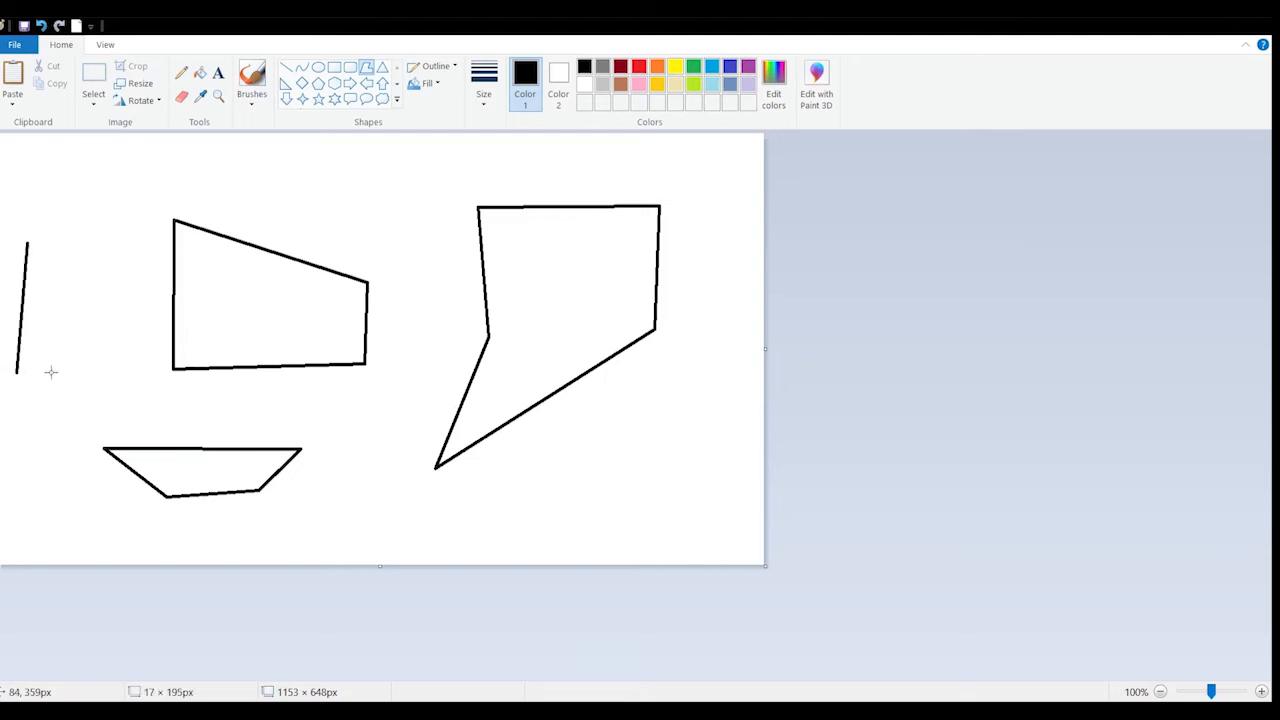
left_click(60, 391)
left_click(101, 378)
left_click(123, 347)
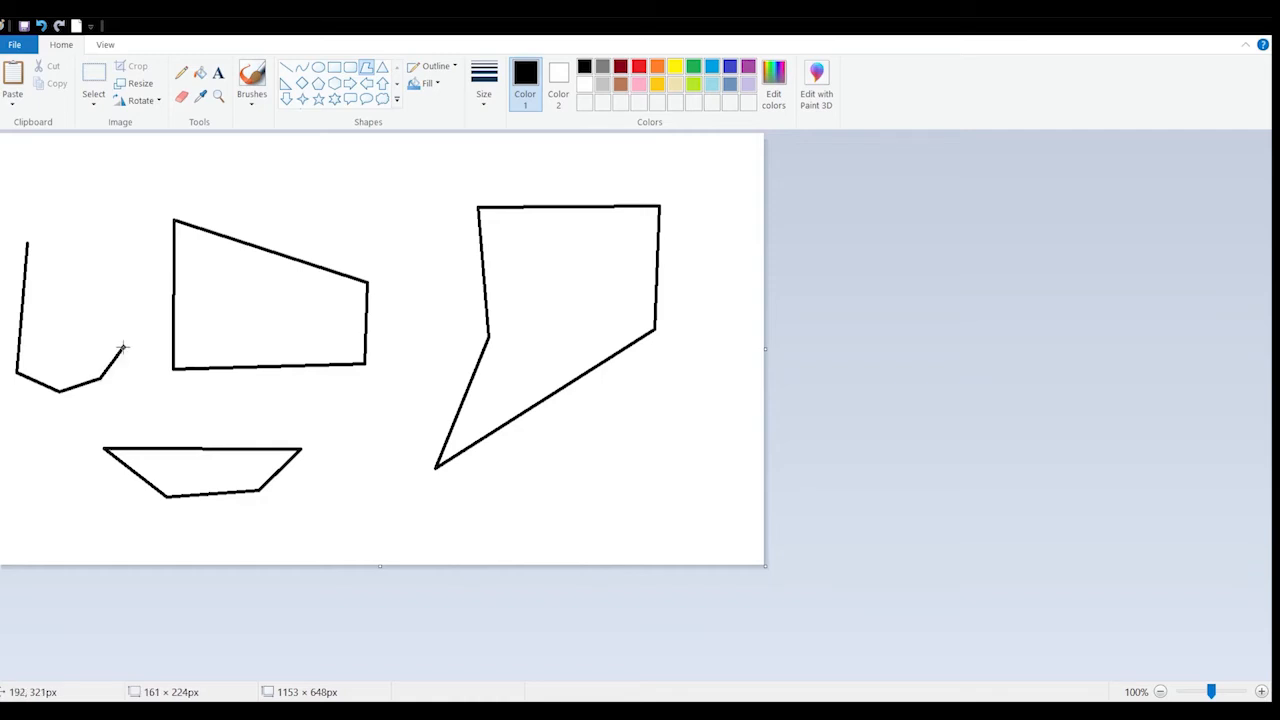
left_click(110, 285)
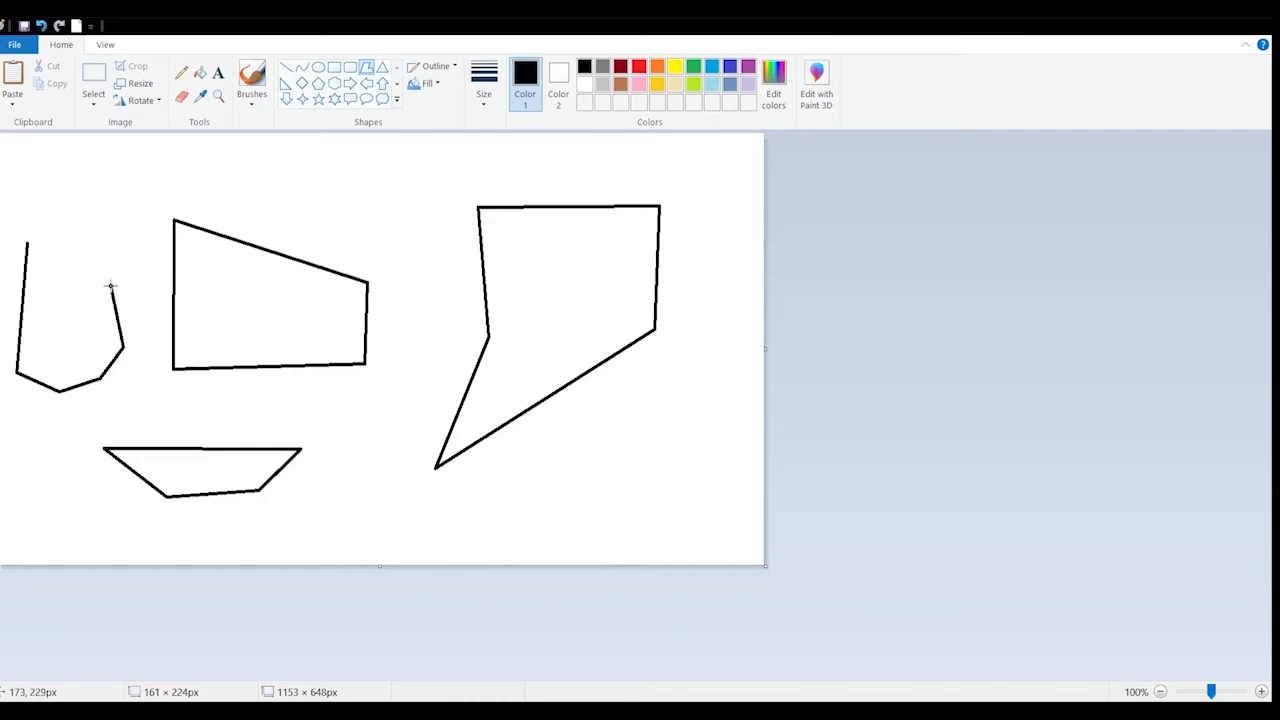
left_click(27, 242)
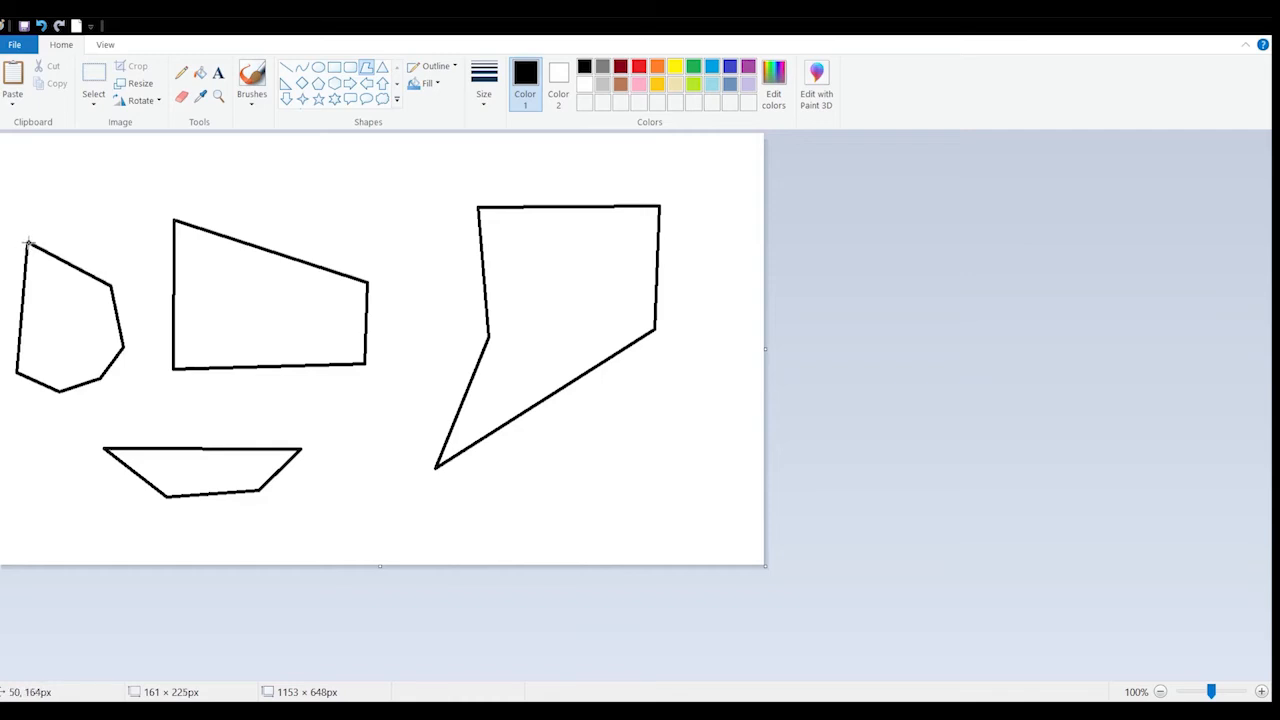
left_click(86, 218)
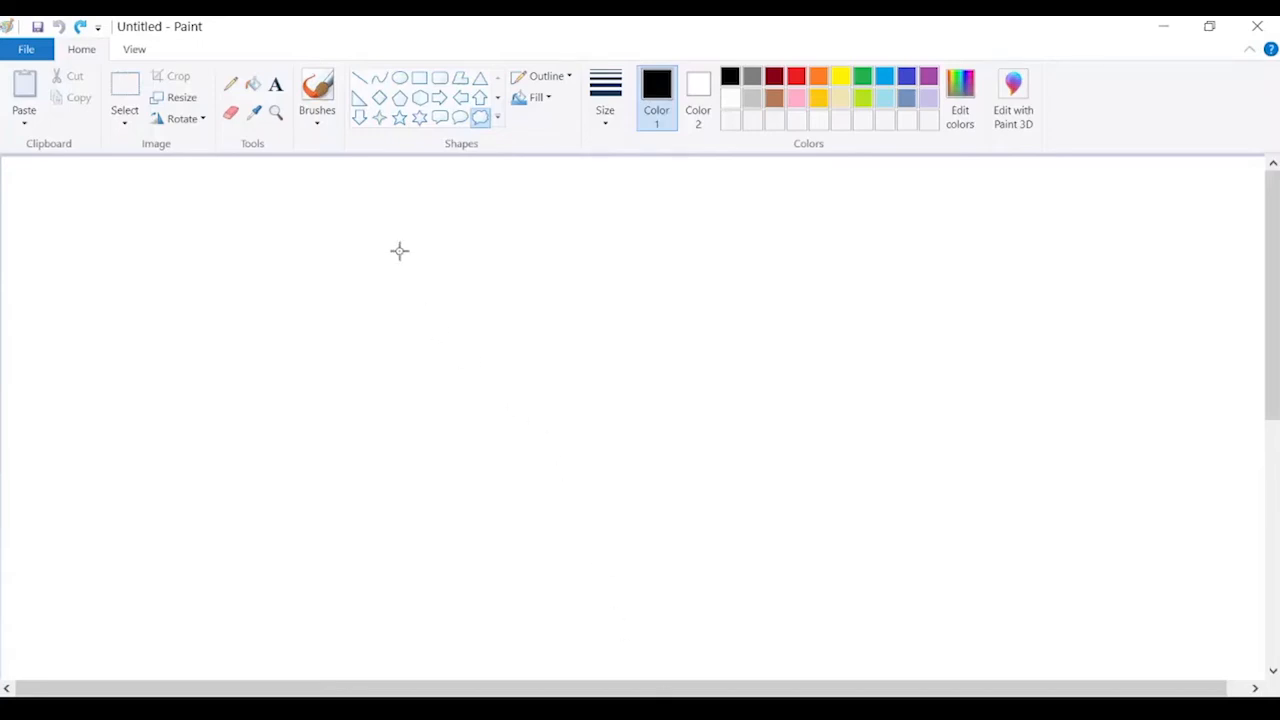
Draw a vertical straight line near the blank canvas's upper-left corner and a horizontal line extending to its right
left_click(360, 82)
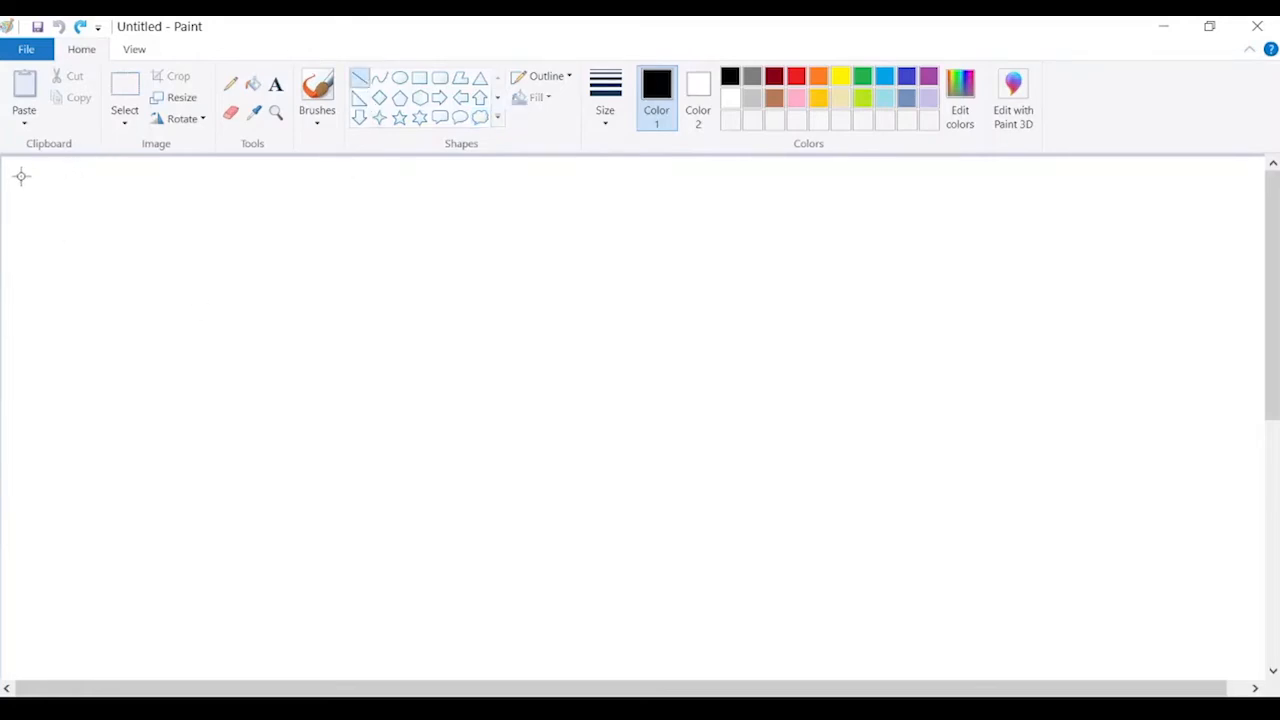
left_click_drag(21, 176, 20, 338)
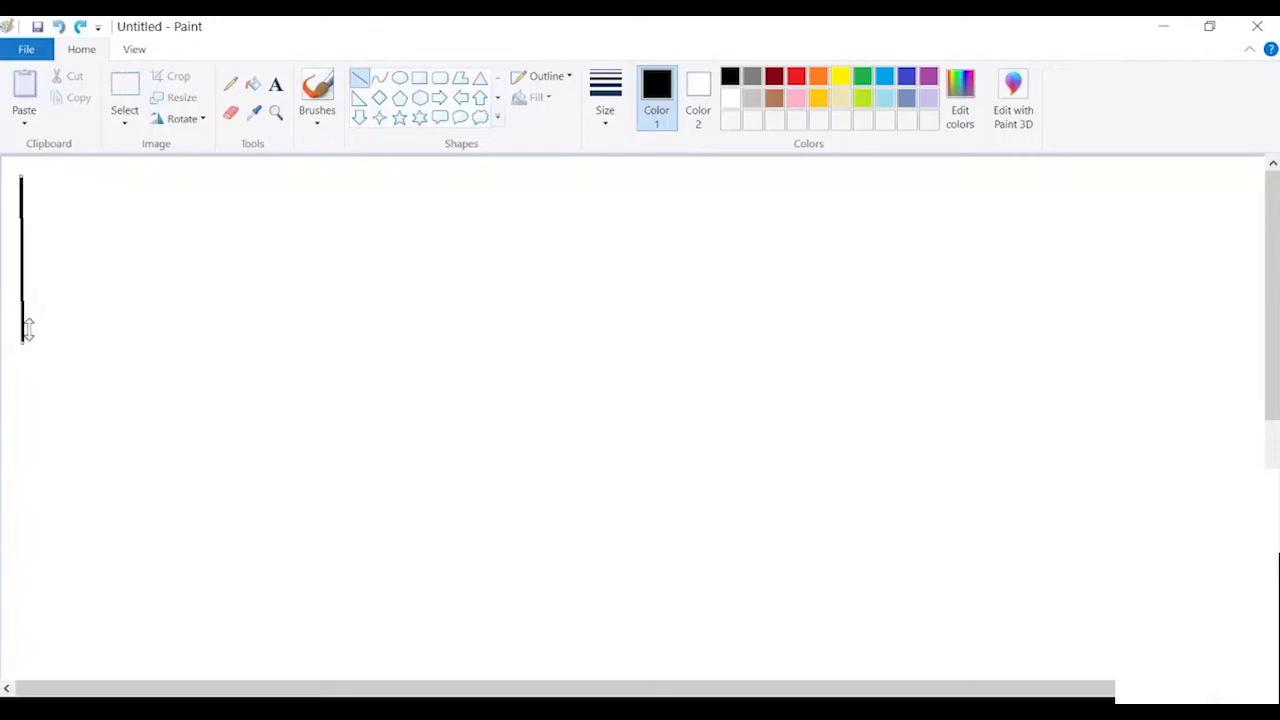
left_click_drag(40, 249, 223, 249)
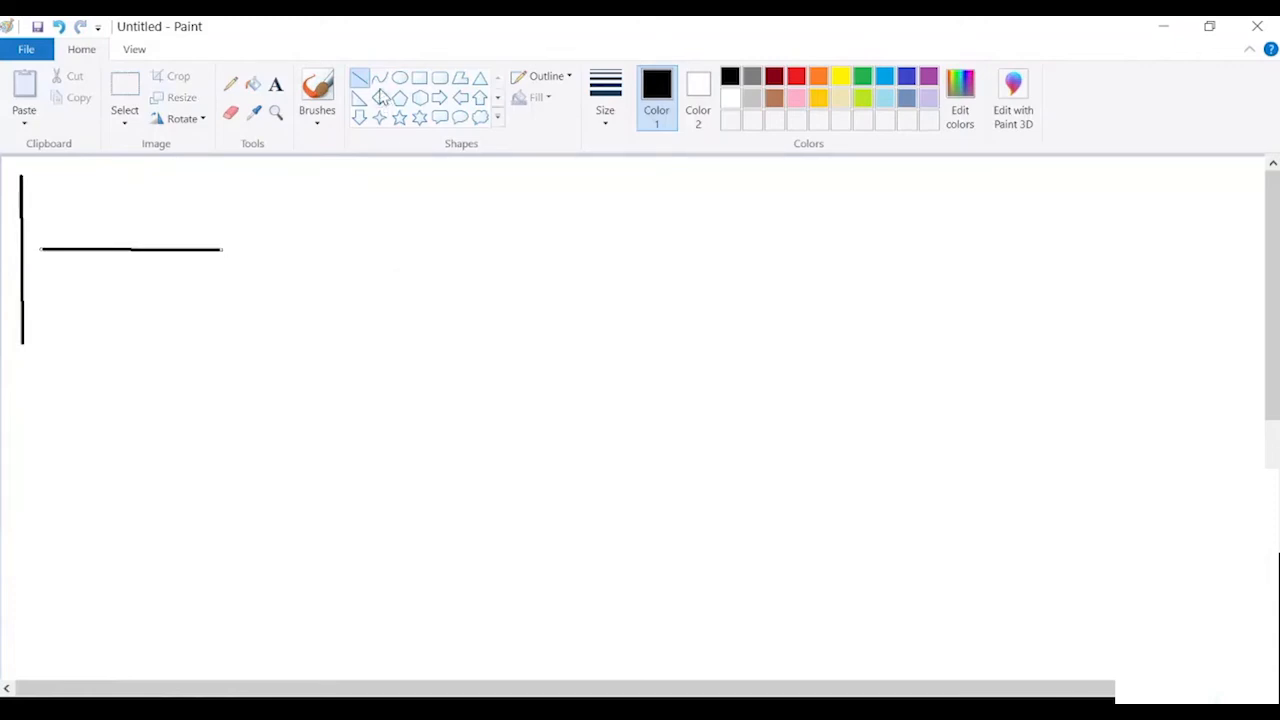
Draw a rising line with the Curve shape beside the horizontal line and bend its middle downward
left_click(379, 78)
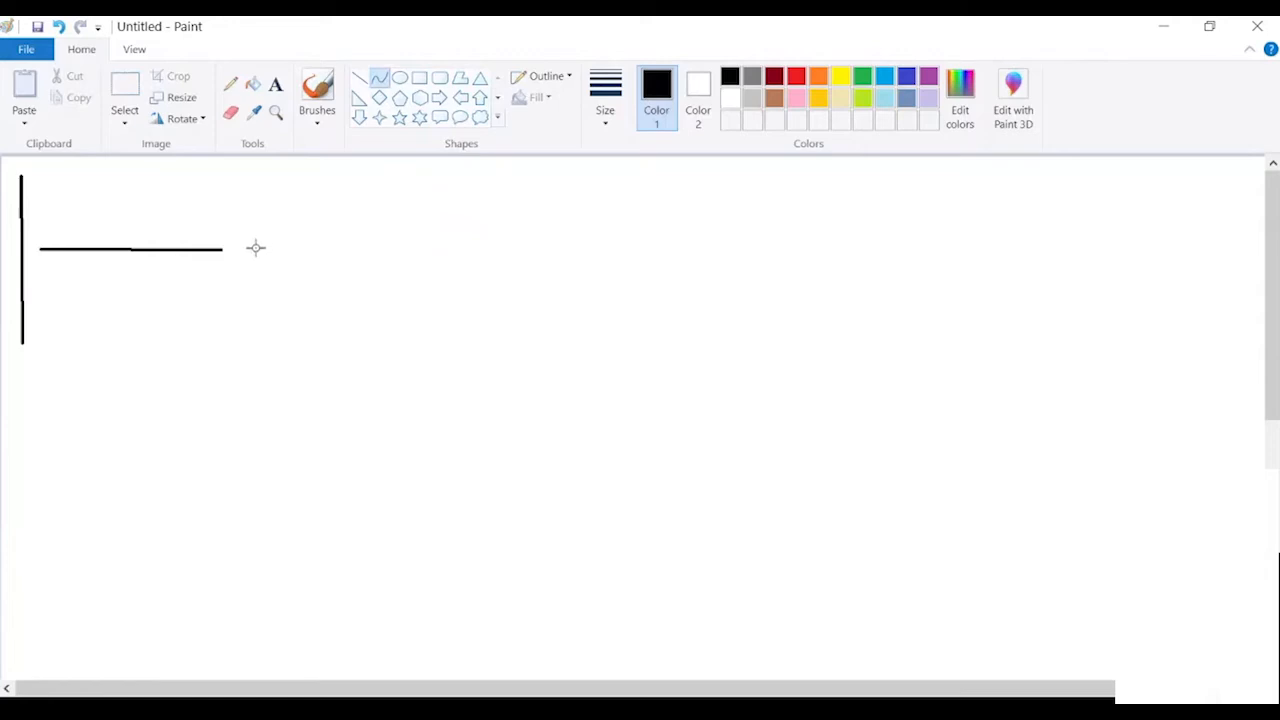
left_click_drag(256, 248, 491, 192)
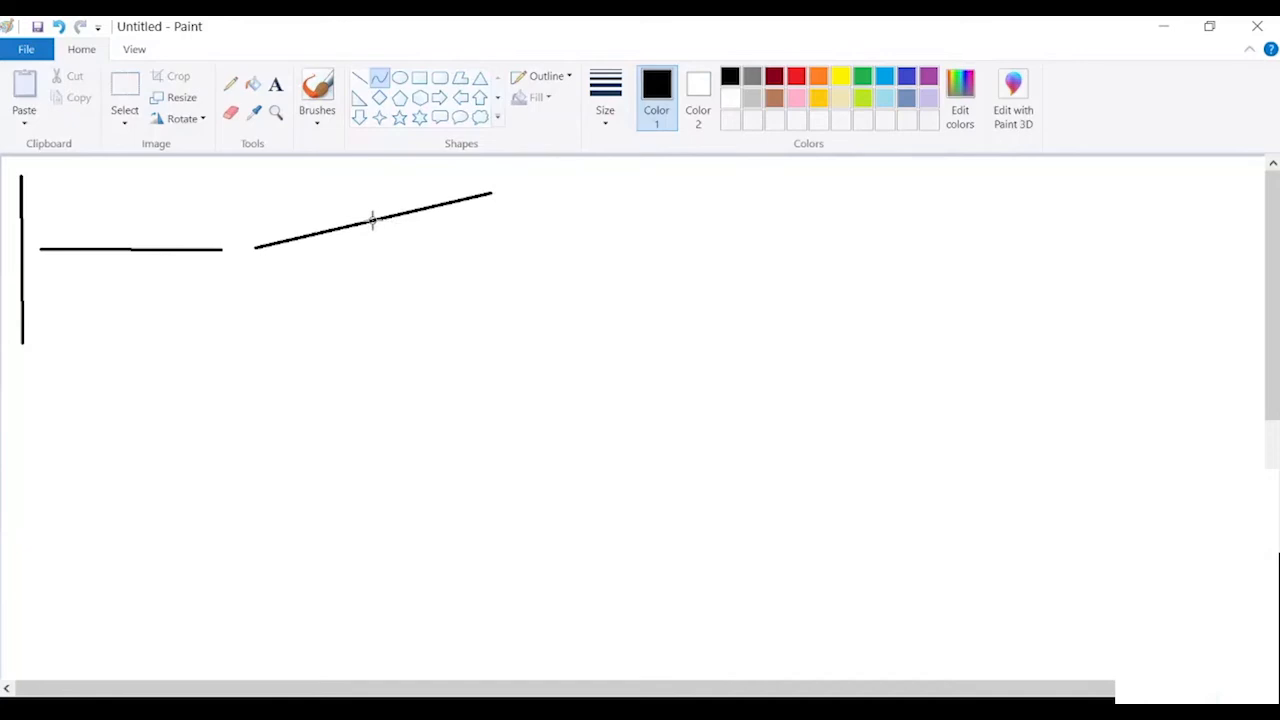
left_click_drag(372, 220, 408, 311)
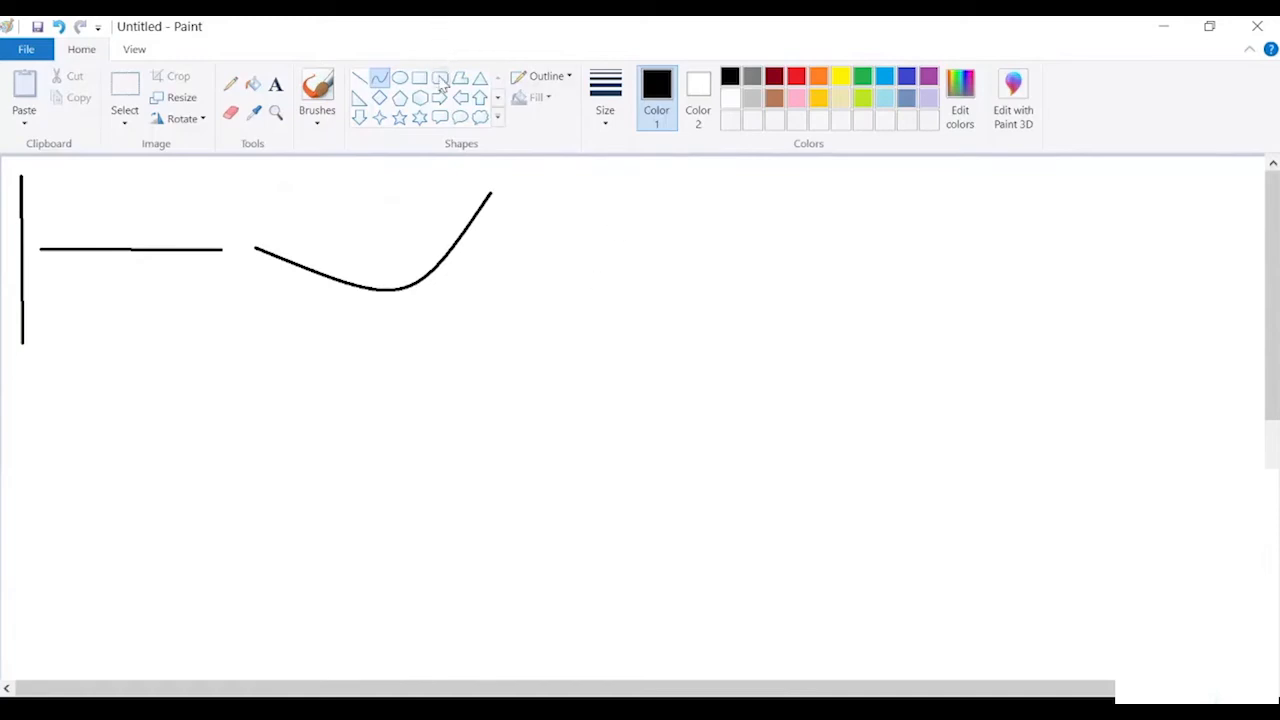
Draw a rounded rectangle to the right of the curve and a triangle placed close beside the rectangle
left_click(440, 80)
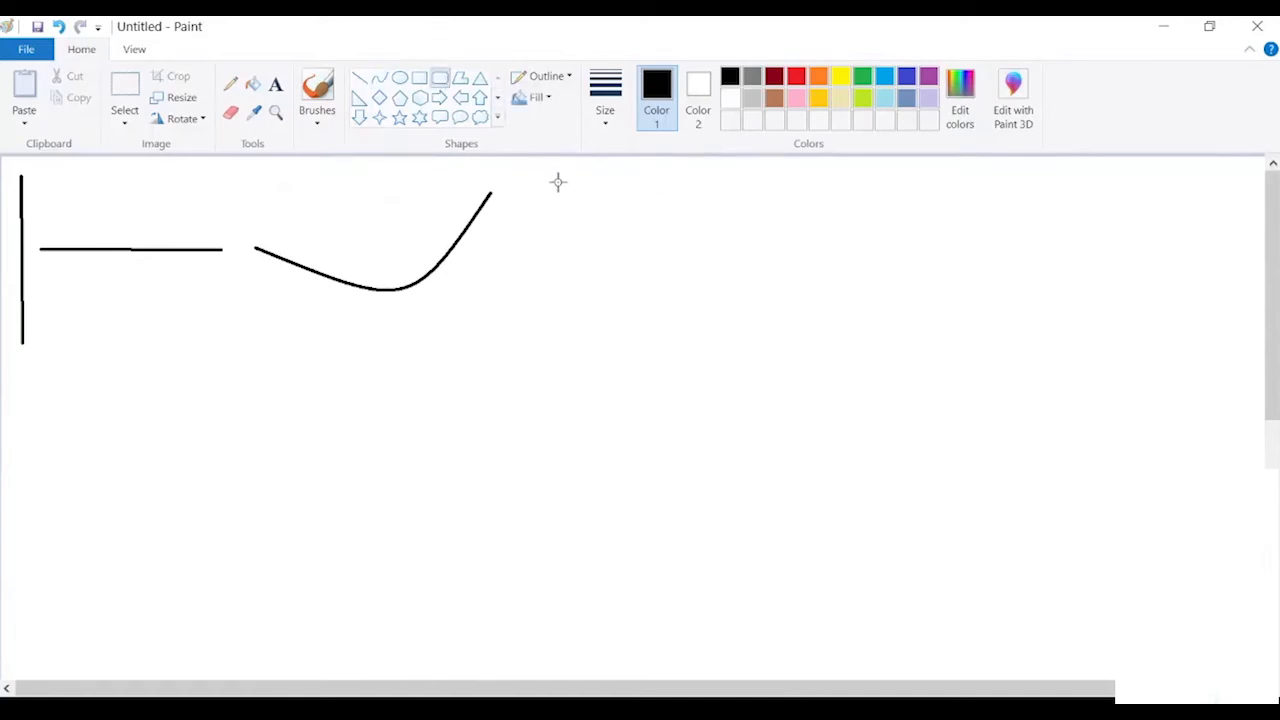
left_click_drag(545, 173, 743, 337)
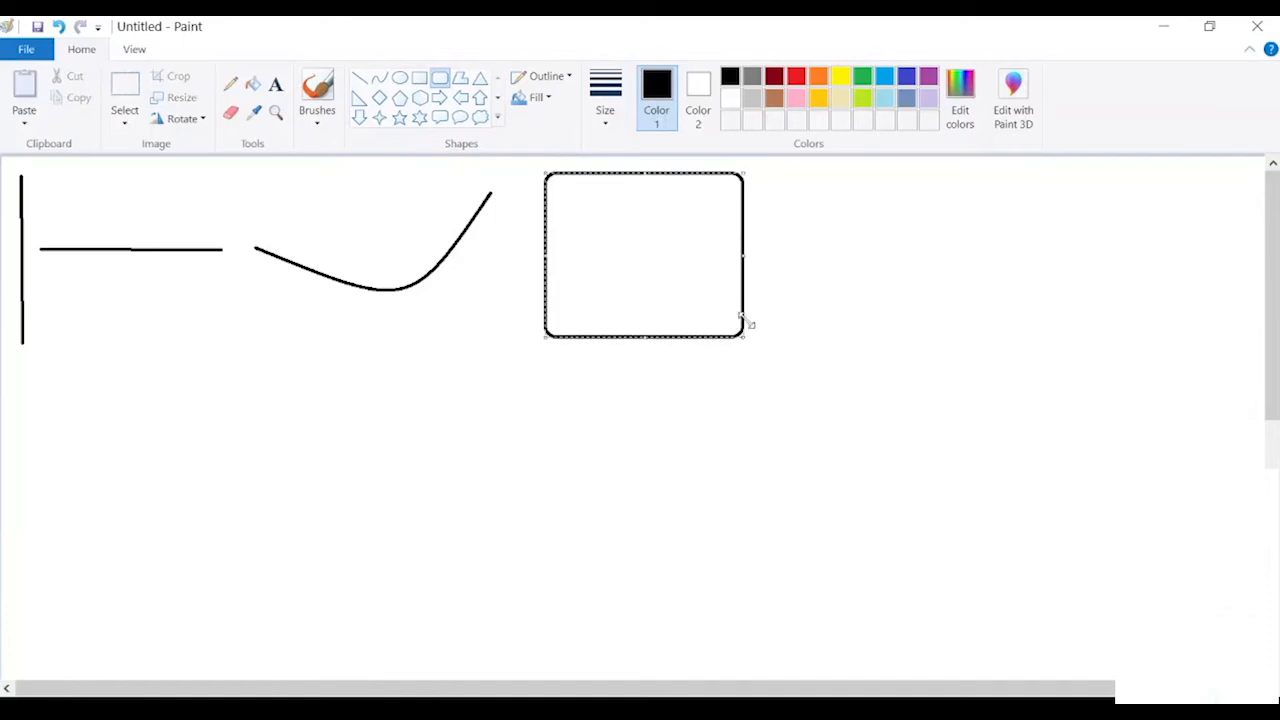
left_click(481, 79)
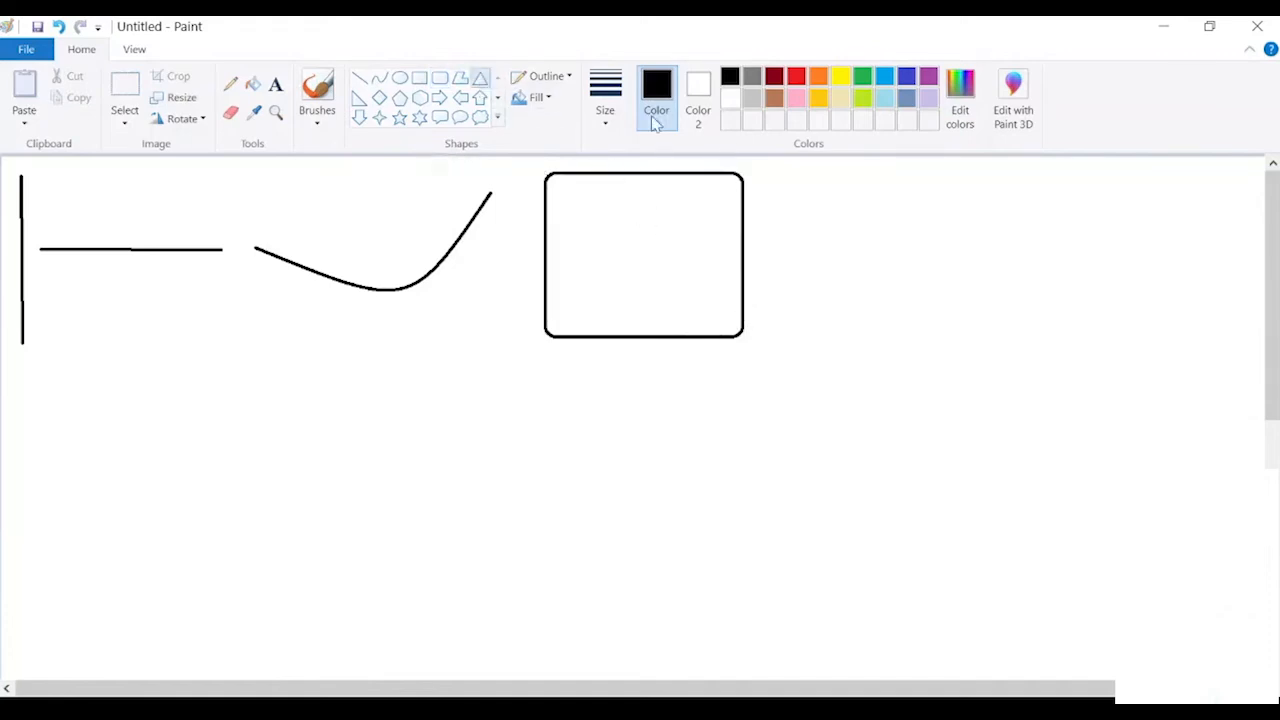
mouse_move(889, 177)
left_mouse_down()
mouse_move(920, 249)
mouse_move(1001, 335)
mouse_move(643, 351)
mouse_move(889, 338)
mouse_move(1129, 350)
mouse_move(1088, 97)
mouse_move(1124, 358)
left_mouse_up()
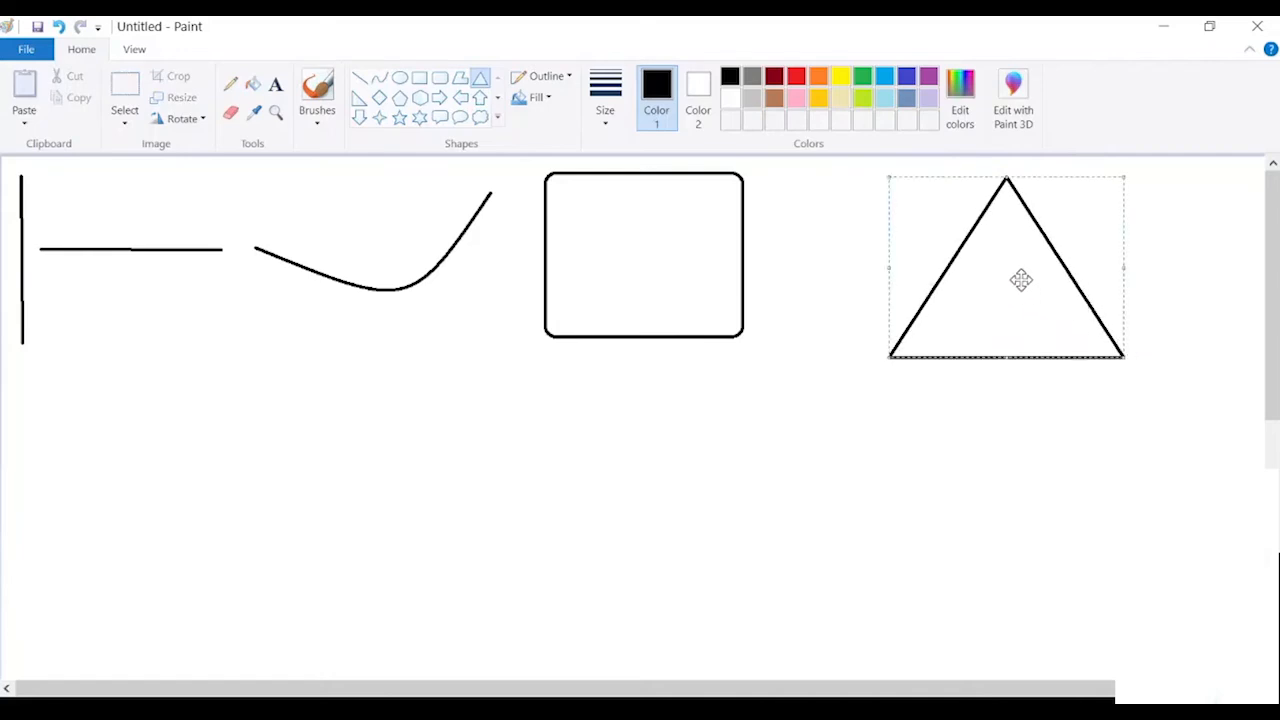
left_click_drag(1014, 284, 906, 274)
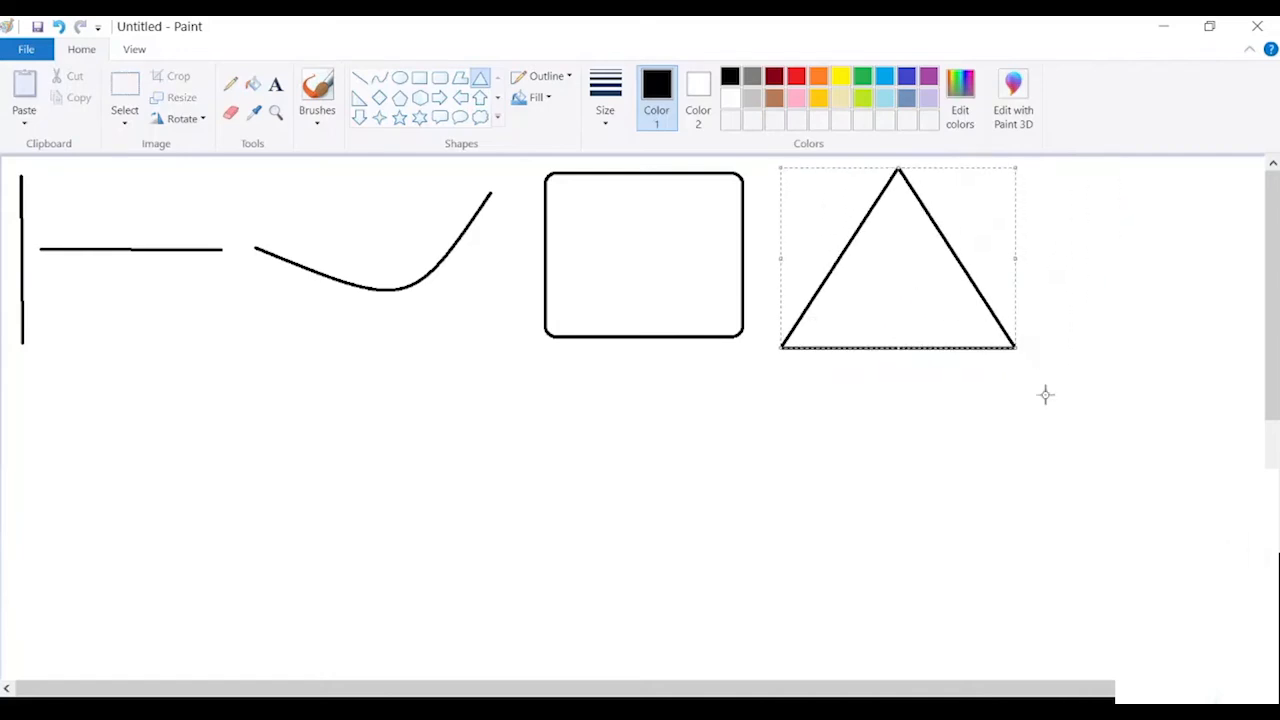
Draw a narrow diamond to the right of the triangle, then make it wider and shorter
left_click(379, 101)
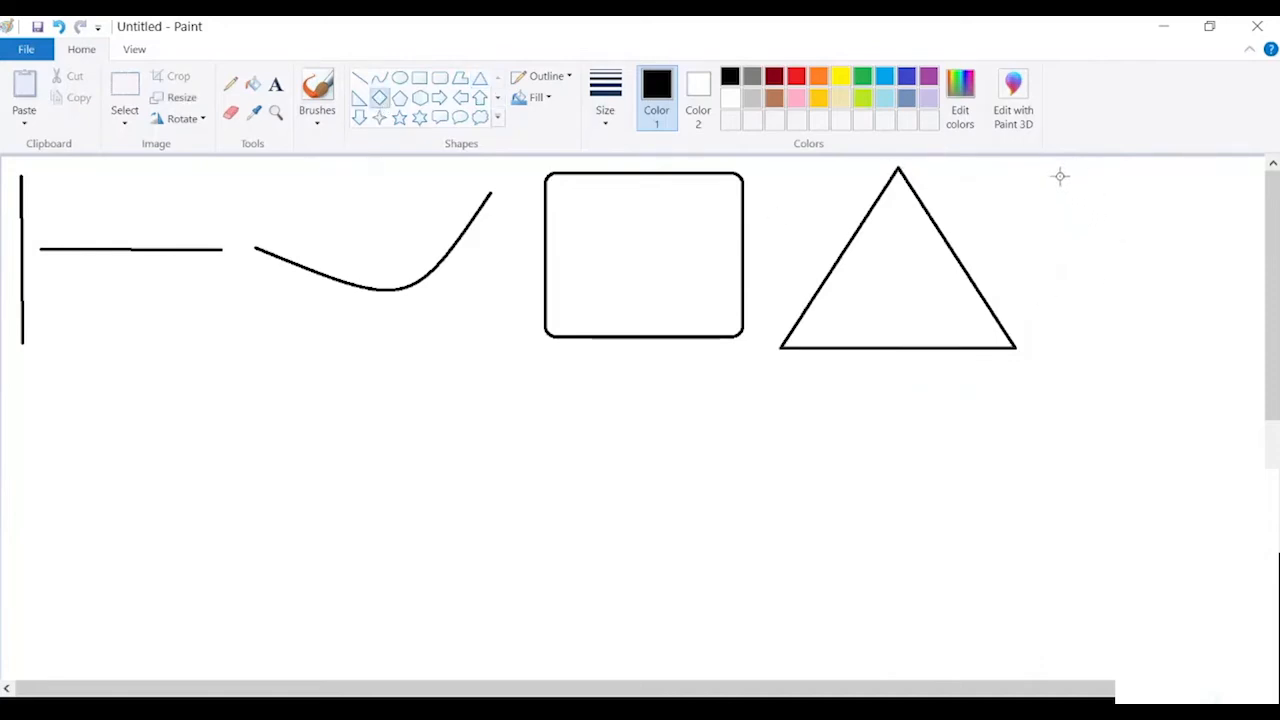
left_click_drag(1060, 176, 1167, 366)
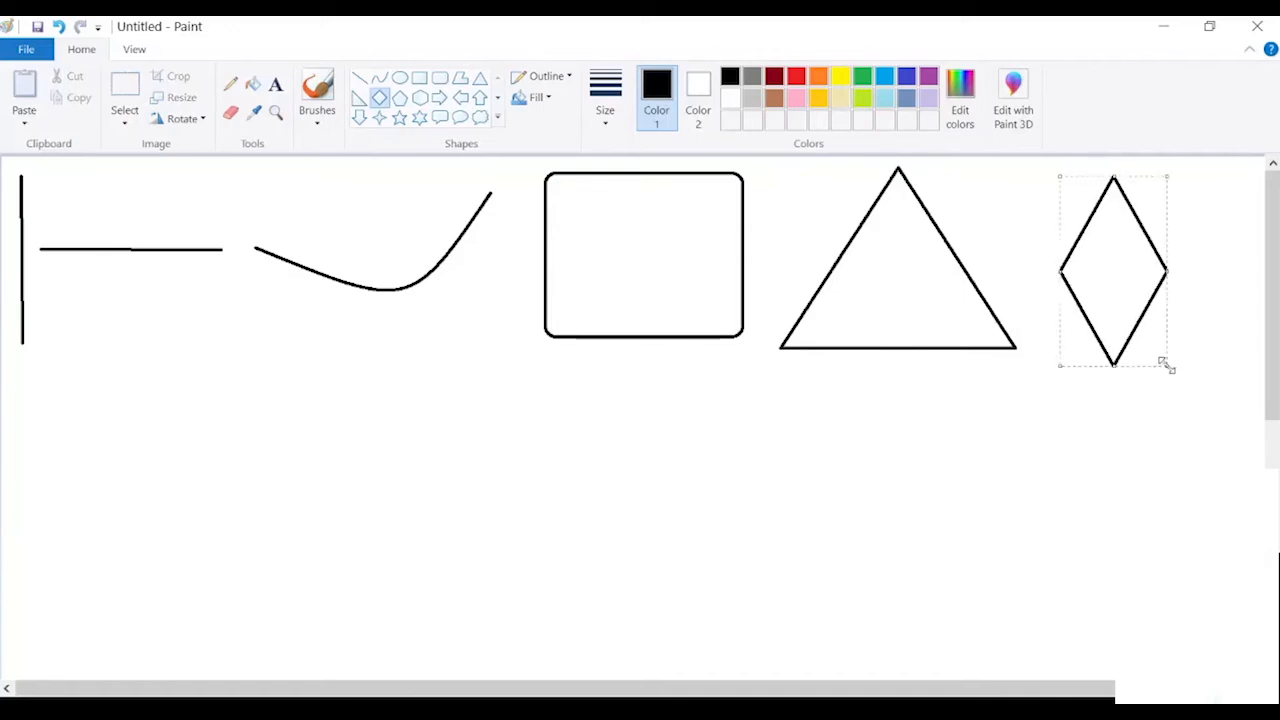
mouse_move(1165, 275)
left_mouse_down()
mouse_move(1134, 277)
mouse_move(1179, 283)
left_mouse_up()
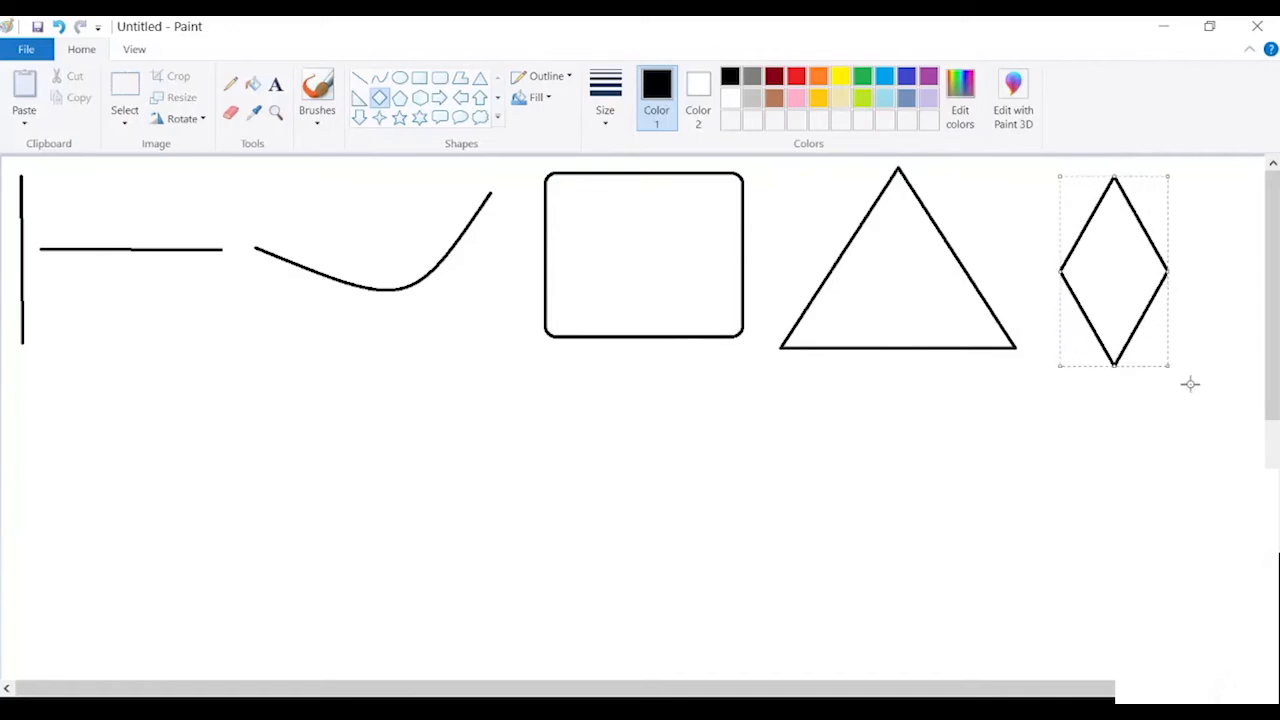
left_click_drag(1178, 367, 1198, 345)
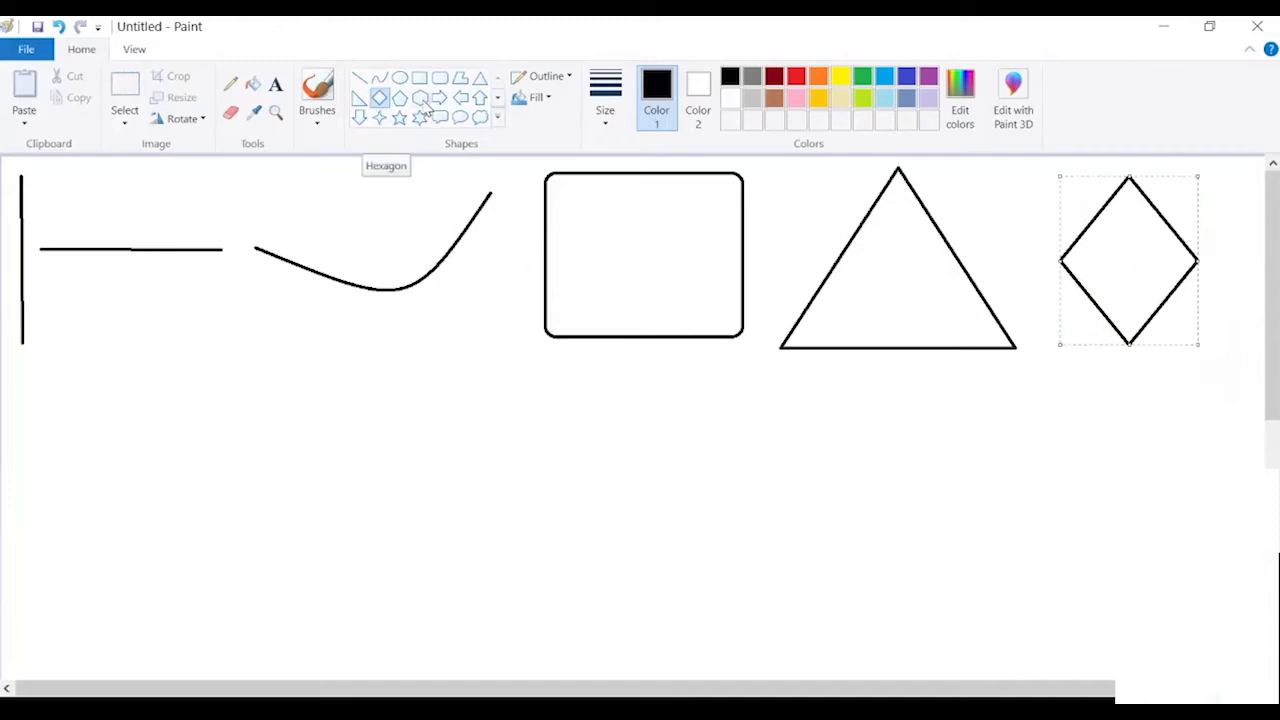
Draw a hexagon below the vertical line, then widen it slightly and lower its top edge
left_click(420, 97)
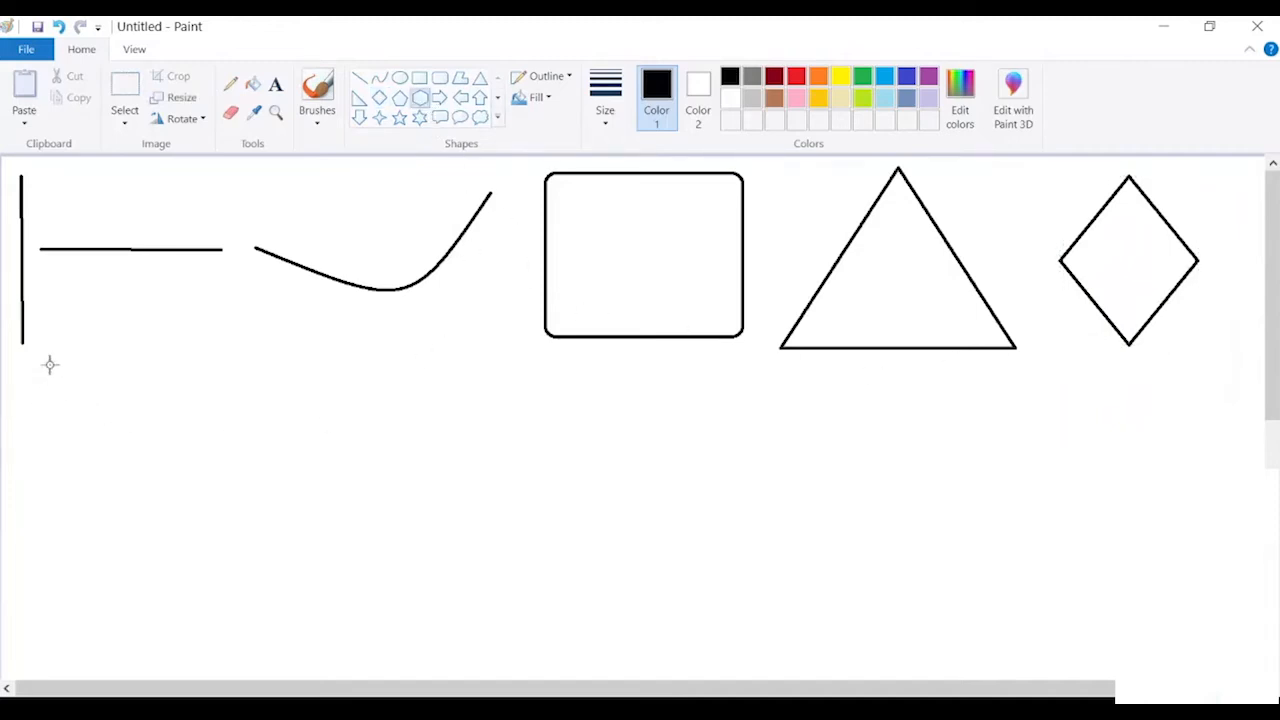
left_click_drag(22, 377, 161, 540)
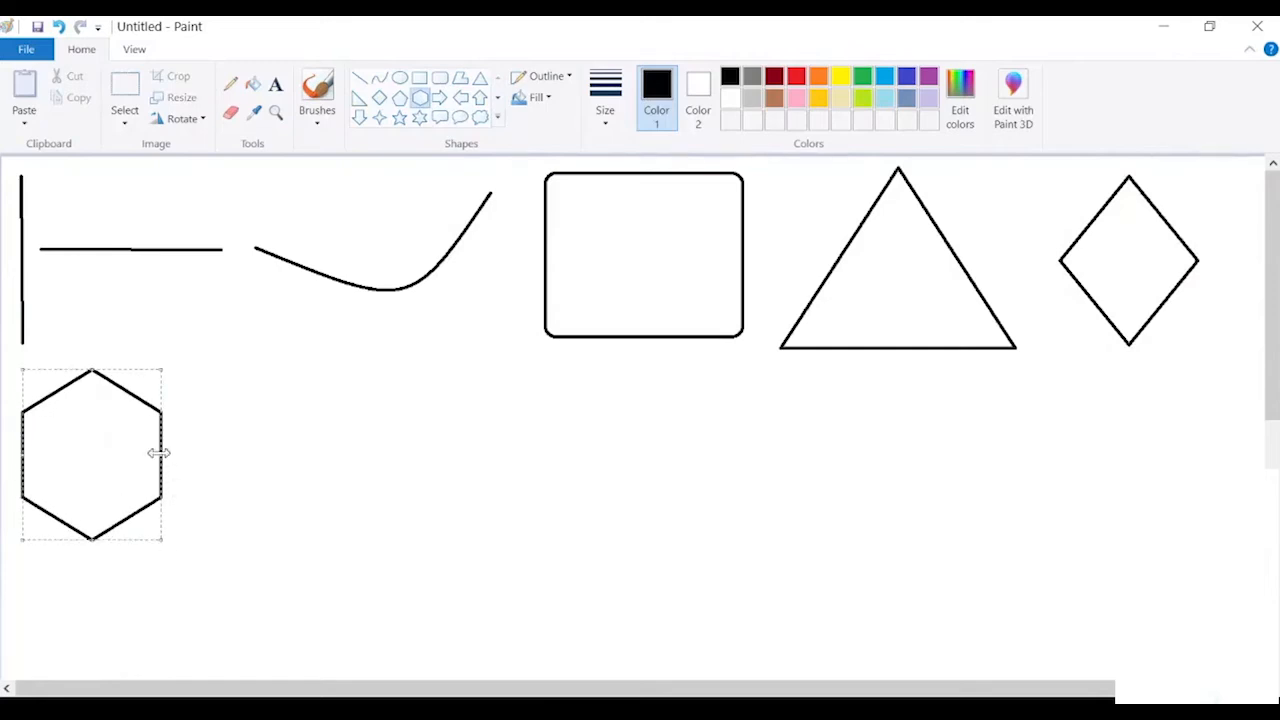
mouse_move(159, 453)
left_mouse_down()
mouse_move(100, 454)
mouse_move(166, 456)
left_mouse_up()
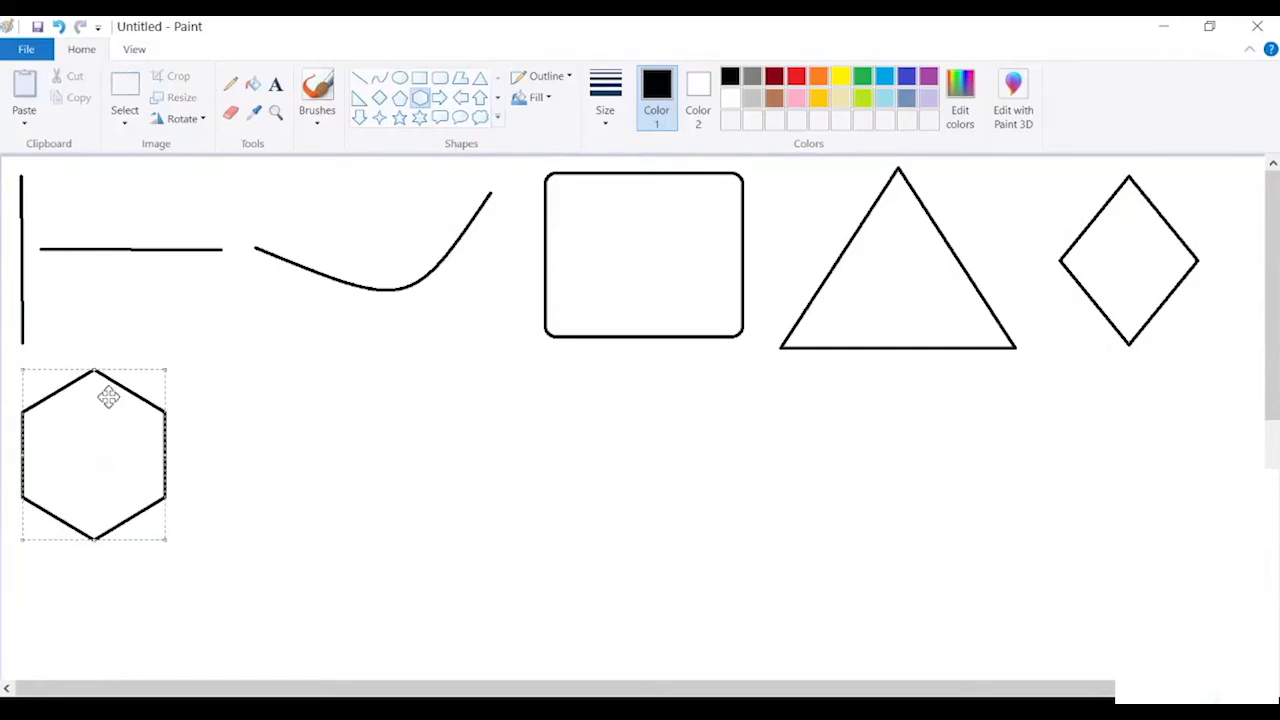
mouse_move(104, 369)
left_mouse_down()
mouse_move(106, 424)
mouse_move(111, 374)
left_mouse_up()
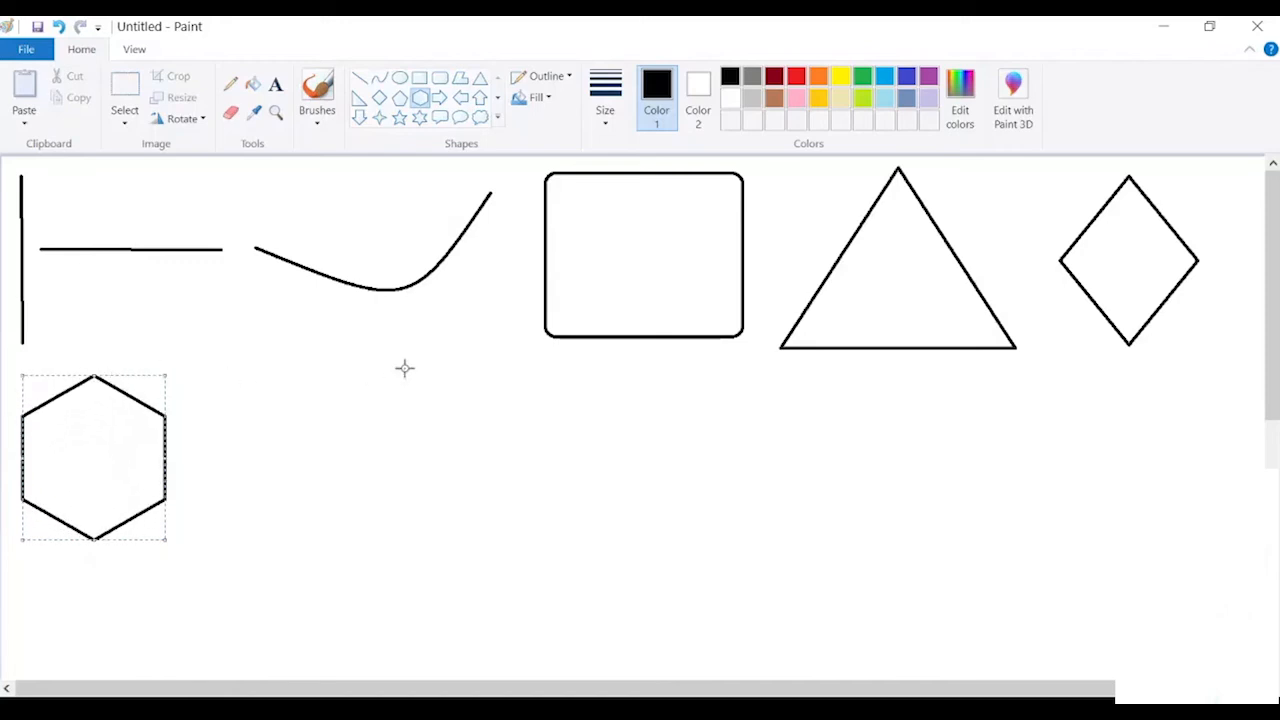
Draw a left arrow beside the hexagon and a down arrow positioned directly below the left arrow
left_click(458, 99)
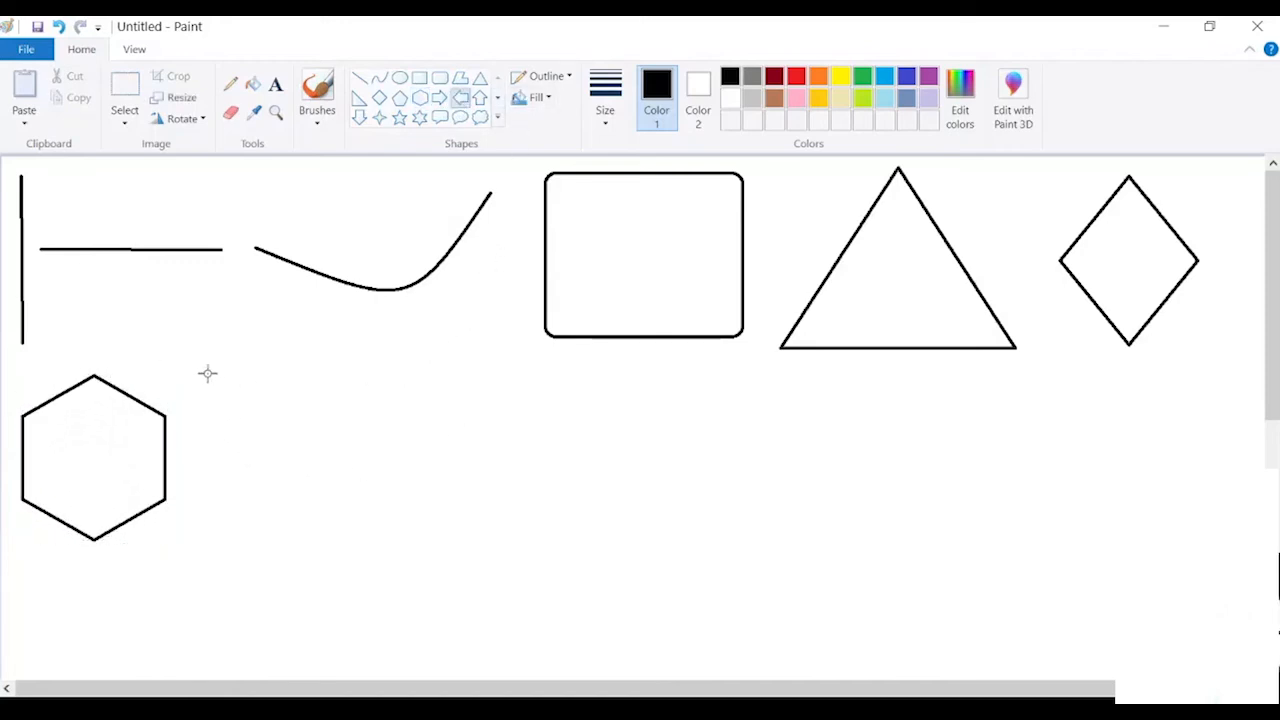
left_click_drag(205, 374, 364, 477)
left_click(359, 117)
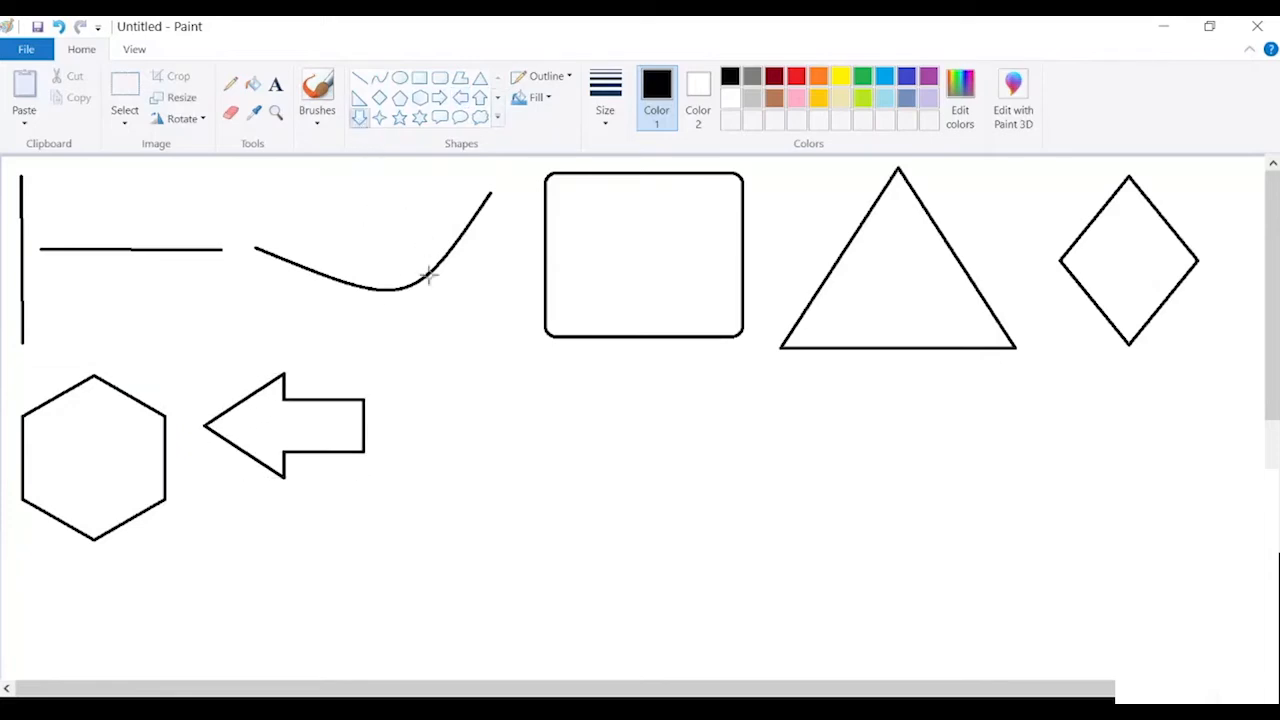
left_click_drag(275, 497, 375, 651)
left_click_drag(337, 594, 287, 590)
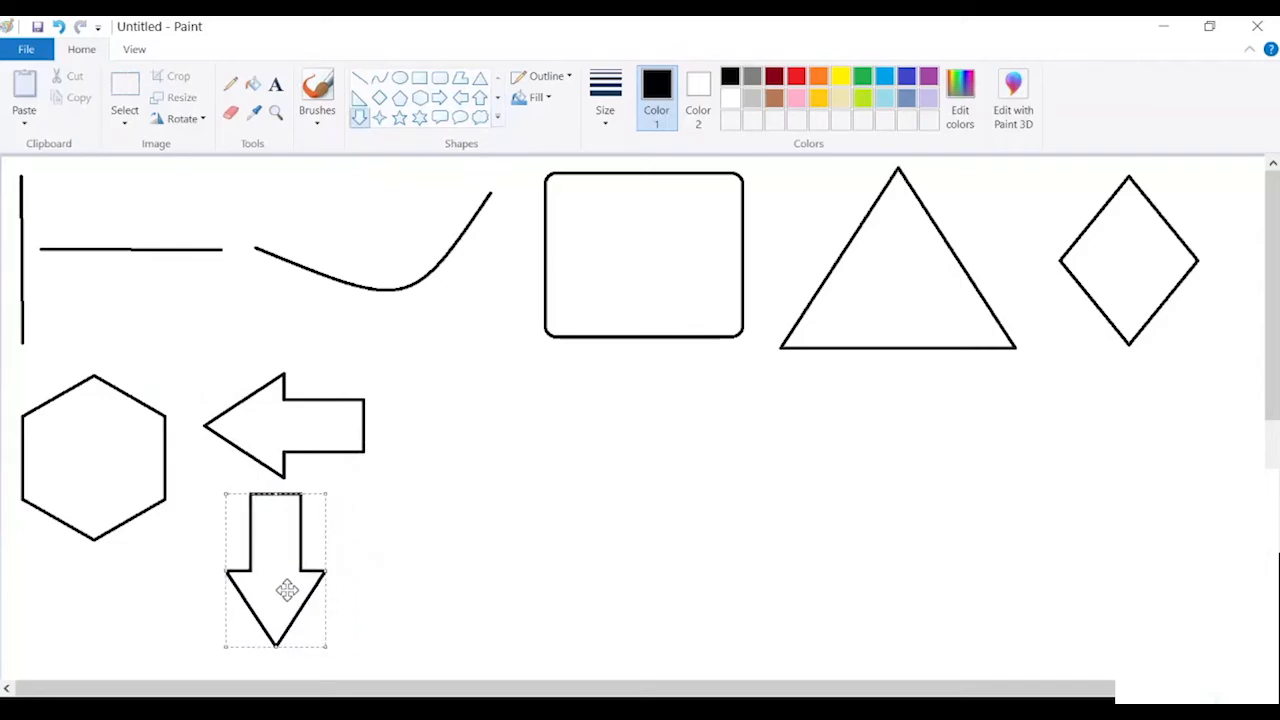
Draw four five-point stars of different sizes beside the arrows and shift the largest one up and to the left
left_click(401, 119)
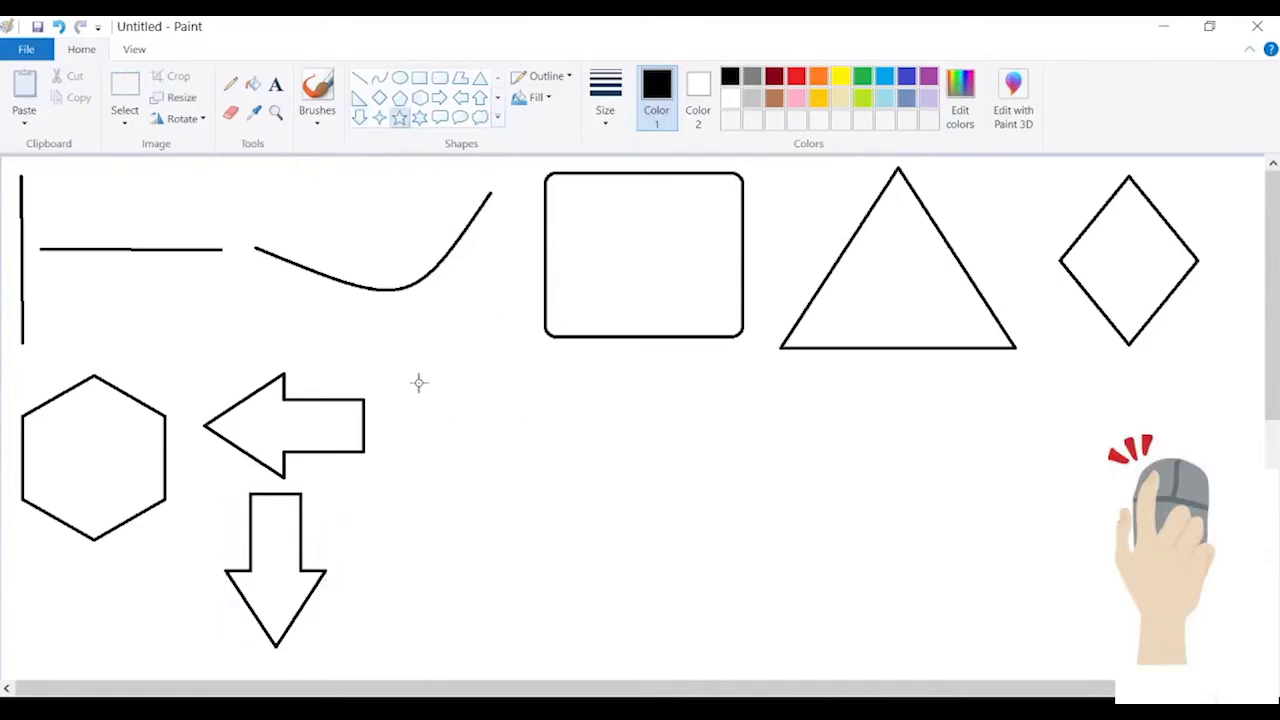
left_click_drag(398, 371, 545, 519)
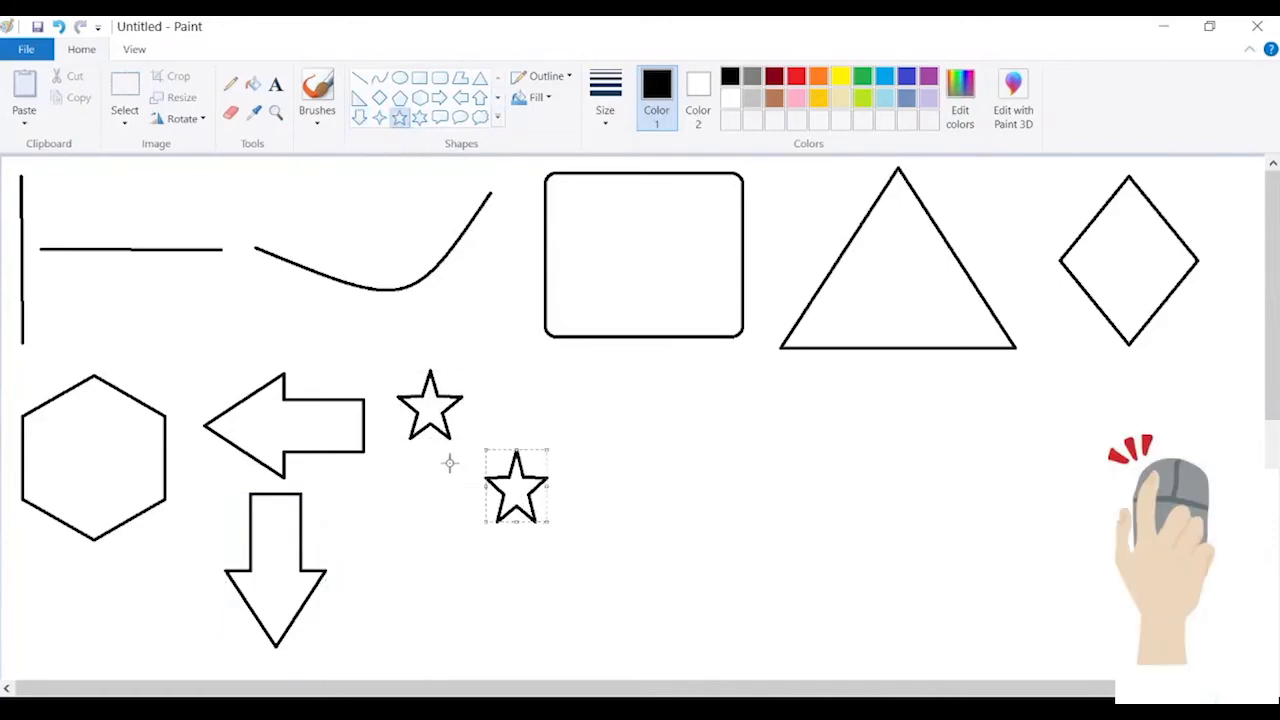
left_click_drag(446, 461, 531, 644)
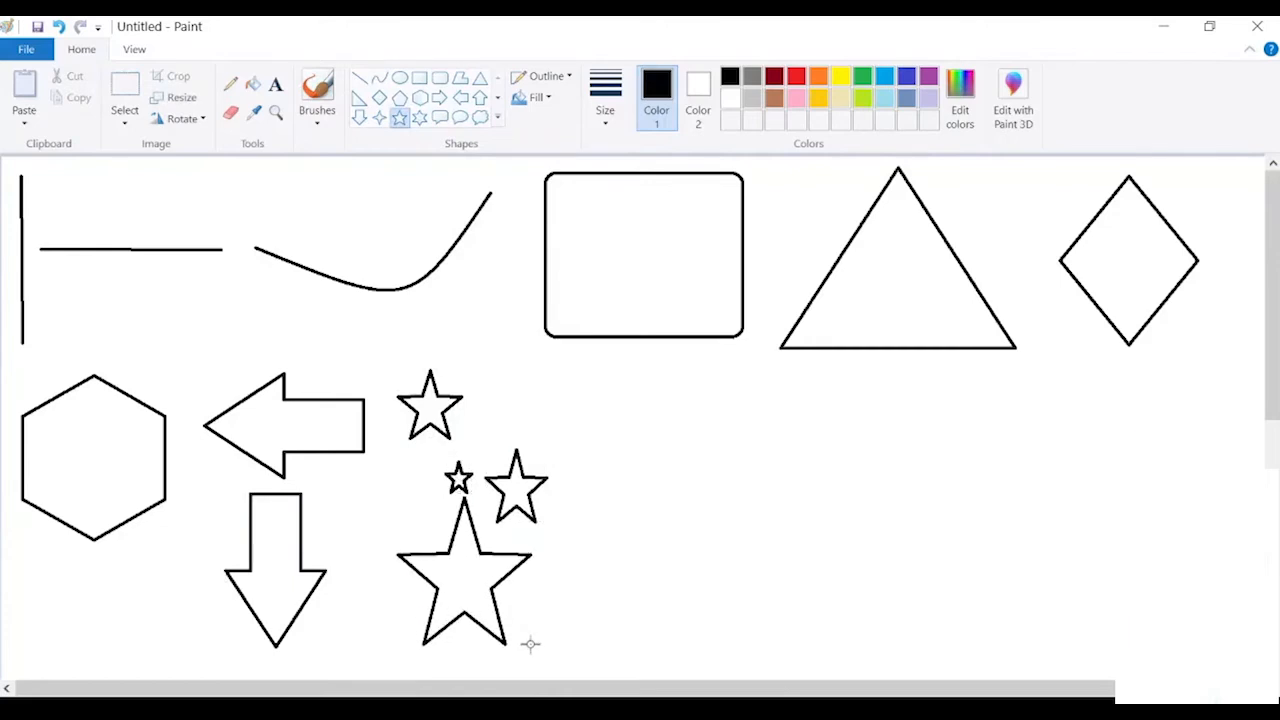
mouse_move(428, 598)
left_mouse_down()
mouse_move(417, 594)
mouse_move(439, 580)
left_mouse_up()
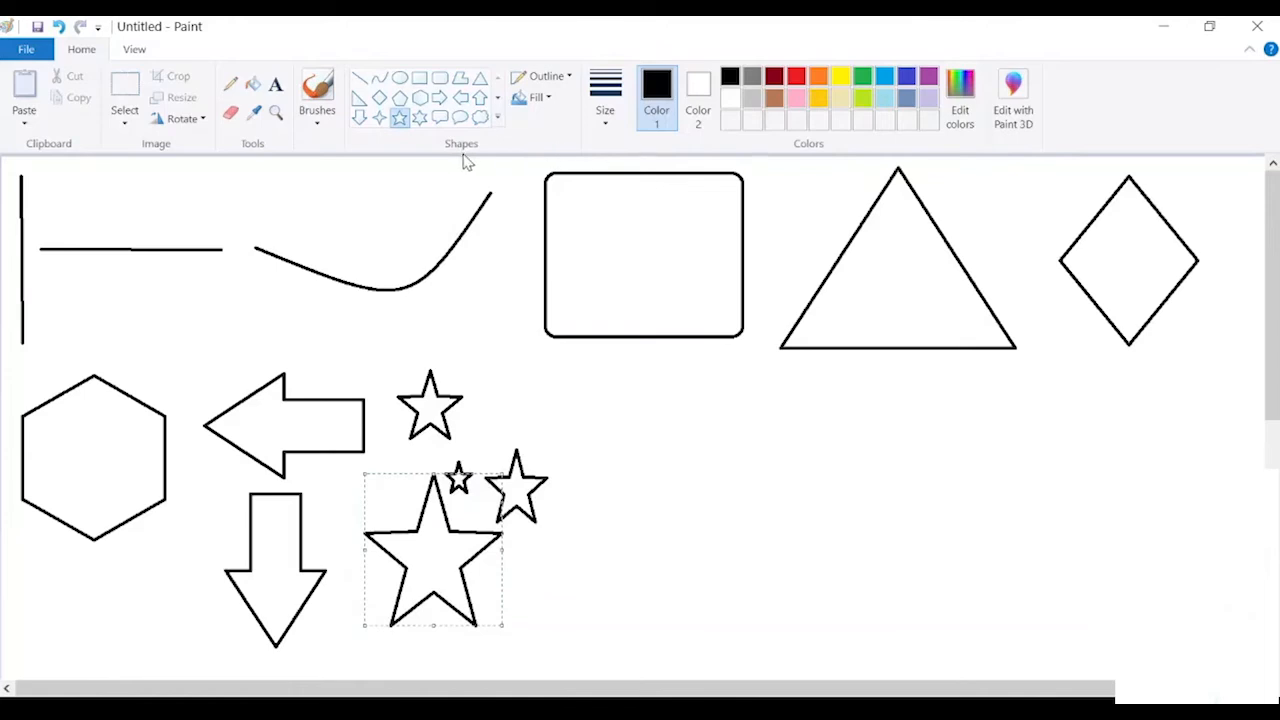
Draw a rounded rectangular callout below the rounded rectangle, enlarge it, and move it slightly down and to the right
left_click(441, 118)
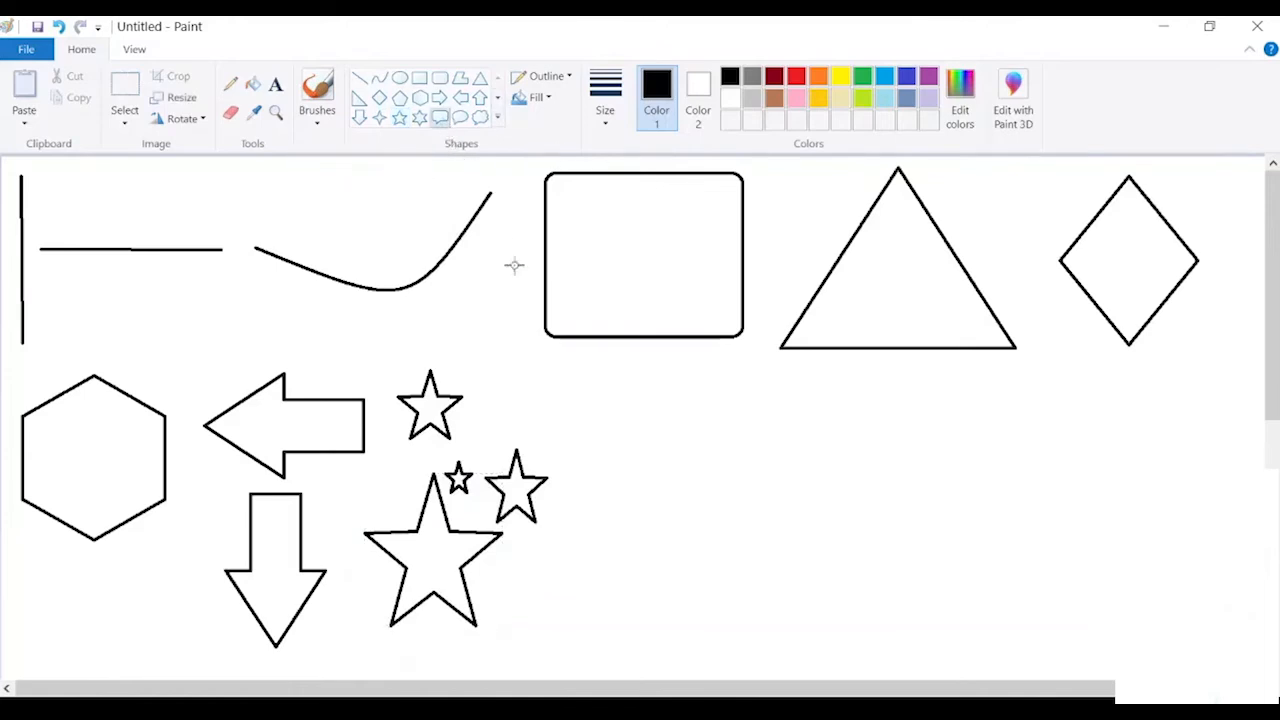
left_click_drag(573, 381, 726, 504)
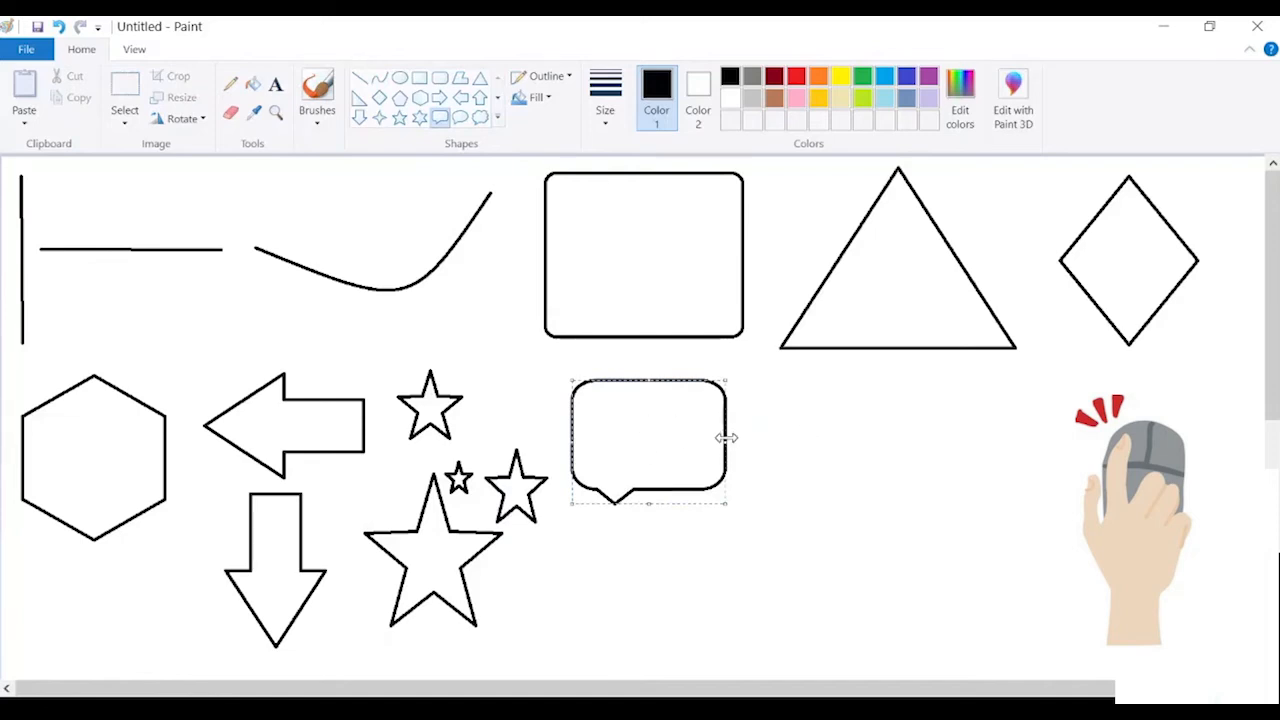
mouse_move(727, 437)
left_mouse_down()
mouse_move(657, 443)
mouse_move(760, 449)
mouse_move(686, 449)
mouse_move(738, 451)
left_mouse_up()
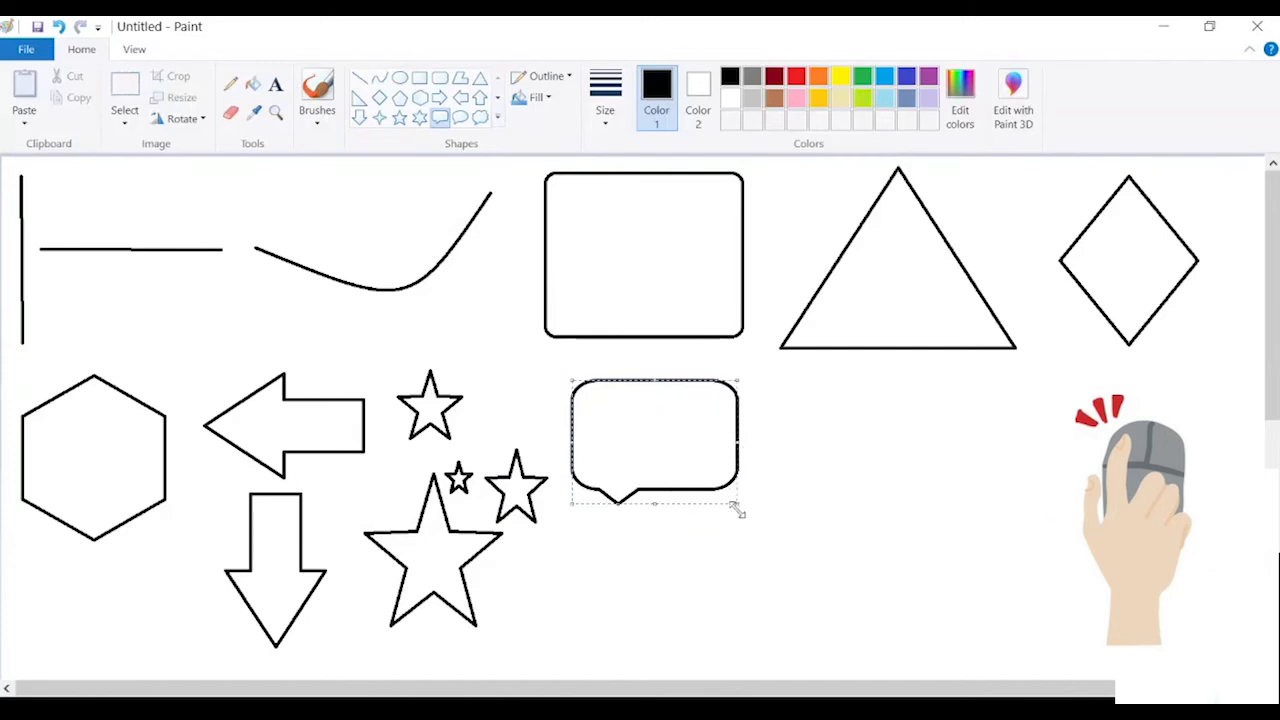
left_click_drag(736, 503, 762, 519)
left_click_drag(655, 440, 664, 481)
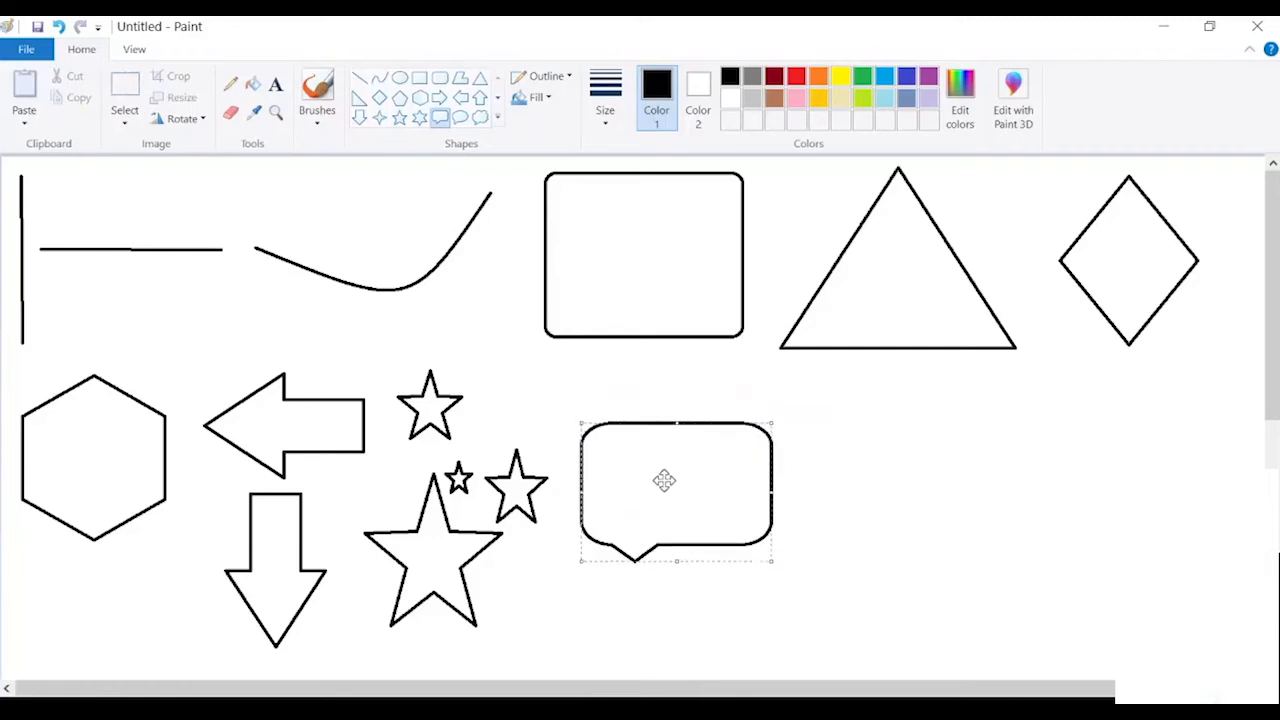
Draw a cloud callout beside the rounded rectangular callout, shift it down and to the left, and enlarge it
left_click(482, 120)
left_click_drag(812, 406, 958, 542)
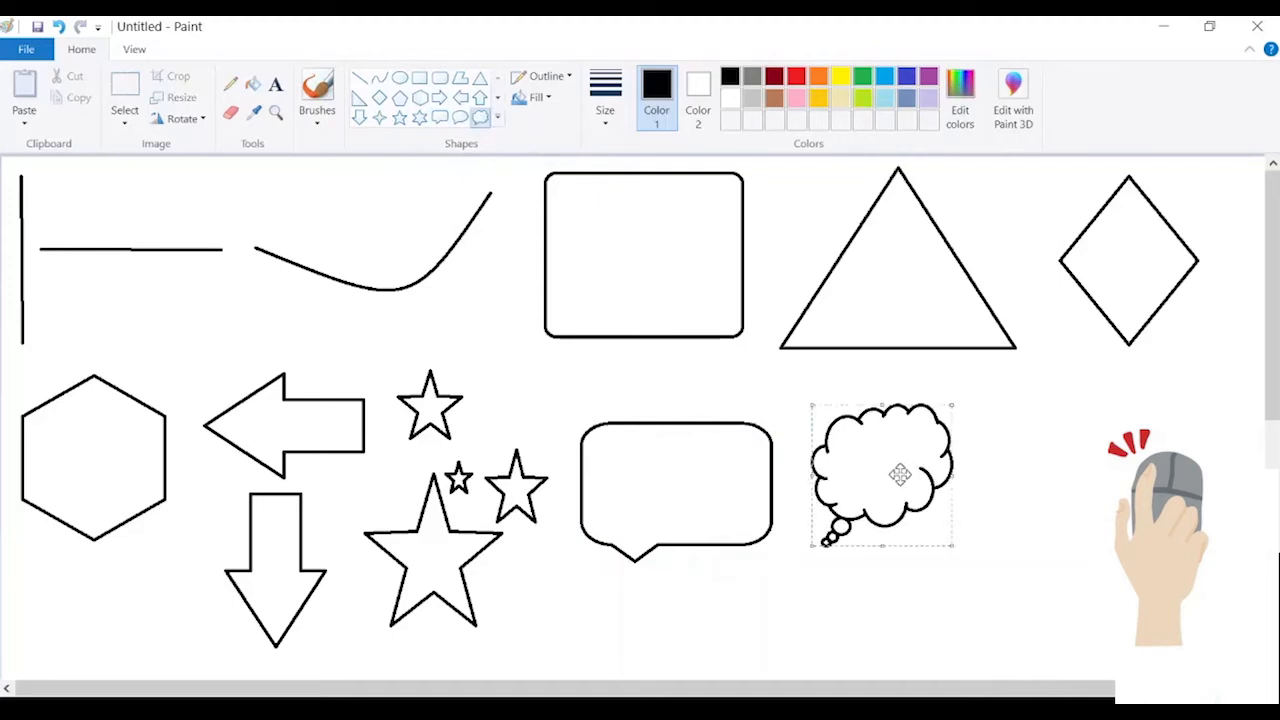
left_click_drag(895, 457, 878, 469)
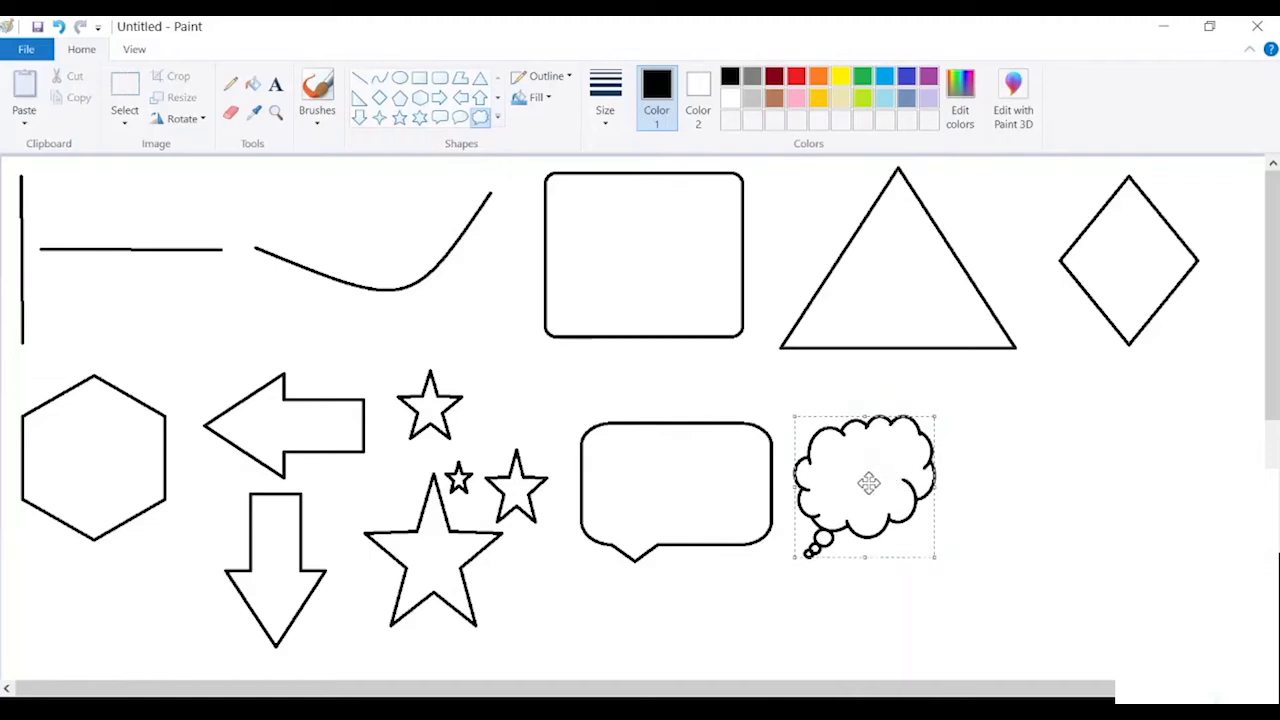
left_click_drag(938, 566, 994, 611)
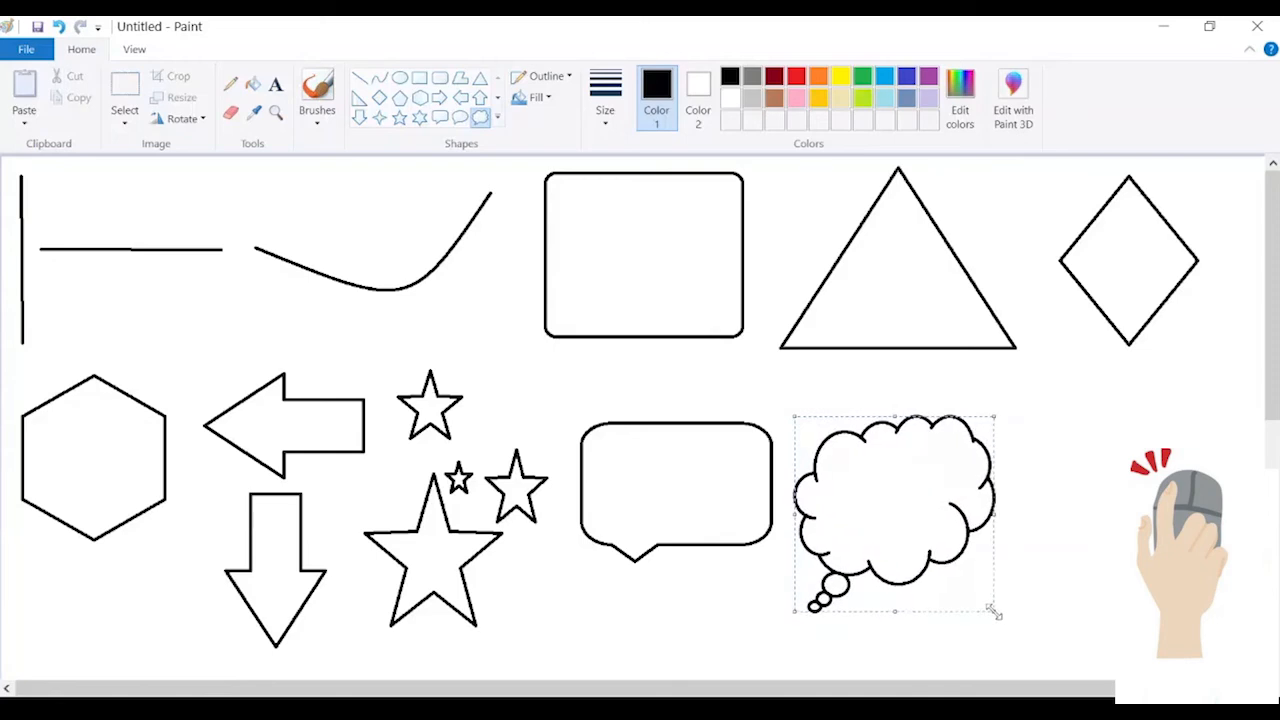
Draw a large lightning bolt beside the cloud callout, below the diamond
left_click(498, 118)
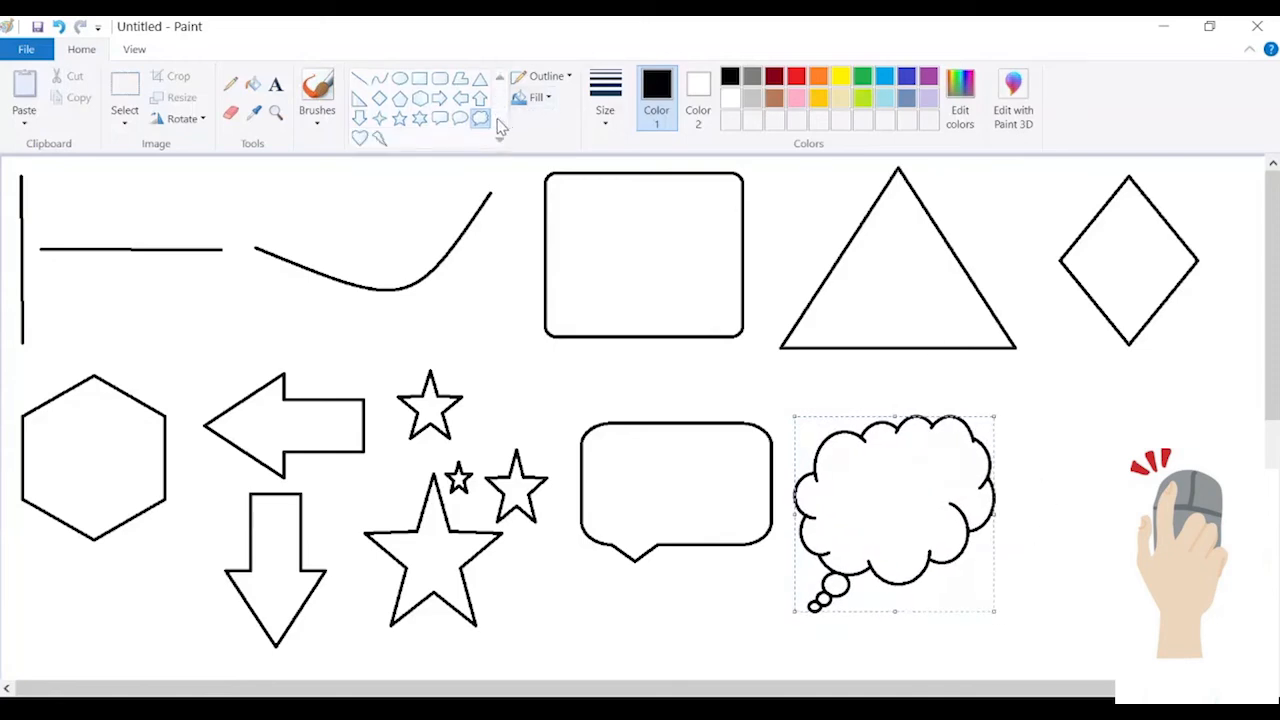
left_click(381, 141)
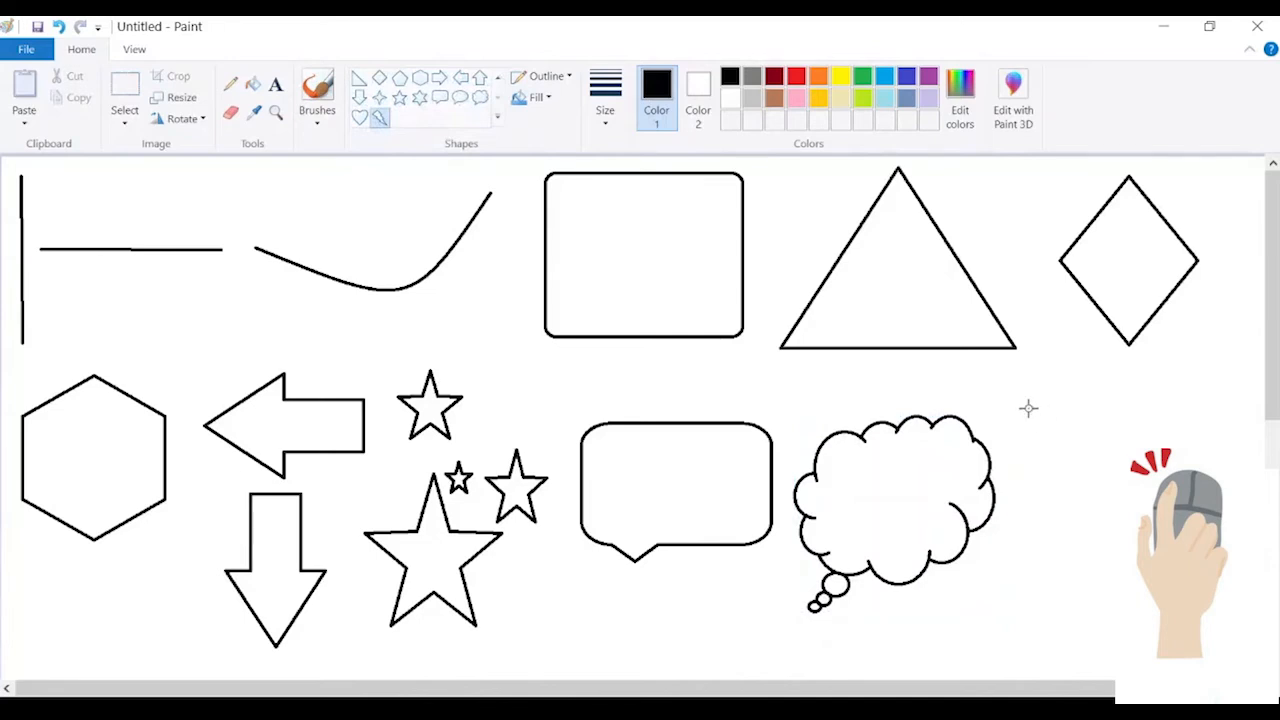
left_click_drag(1035, 404, 1188, 600)
left_click(1208, 400)
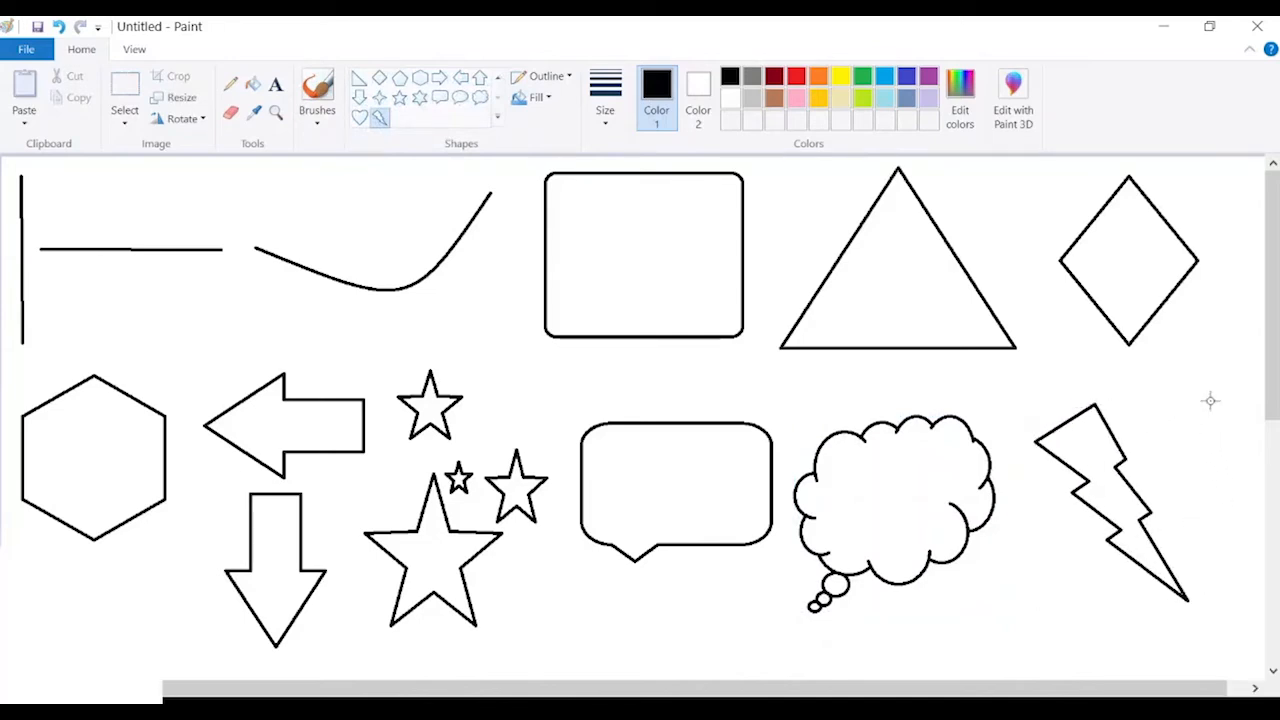
Draw a small lightning bolt beside the large one, enlarge it slightly, and shift it up and to the left
mouse_move(1210, 400)
left_mouse_down()
mouse_move(1255, 485)
mouse_move(1206, 455)
mouse_move(1175, 465)
mouse_move(1055, 555)
mouse_move(1174, 475)
left_mouse_up()
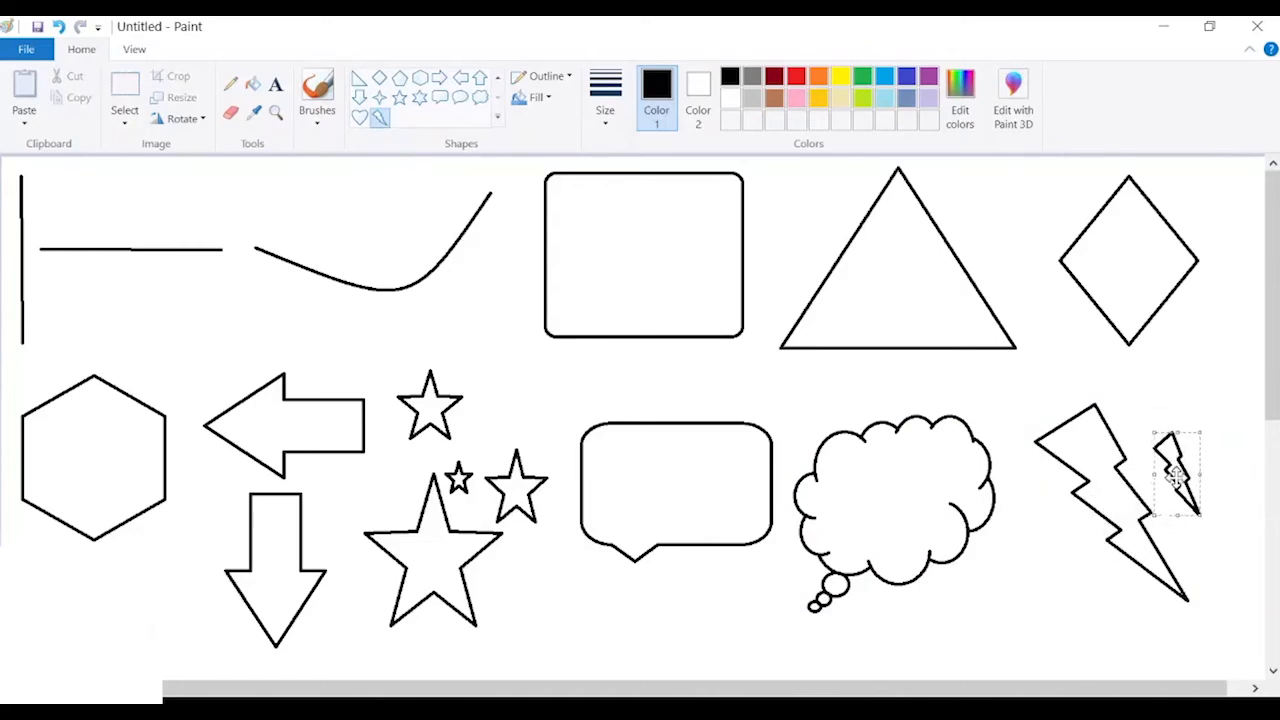
left_click_drag(1203, 522, 1219, 548)
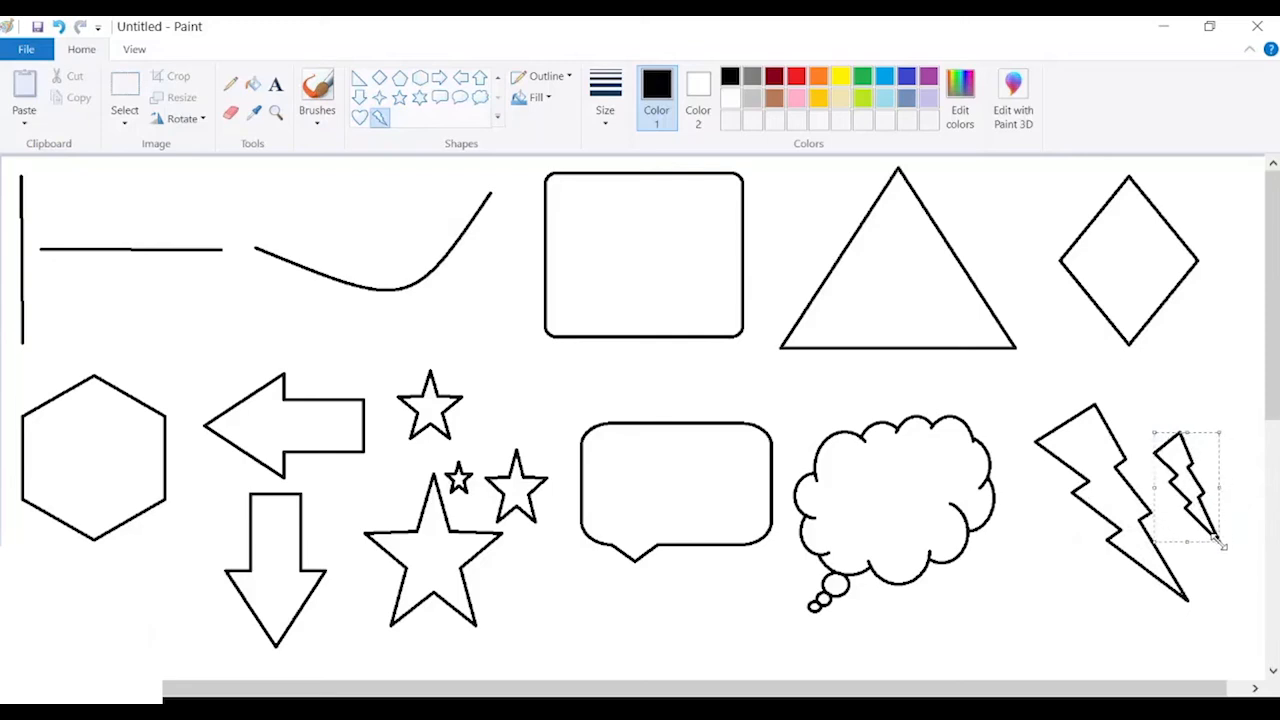
left_click_drag(1197, 495, 1187, 470)
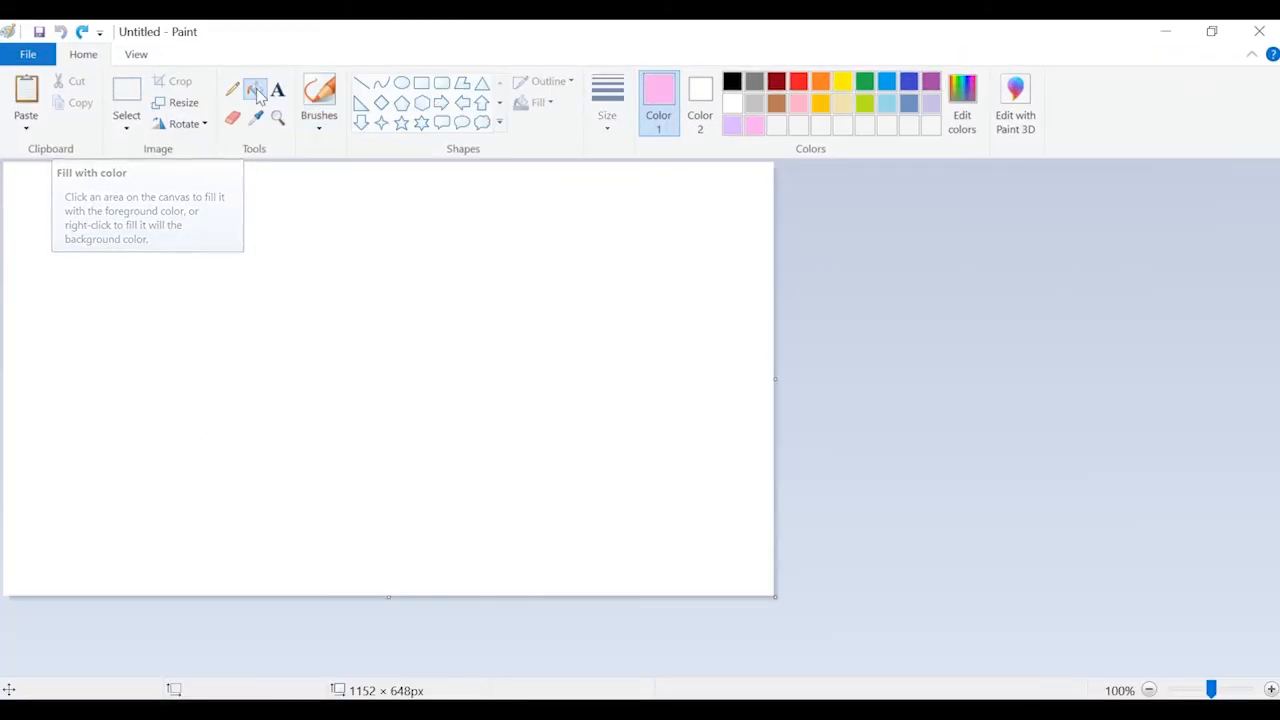
Fill the blank canvas with black using Fill with color, and refill it with turquoise blue
left_click(258, 93)
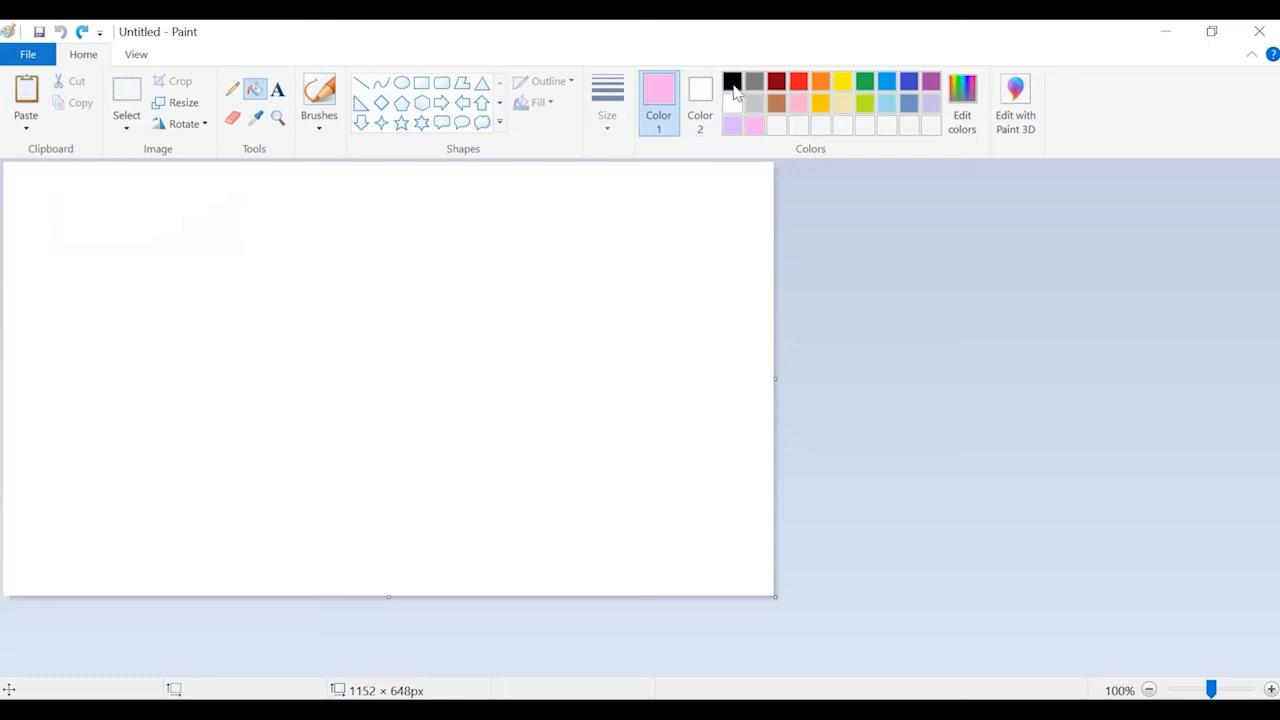
left_click(733, 89)
left_click(353, 292)
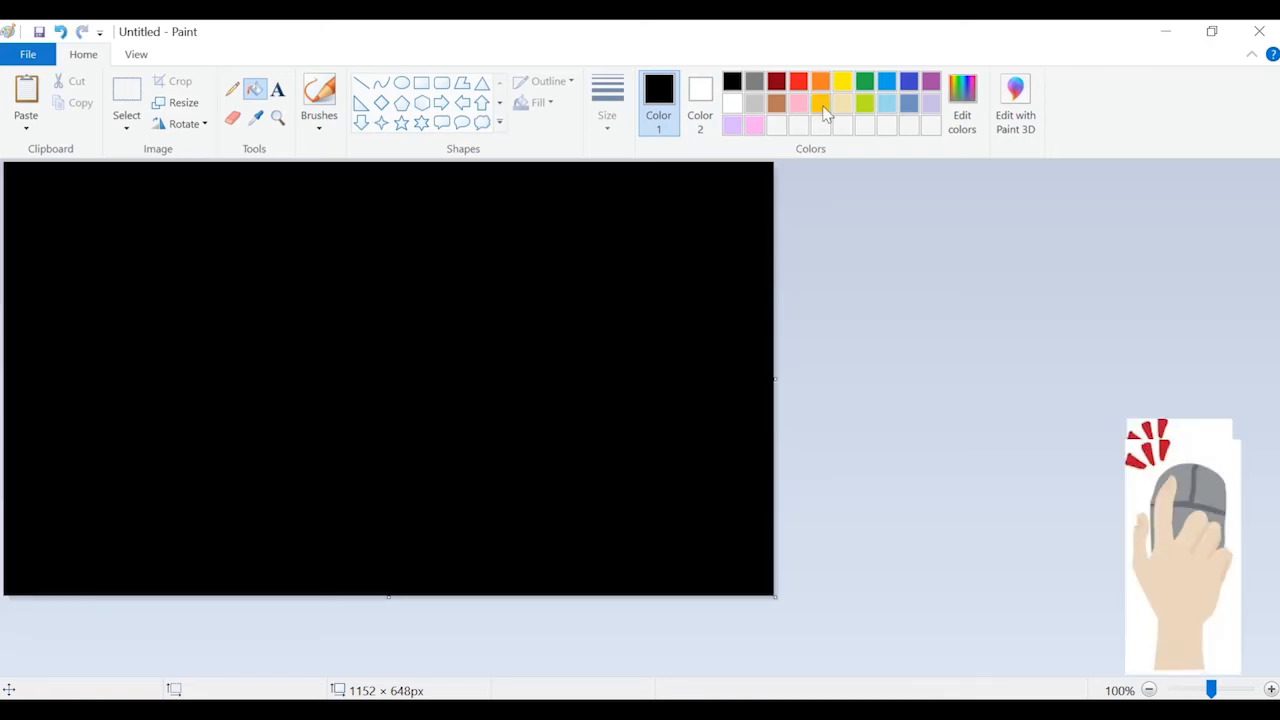
left_click(799, 82)
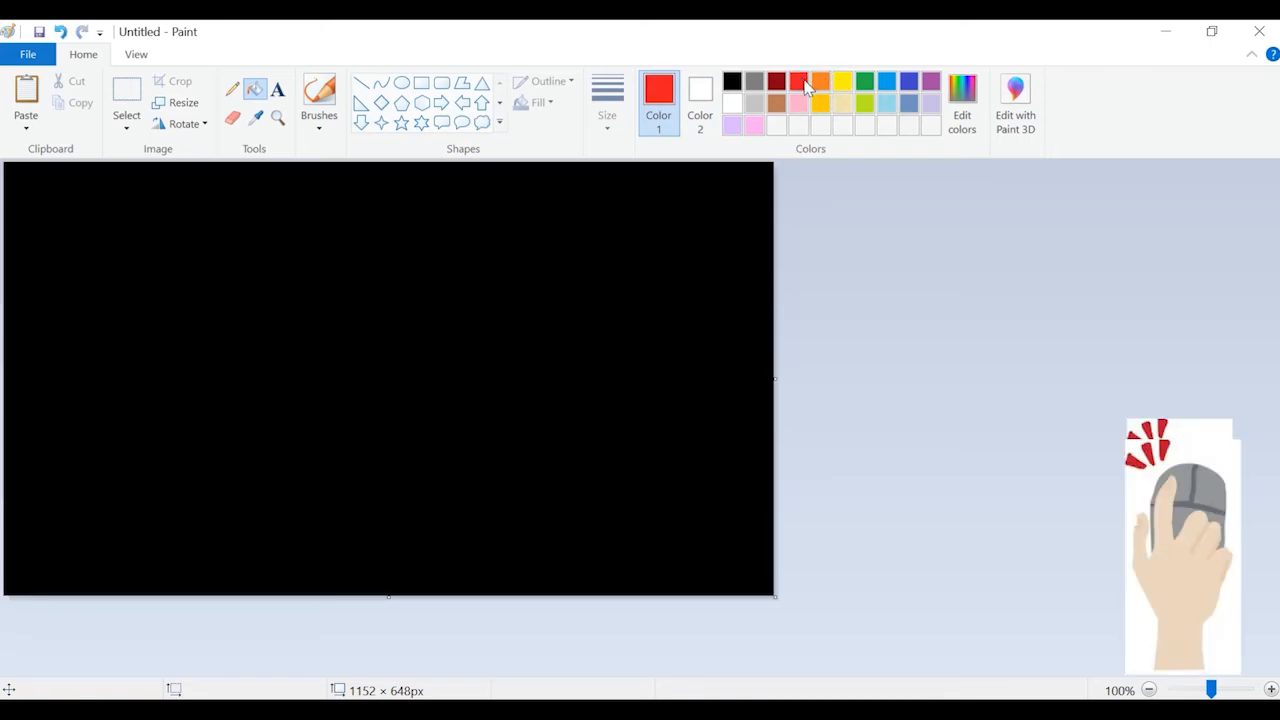
left_click(893, 86)
left_click(590, 257)
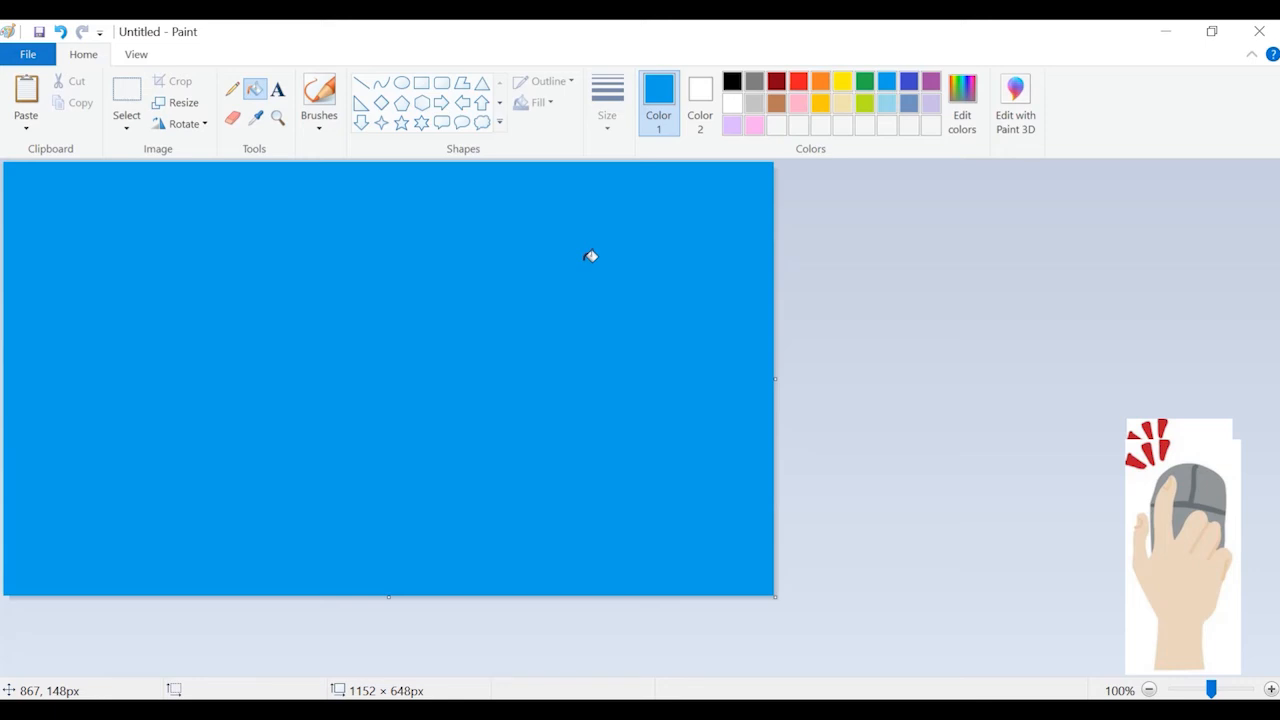
Draw a green S-shaped curve with the Natural pencil brush and refill the blue background with light pink
left_click(338, 128)
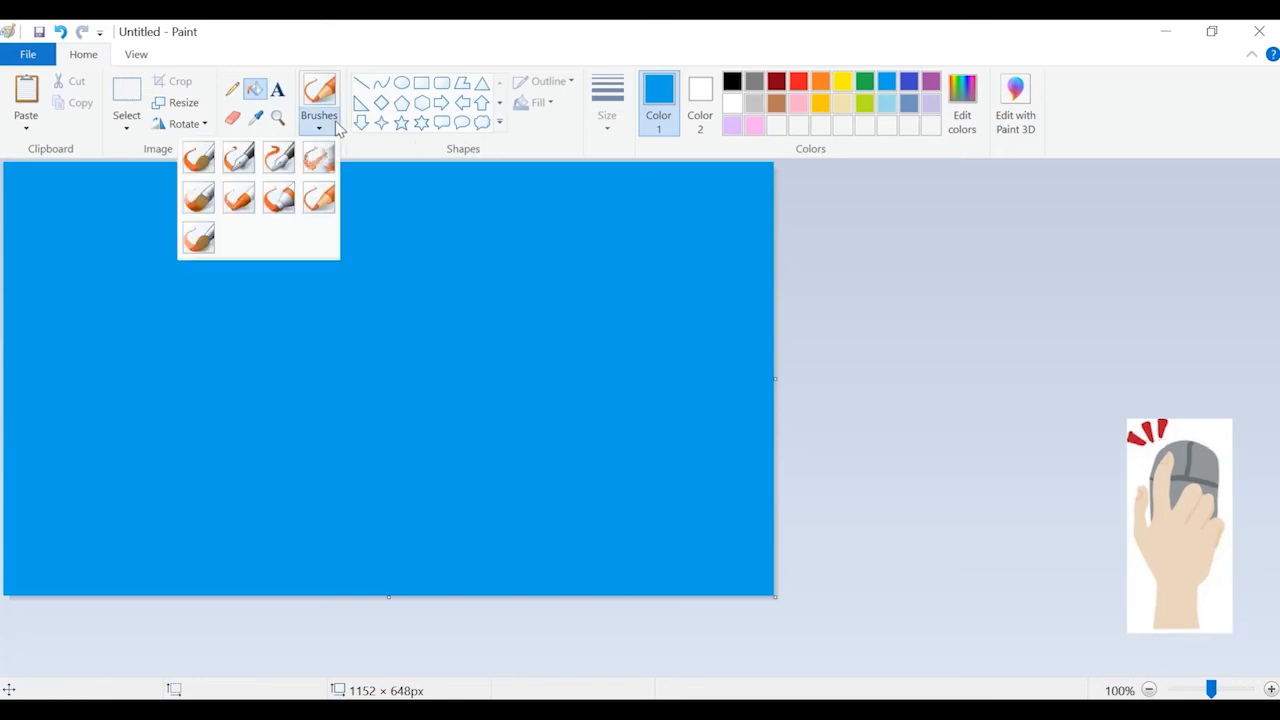
left_click(322, 198)
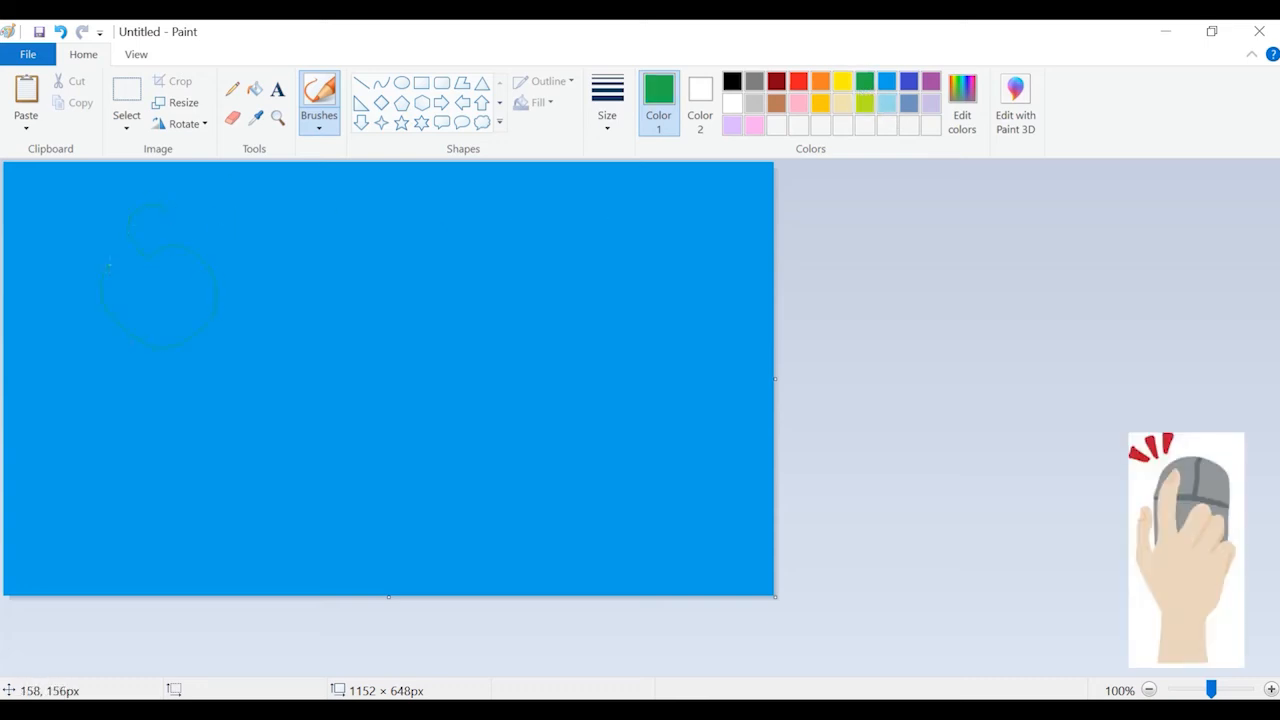
left_click(797, 106)
left_click(255, 89)
left_click(338, 217)
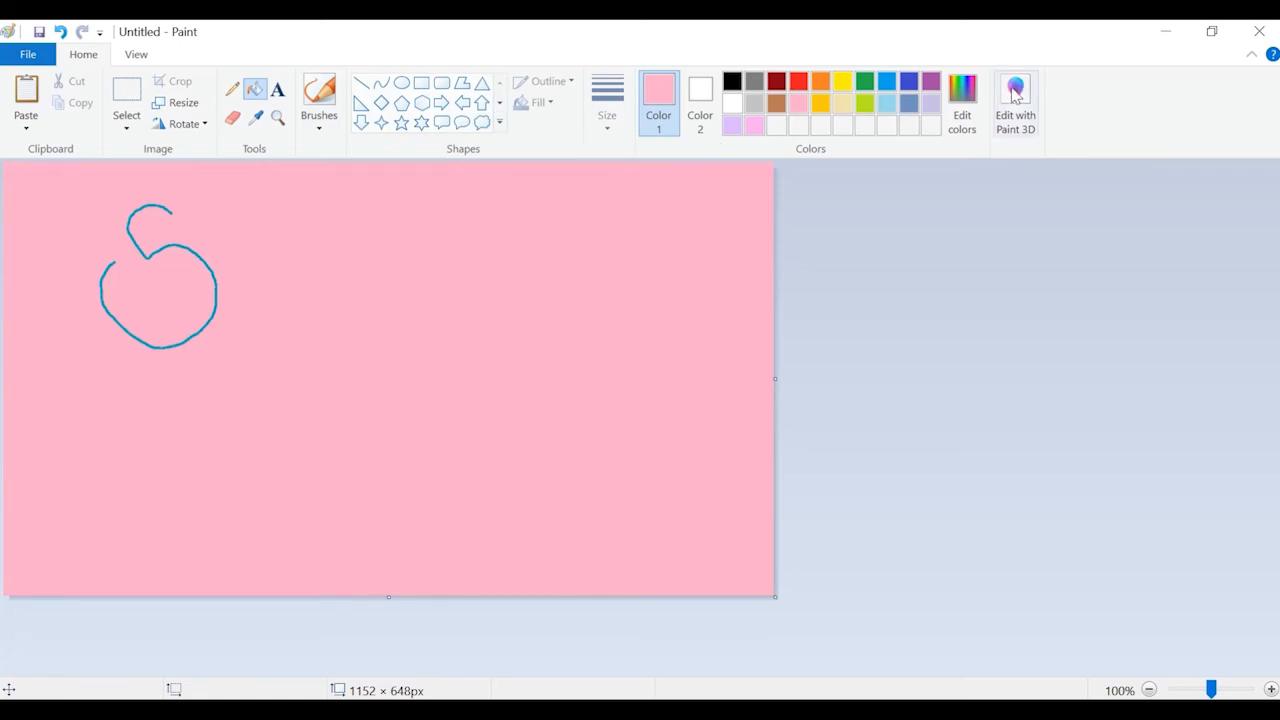
Define a light magenta custom color from the purple basic color, raising its luminosity to 186
left_click(963, 100)
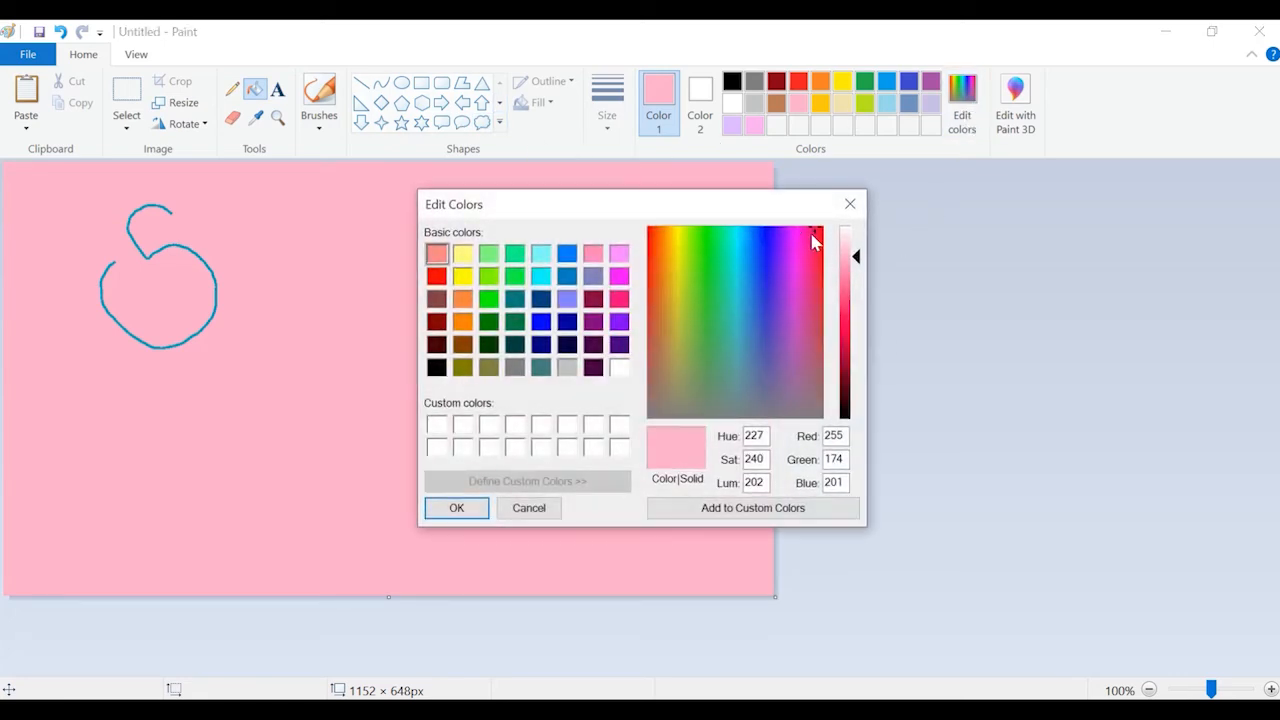
left_click_drag(812, 240, 797, 275)
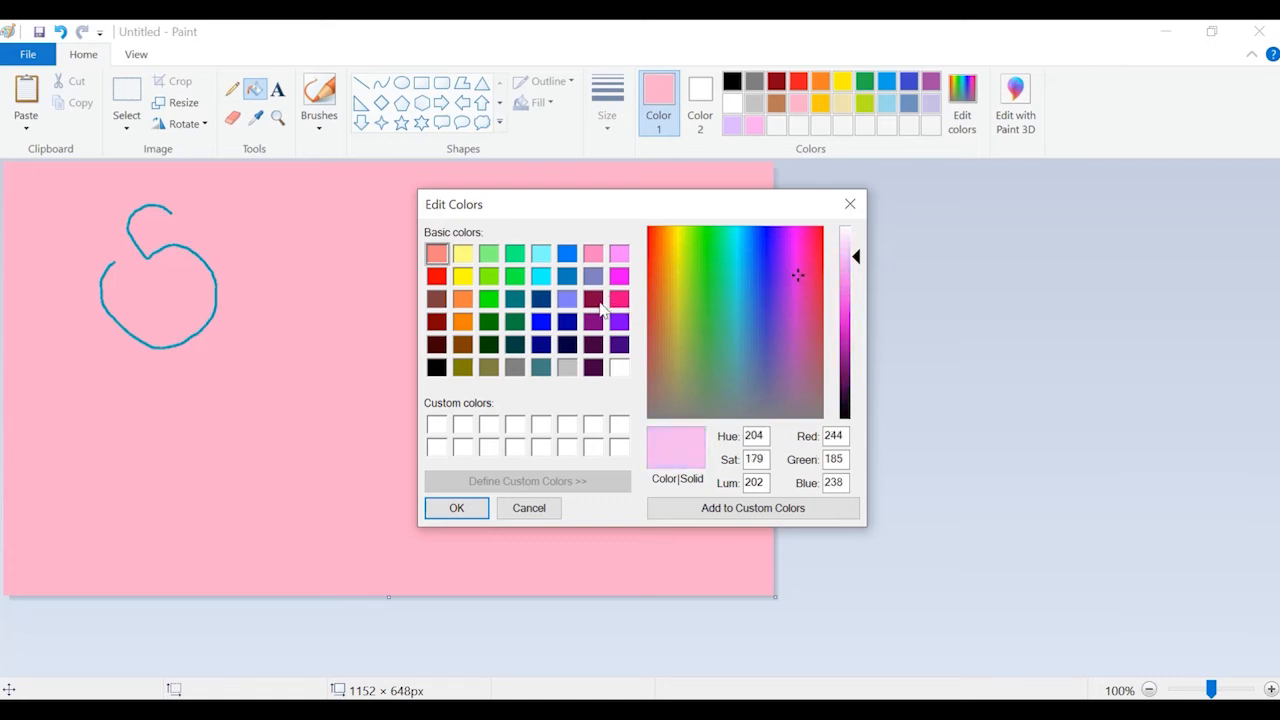
left_click(593, 321)
left_click_drag(853, 385, 855, 275)
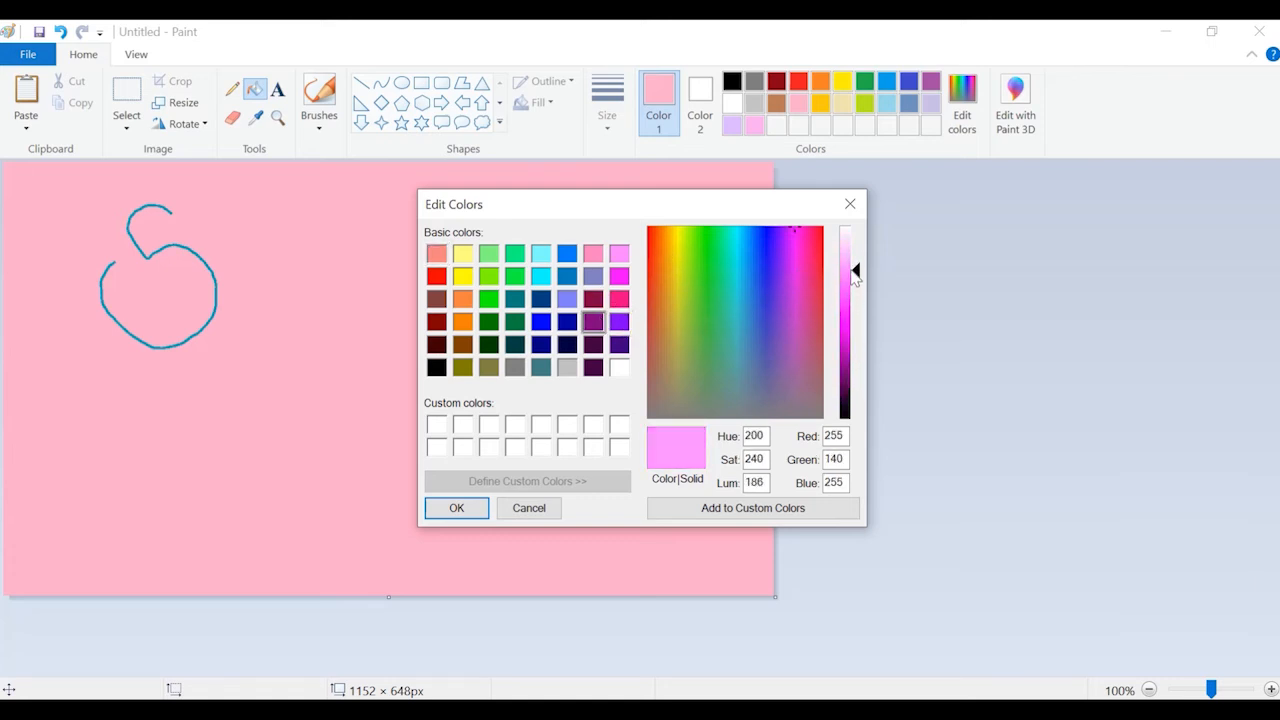
left_click(474, 509)
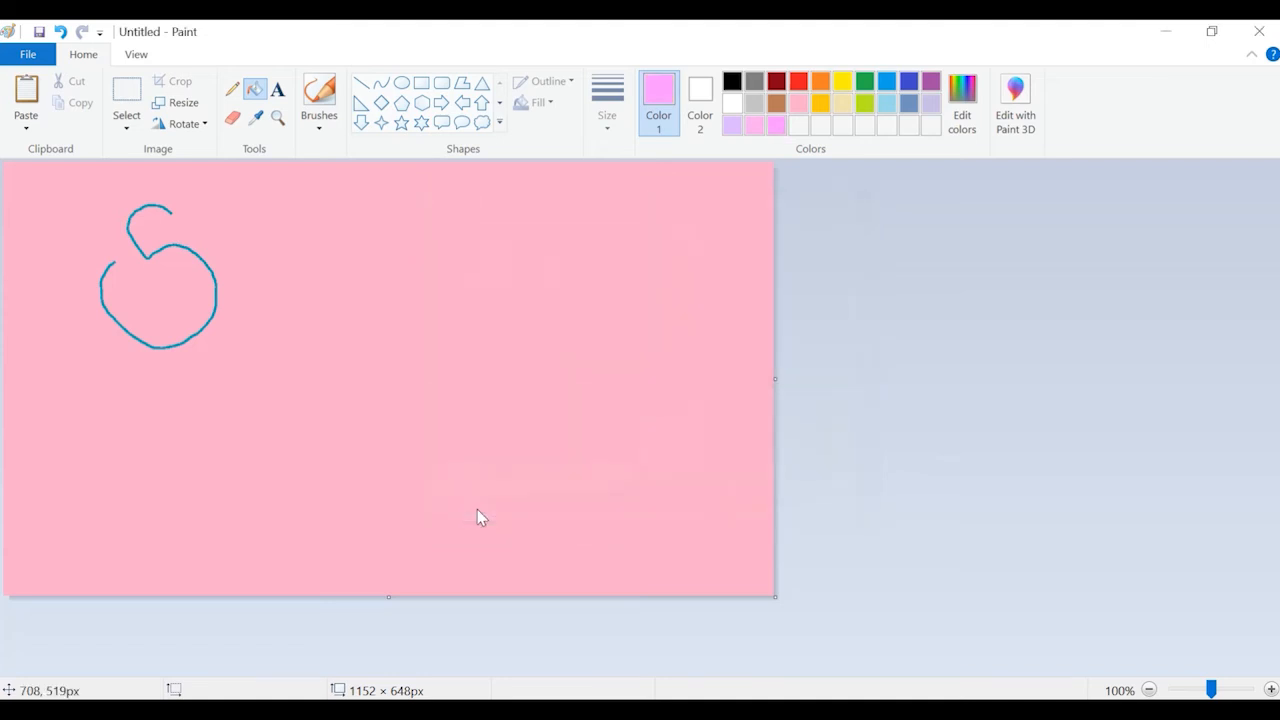
Draw a thick S-shaped curve in light magenta with the Marker brush and fill the pink background with light gray
left_click(328, 128)
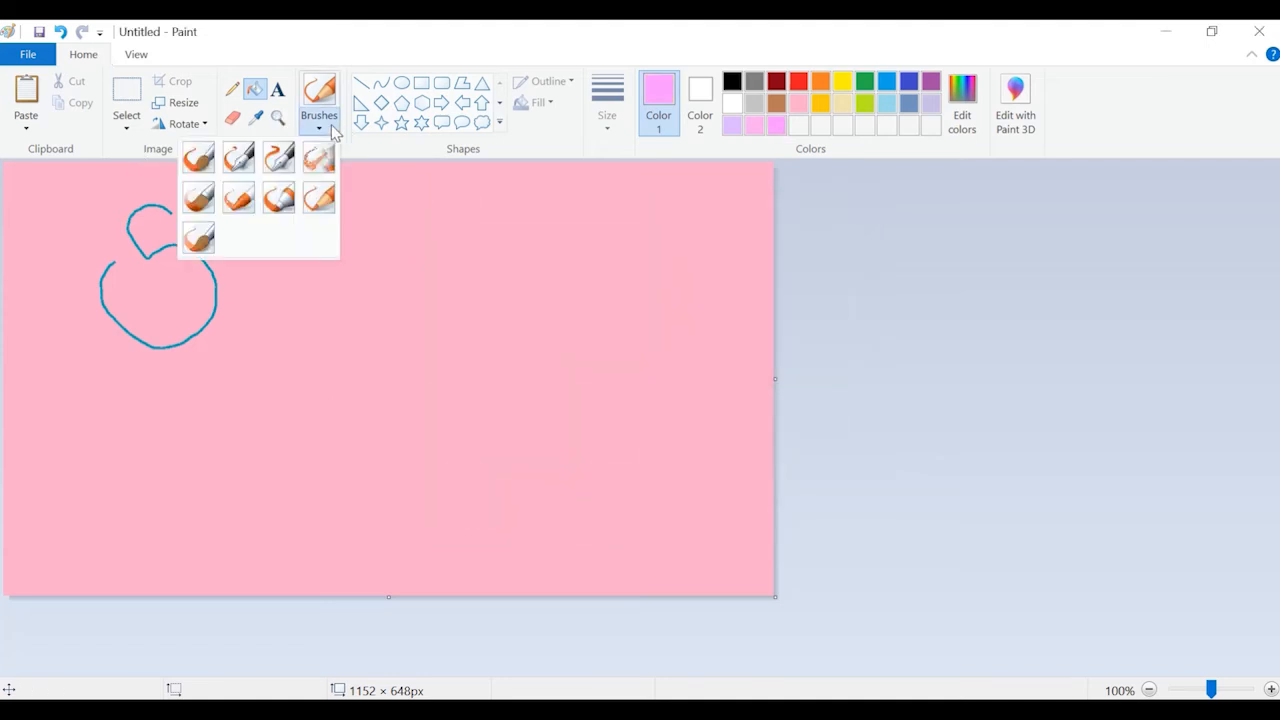
left_click(280, 203)
left_click_drag(368, 234, 318, 208)
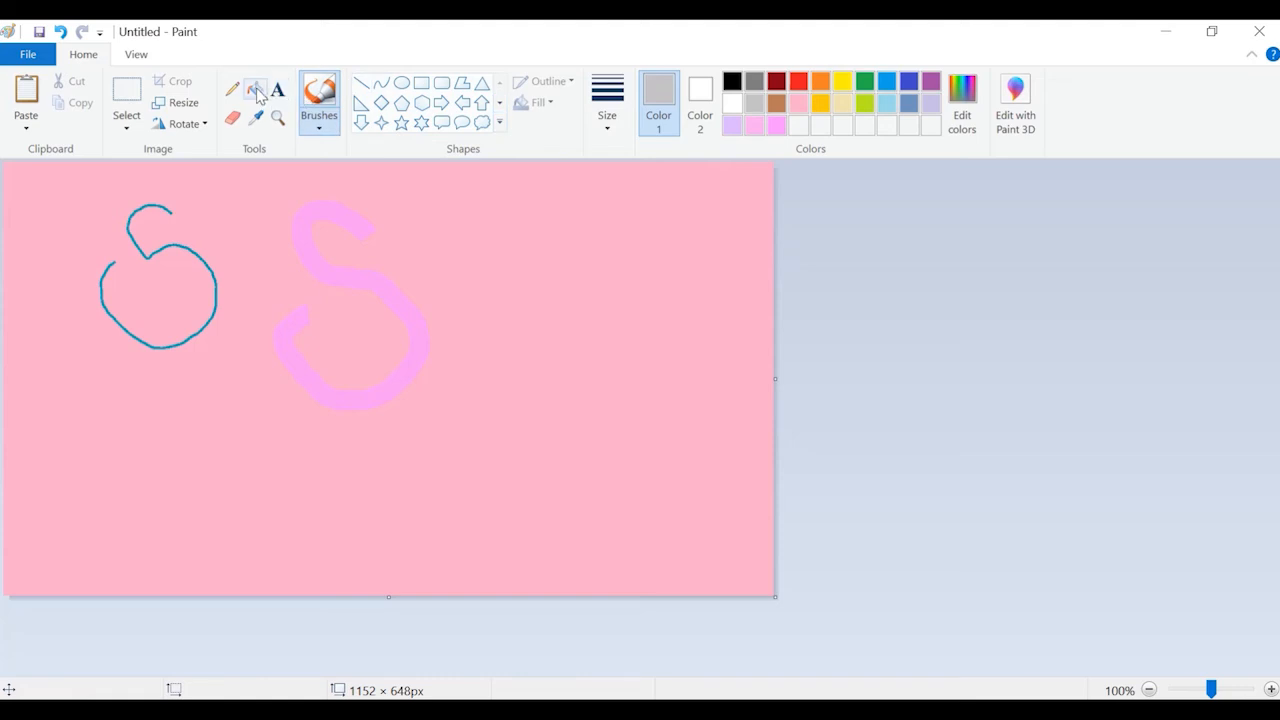
left_click(255, 89)
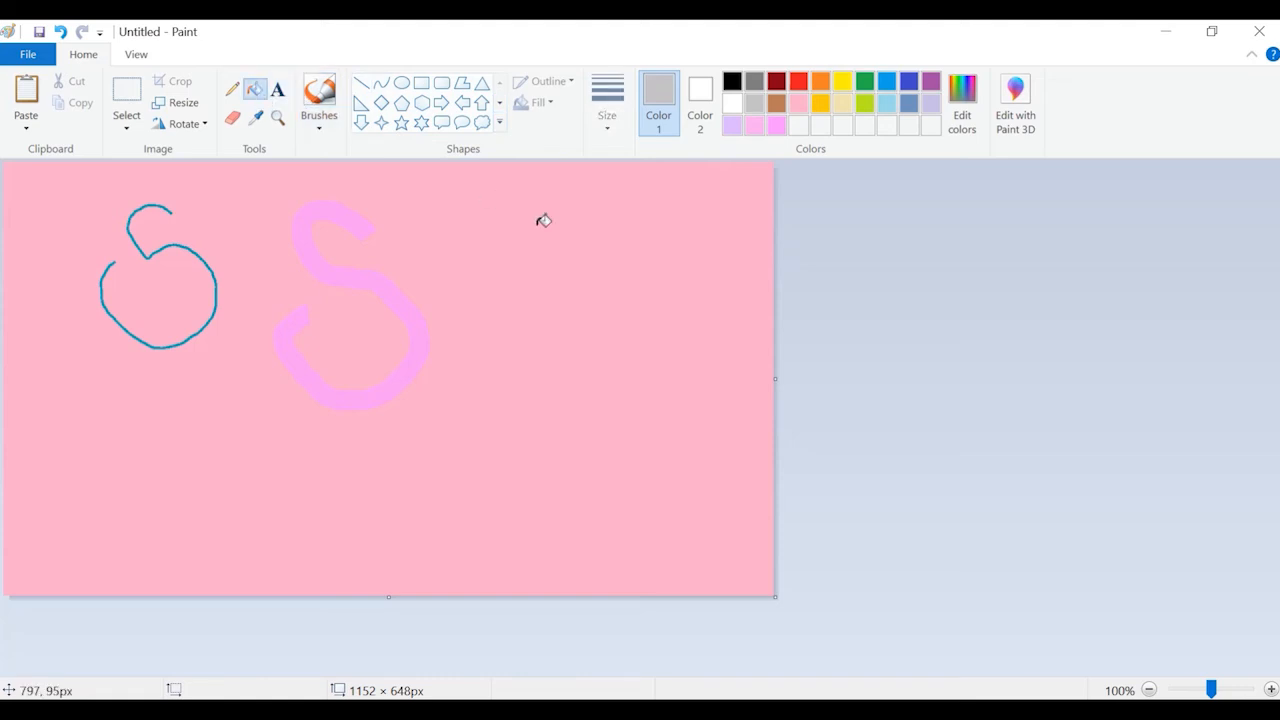
left_click(543, 220)
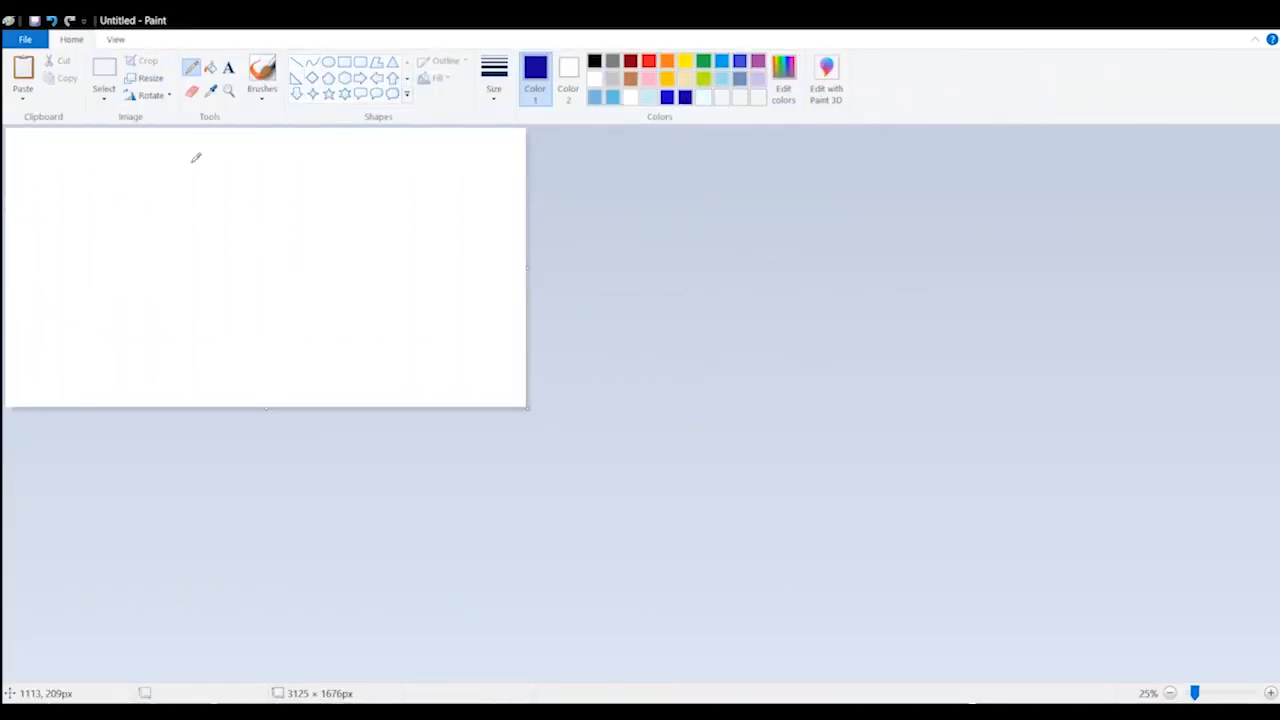
Draw two dark blue straight lines fanning out from one point on the canvas's left edge to the top edge
left_click_drag(7, 231, 303, 128)
key("ctrl+z")
left_click(297, 63)
left_click_drag(6, 232, 273, 128)
left_click(598, 192)
mouse_move(7, 232)
left_mouse_down()
mouse_move(497, 157)
mouse_move(491, 128)
left_mouse_up()
Draw two indigo lines from the same point to the canvas's right edge, one nearly horizontal and one sloping down
left_click(739, 61)
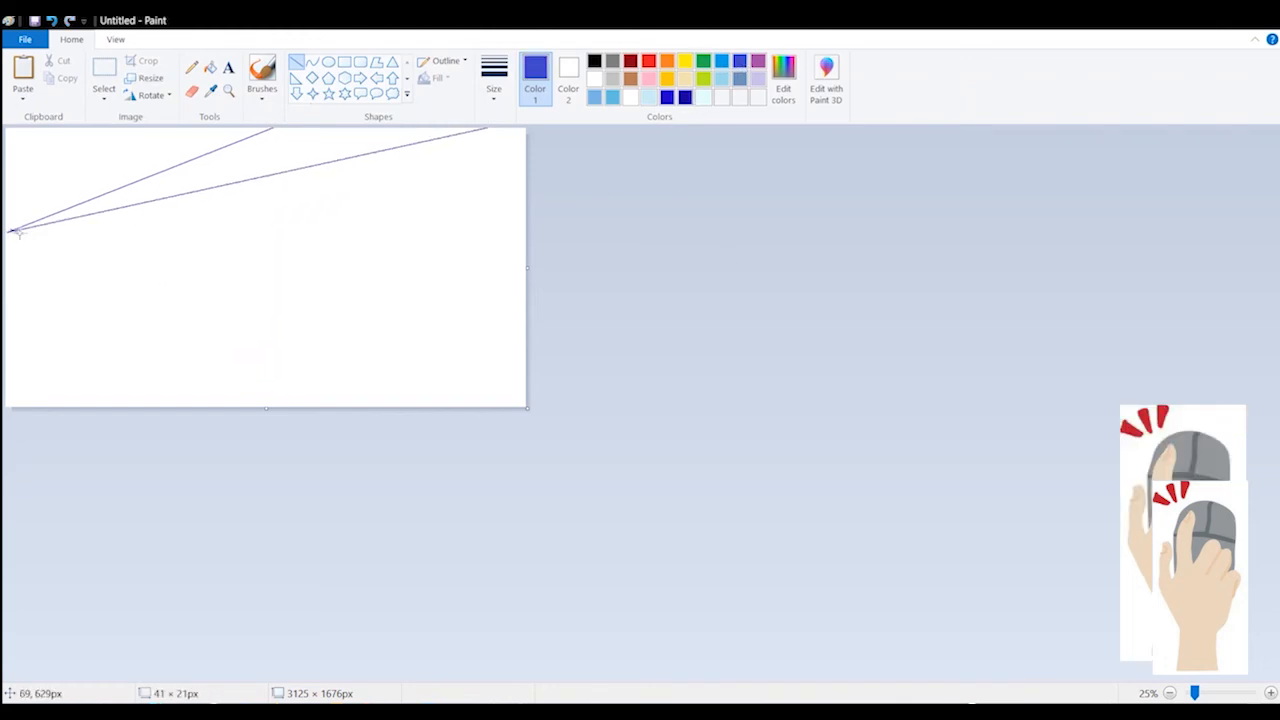
left_click_drag(9, 230, 841, 217)
left_click_drag(9, 229, 564, 318)
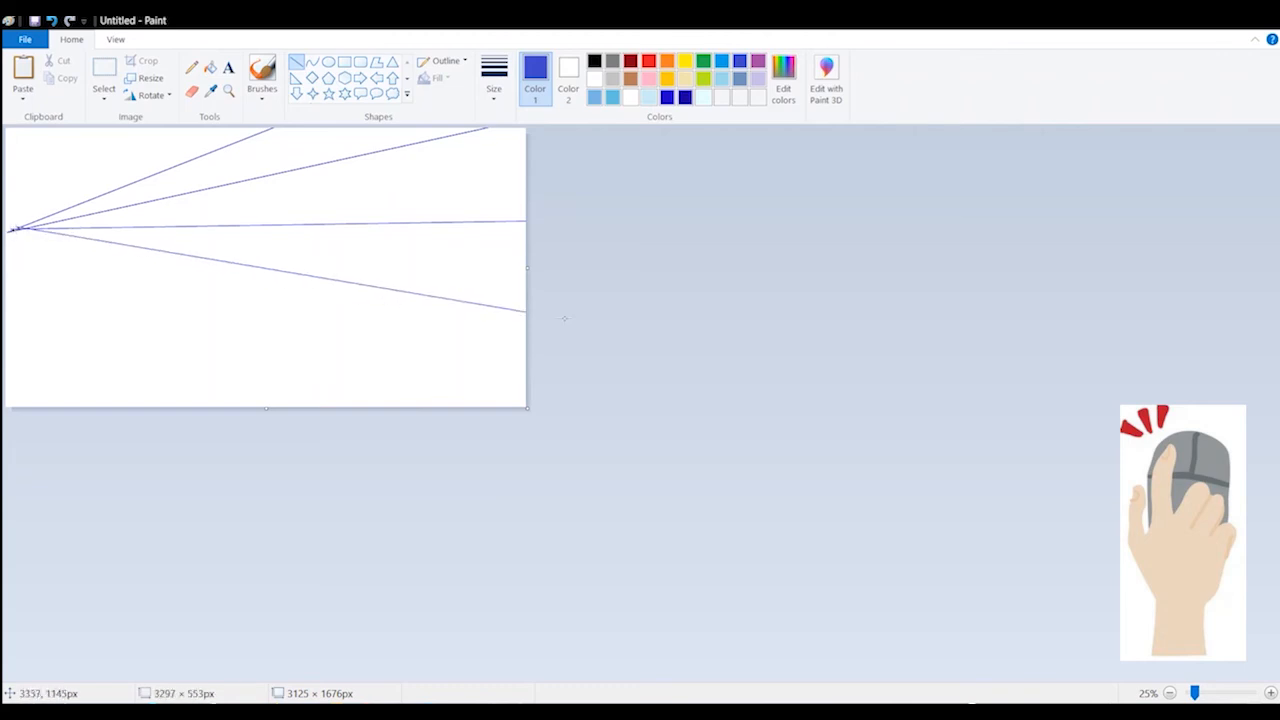
Recolor the lowest line turquoise and add two lines from the same point to the bottom edge, light blue and dark blue
left_click(721, 61)
left_click_drag(9, 229, 464, 413)
left_click(612, 97)
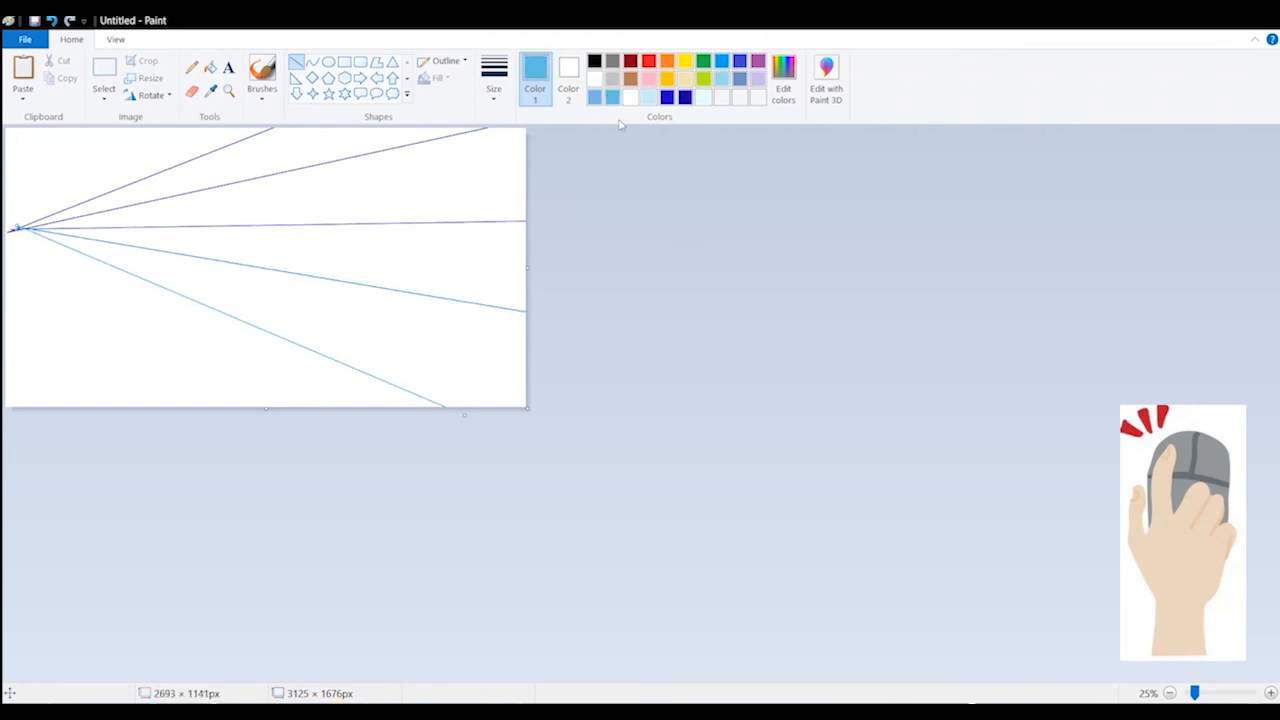
left_click(649, 97)
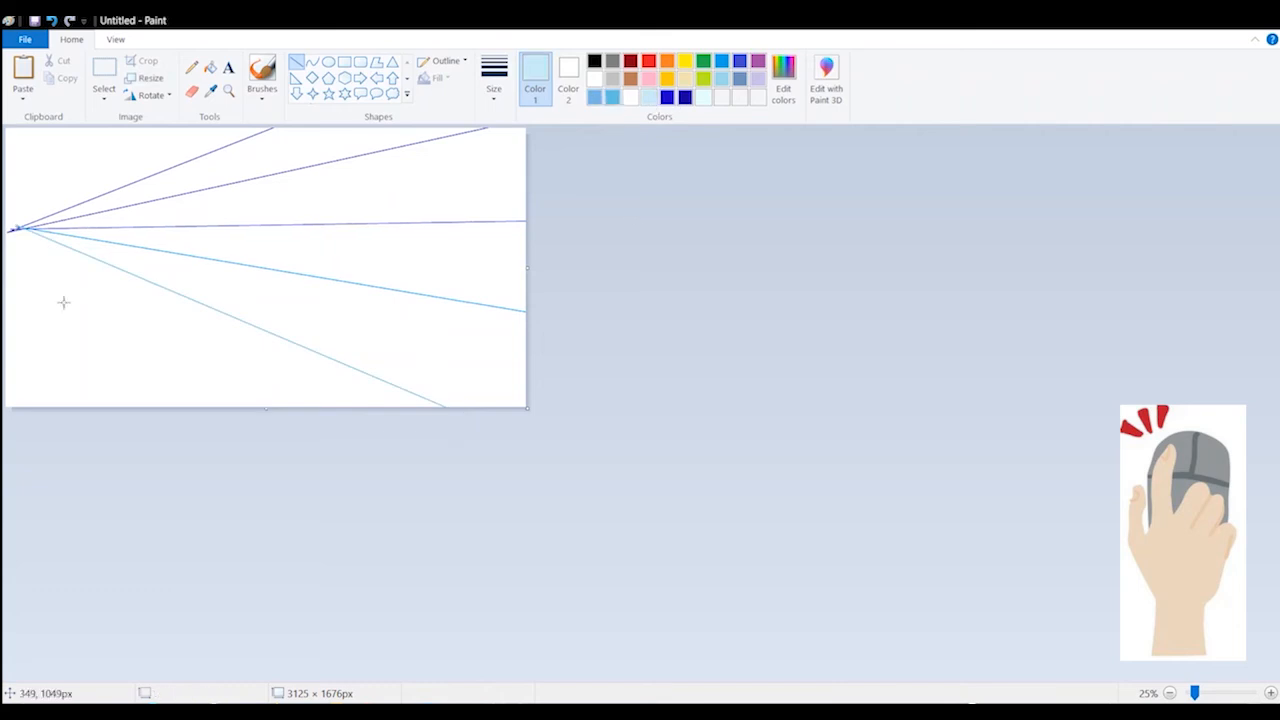
left_click_drag(18, 228, 178, 414)
left_click(667, 97)
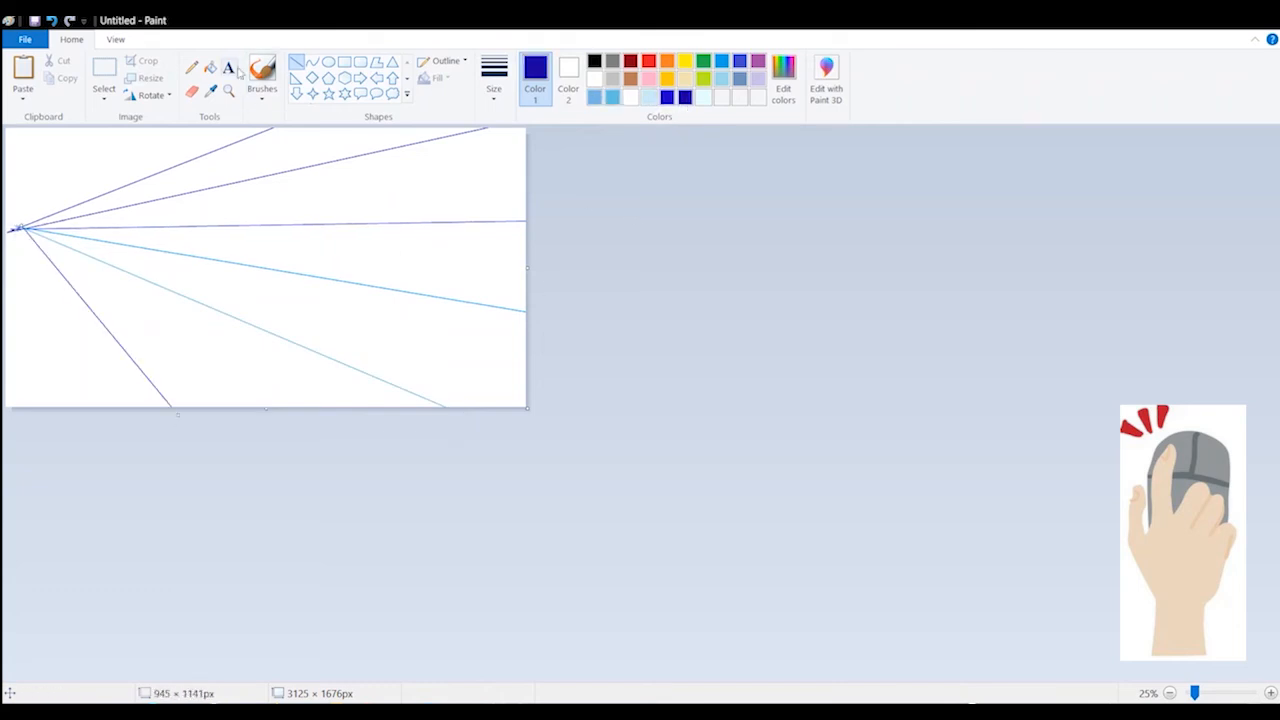
Fill the upper three wedges of the fan with dark blue, bright blue and indigo, from top to bottom
left_click(210, 67)
left_click(330, 160)
left_click(480, 190)
left_click(739, 61)
left_click(400, 258)
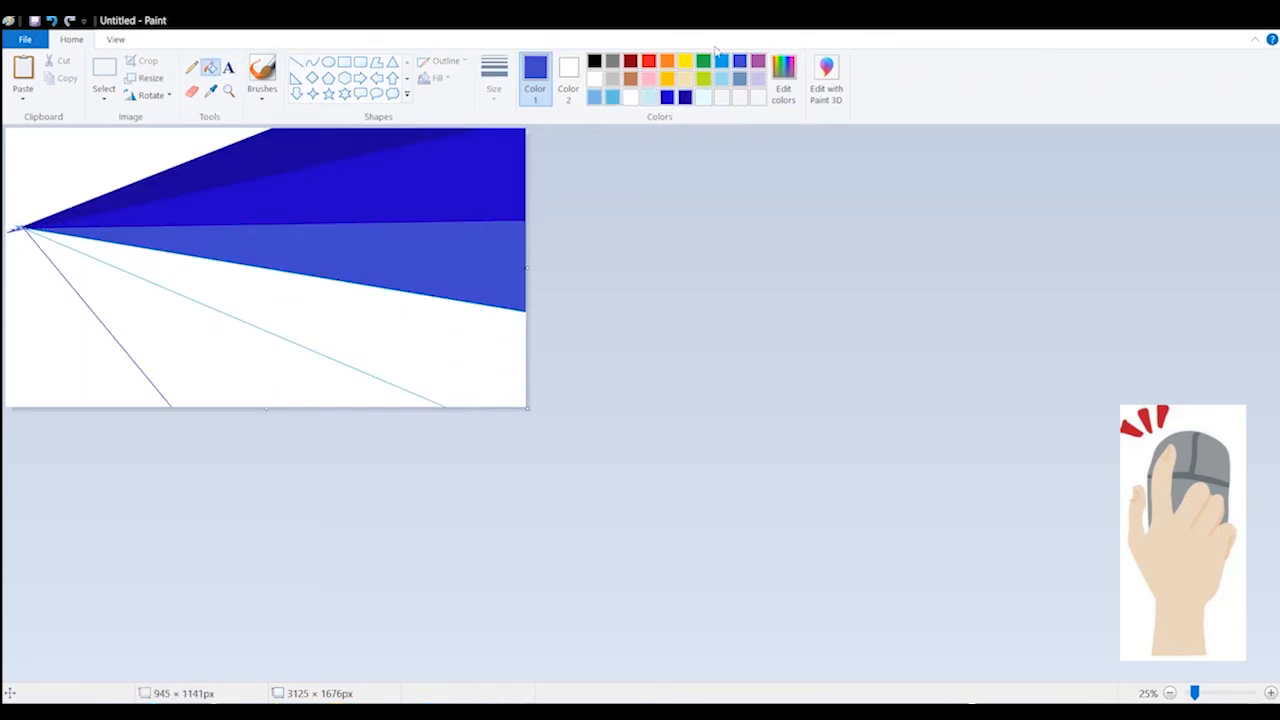
Fill the two lower wedges of the fan with turquoise and light blue
left_click(721, 61)
left_click(400, 335)
left_click(612, 97)
left_click(250, 380)
left_click(649, 97)
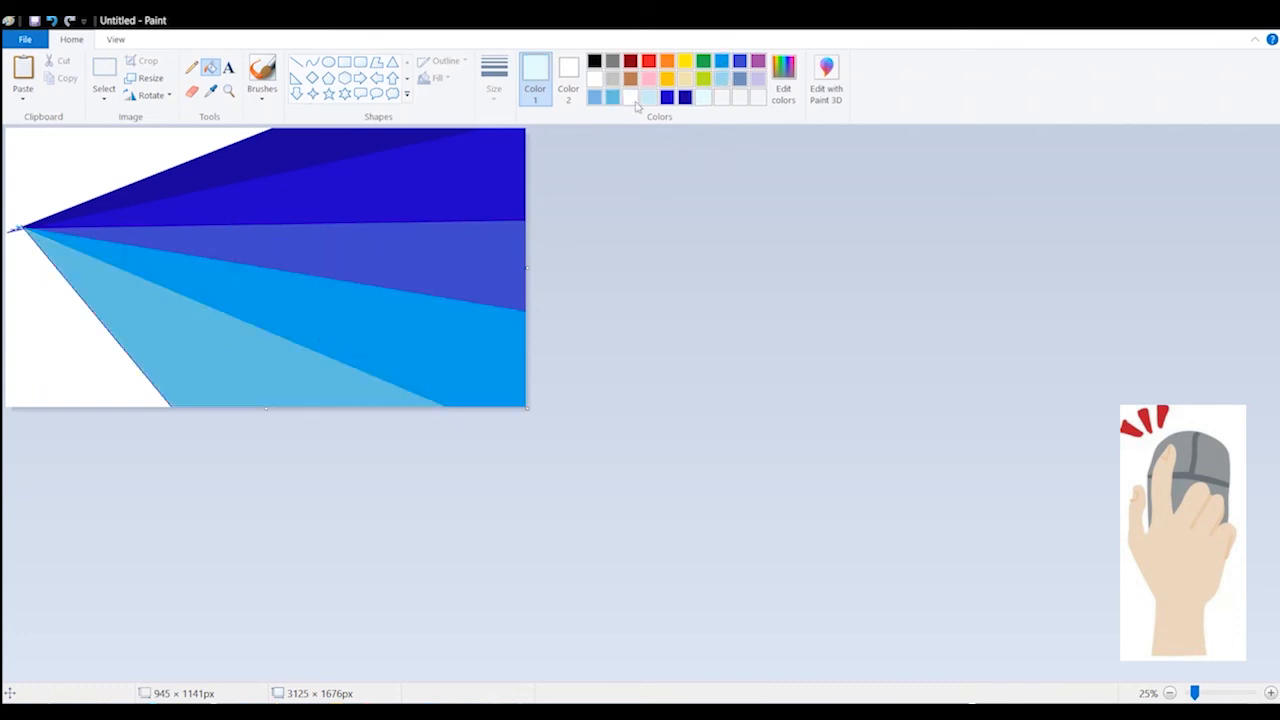
left_click(64, 359)
key("ctrl+z")
Close the gap at the fan's point with the Pencil, and fill the lower-left area pale cyan and the upper-left area black
left_click(191, 67)
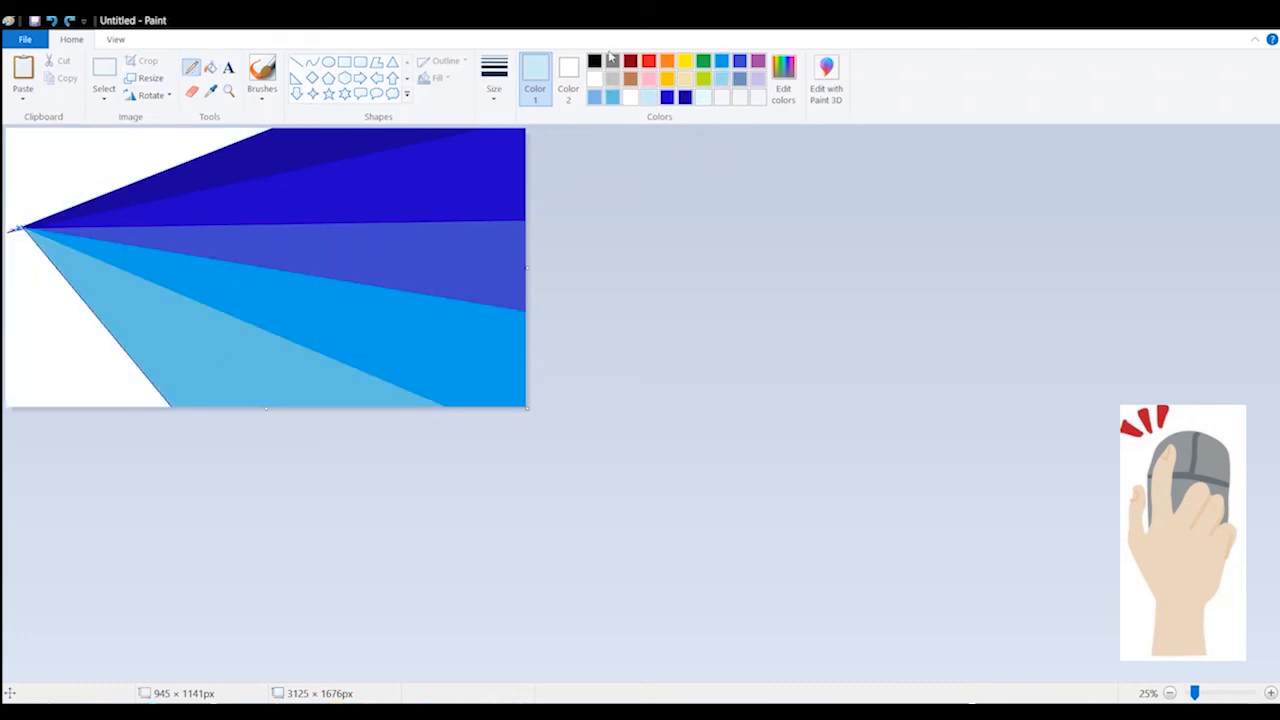
left_click(594, 61)
left_click(705, 97)
left_click(209, 66)
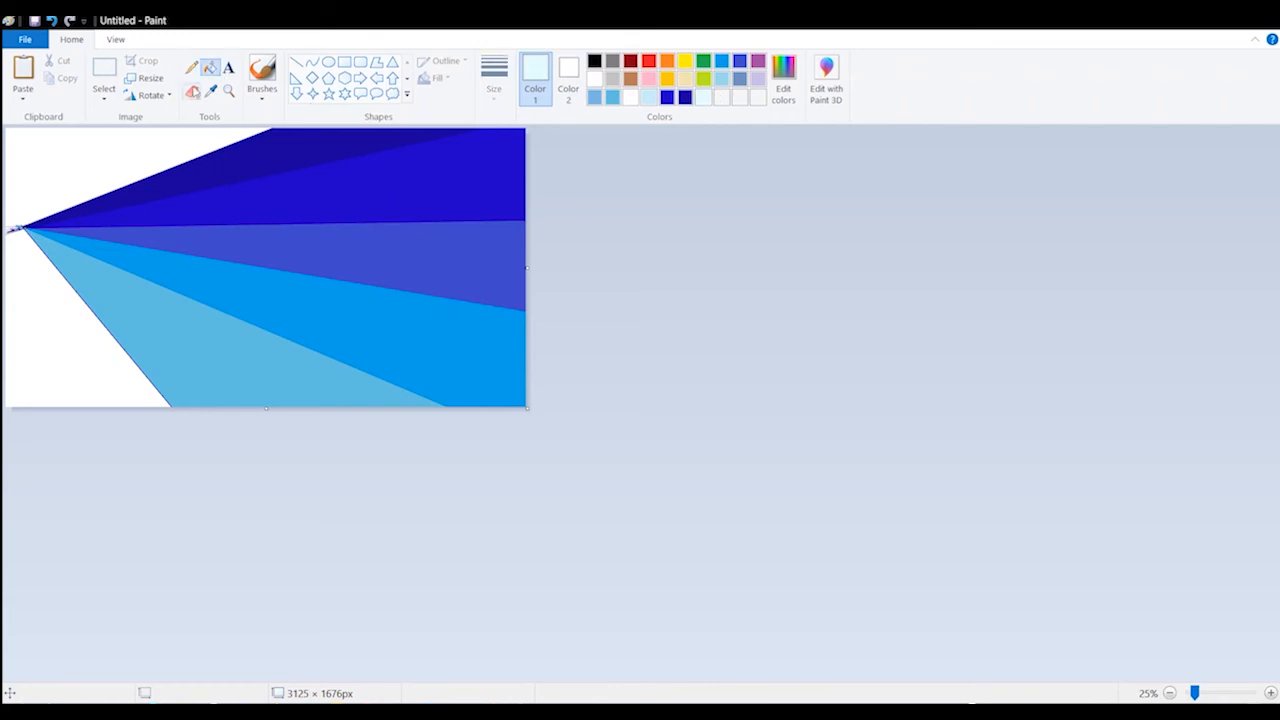
left_click(60, 330)
left_click(594, 60)
left_click(70, 170)
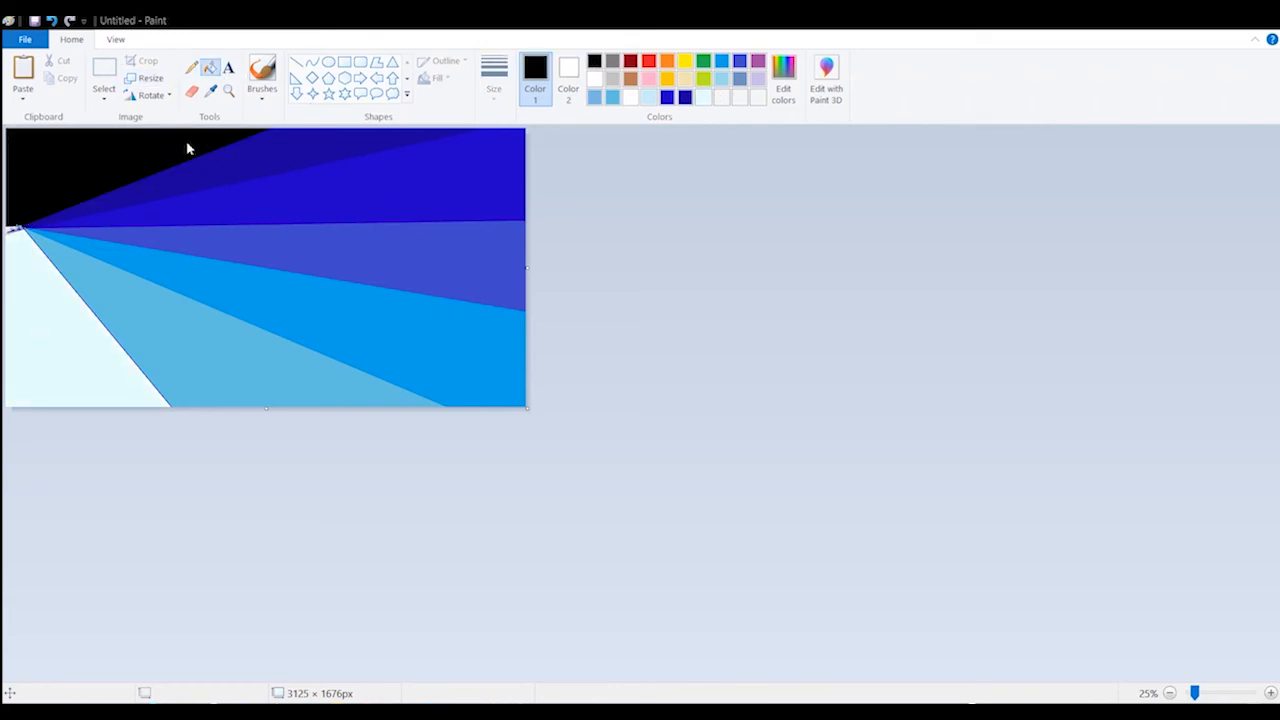
Shrink the picture's width to 1 pixel and stretch it in stages back to 3125 pixels, blending the wedges into a smooth gradient
left_click(171, 347)
left_click(145, 78)
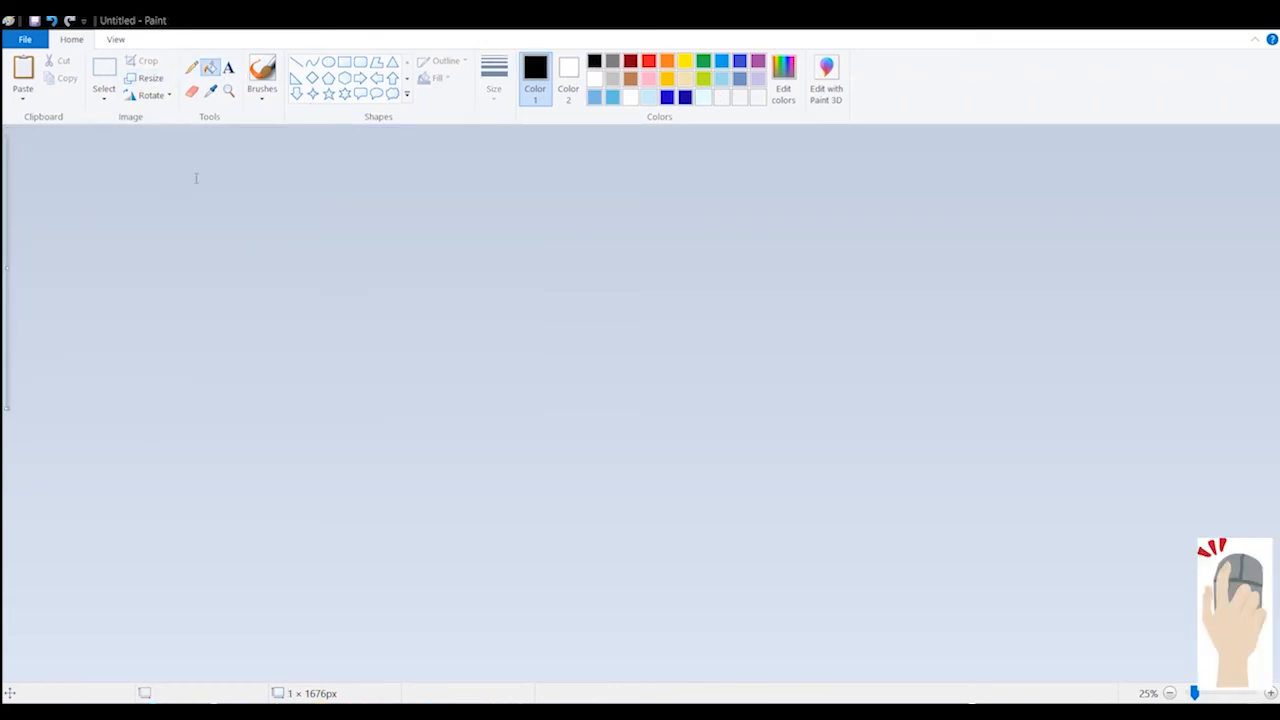
left_click(171, 347)
left_click(150, 78)
key("Return")
key("ctrl+w")
key("Return")
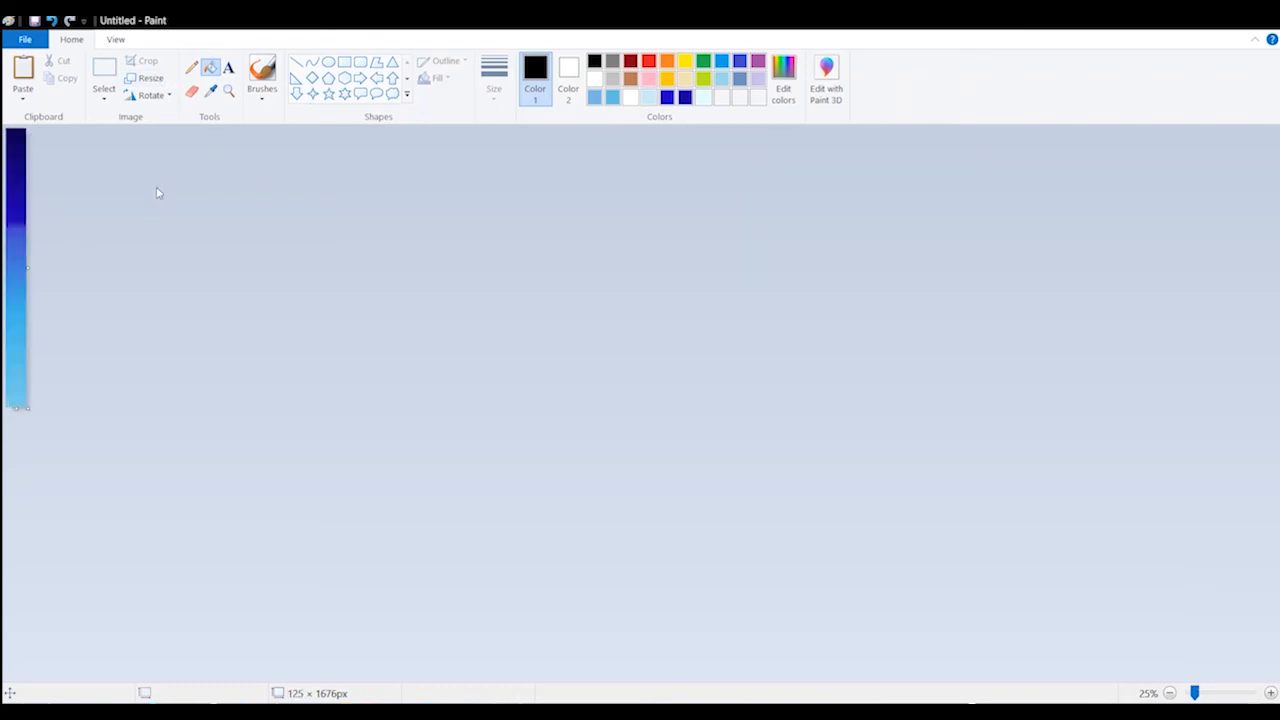
key("Return")
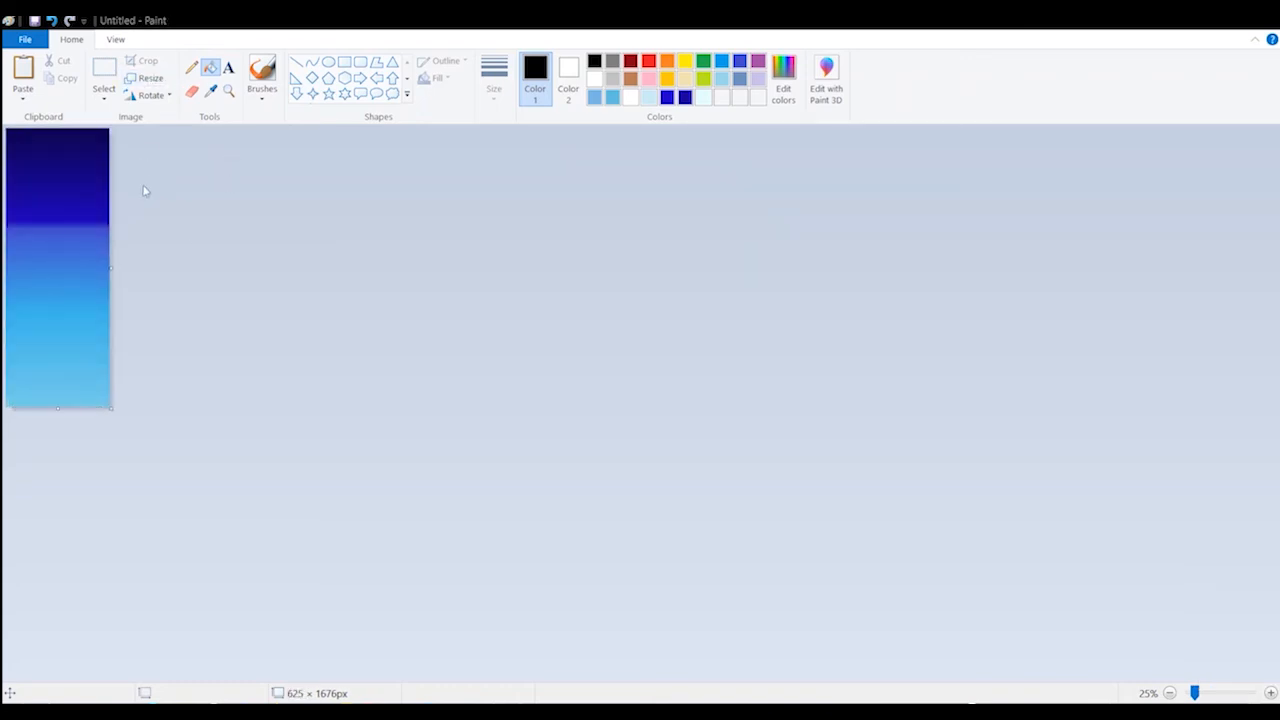
key("Return")
key("ctrl+w")
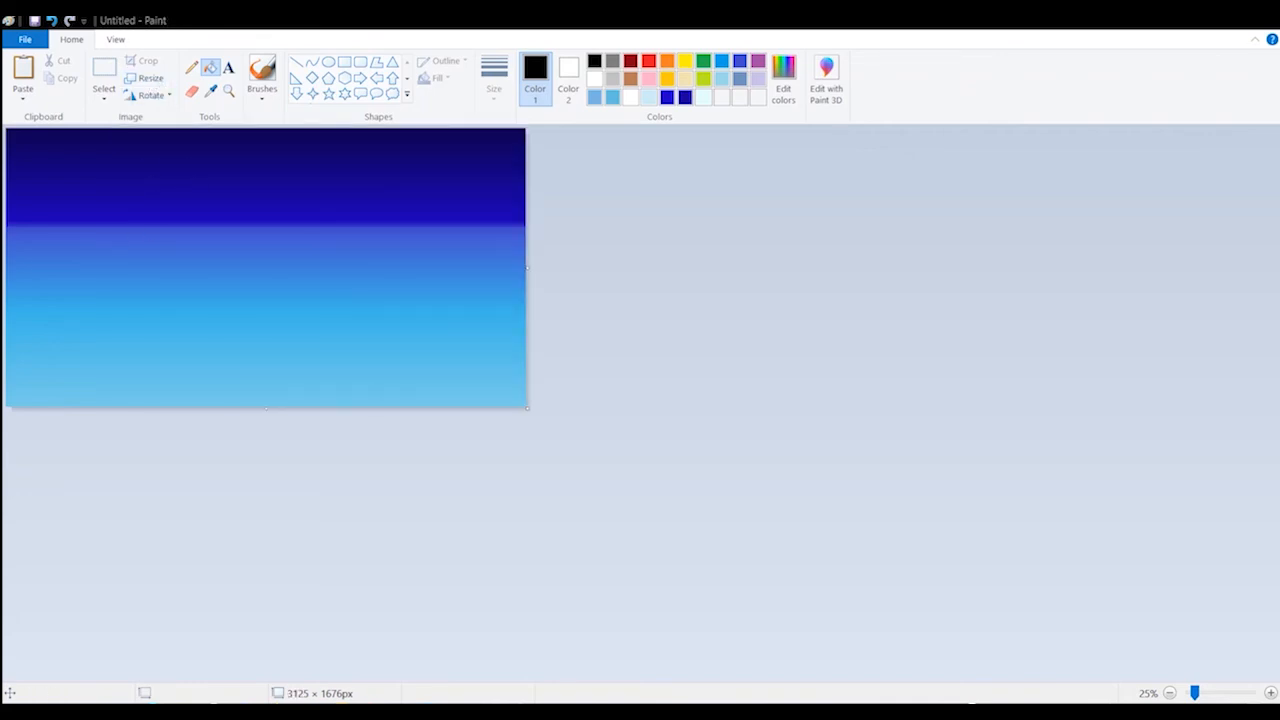
key("Return")
key("ctrl+z")
Select the upper part of the gradient at full width and place a copy over the lower half as water
left_click(104, 70)
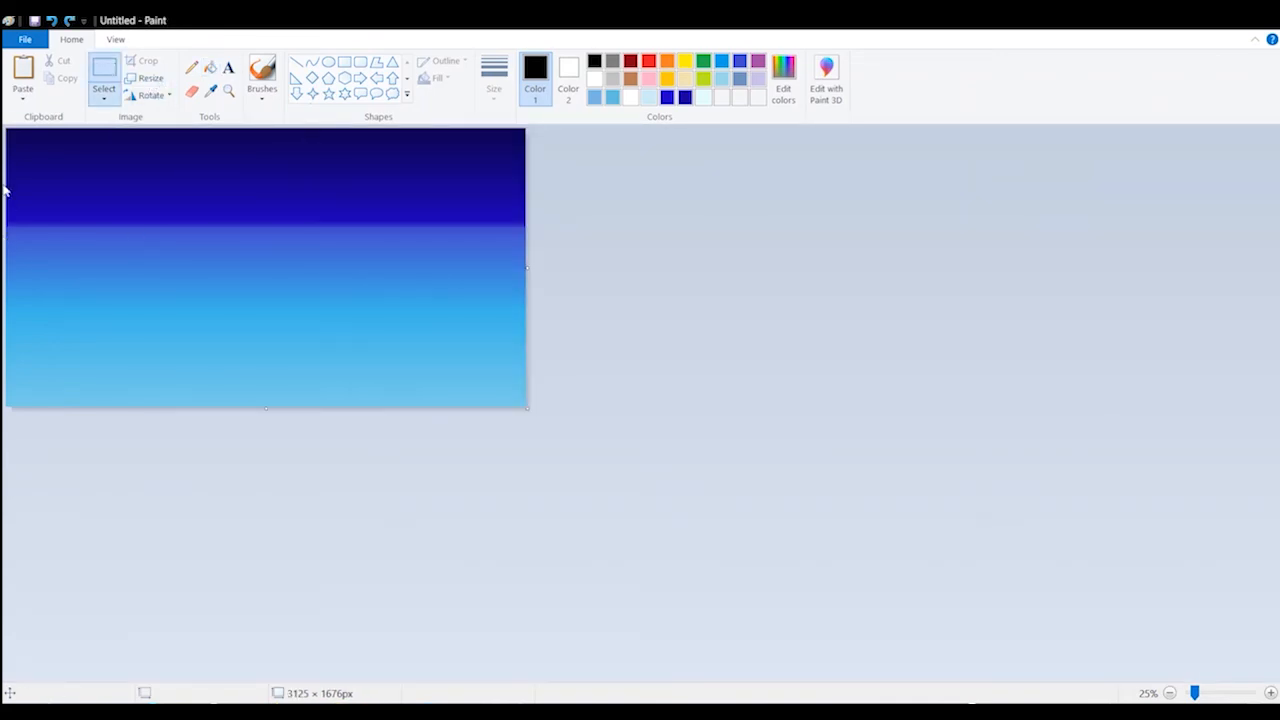
left_click_drag(8, 128, 540, 317)
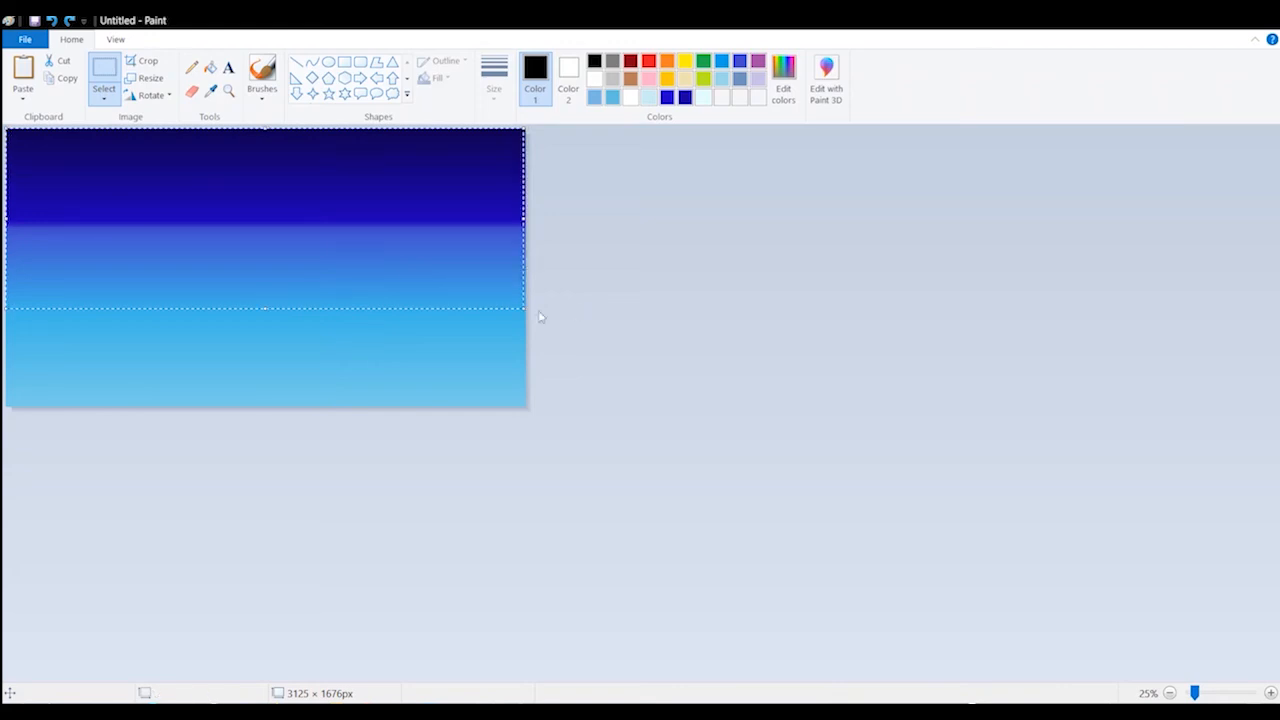
left_click_drag(289, 213, 241, 342)
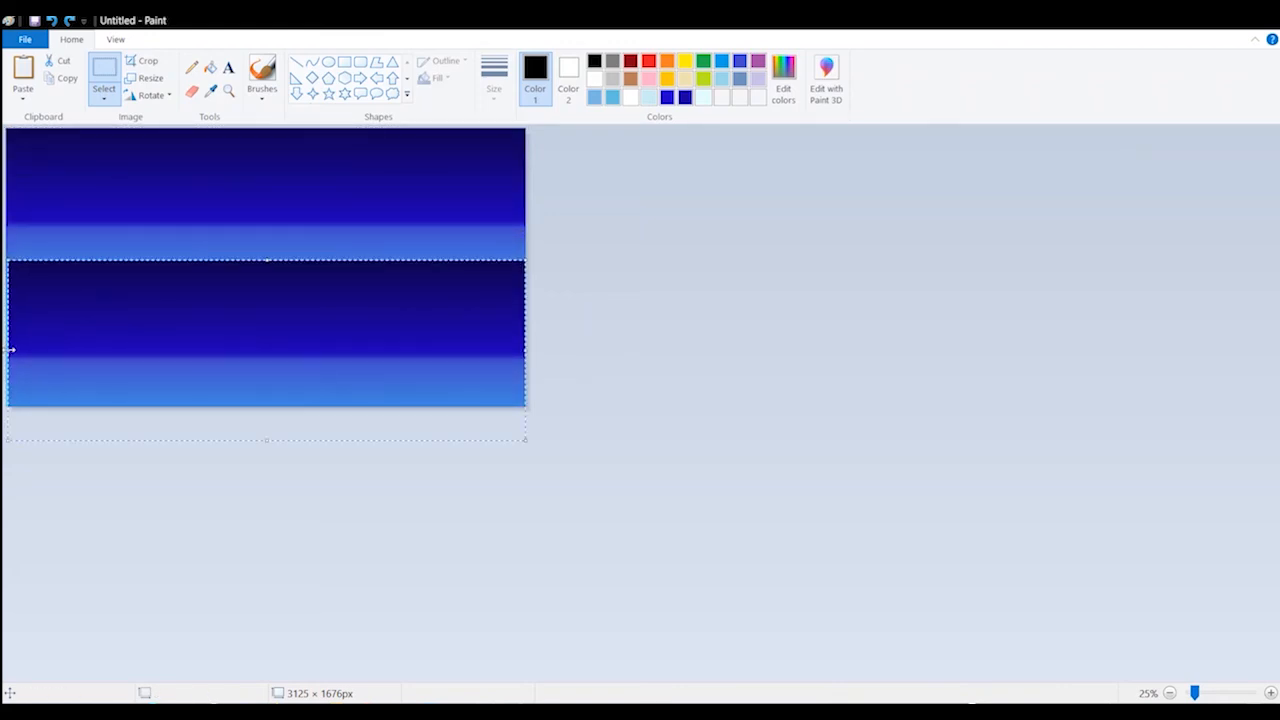
Draw a pale cyan filled circle about 481 × 449 px on the horizon as a moon and texture it with light blue brush strokes
left_click(328, 62)
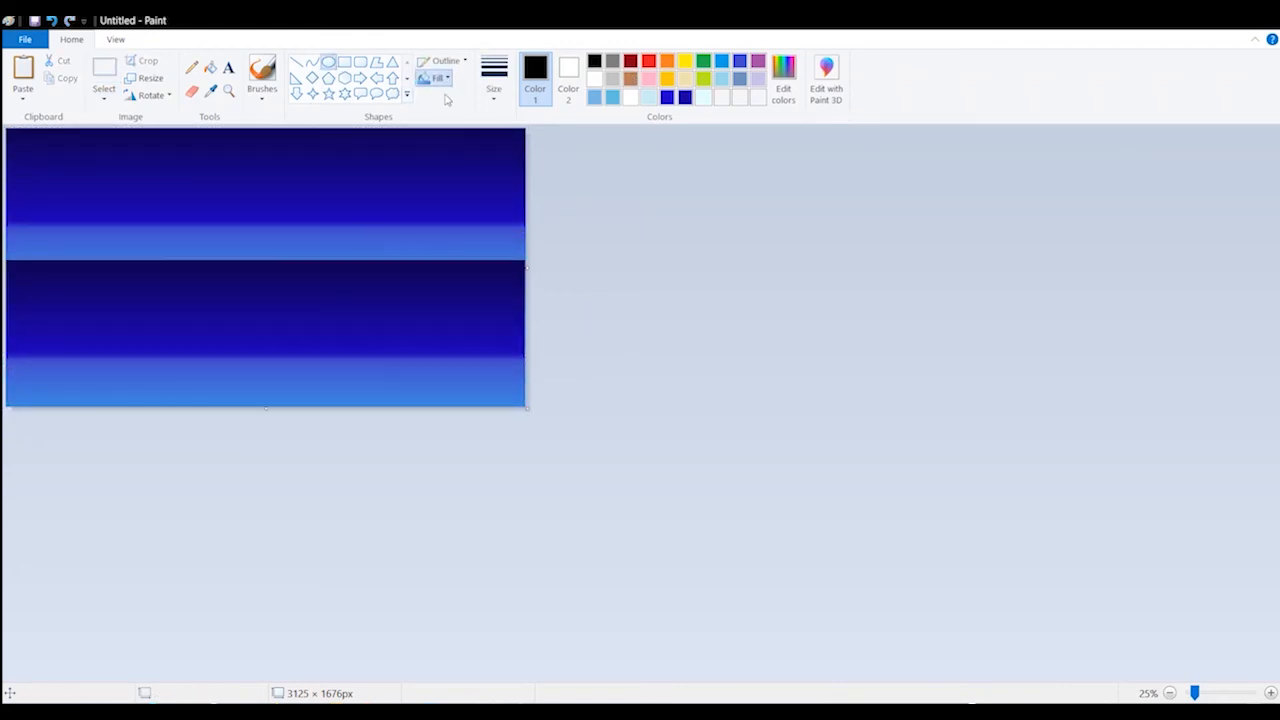
left_click(648, 97)
left_click_drag(265, 186, 349, 260)
left_click(210, 67)
left_click(337, 223)
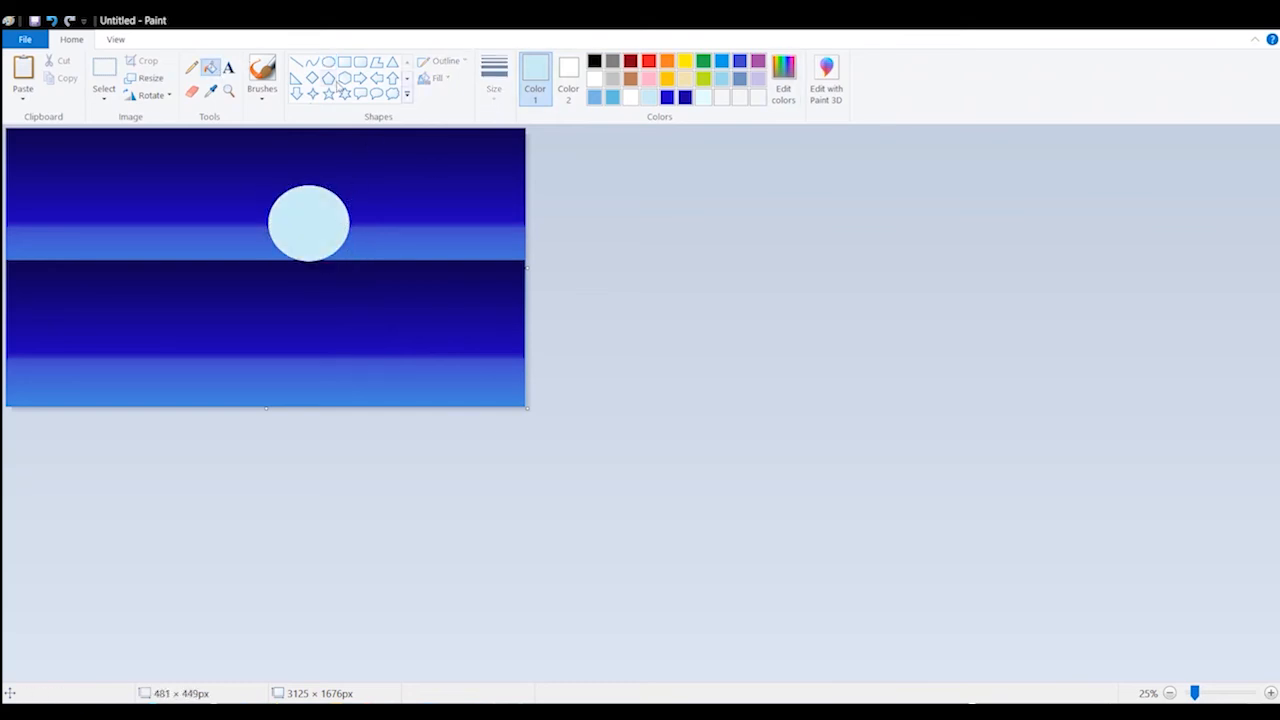
left_click(262, 75)
left_click(612, 97)
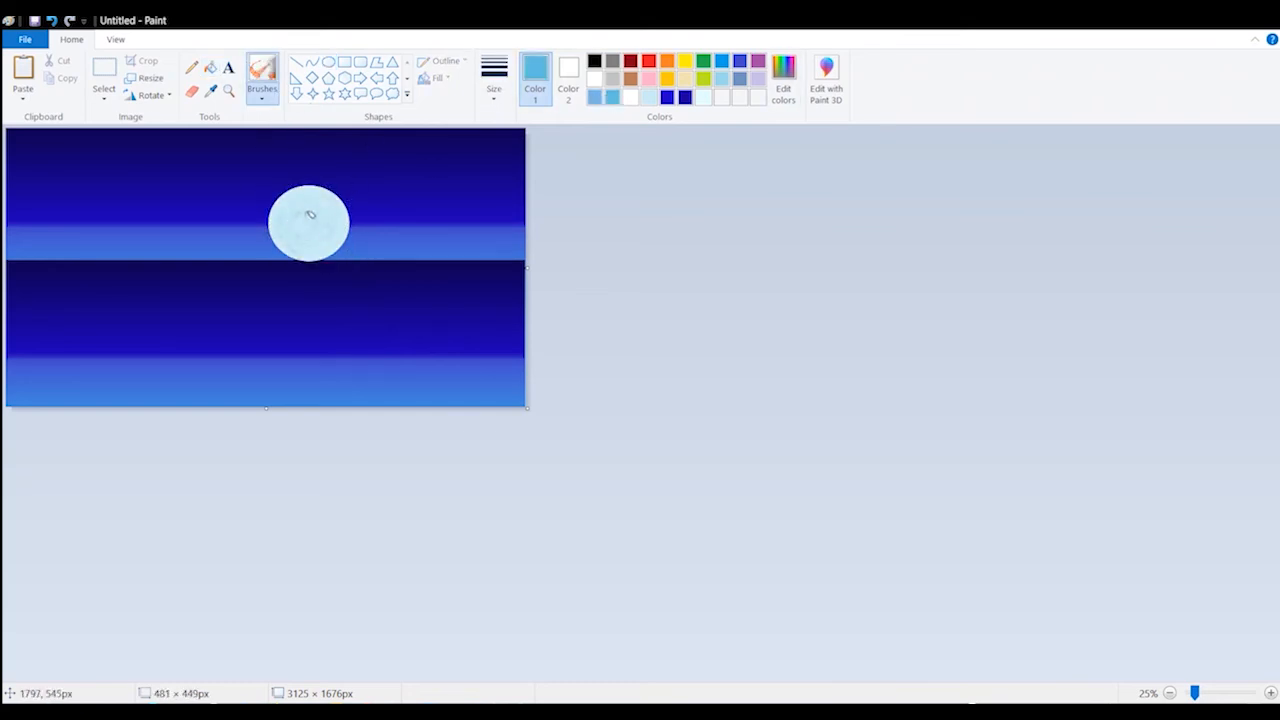
Draw dense horizontal ripples over the dark part of the water with the Pencil in light blue and pale cyan
left_click(190, 67)
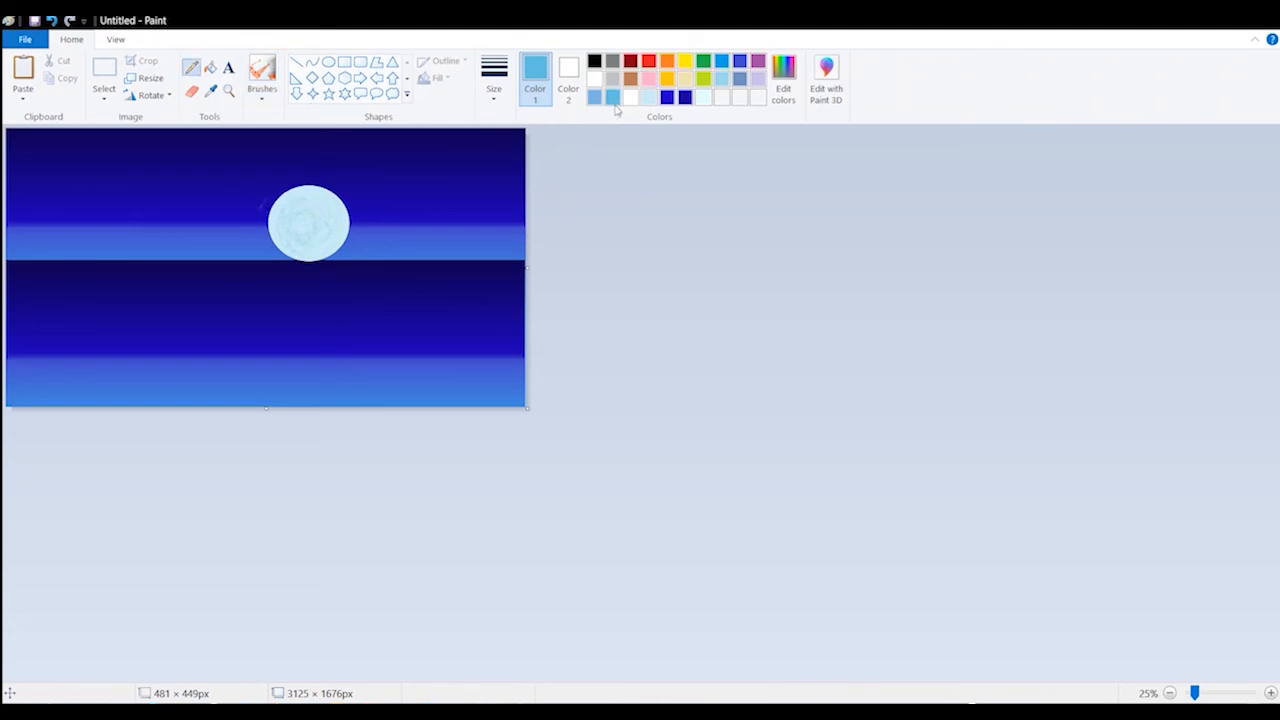
mouse_move(20, 283)
left_mouse_down()
mouse_move(589, 271)
mouse_move(379, 329)
left_mouse_up()
left_click(649, 97)
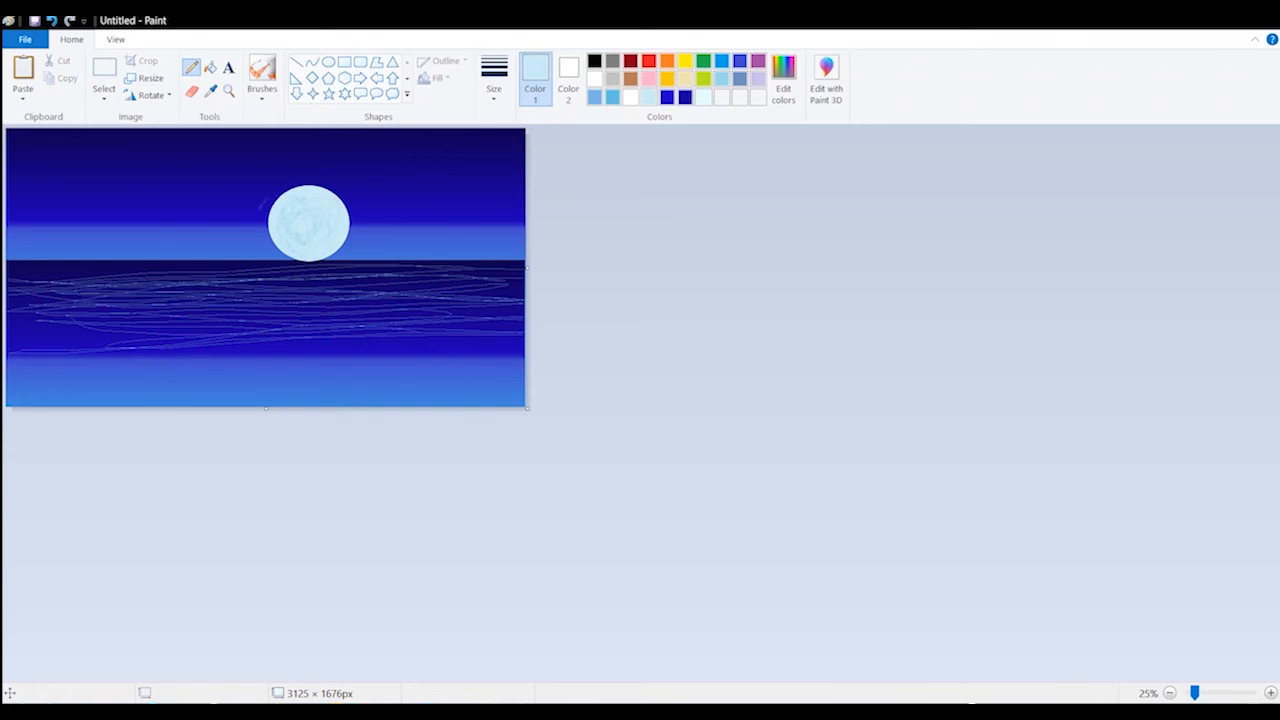
mouse_move(174, 298)
left_mouse_down()
mouse_move(337, 280)
mouse_move(20, 266)
mouse_move(244, 276)
left_mouse_up()
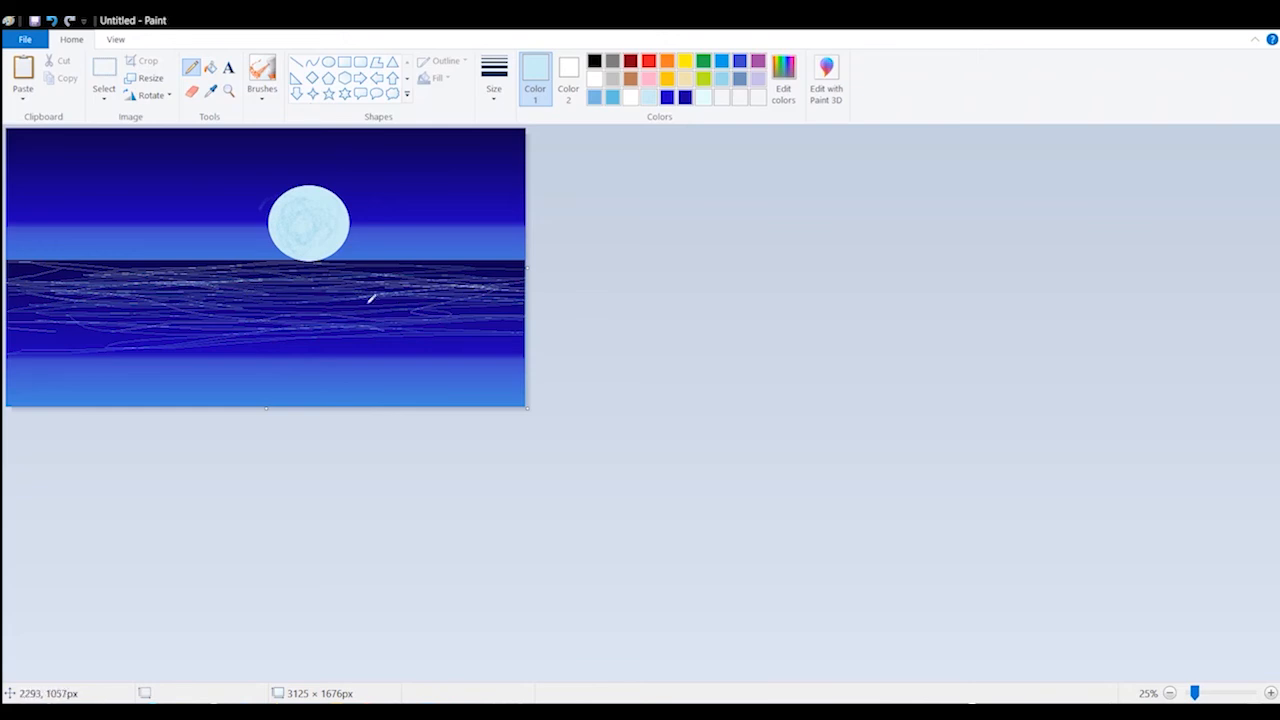
left_click_drag(430, 289, 200, 285)
left_click(594, 80)
left_click(649, 97)
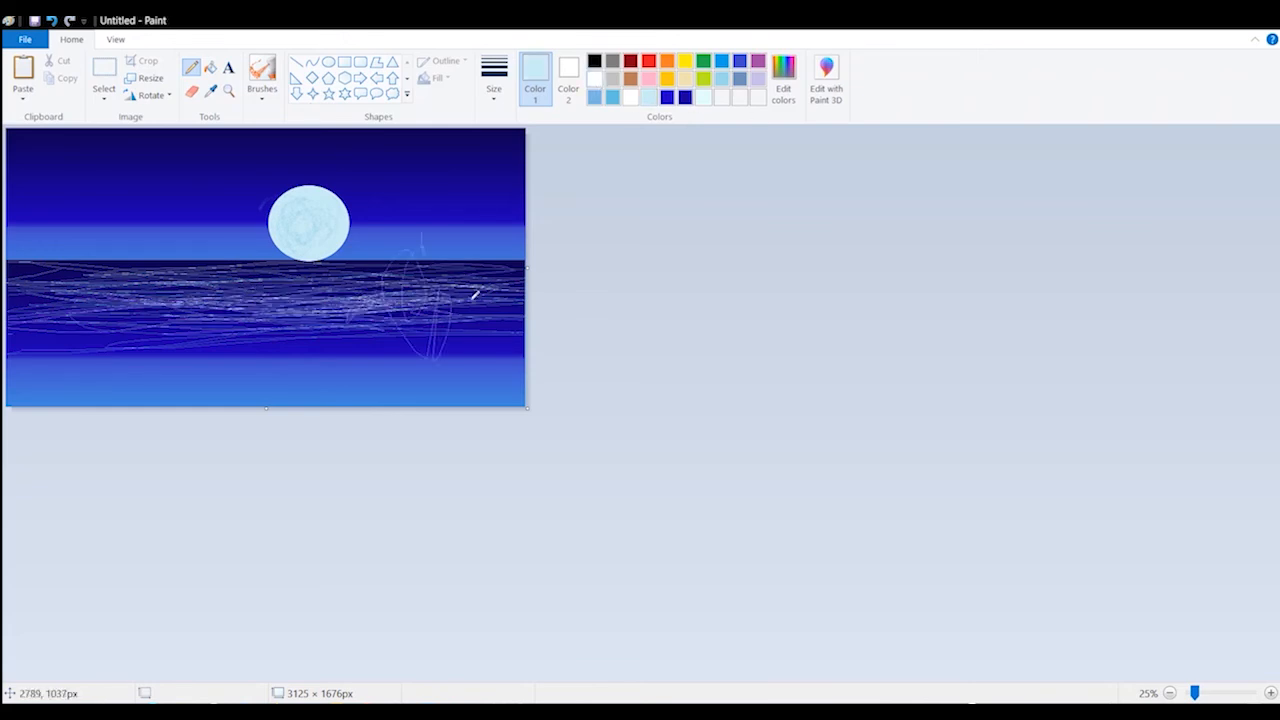
mouse_move(471, 290)
left_mouse_down()
mouse_move(367, 298)
mouse_move(421, 342)
mouse_move(417, 282)
mouse_move(179, 345)
mouse_move(248, 327)
mouse_move(108, 287)
left_mouse_up()
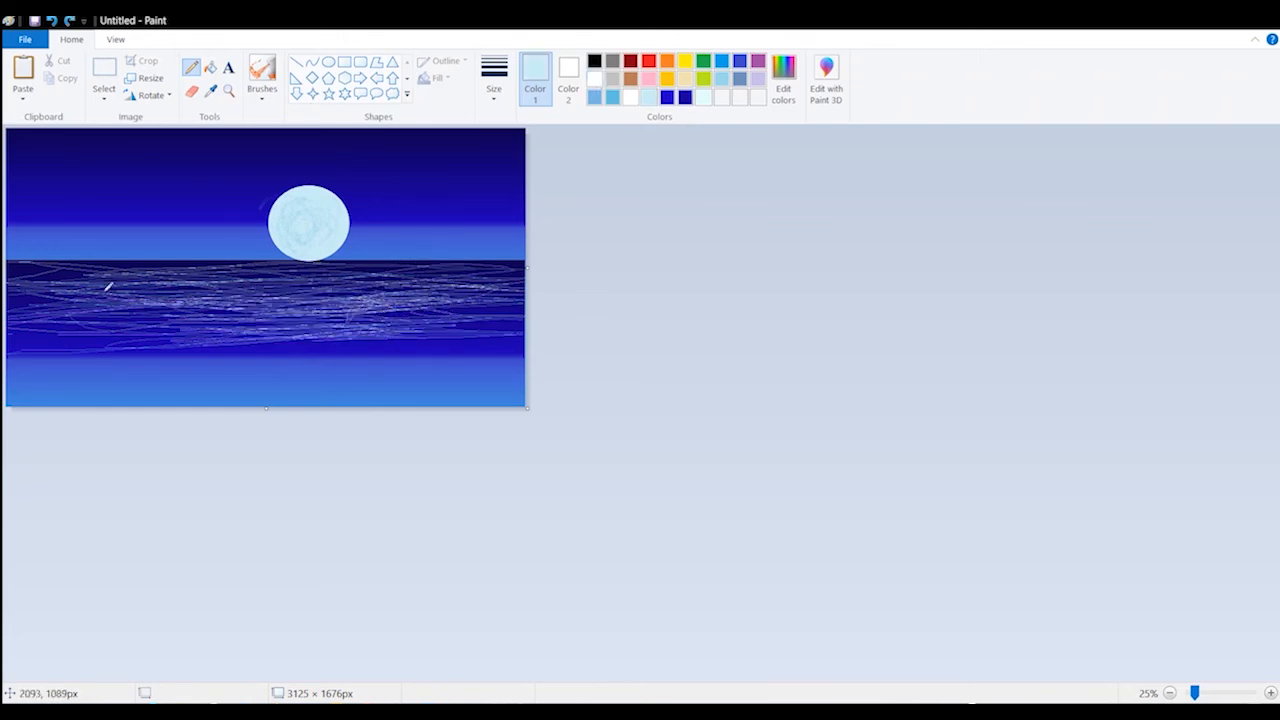
left_click_drag(205, 341, 119, 313)
Add light turquoise Pencil ripples over the water, extending them into the lighter band along the bottom
left_click(722, 79)
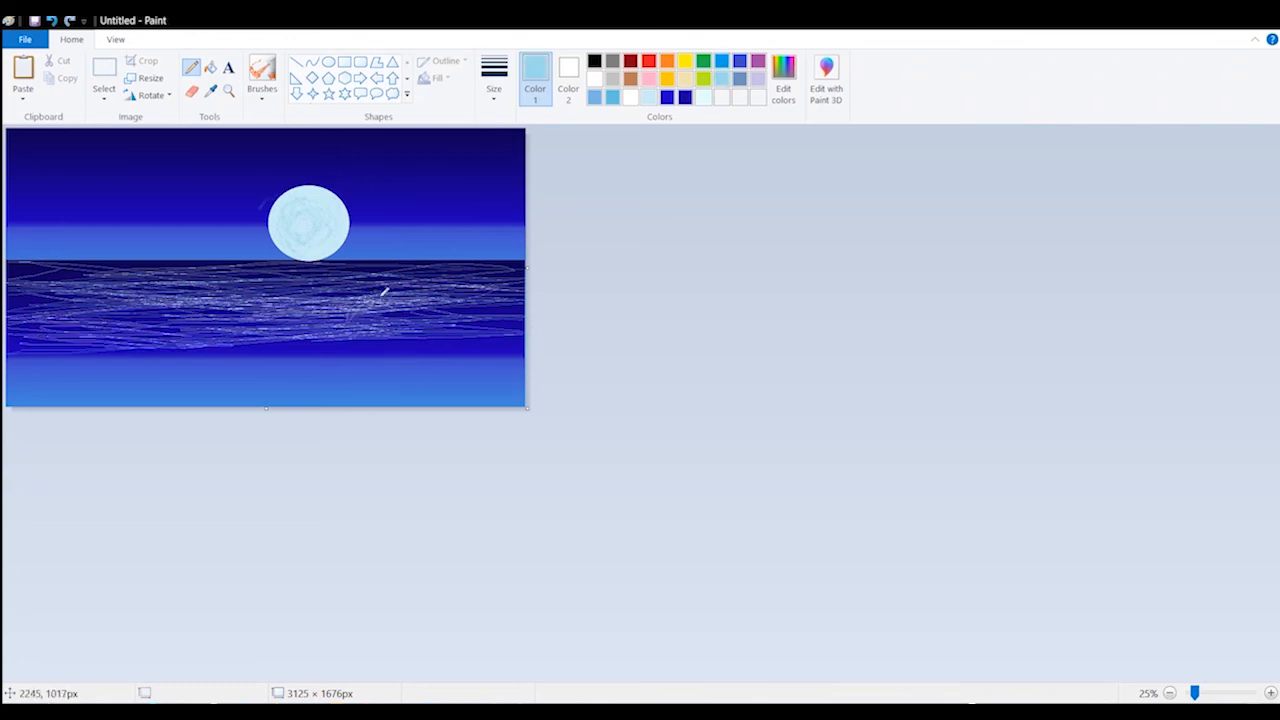
mouse_move(38, 318)
left_mouse_down()
mouse_move(417, 340)
mouse_move(531, 266)
mouse_move(1207, 370)
left_mouse_up()
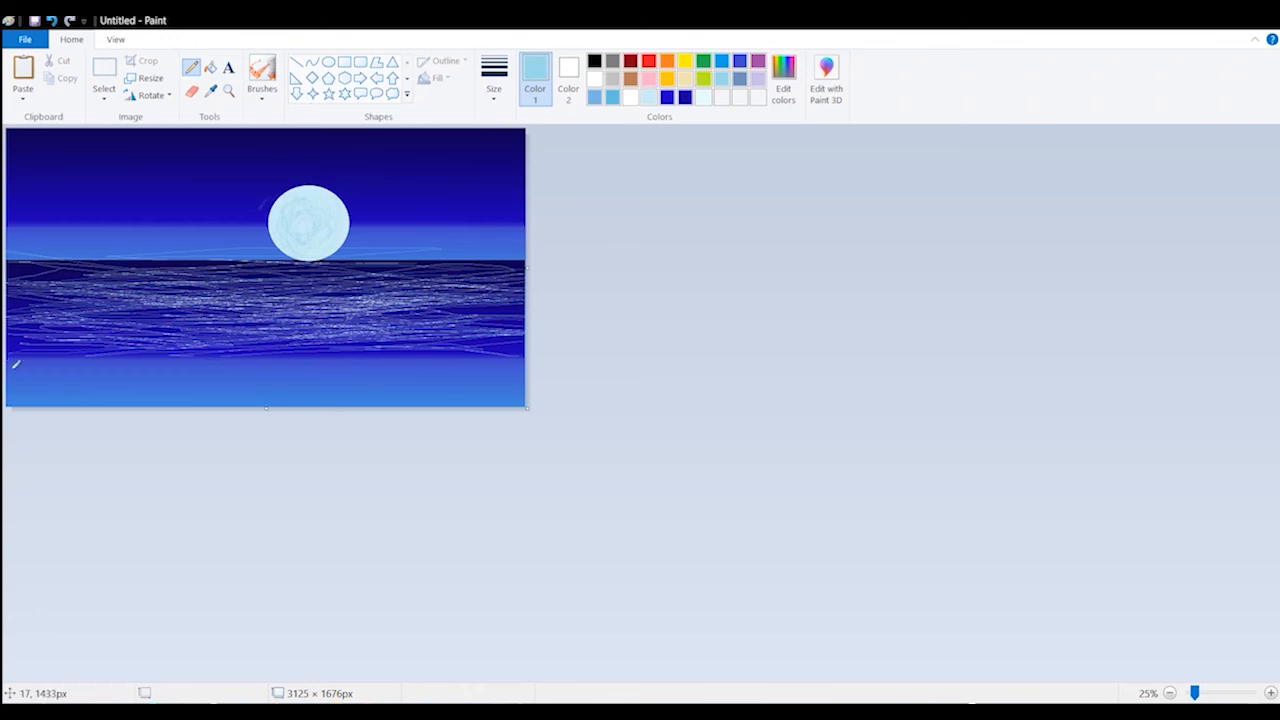
left_click_drag(16, 364, 111, 360)
mouse_move(571, 335)
left_mouse_down()
mouse_move(574, 374)
mouse_move(496, 341)
left_mouse_up()
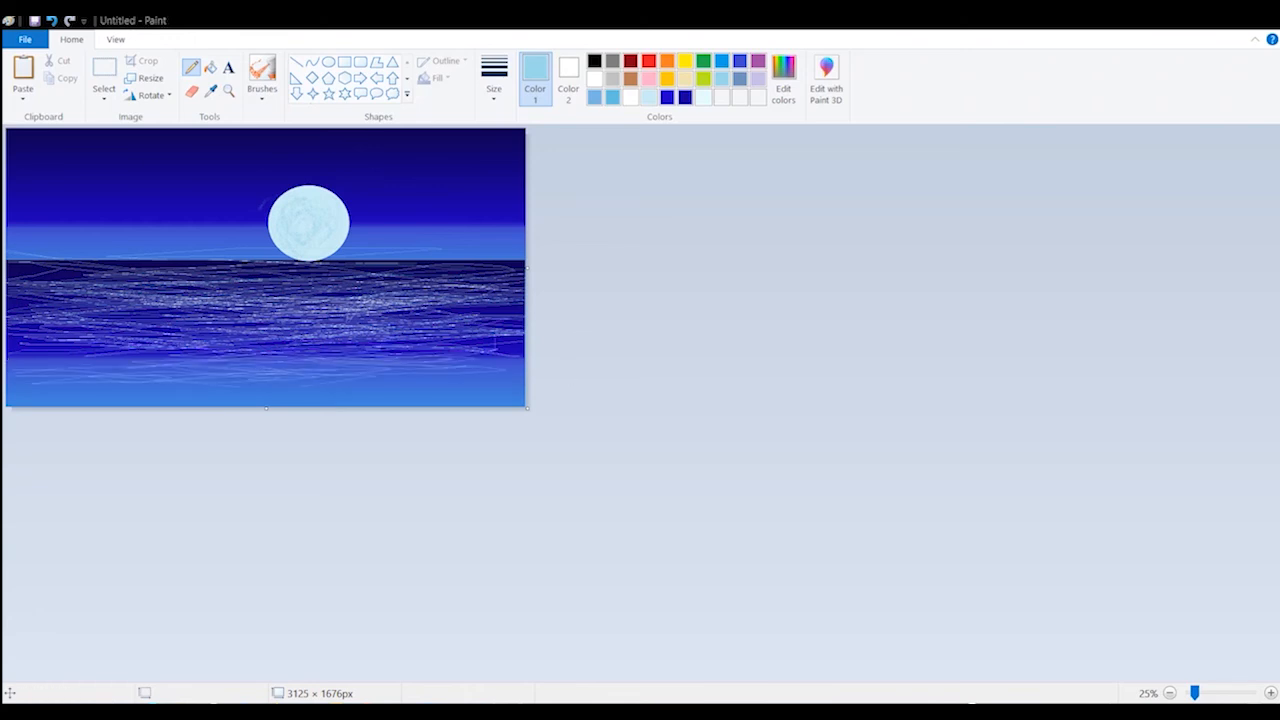
Thicken the ripples with more Pencil strokes in light blue over the lower water and bright turquoise over the upper water
left_click(1270, 693)
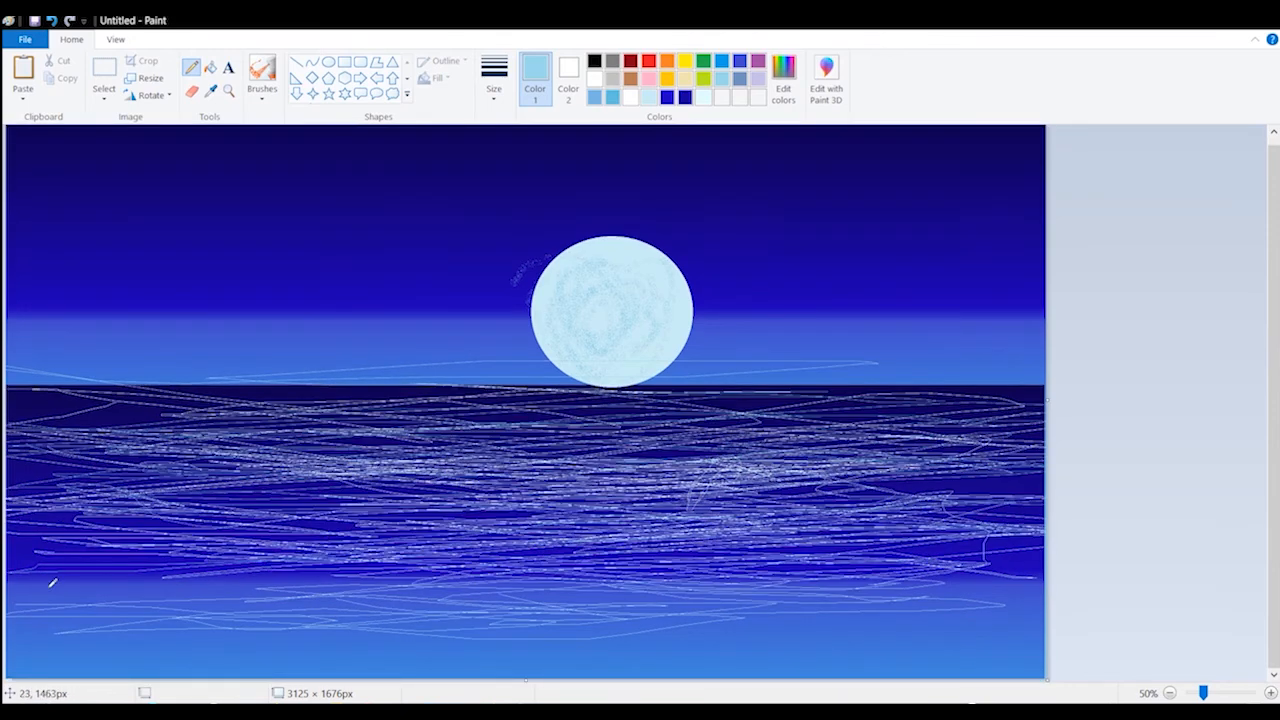
left_click_drag(6, 634, 1120, 560)
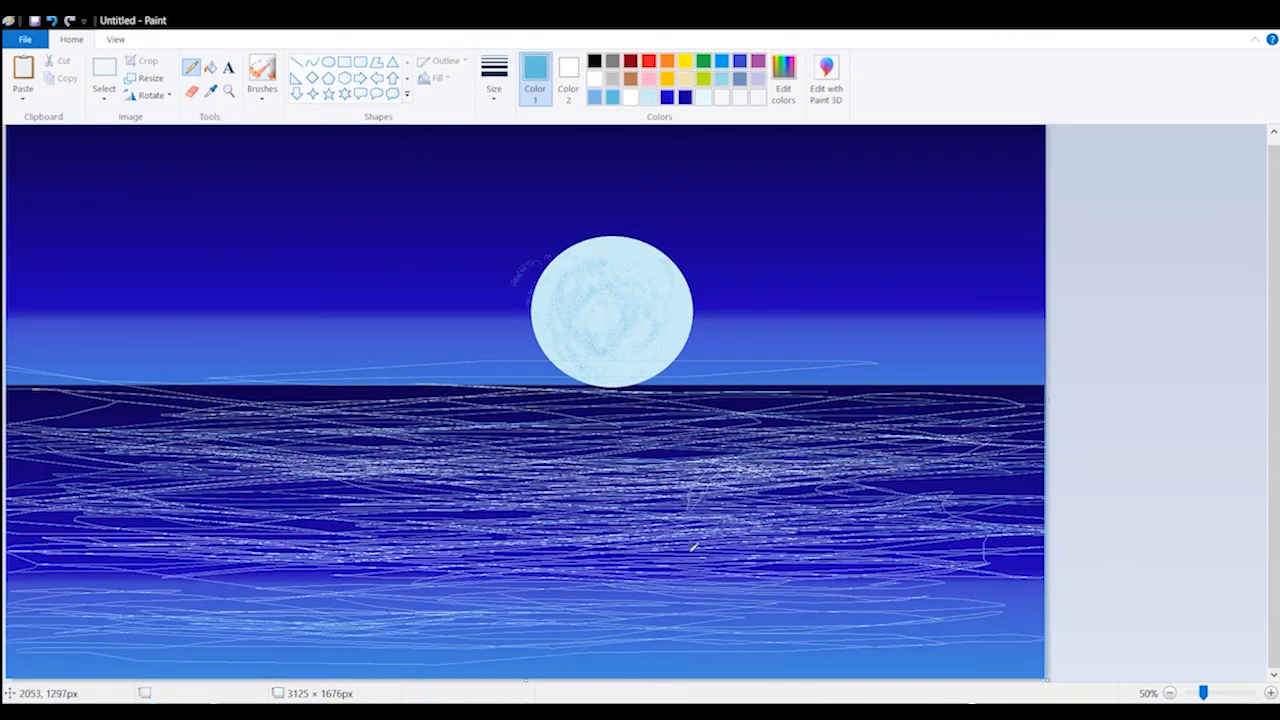
left_click_drag(380, 553, 900, 470)
left_click(721, 62)
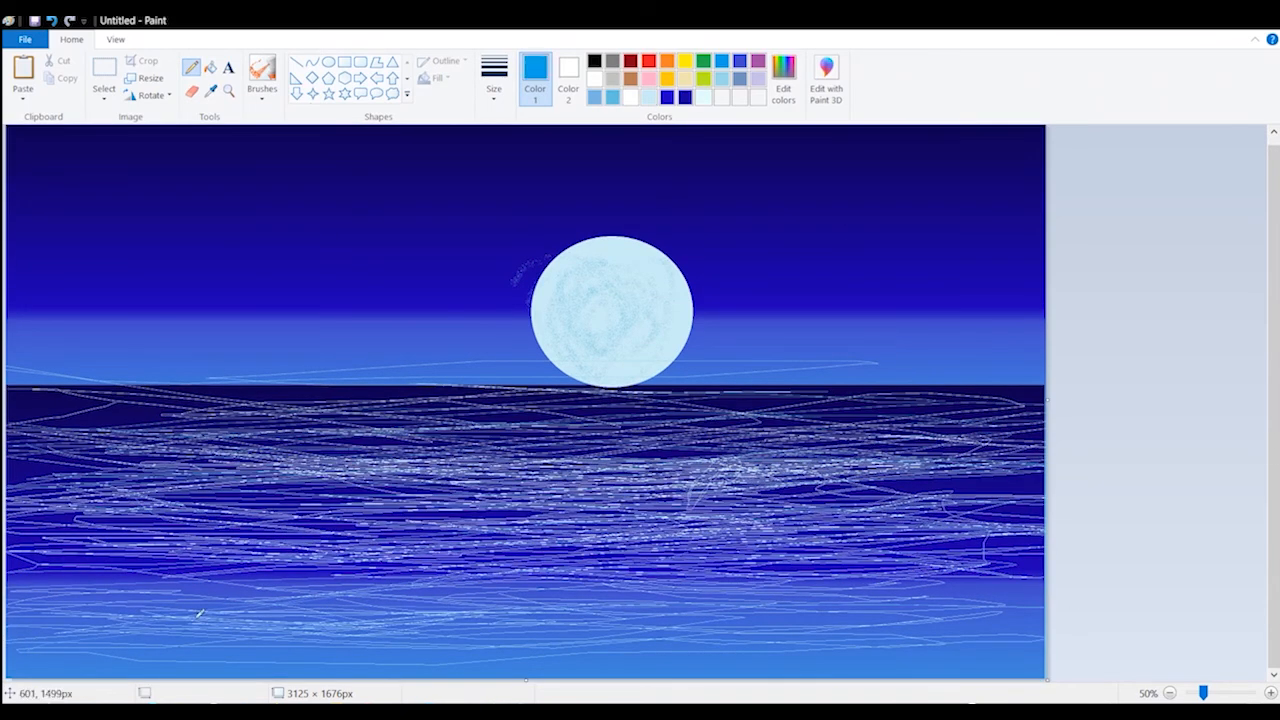
mouse_move(776, 446)
left_mouse_down()
mouse_move(492, 423)
mouse_move(593, 534)
mouse_move(1008, 602)
mouse_move(661, 425)
left_mouse_up()
mouse_move(84, 425)
left_mouse_down()
mouse_move(454, 415)
mouse_move(698, 458)
left_mouse_up()
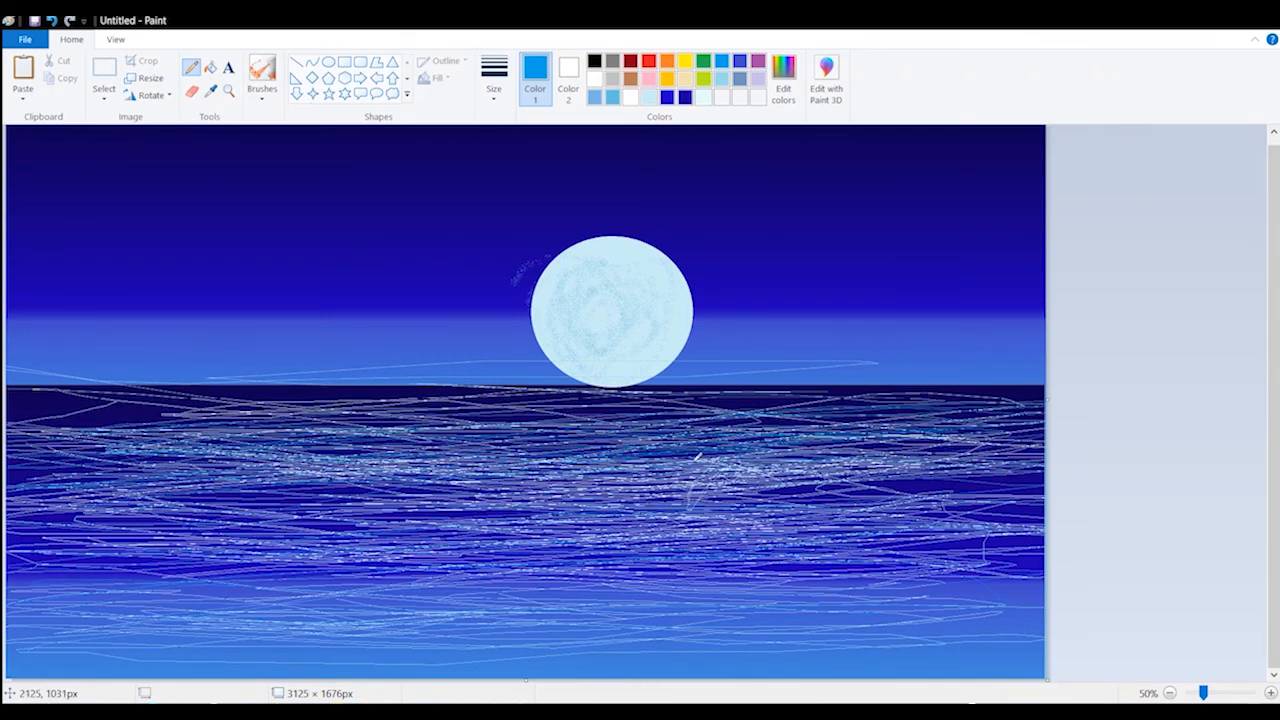
Paint a thick jagged black outline of hills along the horizon from edge to edge with the brush
left_click(262, 88)
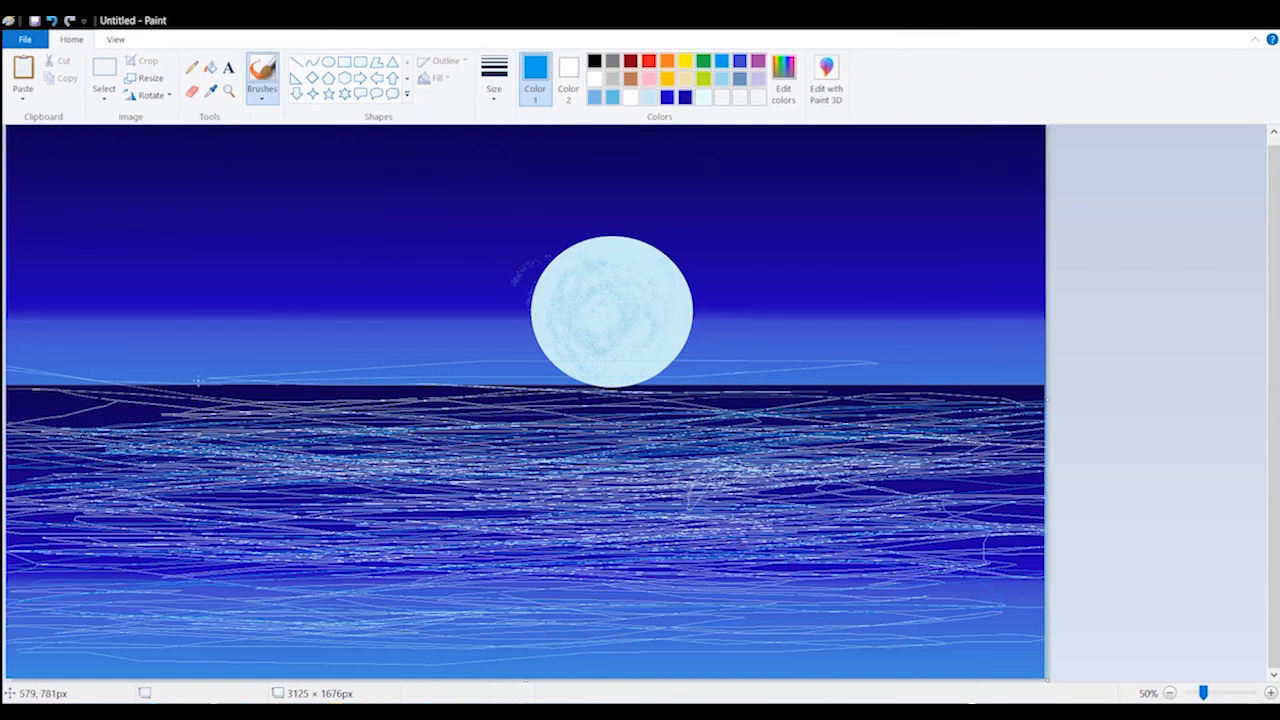
key("ctrl+z")
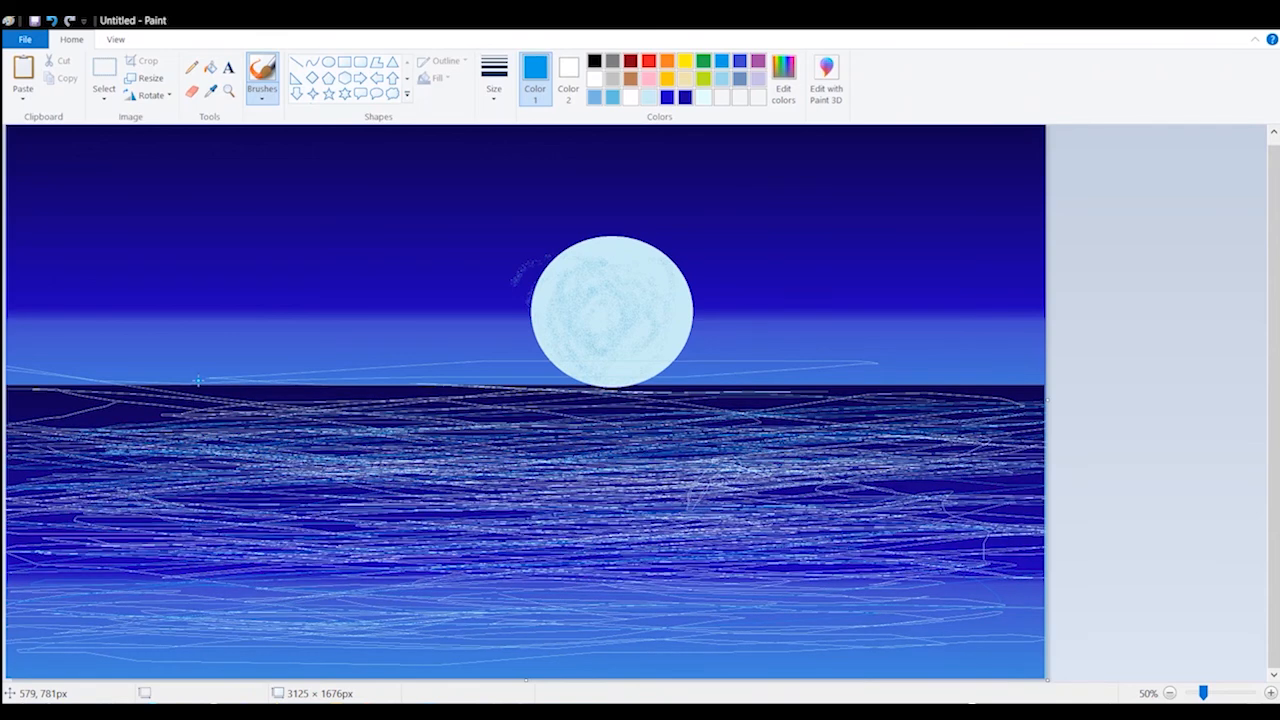
left_click(594, 61)
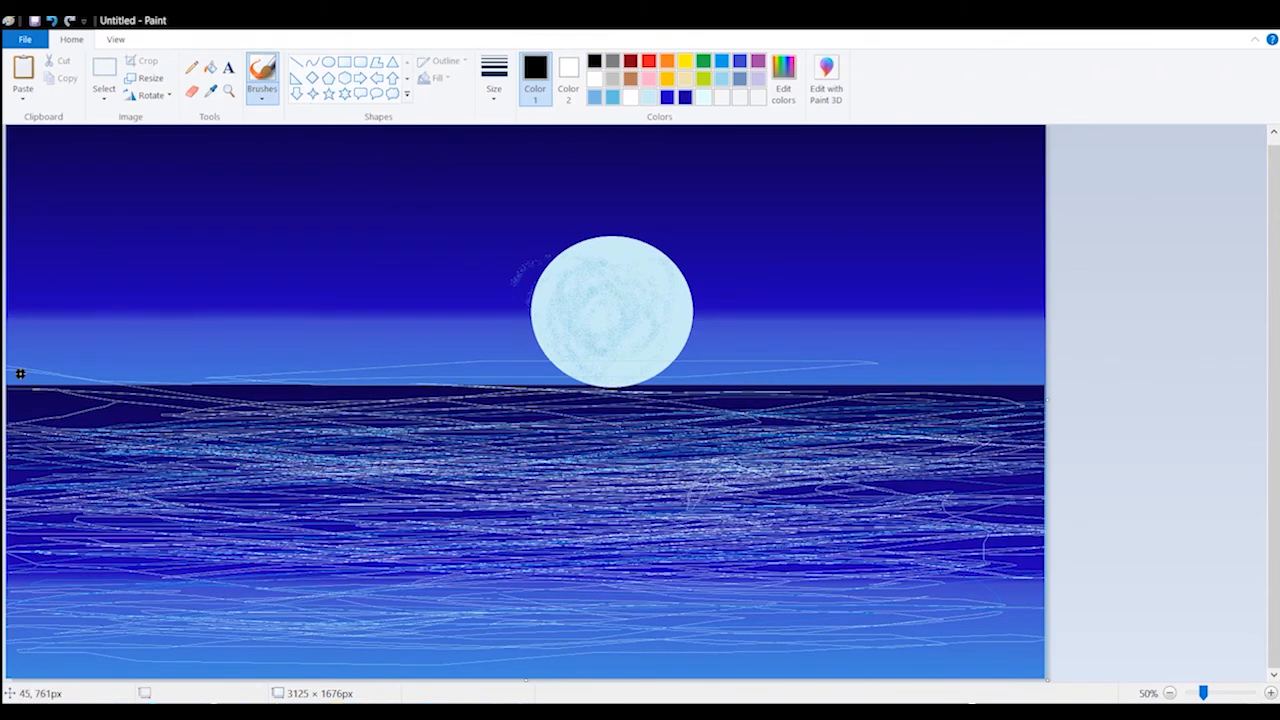
mouse_move(9, 327)
left_mouse_down()
mouse_move(27, 370)
mouse_move(57, 359)
mouse_move(137, 374)
mouse_move(185, 362)
mouse_move(265, 377)
left_mouse_up()
mouse_move(340, 367)
left_mouse_down()
mouse_move(632, 383)
mouse_move(688, 356)
mouse_move(806, 345)
mouse_move(764, 361)
mouse_move(1045, 290)
left_mouse_up()
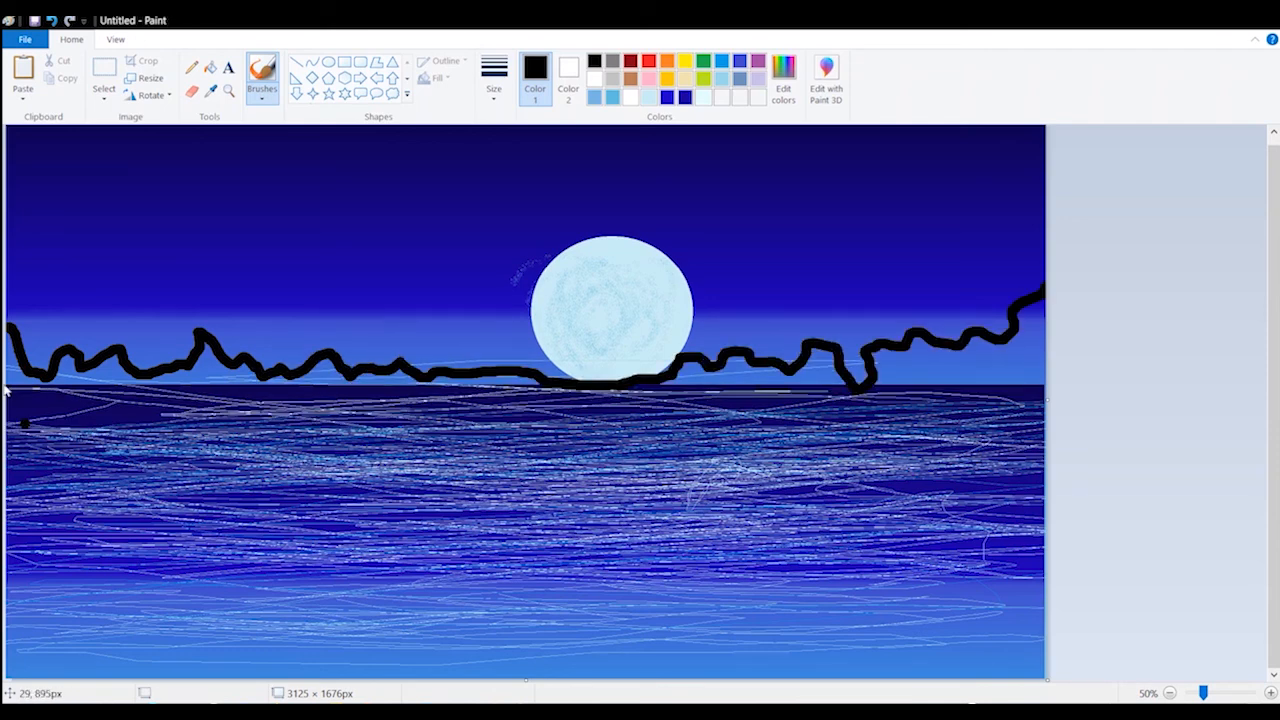
Close the hills' outline along the waterline and paint the enclosed area solid black
mouse_move(8, 326)
left_mouse_down()
mouse_move(9, 388)
mouse_move(40, 388)
left_mouse_up()
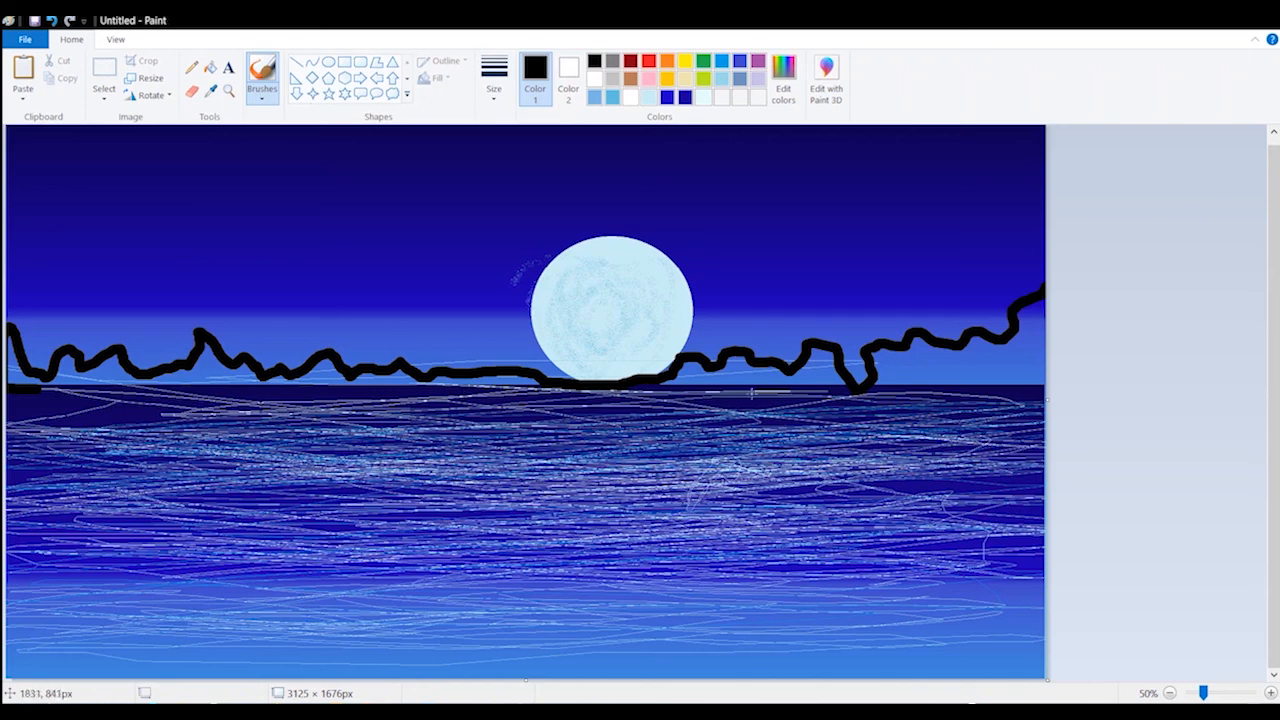
mouse_move(1044, 384)
left_mouse_down()
mouse_move(40, 392)
mouse_move(14, 342)
mouse_move(22, 373)
mouse_move(70, 358)
mouse_move(128, 358)
mouse_move(51, 374)
mouse_move(225, 362)
mouse_move(379, 379)
mouse_move(401, 397)
mouse_move(23, 389)
left_mouse_up()
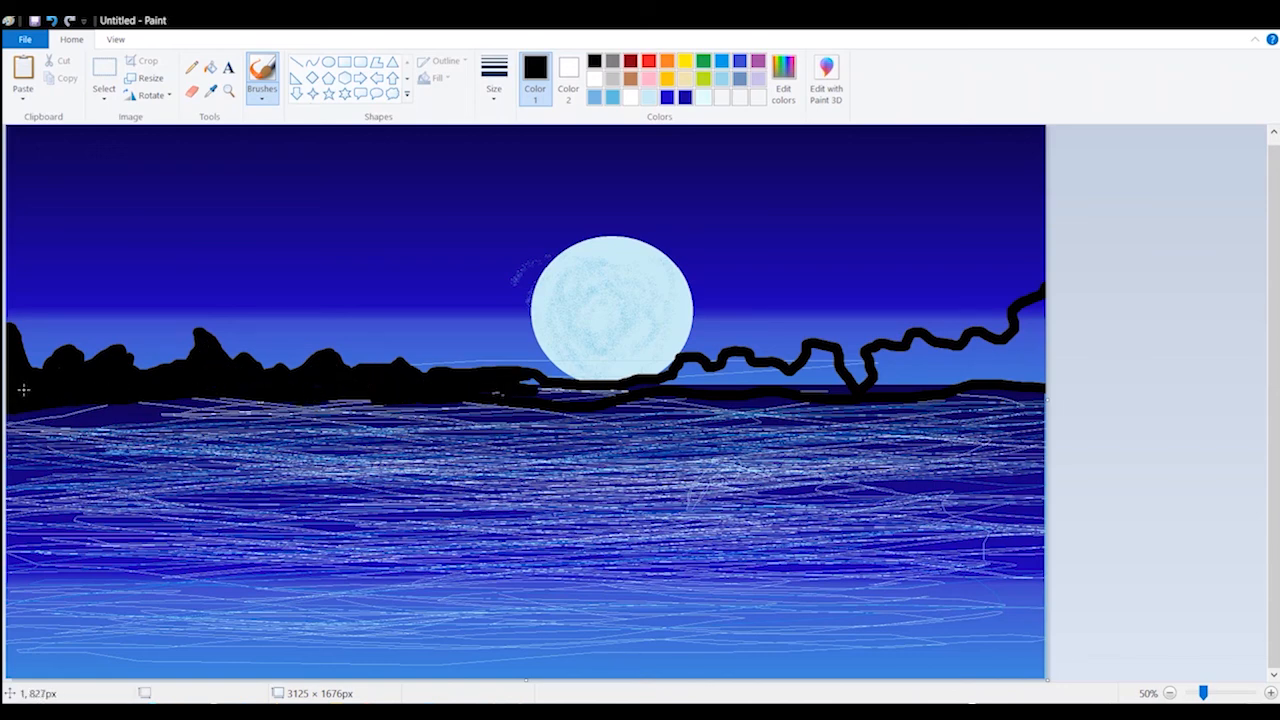
mouse_move(329, 384)
left_mouse_down()
mouse_move(605, 403)
mouse_move(691, 370)
mouse_move(739, 388)
mouse_move(749, 378)
mouse_move(730, 361)
mouse_move(743, 356)
mouse_move(768, 377)
mouse_move(761, 386)
mouse_move(820, 381)
mouse_move(804, 379)
mouse_move(812, 358)
mouse_move(850, 386)
mouse_move(946, 379)
mouse_move(847, 391)
mouse_move(891, 361)
mouse_move(885, 377)
mouse_move(882, 356)
mouse_move(906, 349)
mouse_move(893, 378)
mouse_move(922, 358)
mouse_move(910, 370)
mouse_move(1034, 372)
mouse_move(938, 355)
mouse_move(994, 341)
mouse_move(983, 349)
mouse_move(1039, 353)
mouse_move(1025, 355)
mouse_move(1025, 340)
mouse_move(981, 383)
mouse_move(932, 387)
left_mouse_up()
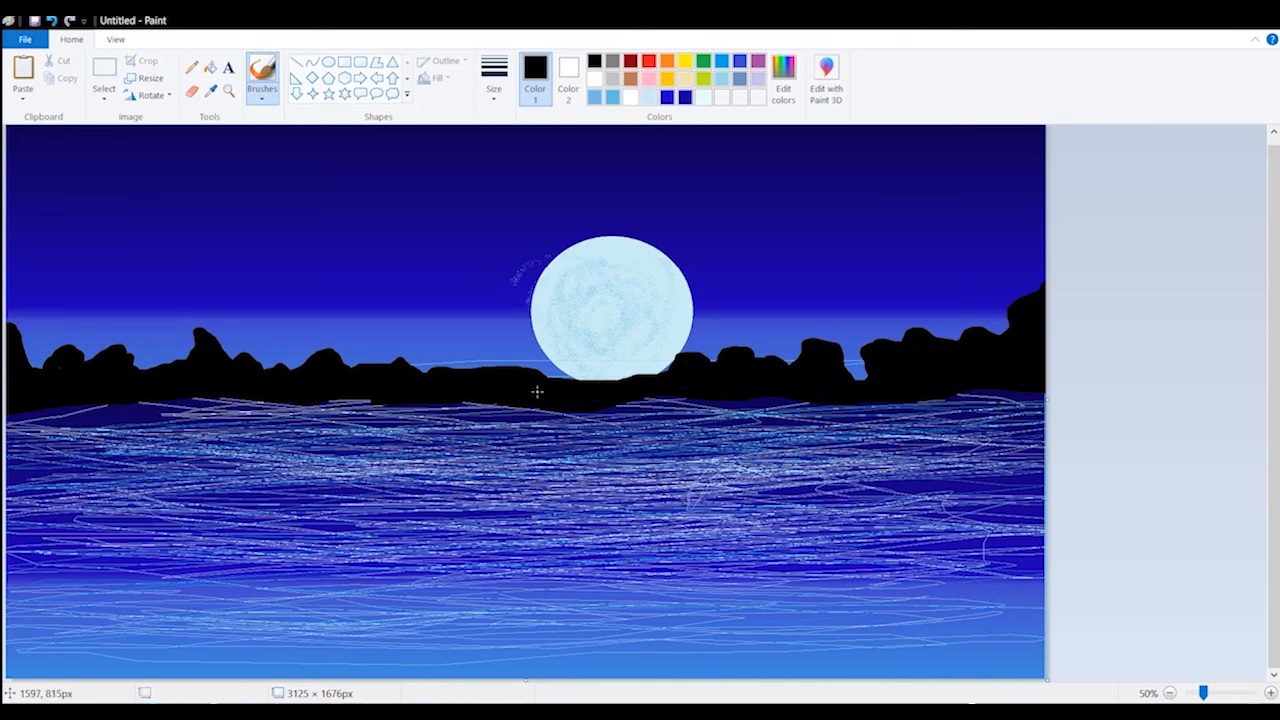
Paint a solid black rocky shore along the bottom edge, rising towards the lower-right corner of the picture
mouse_move(8, 620)
left_mouse_down()
mouse_move(14, 645)
mouse_move(48, 666)
mouse_move(152, 650)
mouse_move(16, 668)
mouse_move(253, 667)
left_mouse_up()
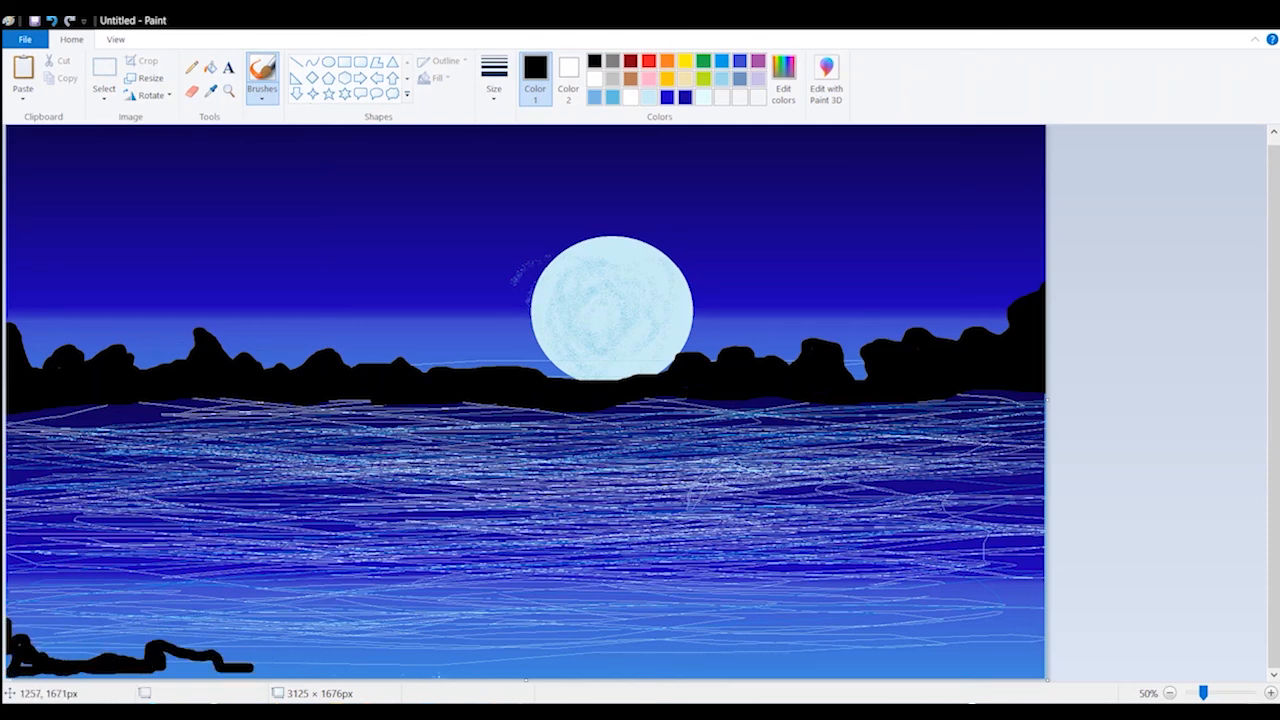
mouse_move(790, 665)
left_mouse_down()
mouse_move(951, 642)
mouse_move(1009, 593)
mouse_move(1042, 628)
left_mouse_up()
mouse_move(78, 676)
left_mouse_down()
mouse_move(604, 665)
mouse_move(636, 682)
left_mouse_up()
mouse_move(800, 667)
left_mouse_down()
mouse_move(732, 659)
mouse_move(806, 666)
left_mouse_up()
left_click_drag(955, 676, 1040, 664)
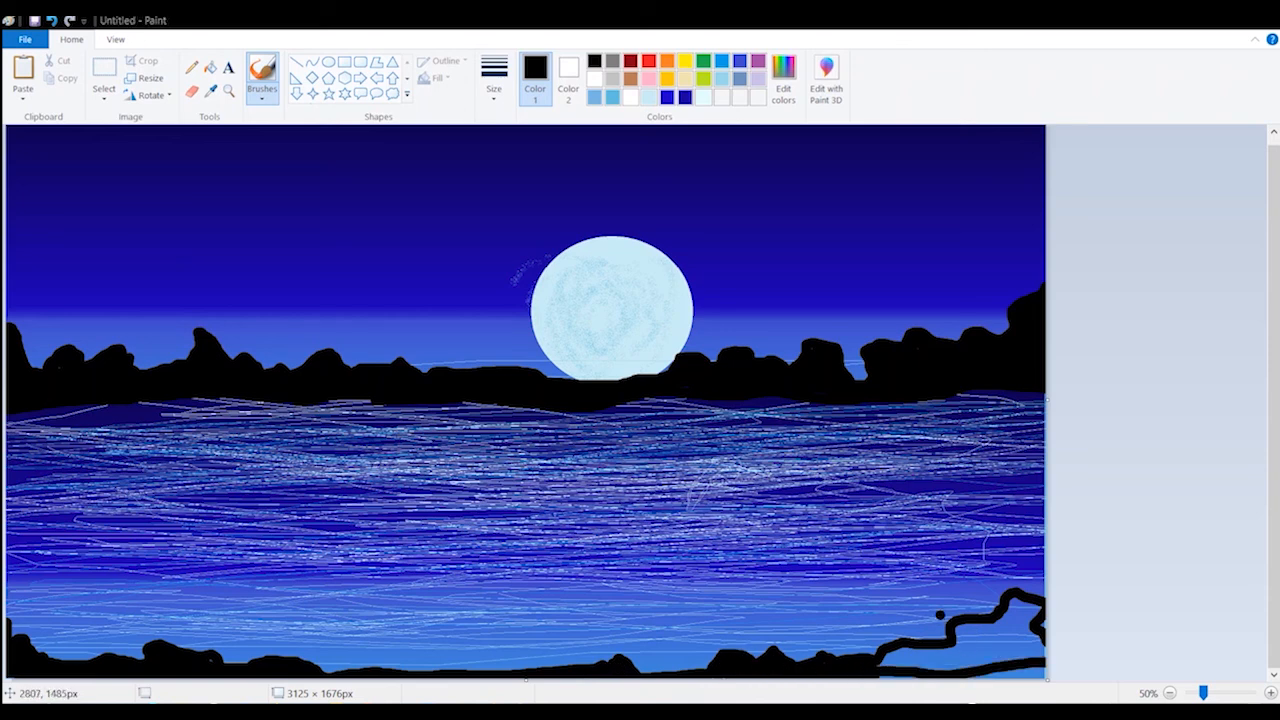
mouse_move(904, 652)
left_mouse_down()
mouse_move(1024, 665)
mouse_move(922, 651)
mouse_move(882, 673)
mouse_move(972, 620)
mouse_move(1004, 632)
mouse_move(985, 661)
mouse_move(964, 630)
mouse_move(983, 670)
mouse_move(1000, 622)
mouse_move(1038, 605)
mouse_move(1029, 651)
left_mouse_up()
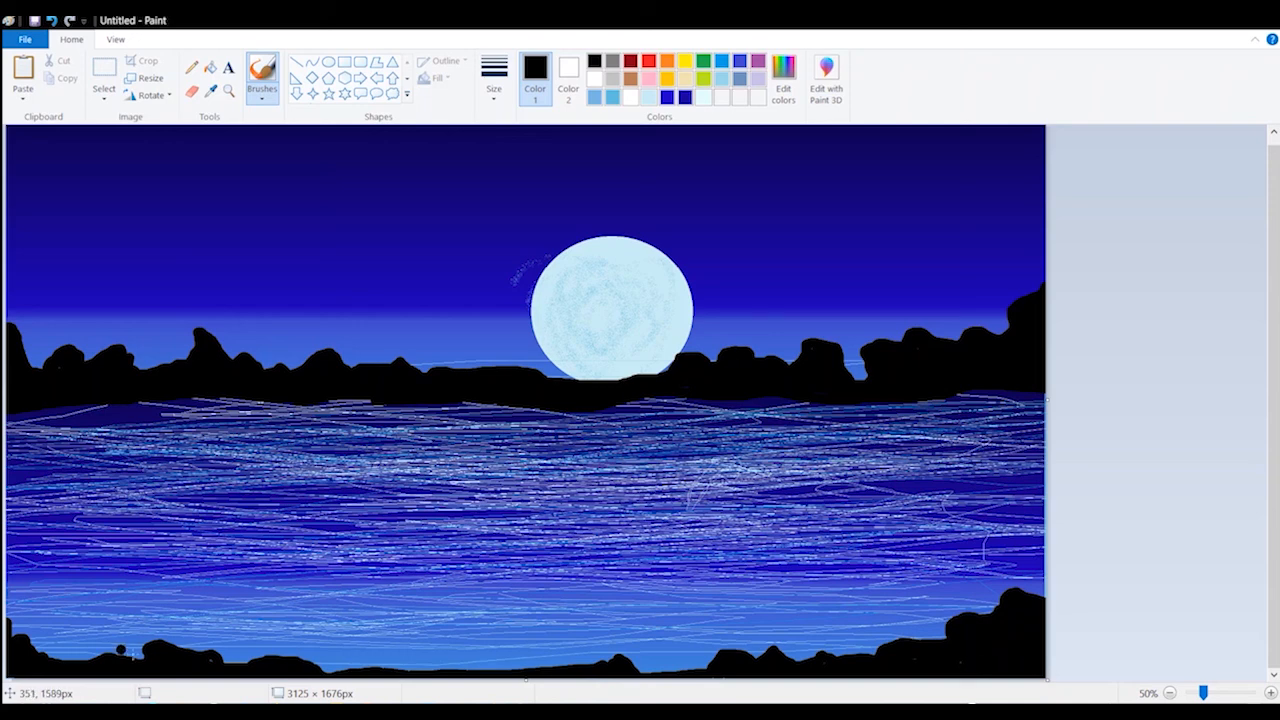
Build up taller black rocks in the lower-left foreground and raise the hills at the left of the horizon
mouse_move(20, 605)
left_mouse_down()
mouse_move(44, 644)
mouse_move(45, 628)
mouse_move(96, 643)
mouse_move(52, 658)
mouse_move(145, 641)
mouse_move(135, 651)
mouse_move(312, 670)
mouse_move(436, 648)
mouse_move(457, 667)
mouse_move(427, 649)
mouse_move(421, 668)
mouse_move(452, 672)
left_mouse_up()
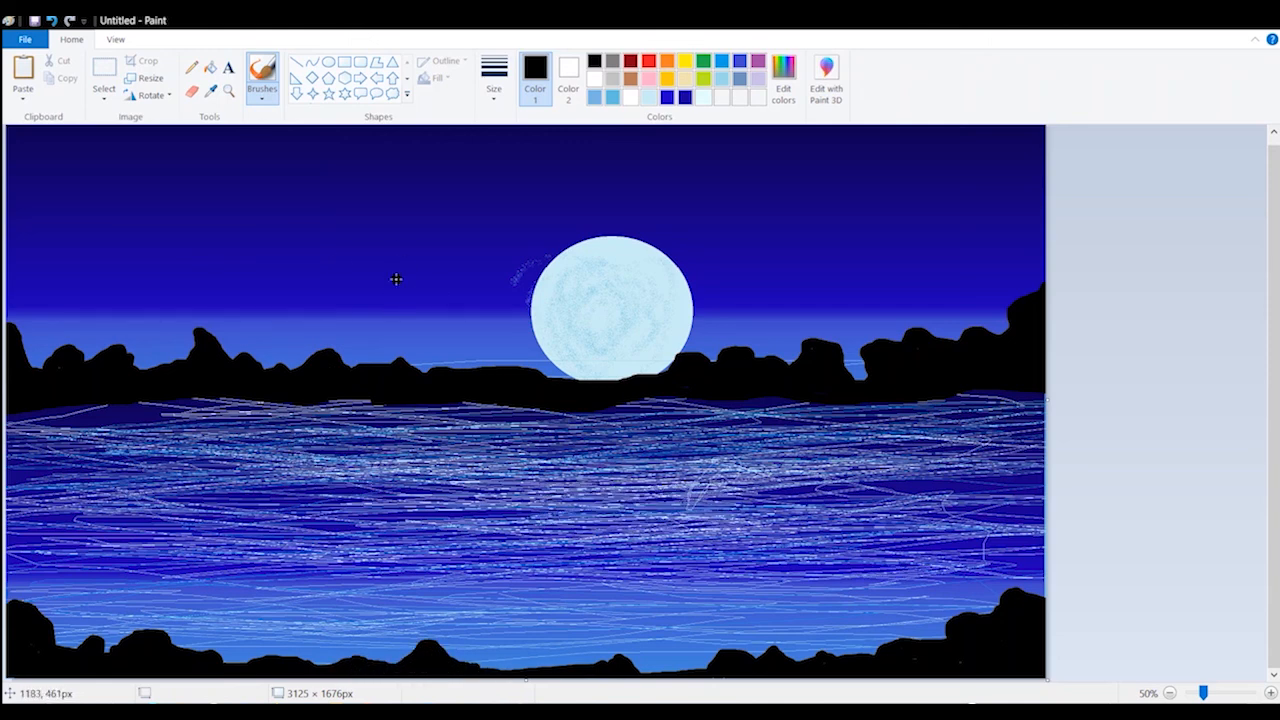
mouse_move(48, 366)
left_mouse_down()
mouse_move(56, 342)
mouse_move(15, 303)
mouse_move(48, 370)
mouse_move(25, 311)
mouse_move(16, 338)
mouse_move(180, 350)
mouse_move(165, 372)
mouse_move(183, 357)
left_mouse_up()
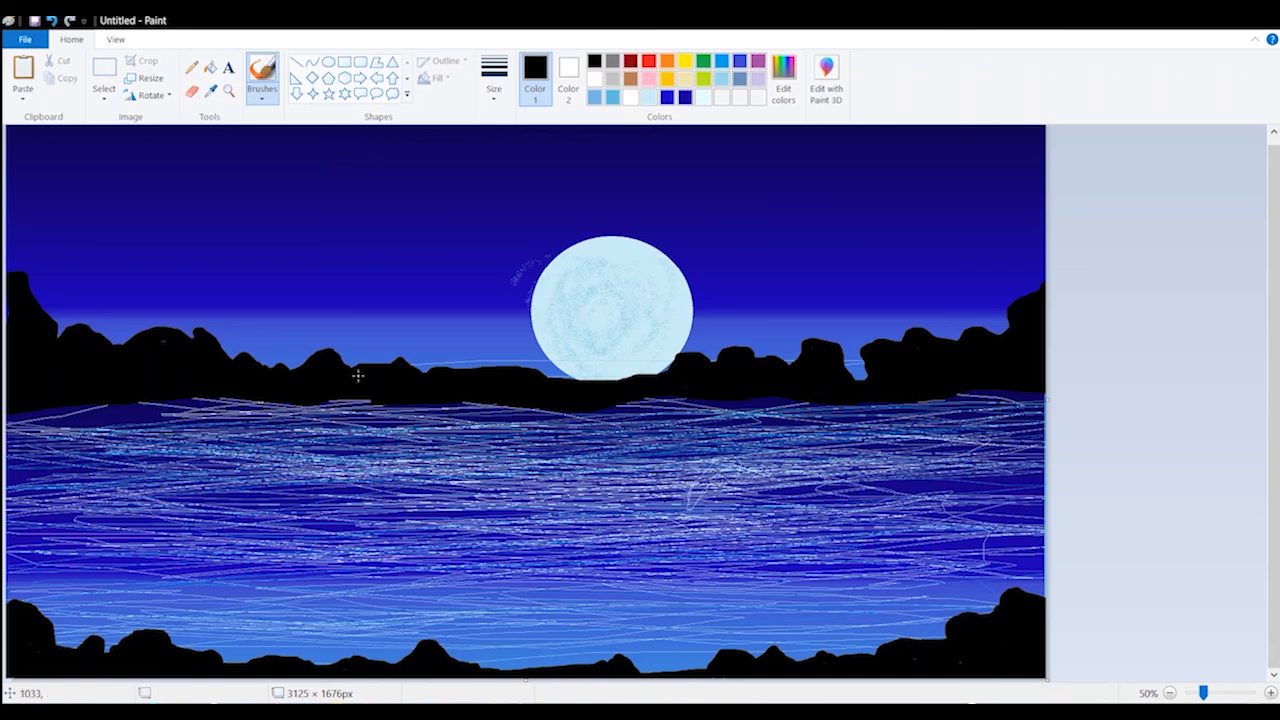
mouse_move(358, 375)
left_mouse_down()
mouse_move(275, 370)
mouse_move(311, 349)
left_mouse_up()
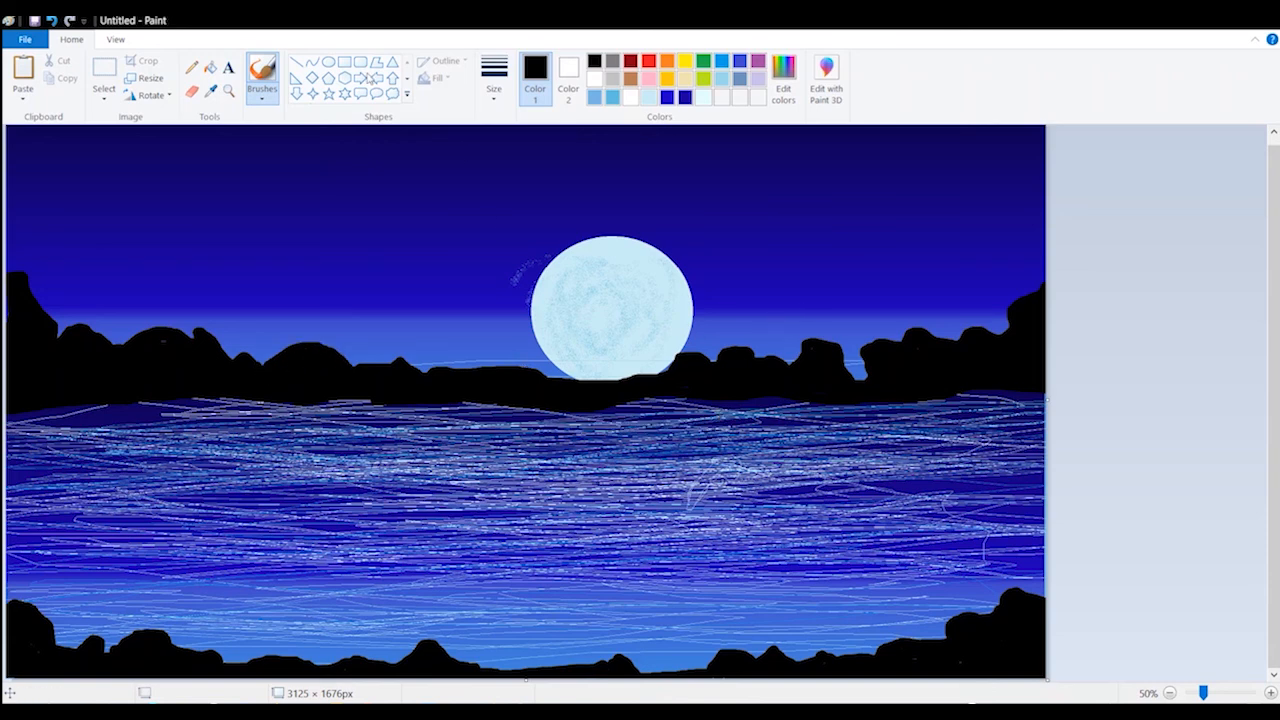
Draw the moon's shimmering reflection down the water below it with dense Pencil strokes in pale blue, finished in white
left_click(191, 67)
left_click(650, 99)
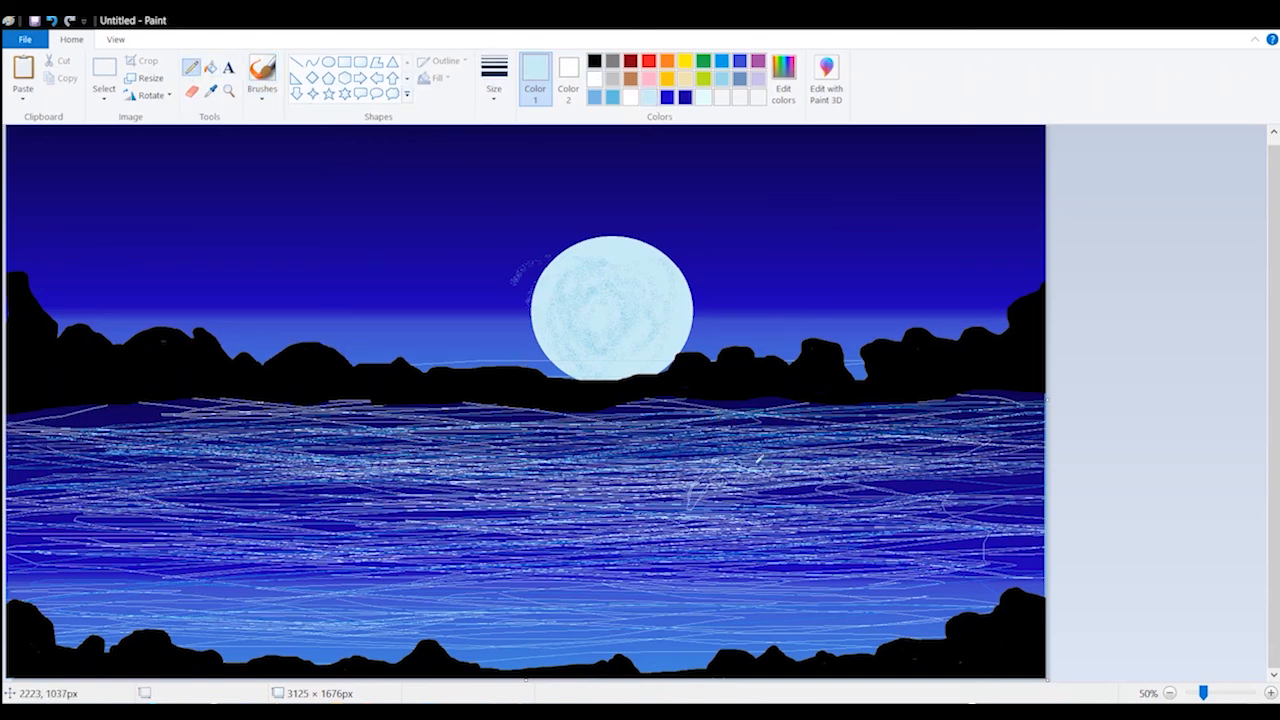
left_click_drag(686, 425, 609, 441)
mouse_move(731, 426)
left_mouse_down()
mouse_move(709, 438)
mouse_move(654, 402)
mouse_move(652, 420)
left_mouse_up()
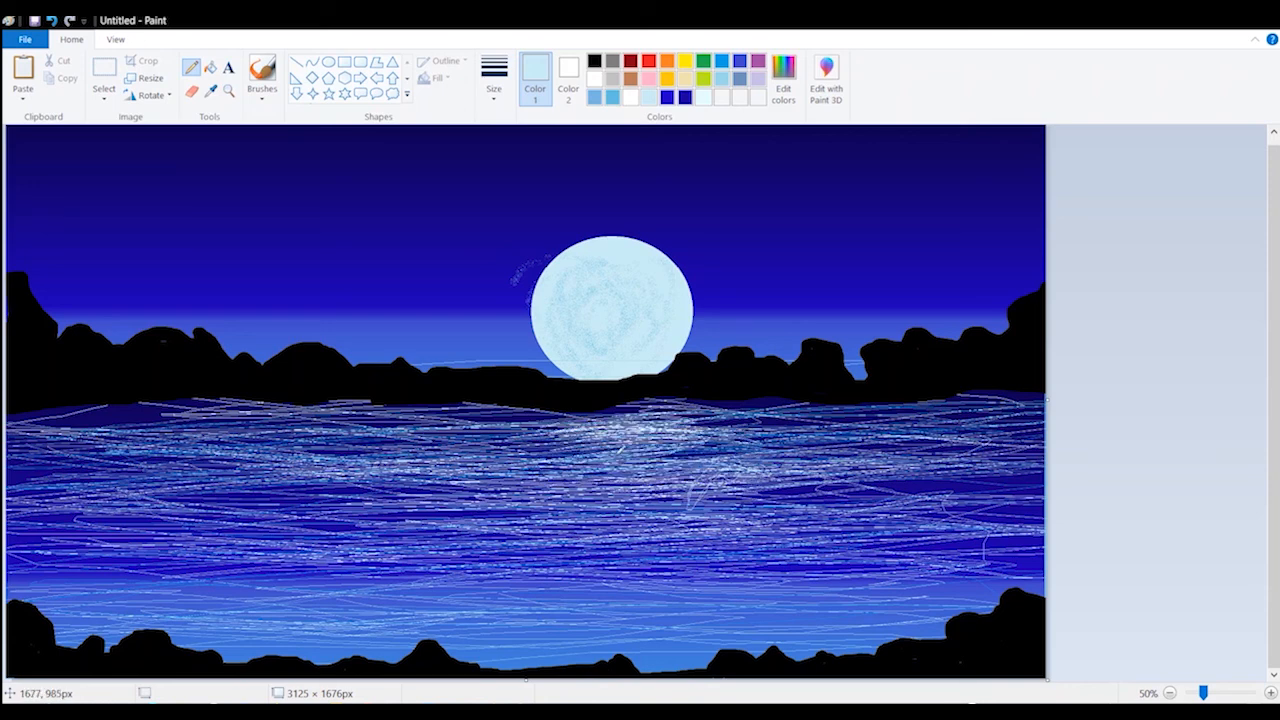
mouse_move(564, 454)
left_mouse_down()
mouse_move(690, 500)
mouse_move(560, 436)
mouse_move(740, 415)
mouse_move(624, 421)
mouse_move(660, 418)
mouse_move(760, 460)
mouse_move(700, 476)
mouse_move(650, 510)
left_mouse_up()
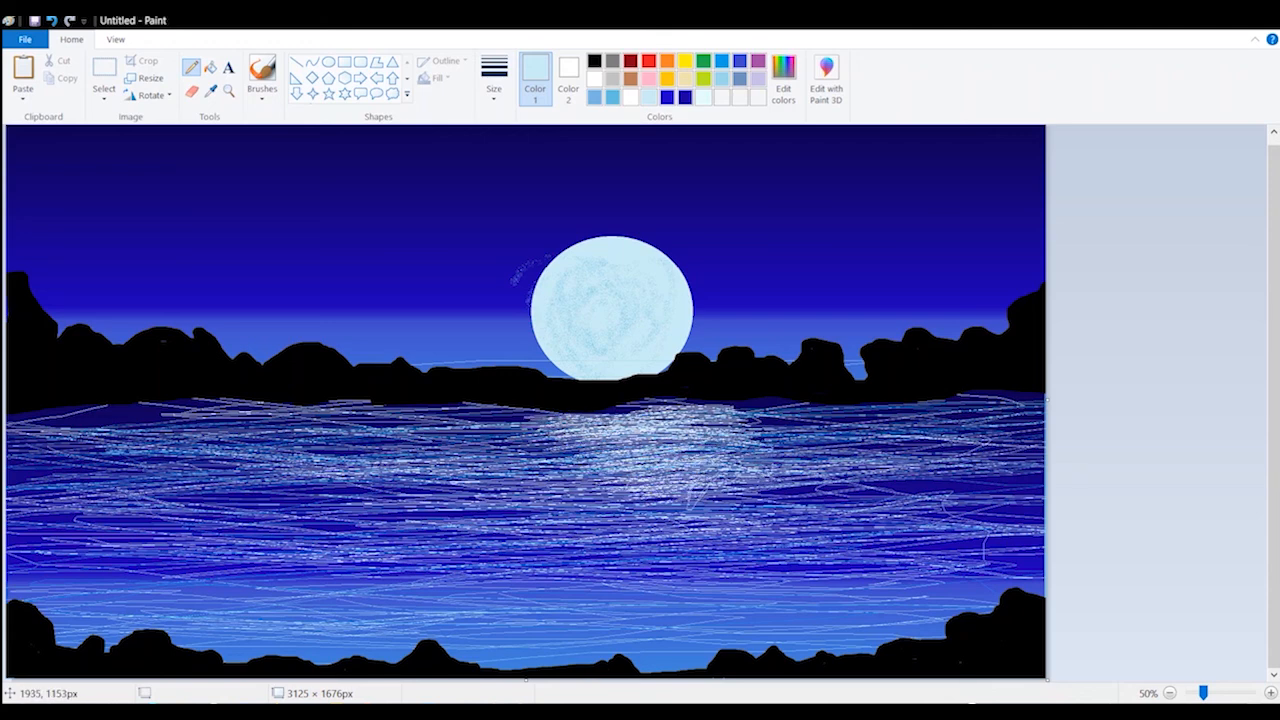
left_click(630, 97)
mouse_move(590, 444)
left_mouse_down()
mouse_move(700, 440)
mouse_move(649, 504)
mouse_move(690, 530)
mouse_move(655, 415)
mouse_move(777, 403)
mouse_move(787, 458)
mouse_move(540, 548)
mouse_move(600, 455)
mouse_move(743, 544)
mouse_move(530, 420)
mouse_move(659, 600)
left_mouse_up()
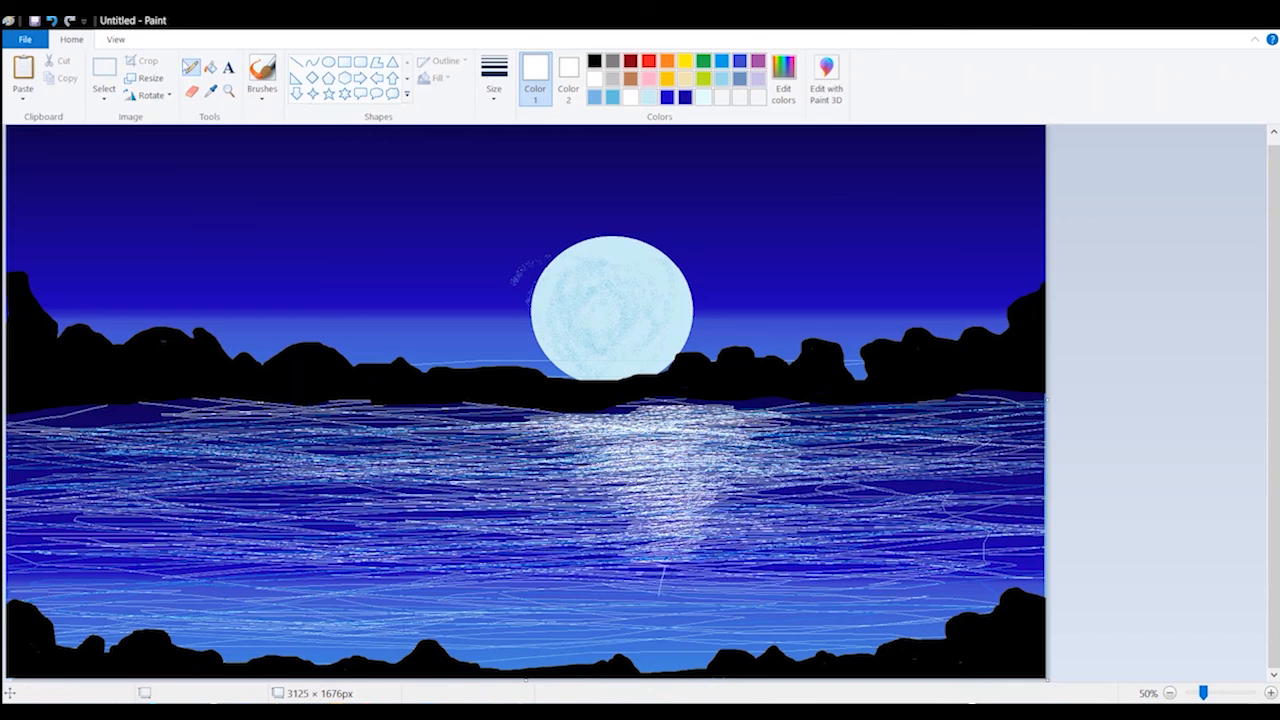
Paint thin black grass blades of varying height growing from the lower-left rocks with the brush
left_click(262, 75)
left_click(595, 61)
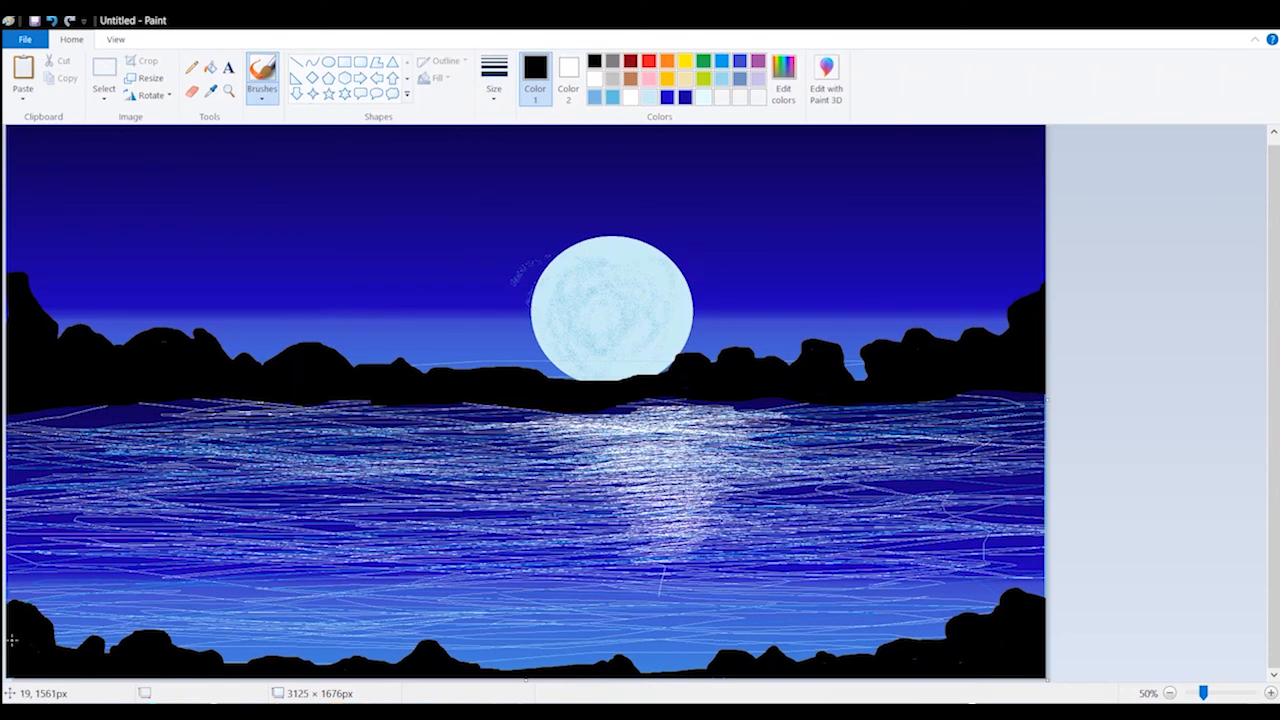
mouse_move(22, 587)
left_mouse_down()
mouse_move(25, 625)
mouse_move(25, 554)
mouse_move(13, 552)
mouse_move(27, 572)
mouse_move(10, 549)
left_mouse_up()
left_click_drag(44, 610, 35, 585)
left_click_drag(57, 645, 70, 570)
mouse_move(45, 618)
left_mouse_down()
mouse_move(35, 550)
mouse_move(72, 588)
left_mouse_up()
left_click_drag(70, 650, 90, 614)
left_click_drag(100, 654, 144, 608)
left_click_drag(45, 616, 60, 550)
left_click_drag(30, 585, 22, 527)
left_click_drag(150, 640, 168, 612)
mouse_move(160, 652)
left_mouse_down()
mouse_move(238, 612)
mouse_move(215, 572)
left_mouse_up()
left_click_drag(224, 655, 268, 612)
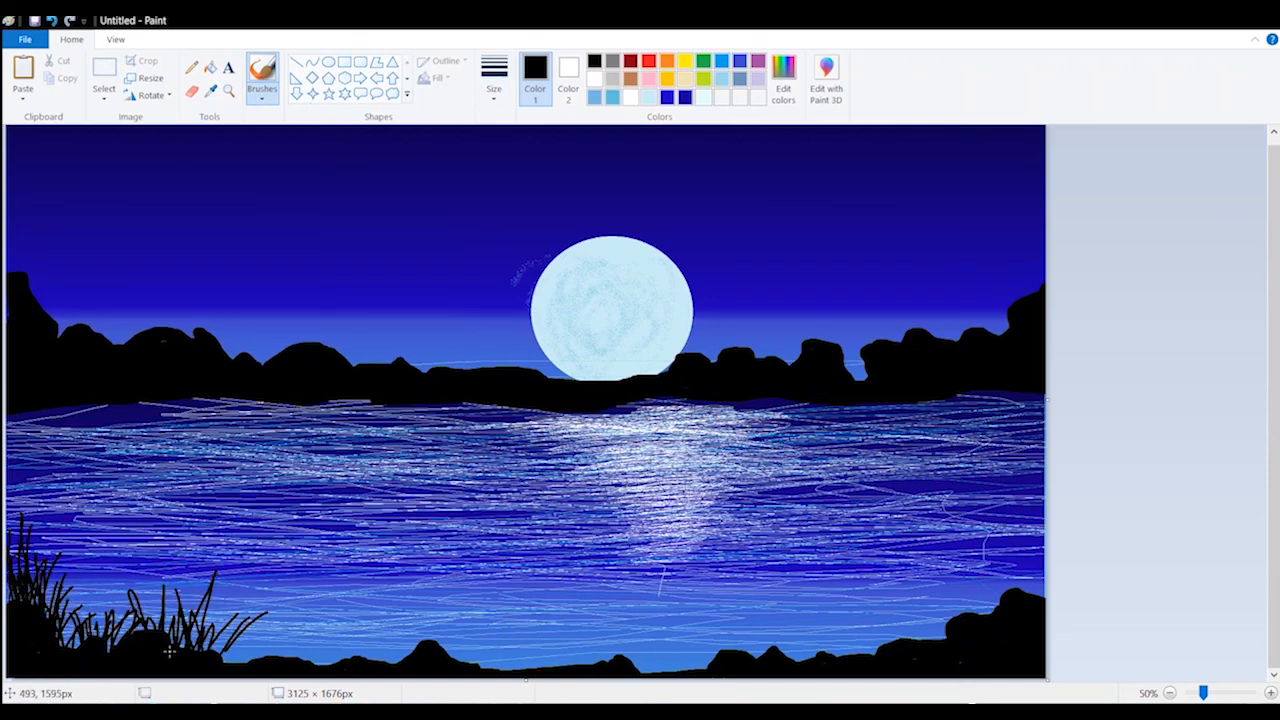
left_click_drag(122, 640, 150, 602)
left_click_drag(45, 606, 45, 540)
Paint matching black grass blades along the lower-right rocks and add a few short ones at the end of the left clump
left_click_drag(958, 612, 953, 550)
mouse_move(975, 612)
left_mouse_down()
mouse_move(975, 544)
mouse_move(964, 574)
left_mouse_up()
left_click_drag(1012, 594, 1026, 545)
mouse_move(938, 640)
left_mouse_down()
mouse_move(900, 606)
mouse_move(896, 567)
left_mouse_up()
left_click_drag(958, 613, 938, 575)
left_click_drag(1018, 588, 1044, 504)
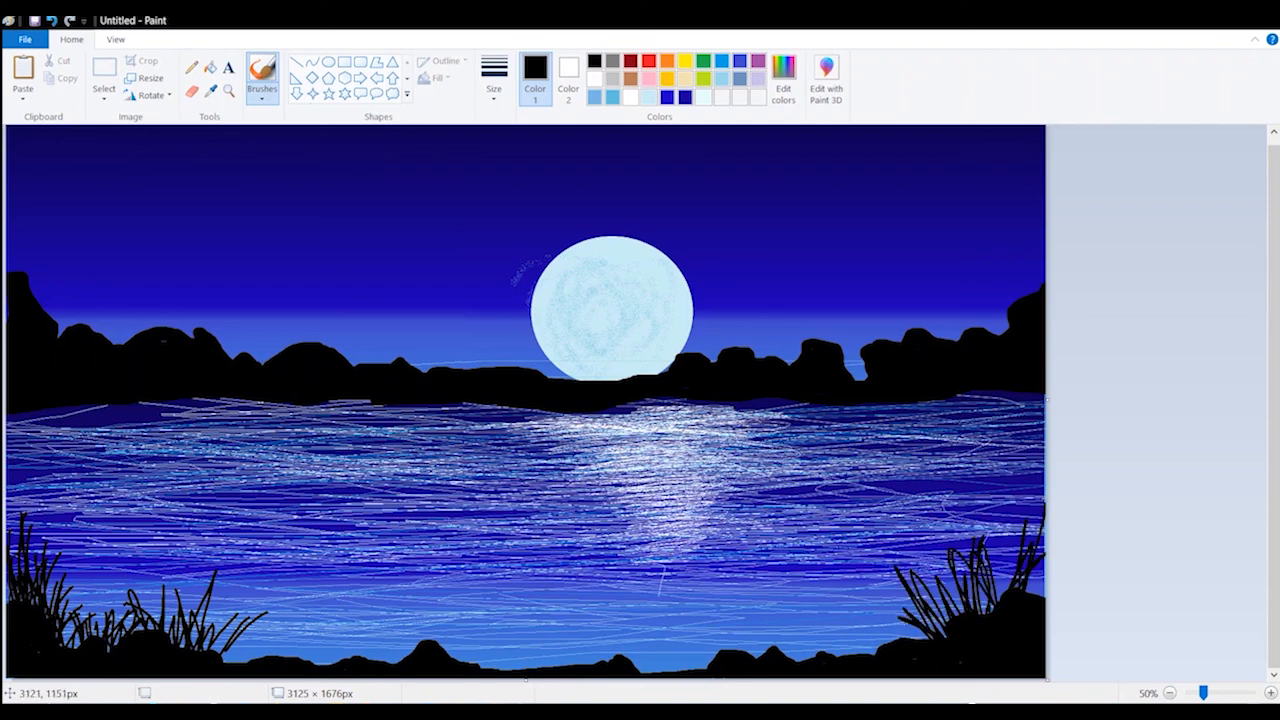
mouse_move(866, 654)
left_mouse_down()
mouse_move(846, 590)
mouse_move(822, 630)
left_mouse_up()
left_click_drag(870, 636, 856, 612)
left_click_drag(812, 660, 800, 610)
left_click_drag(780, 660, 772, 636)
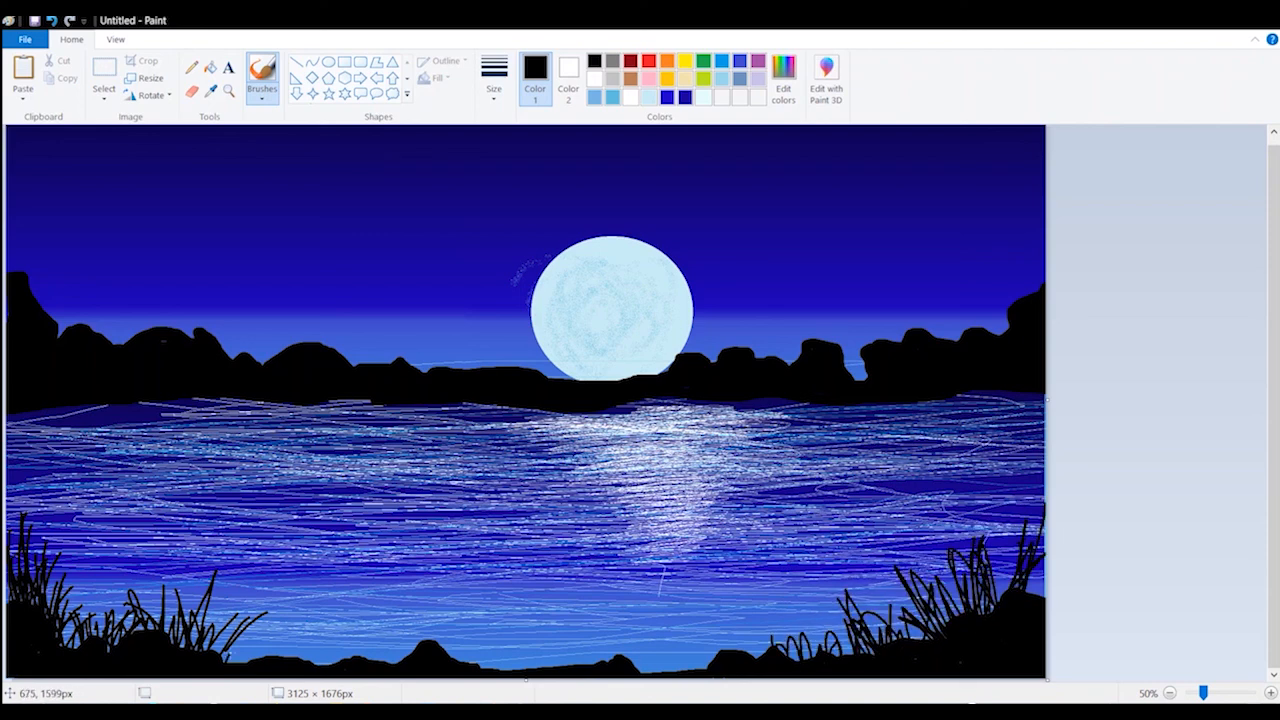
left_click_drag(258, 660, 250, 632)
left_click_drag(244, 664, 234, 640)
left_click_drag(1022, 528, 1018, 466)
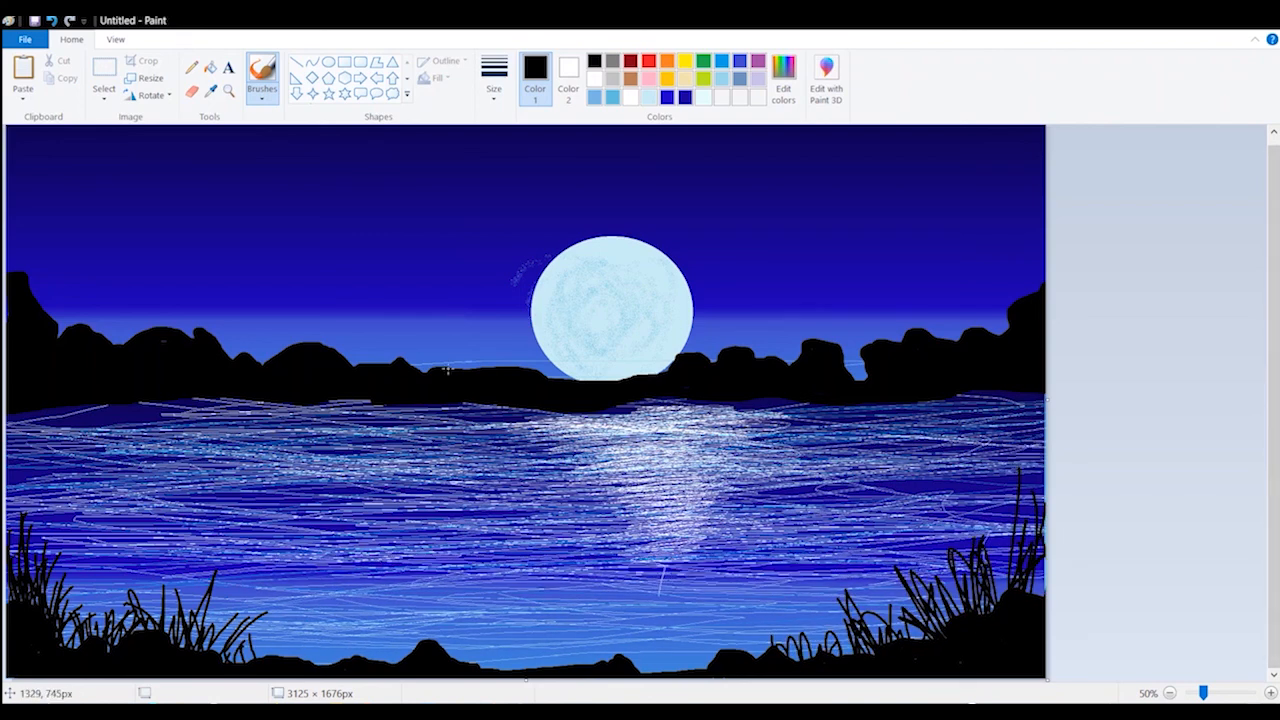
Dot small white stars across the sky on both sides of the moon with the brush
left_click(594, 79)
left_click(193, 157)
left_click(169, 241)
left_click(112, 278)
left_click(446, 293)
left_click(523, 171)
left_click(915, 207)
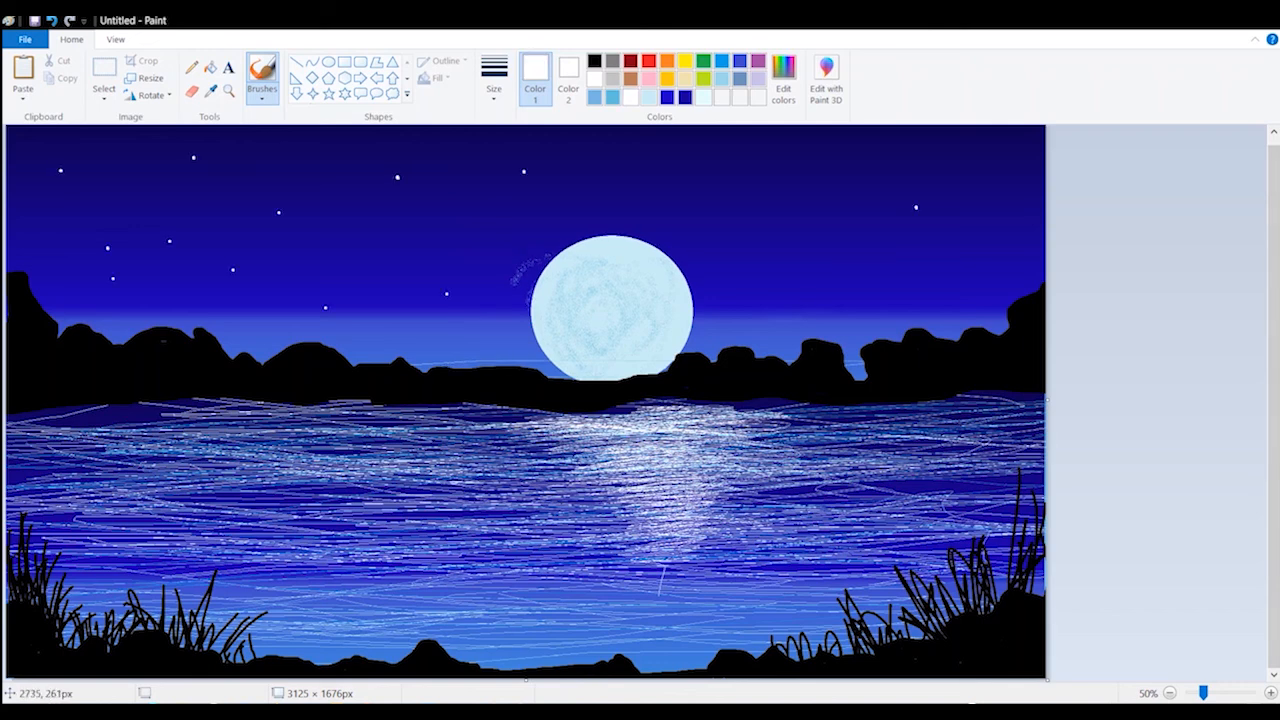
left_click(458, 353)
left_click(191, 67)
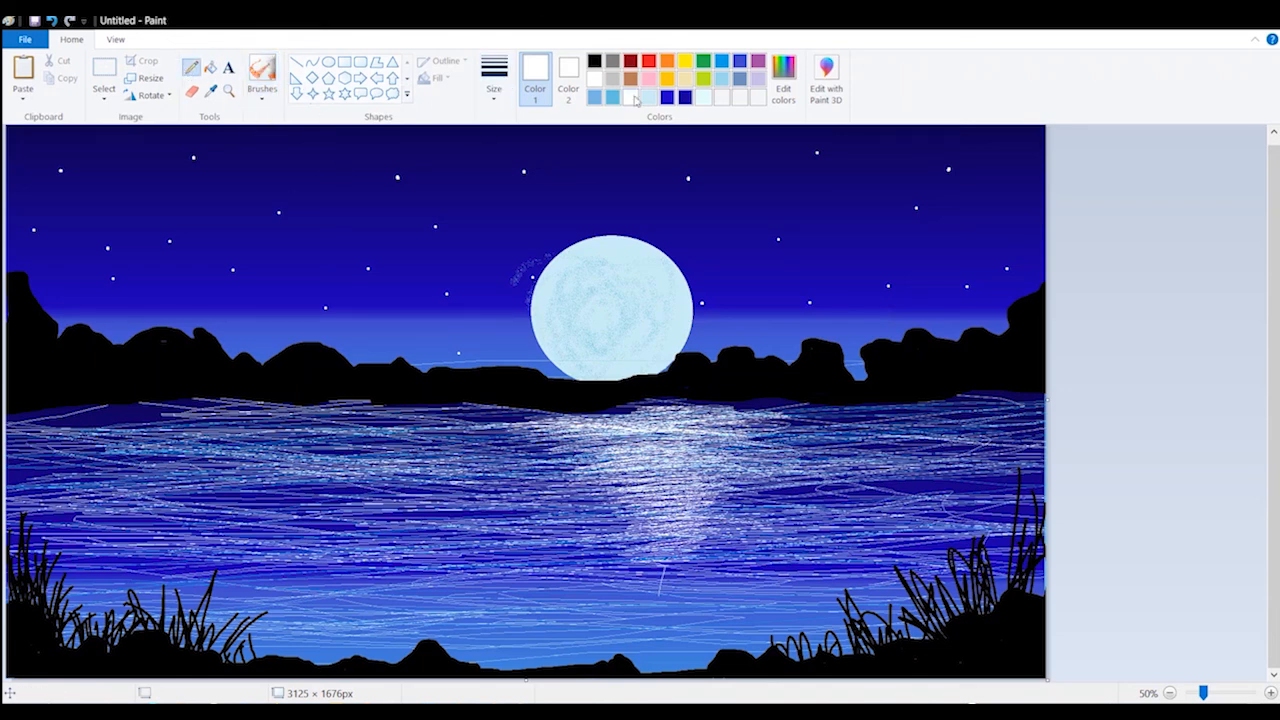
left_click(612, 61)
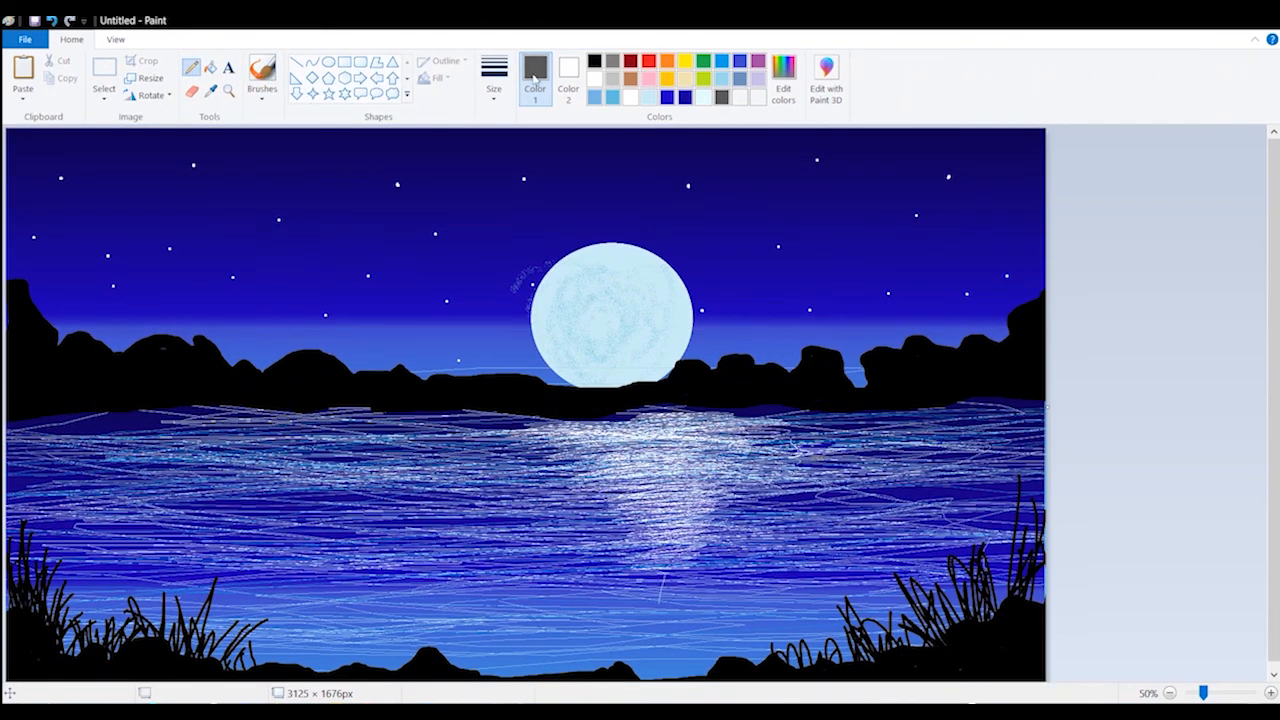
left_click(262, 72)
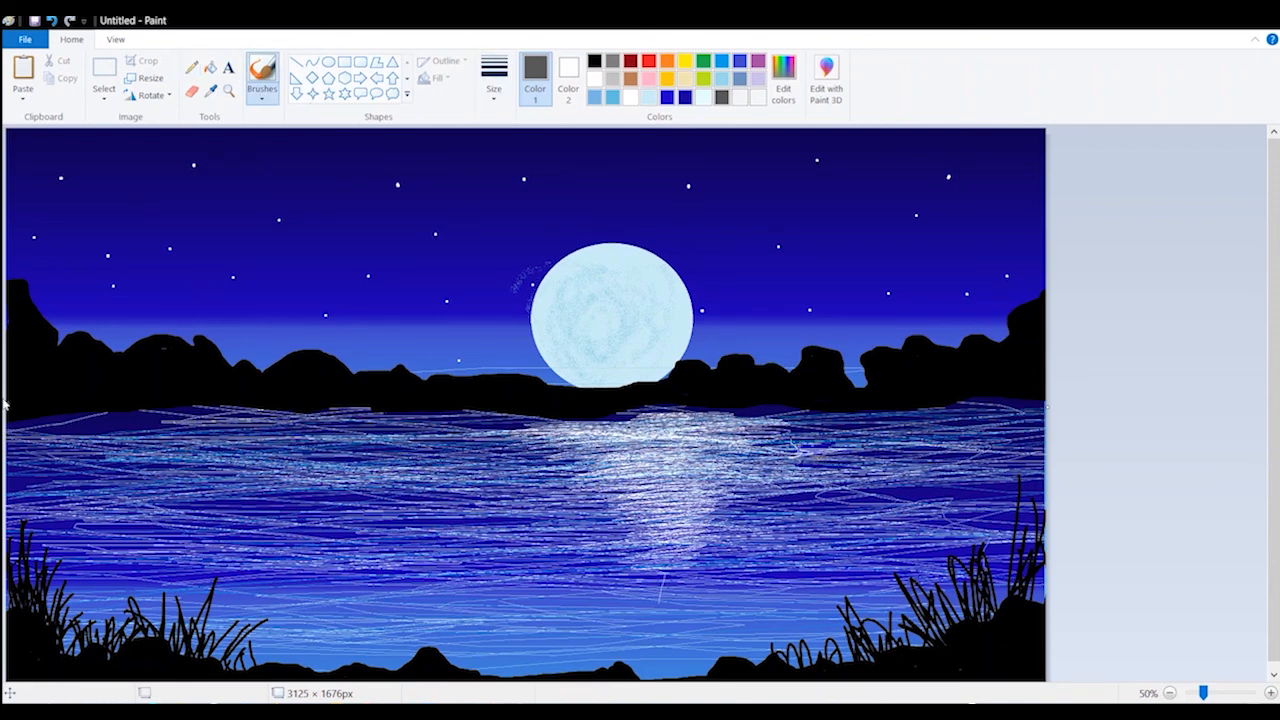
mouse_move(15, 347)
left_mouse_down()
mouse_move(37, 390)
mouse_move(61, 375)
mouse_move(191, 398)
left_mouse_up()
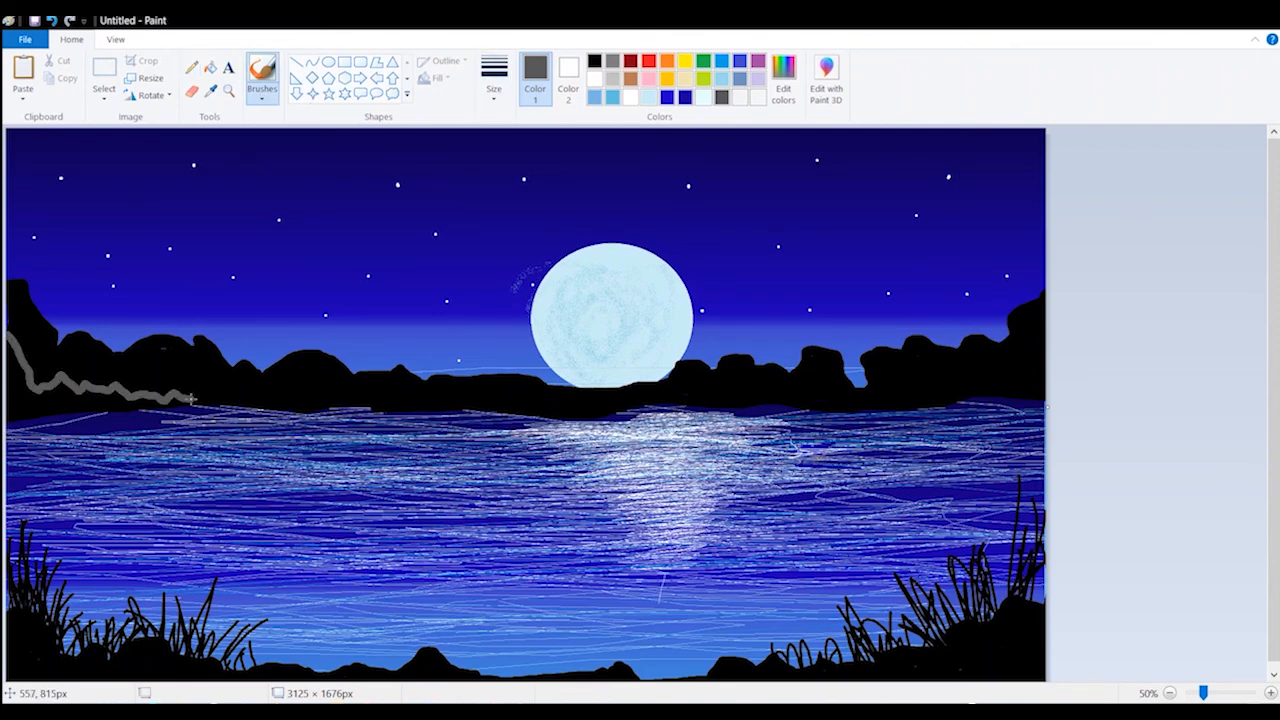
key("ctrl+z")
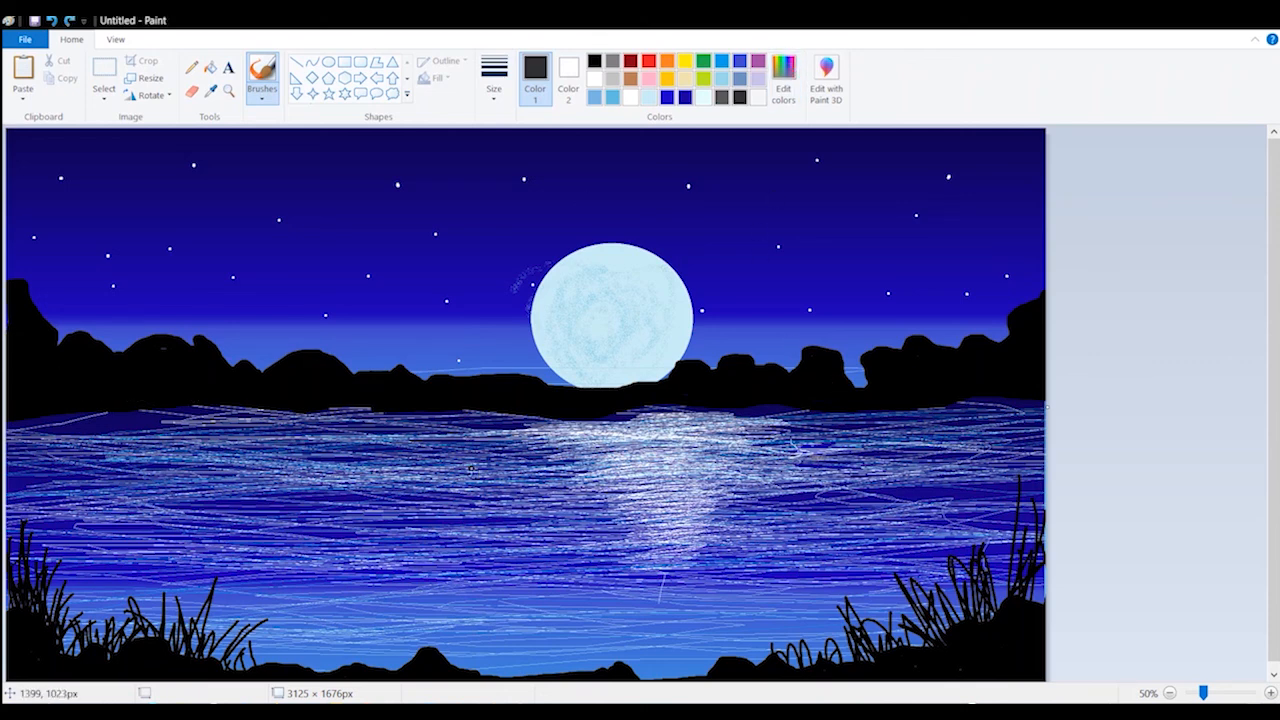
Outline a dark grey mountain range in front of the black hills from edge to edge and paint it solid down to the waterline
mouse_move(12, 345)
left_mouse_down()
mouse_move(102, 384)
mouse_move(332, 362)
mouse_move(467, 401)
mouse_move(928, 340)
mouse_move(1044, 378)
left_mouse_up()
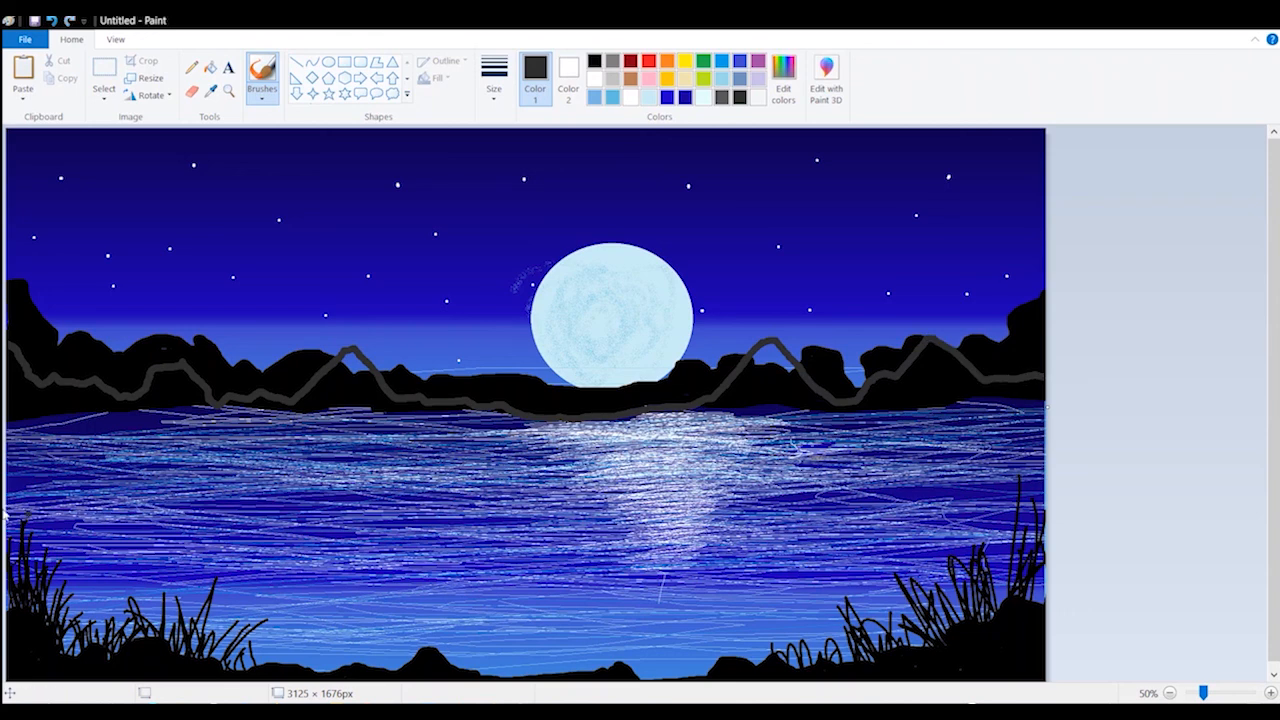
mouse_move(10, 421)
left_mouse_down()
mouse_move(862, 420)
mouse_move(1044, 400)
left_mouse_up()
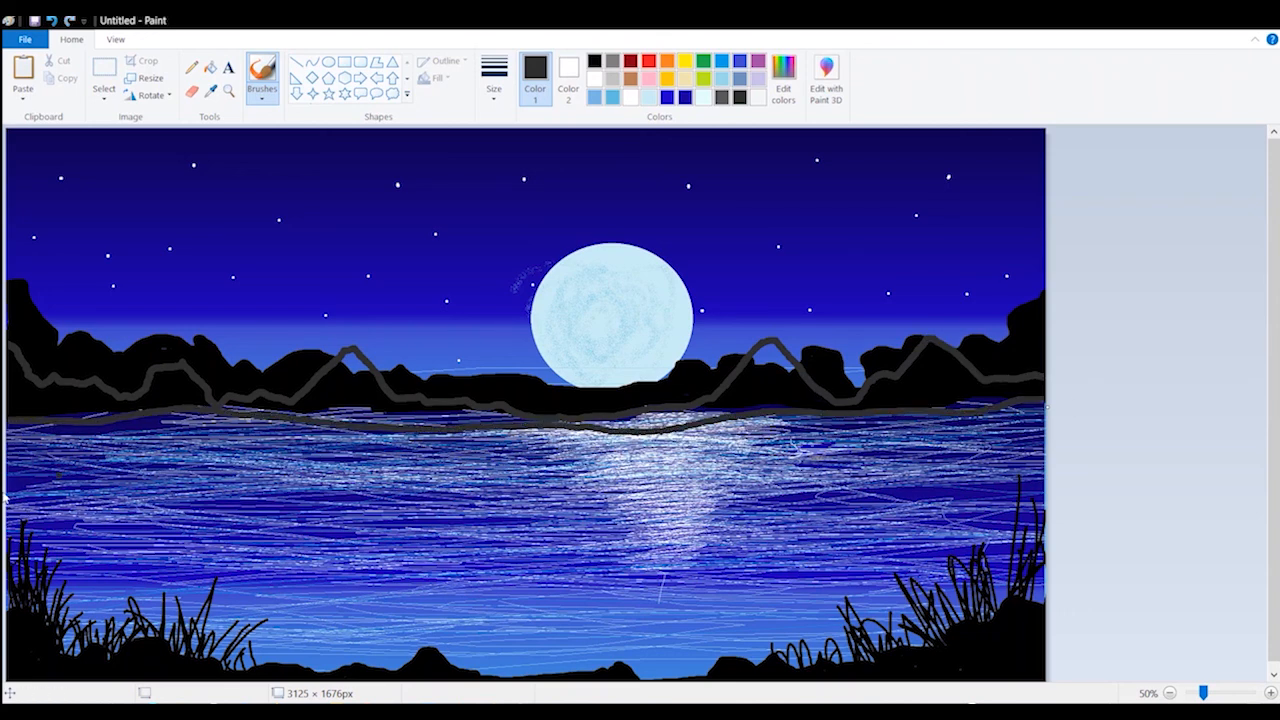
mouse_move(7, 355)
left_mouse_down()
mouse_move(21, 389)
mouse_move(72, 386)
mouse_move(82, 410)
mouse_move(143, 407)
mouse_move(148, 387)
mouse_move(200, 382)
mouse_move(179, 387)
mouse_move(196, 413)
mouse_move(299, 404)
mouse_move(321, 381)
mouse_move(367, 371)
mouse_move(382, 378)
mouse_move(355, 391)
mouse_move(375, 418)
mouse_move(311, 418)
mouse_move(365, 405)
mouse_move(680, 429)
mouse_move(528, 431)
mouse_move(554, 435)
mouse_move(756, 366)
mouse_move(748, 385)
mouse_move(852, 388)
mouse_move(759, 361)
mouse_move(540, 430)
mouse_move(628, 427)
mouse_move(648, 442)
mouse_move(576, 422)
mouse_move(778, 403)
mouse_move(829, 381)
mouse_move(756, 343)
mouse_move(781, 336)
mouse_move(779, 382)
mouse_move(731, 409)
mouse_move(863, 408)
mouse_move(861, 392)
mouse_move(971, 372)
mouse_move(857, 378)
mouse_move(936, 387)
mouse_move(898, 394)
mouse_move(905, 367)
mouse_move(1014, 386)
left_mouse_up()
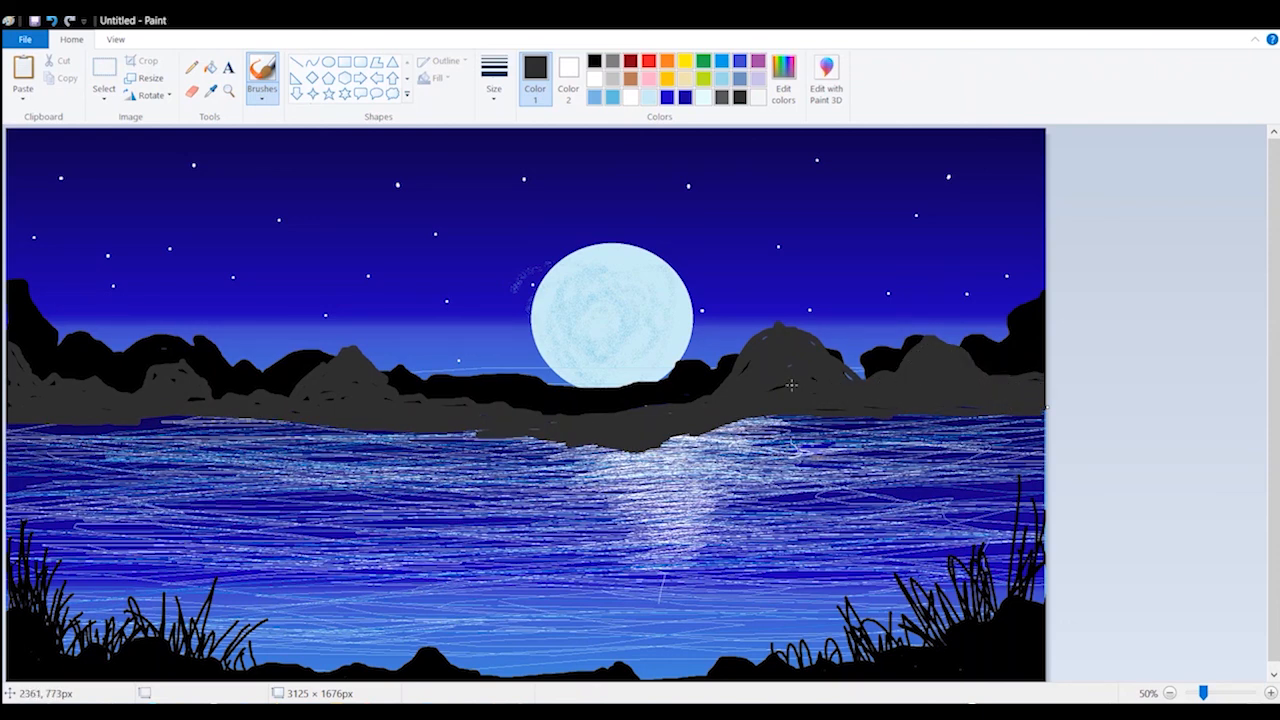
left_click_drag(791, 384, 809, 363)
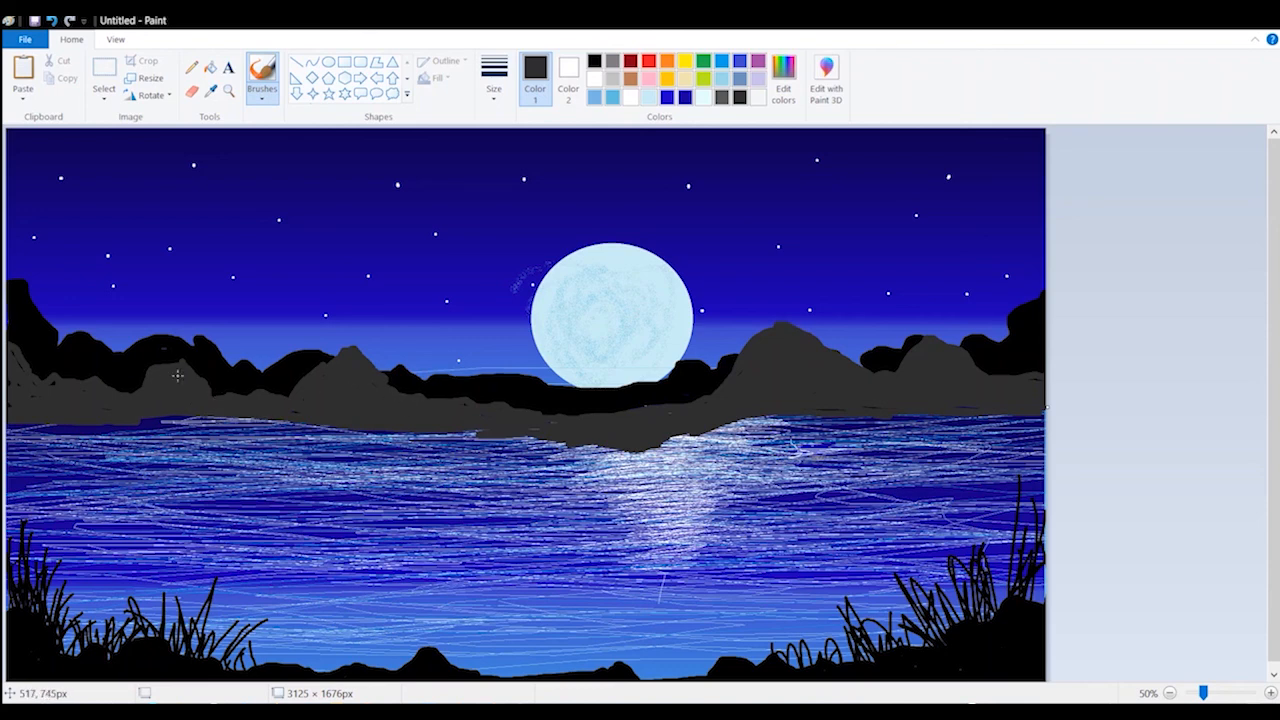
Paint black shadows over the lower slopes and between the peaks of the grey mountains, along the whole waterline
left_click(595, 61)
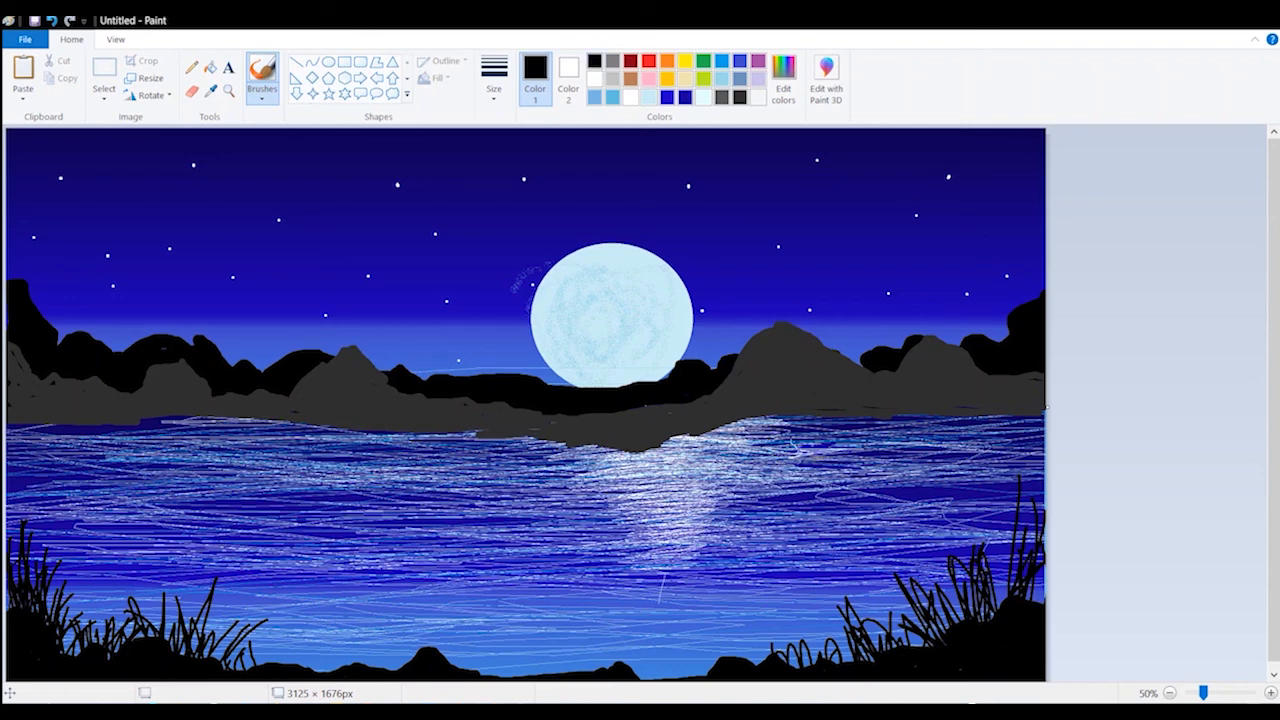
mouse_move(132, 420)
left_mouse_down()
mouse_move(27, 418)
mouse_move(8, 404)
left_mouse_up()
left_click_drag(112, 410, 409, 428)
mouse_move(235, 404)
left_mouse_down()
mouse_move(195, 368)
mouse_move(218, 403)
mouse_move(183, 400)
left_mouse_up()
mouse_move(414, 425)
left_mouse_down()
mouse_move(562, 440)
mouse_move(1044, 414)
mouse_move(676, 418)
mouse_move(650, 440)
mouse_move(730, 411)
mouse_move(1030, 400)
mouse_move(998, 401)
mouse_move(1001, 378)
left_mouse_up()
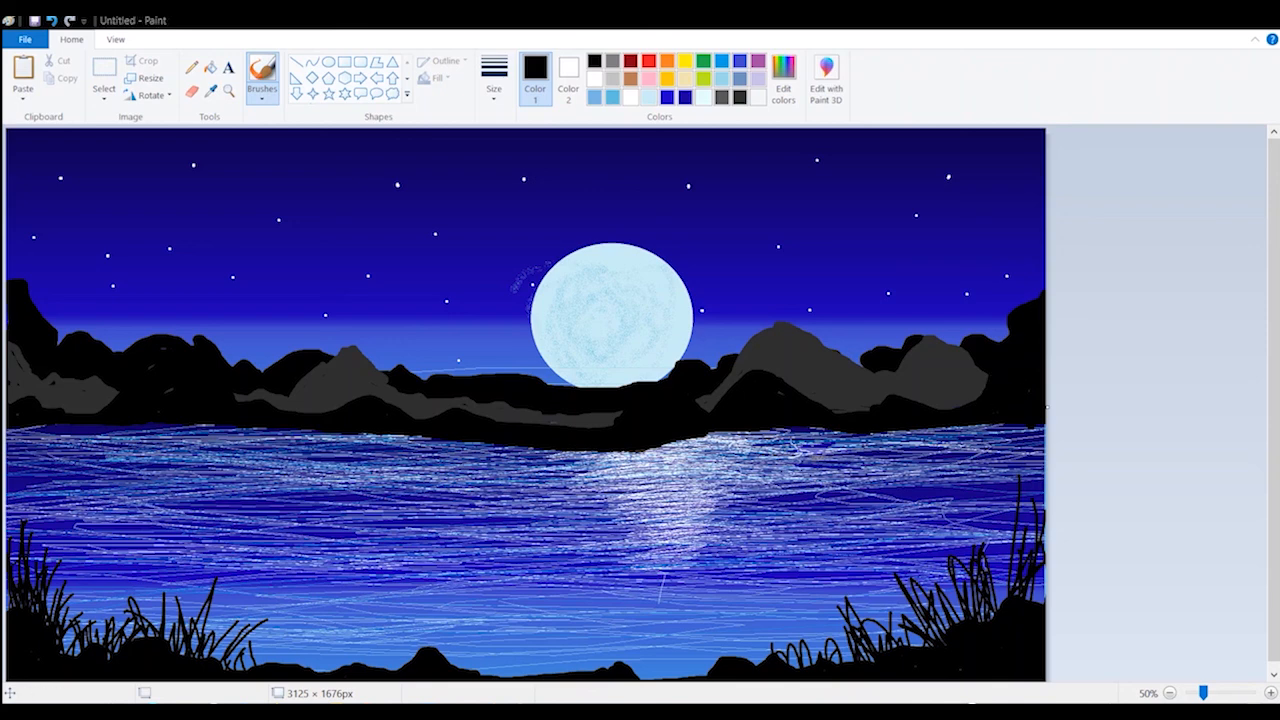